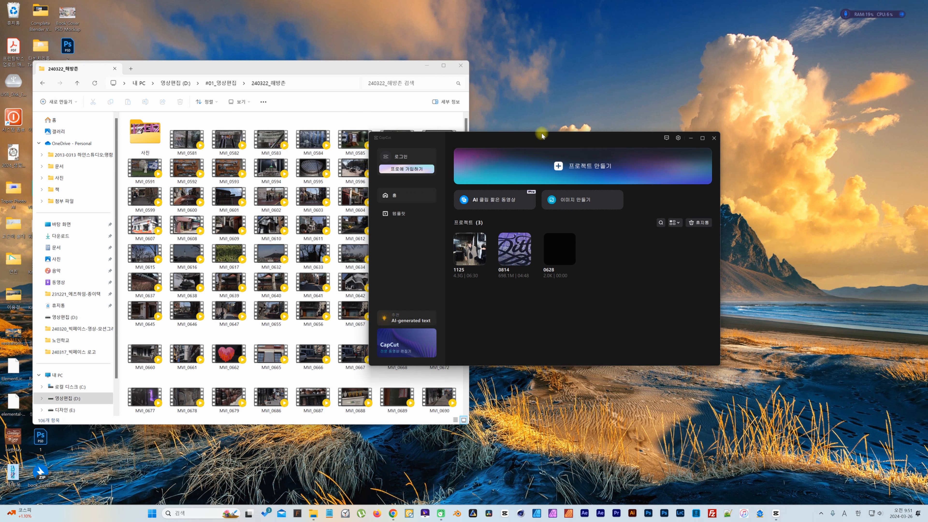
Check the interface language list in the settings and save with 한국어 selected.
left_click_drag(534, 142, 539, 129)
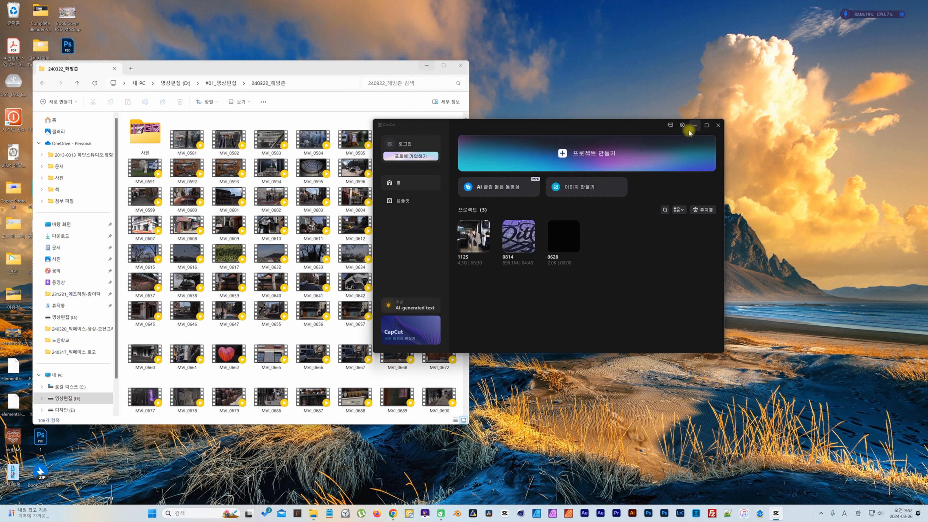
left_click(681, 126)
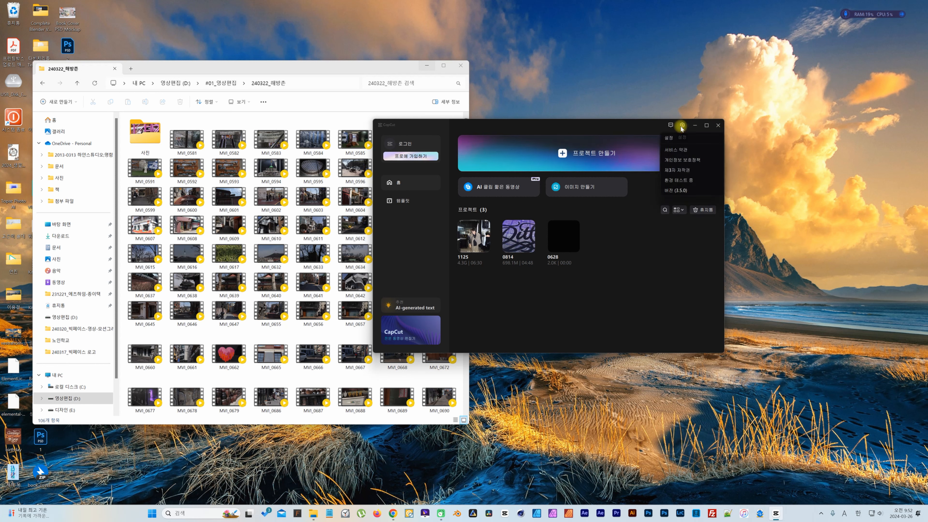
left_click(673, 139)
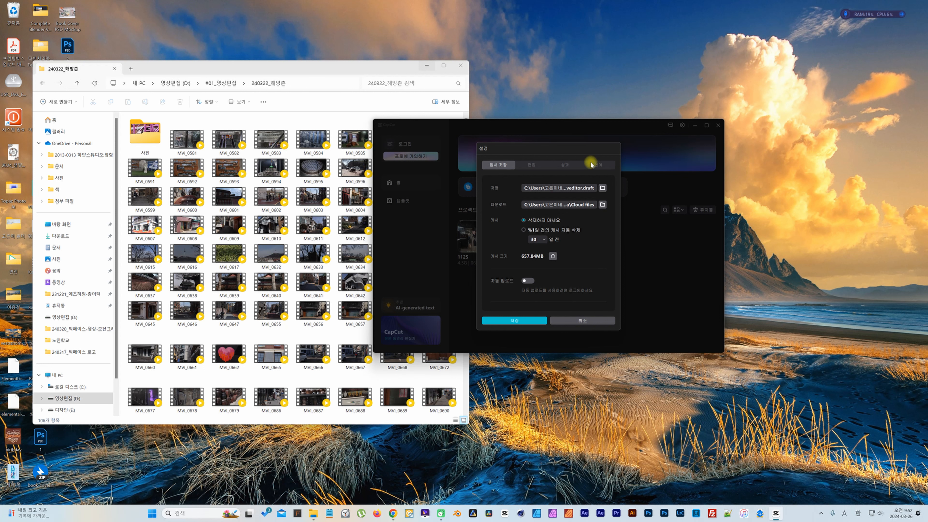
left_click(603, 165)
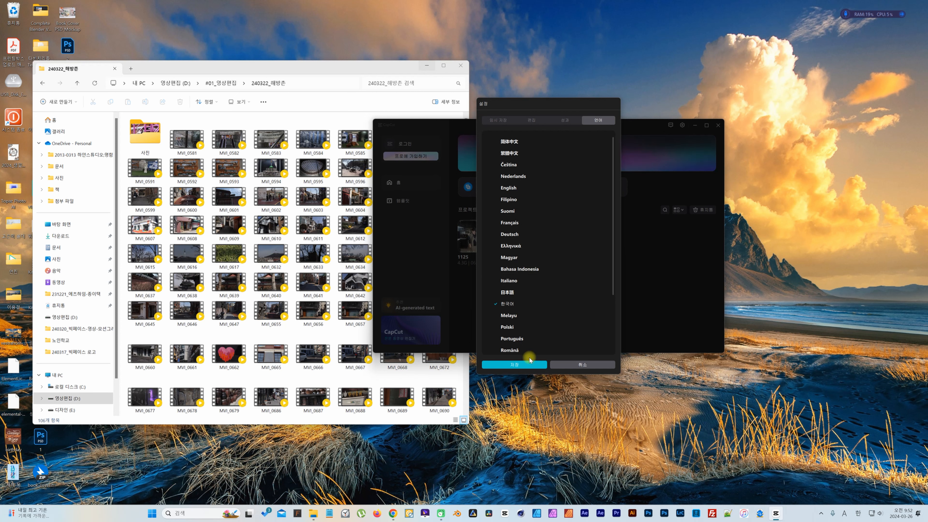
left_click(535, 364)
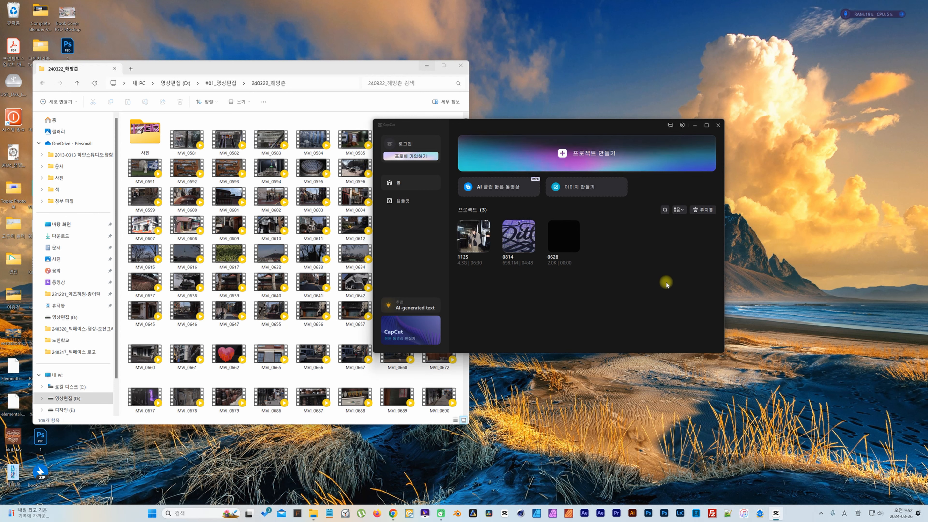
Set the project save location in the settings to the #01_영상편집 folder on drive D.
left_click(681, 126)
left_click(672, 138)
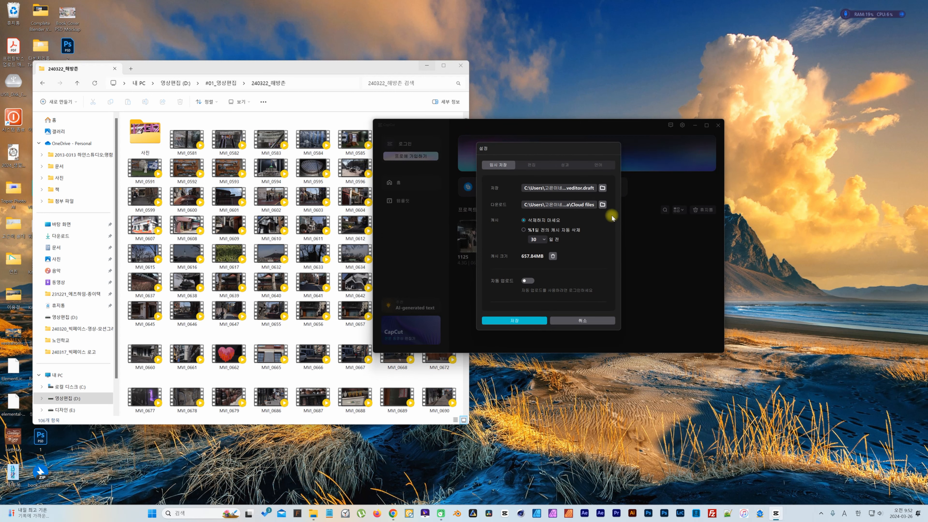
left_click(603, 187)
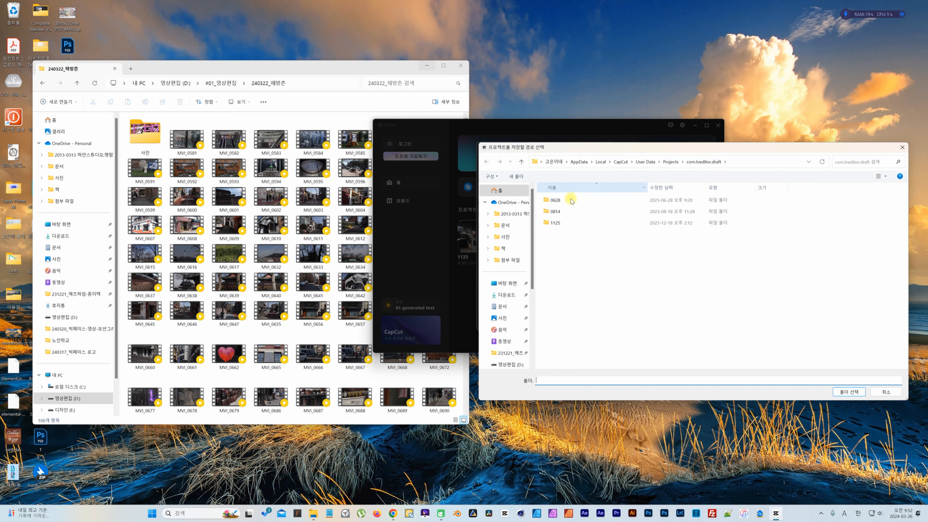
scroll(525, 313, "down", 1)
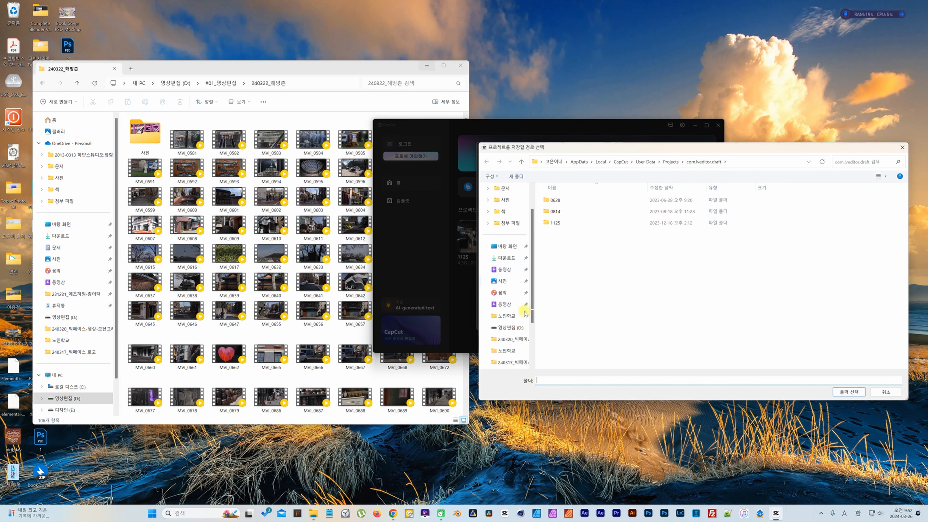
scroll(525, 313, "down", 1)
left_click(510, 292)
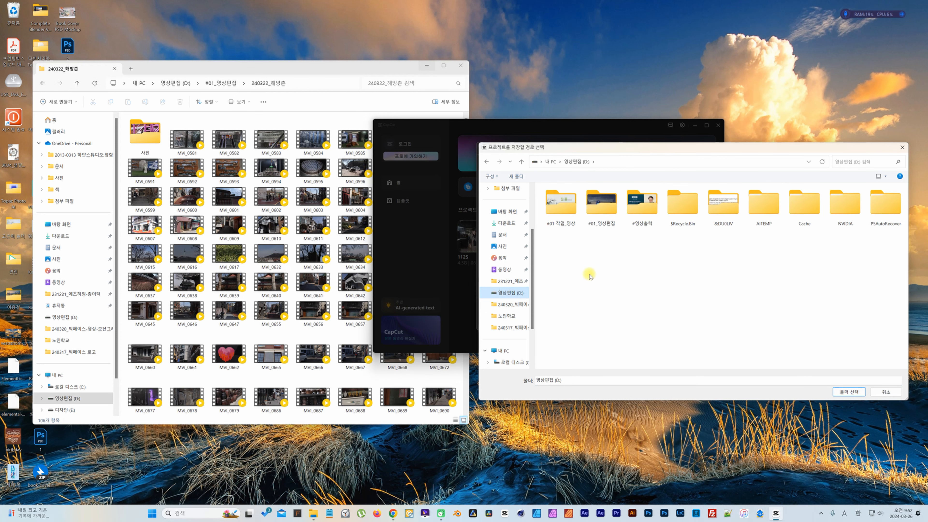
double_click(598, 208)
left_click(849, 391)
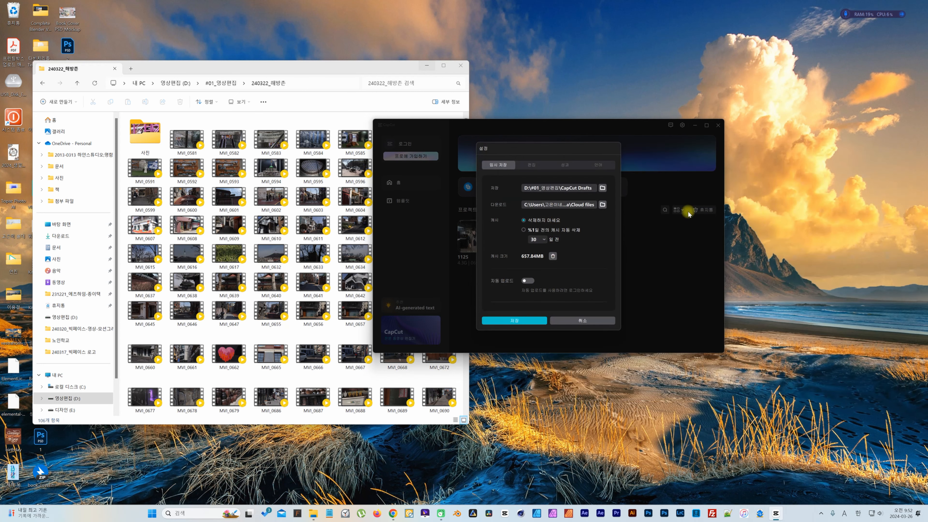
Set the material download location to the #01_영상편집 folder on drive D.
left_click(603, 204)
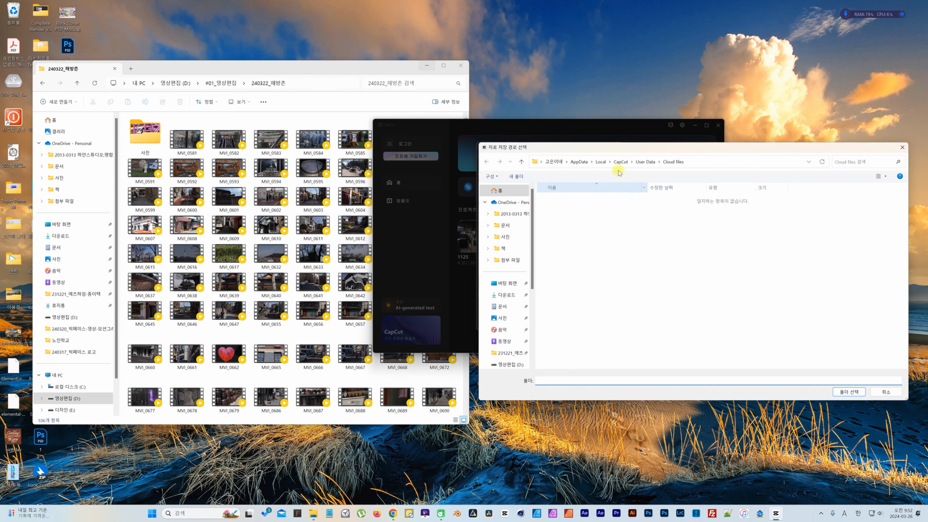
left_click(508, 364)
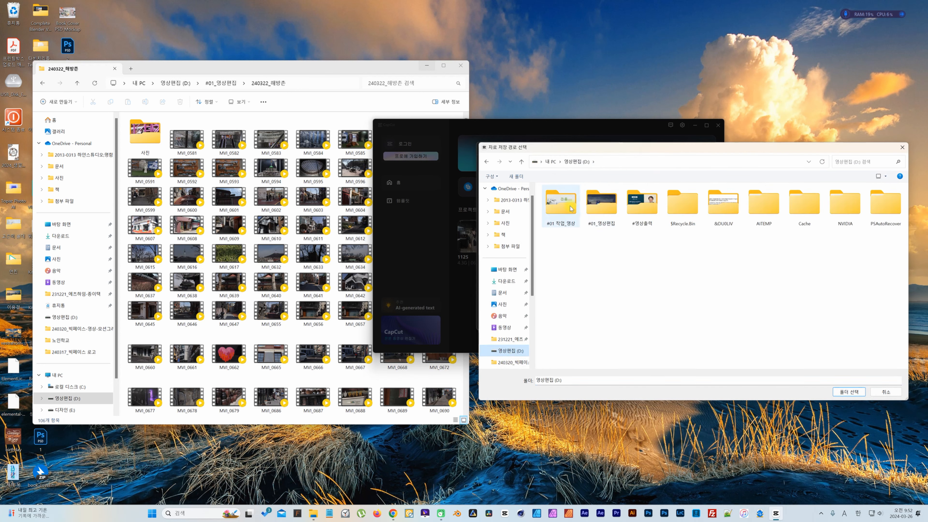
double_click(601, 205)
left_click(849, 391)
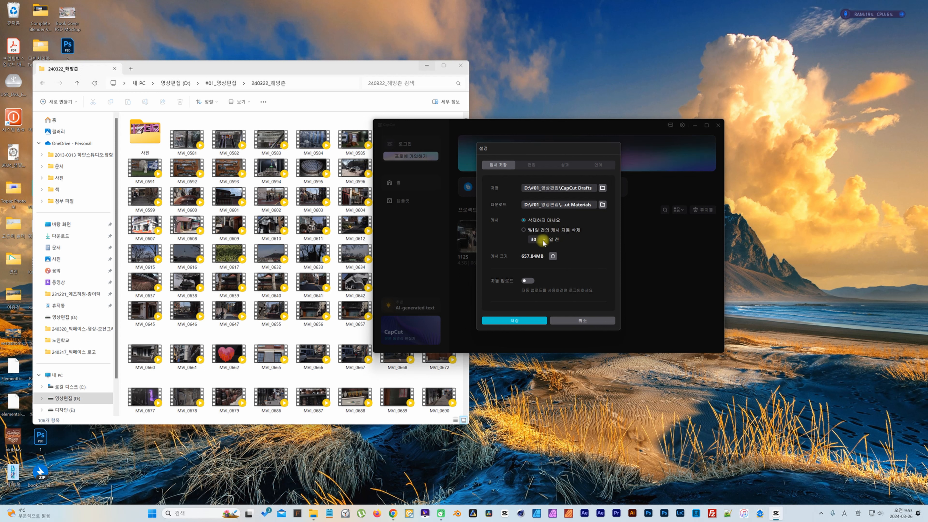
Examine the target loudness choices in the editing settings, including the YouTube and TikTok levels.
left_click(532, 166)
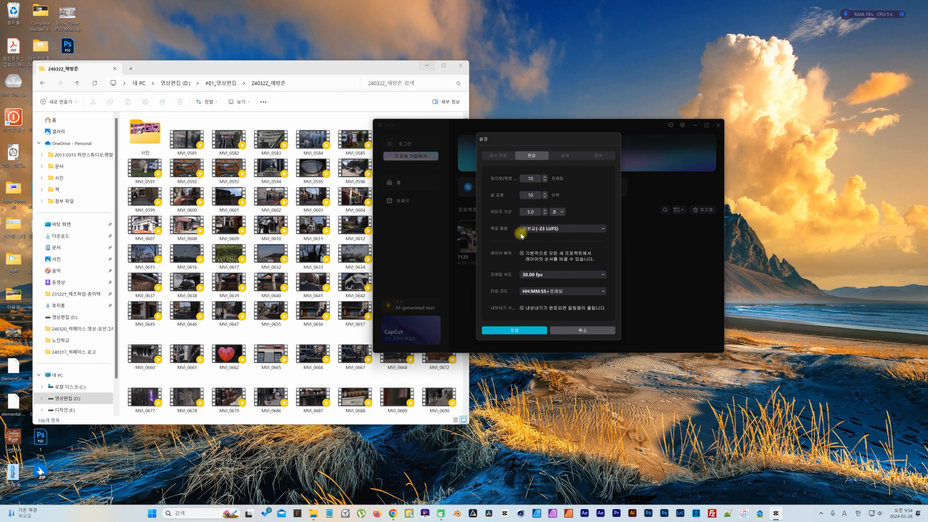
left_click(577, 229)
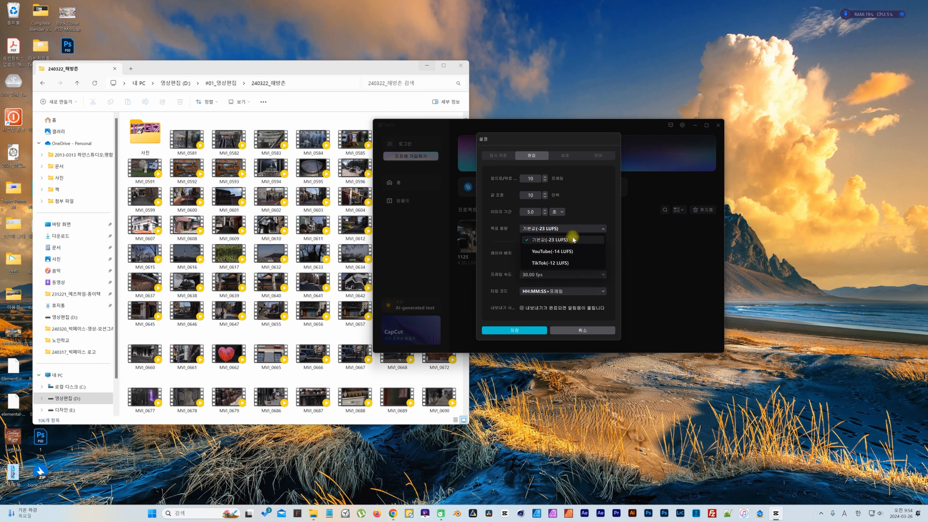
left_click(582, 206)
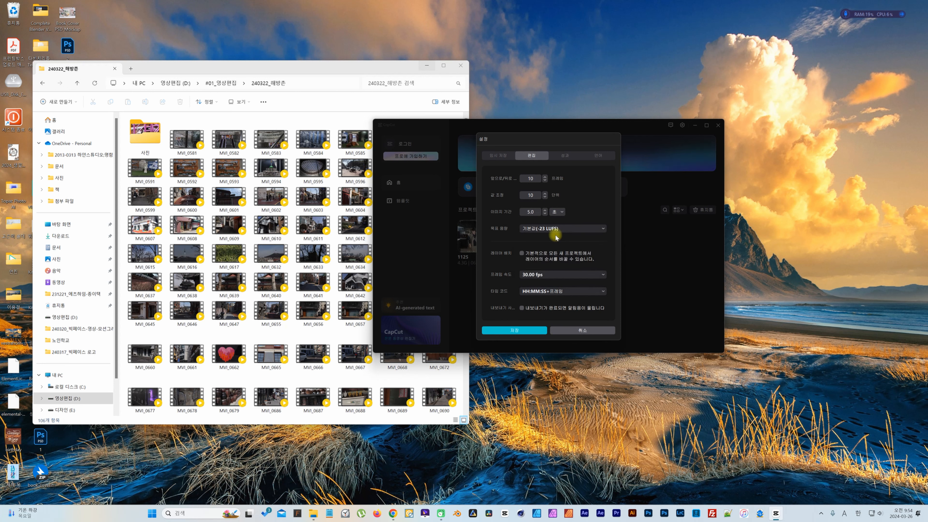
left_click(579, 229)
left_click(579, 229)
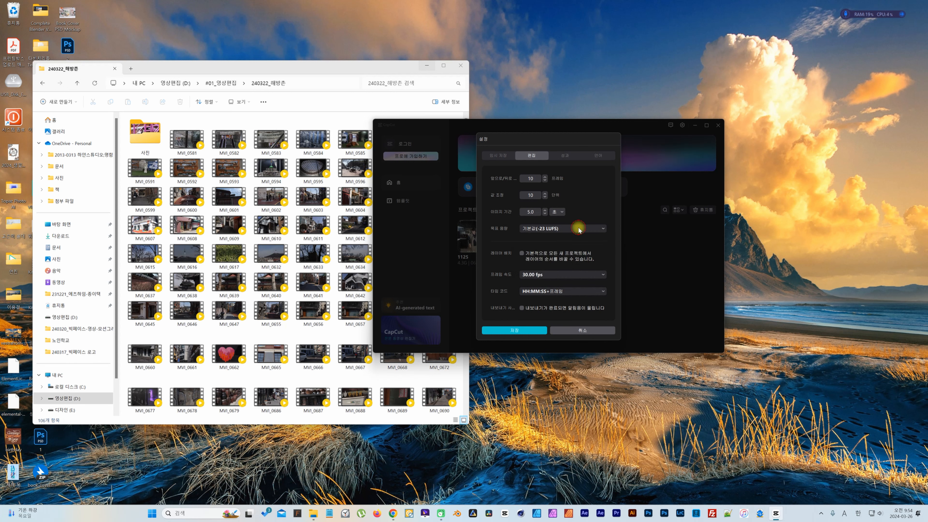
left_click(578, 229)
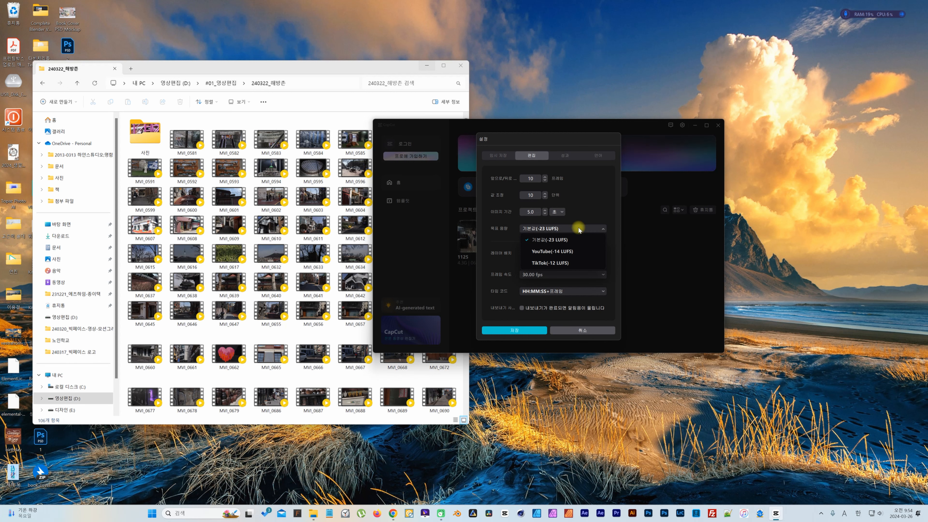
left_click(579, 229)
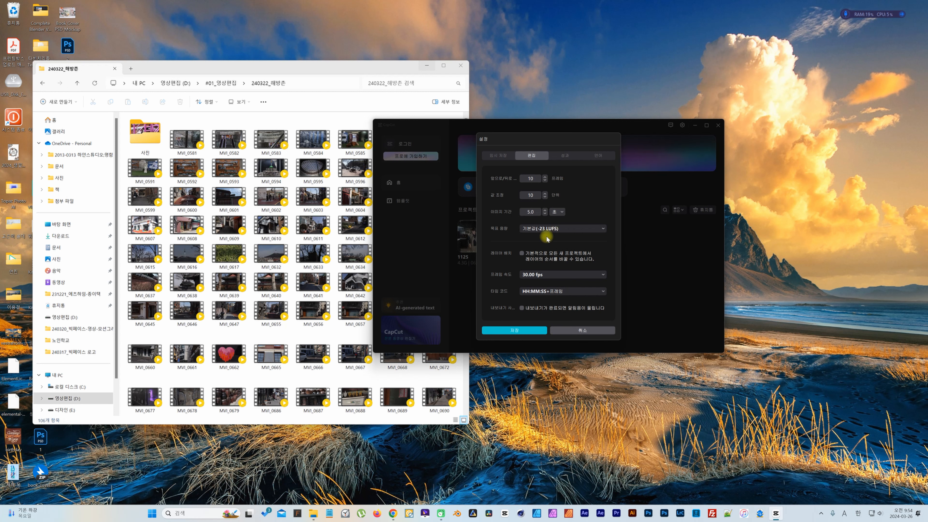
left_click(552, 228)
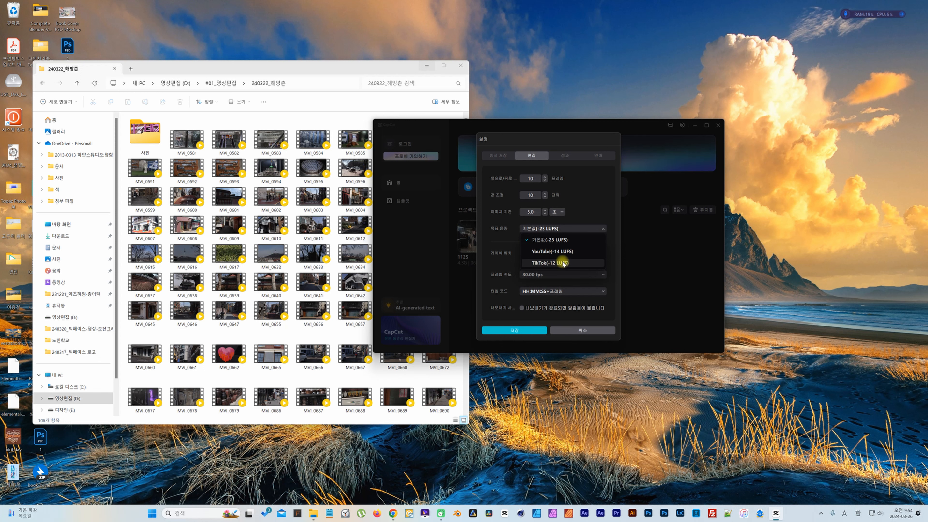
left_click(495, 242)
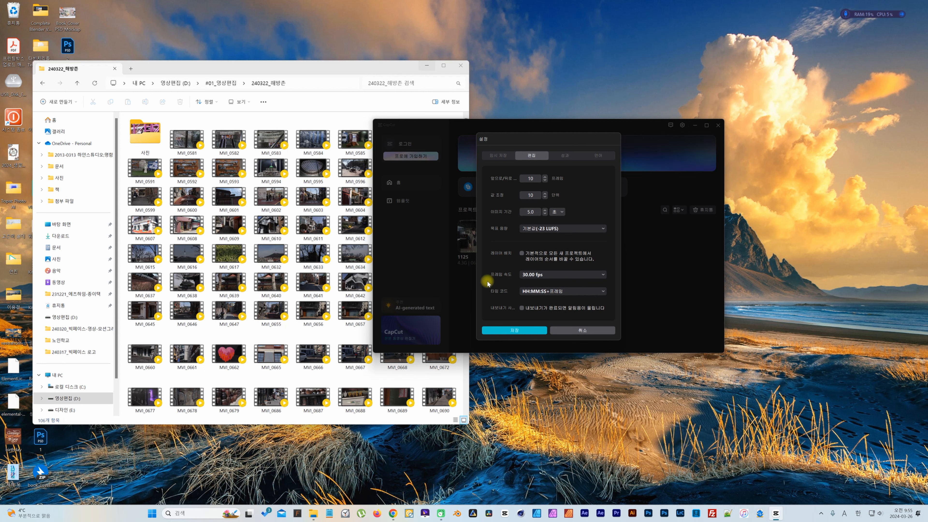
Review the available frame rates and timecode formats in the editing settings.
left_click(563, 275)
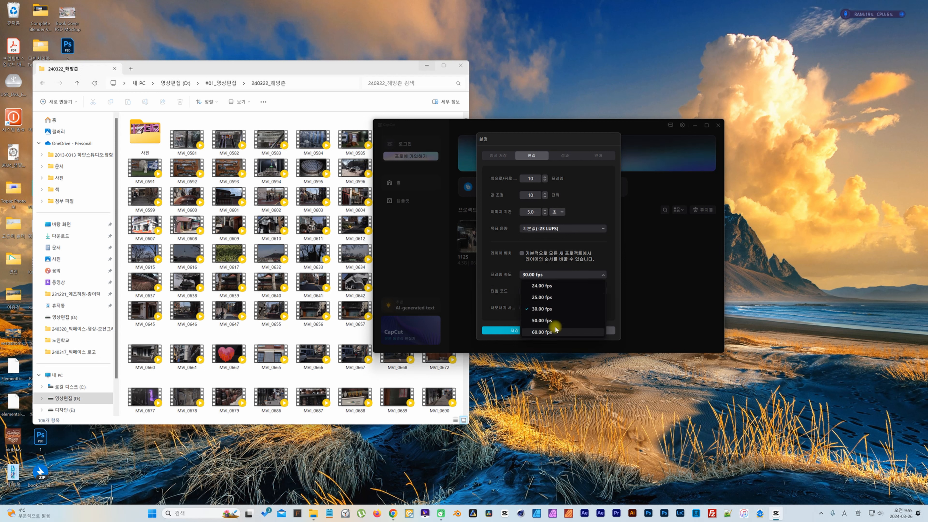
left_click(490, 282)
left_click(574, 293)
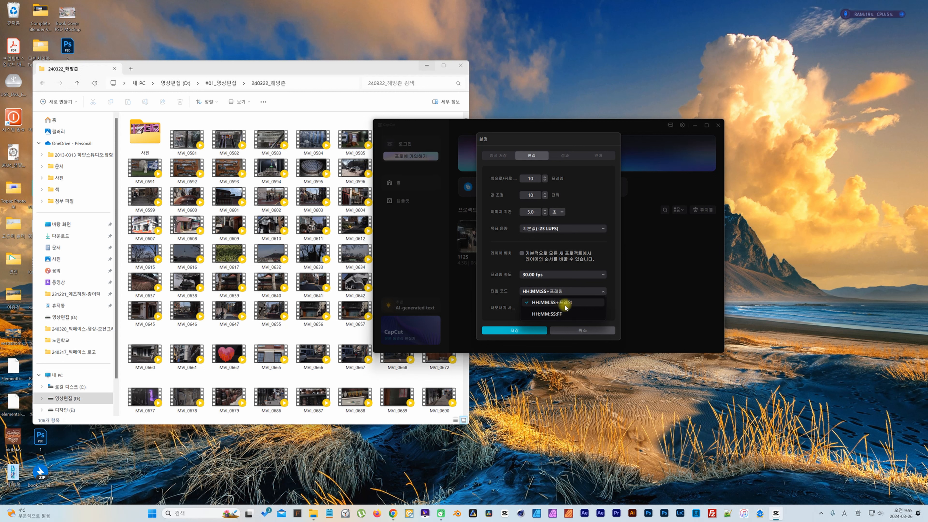
left_click(501, 294)
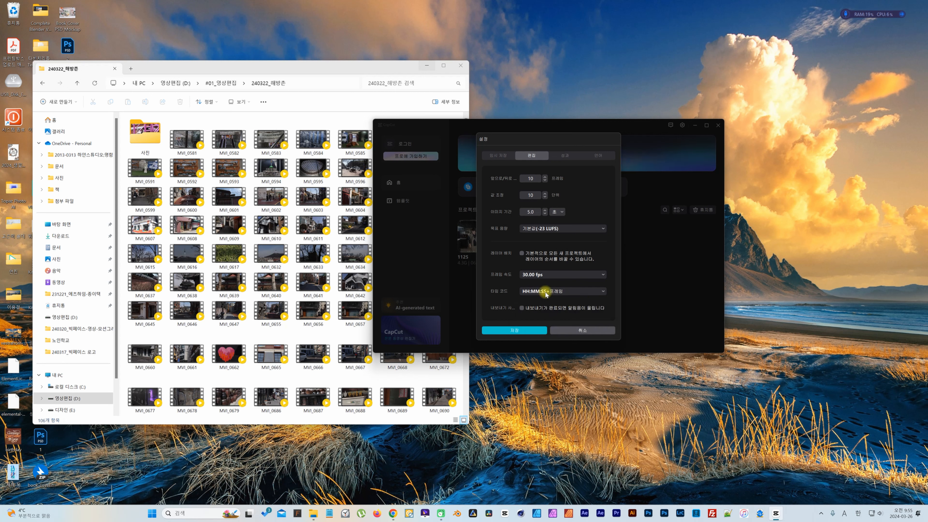
Set the proxy file location in the performance settings to the #01_영상편집 folder on drive D.
left_click(565, 155)
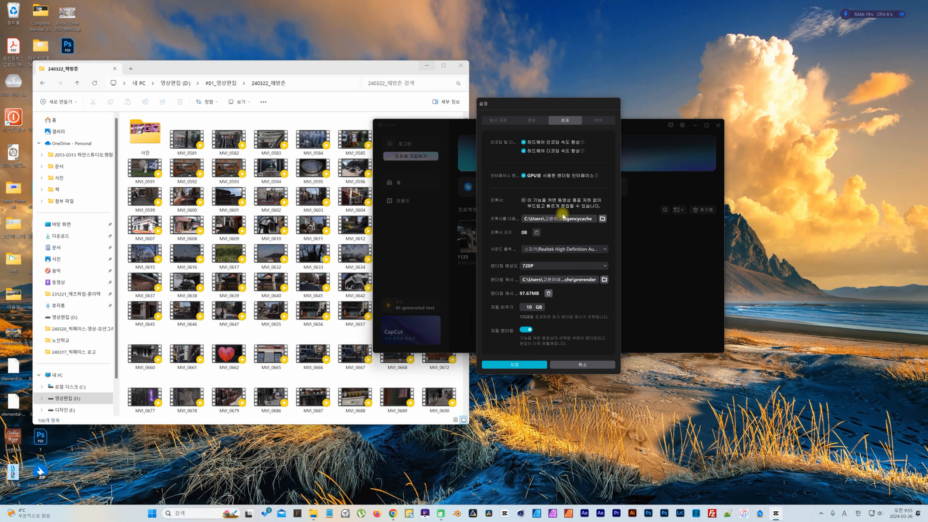
left_click(603, 218)
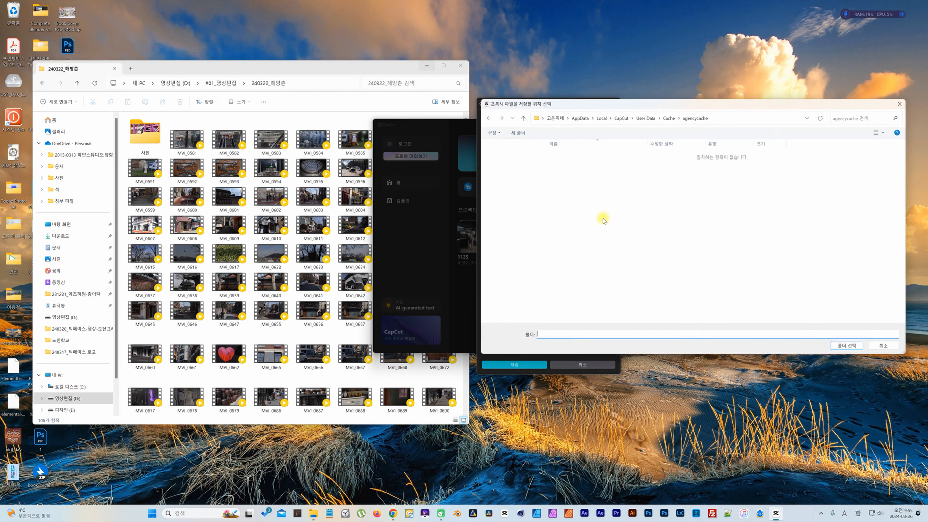
scroll(519, 300, "down", 1)
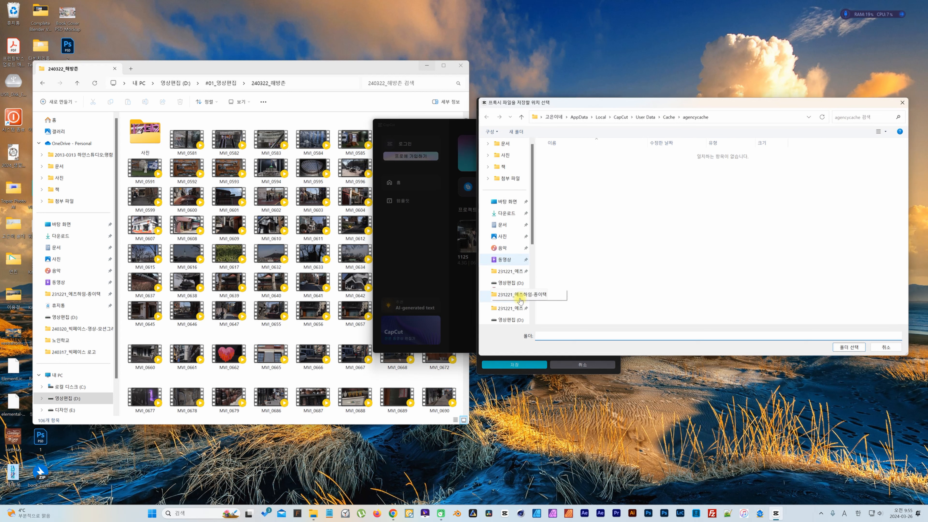
left_click(513, 283)
double_click(603, 163)
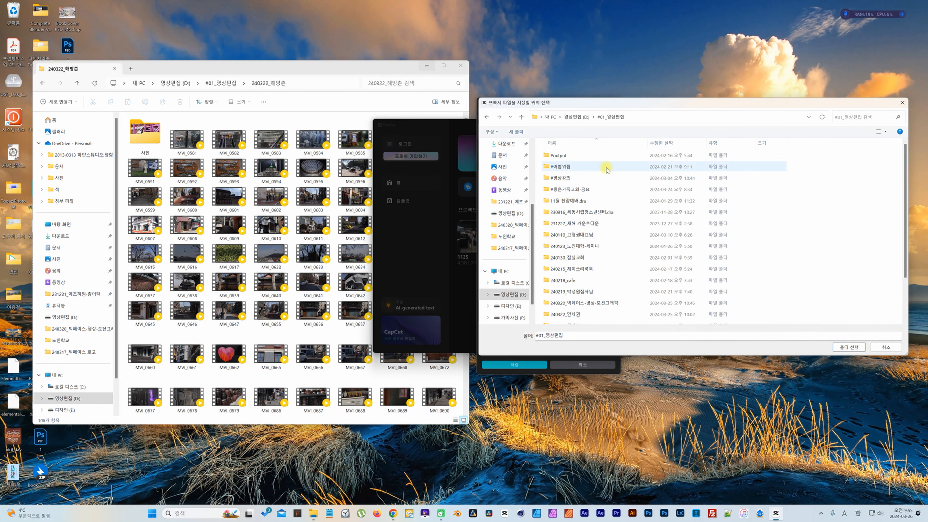
left_click(849, 346)
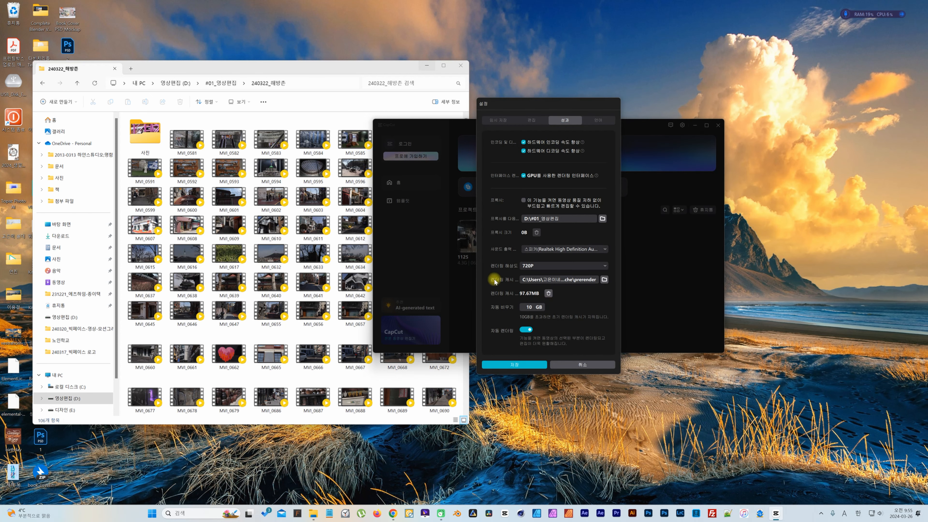
Set the rendering resolution to 1080P and the render cache location to the #01_영상편집 folder on drive D.
left_click(604, 266)
left_click(538, 300)
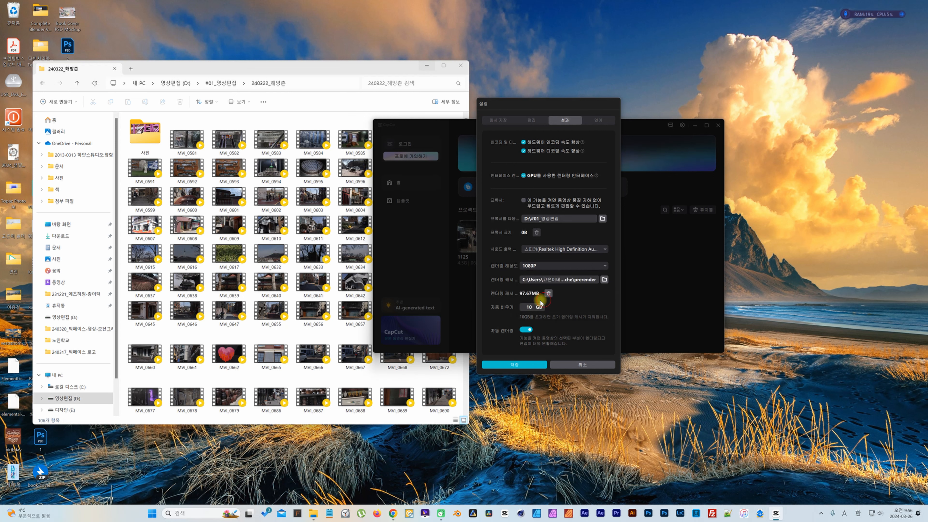
left_click(605, 280)
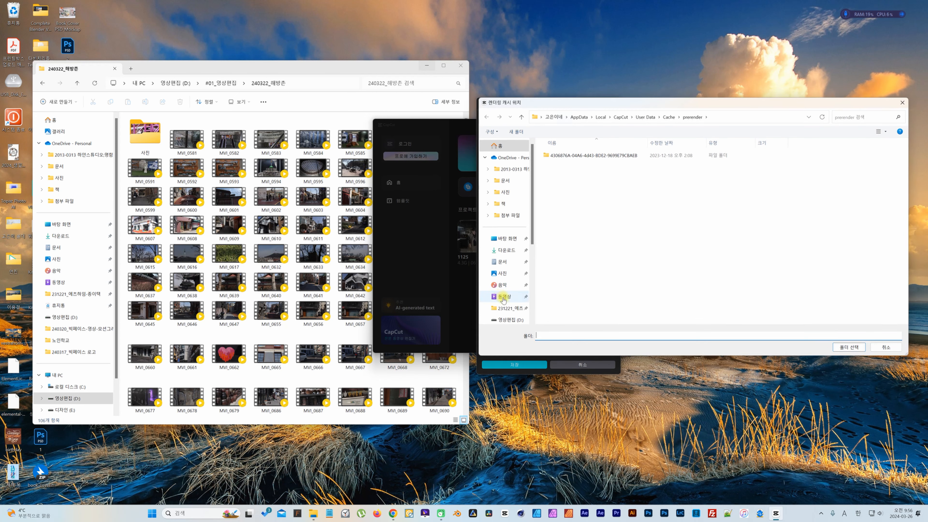
left_click(510, 320)
double_click(617, 171)
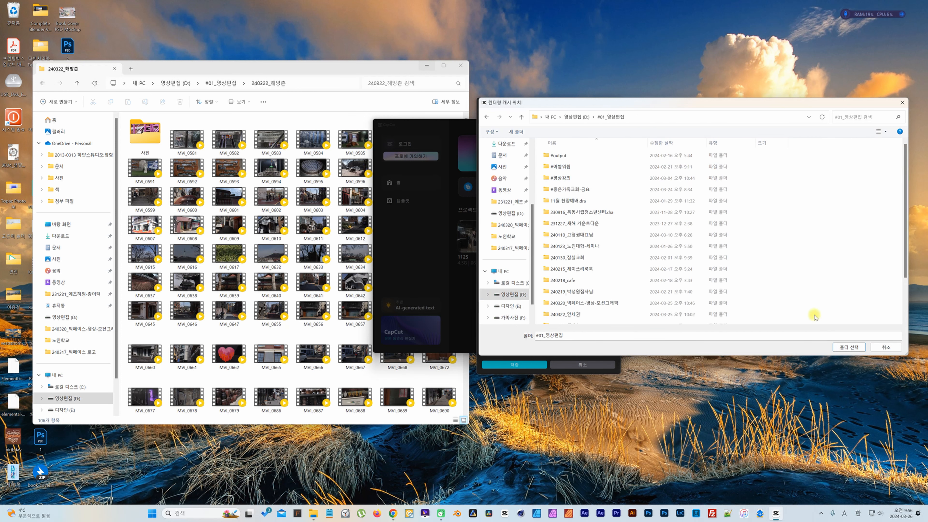
left_click(849, 347)
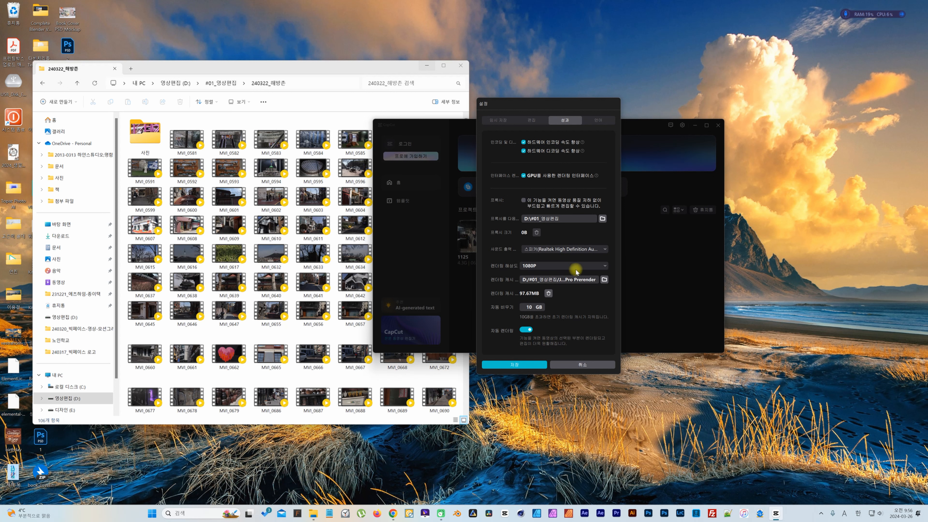
Set the rendering resolution to 720P and return to the draft storage settings.
left_click(599, 265)
left_click(557, 287)
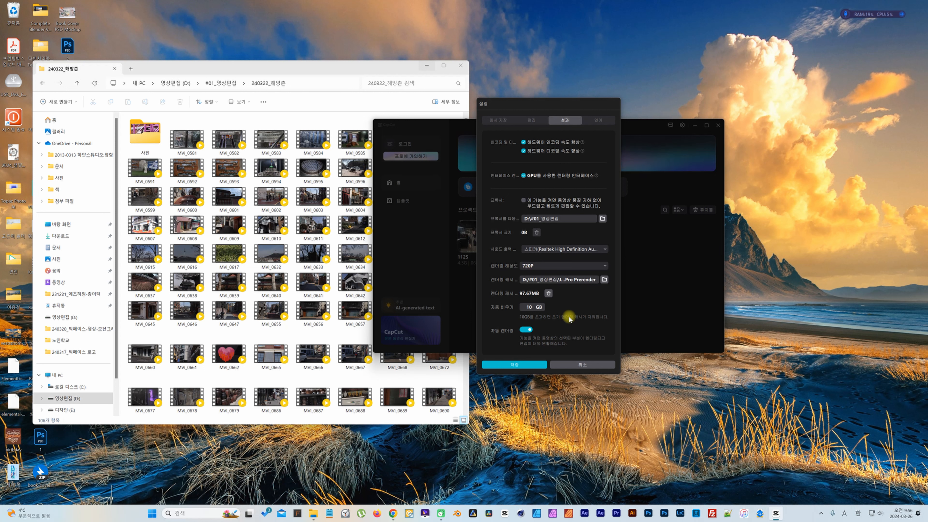
left_click(601, 119)
left_click(493, 121)
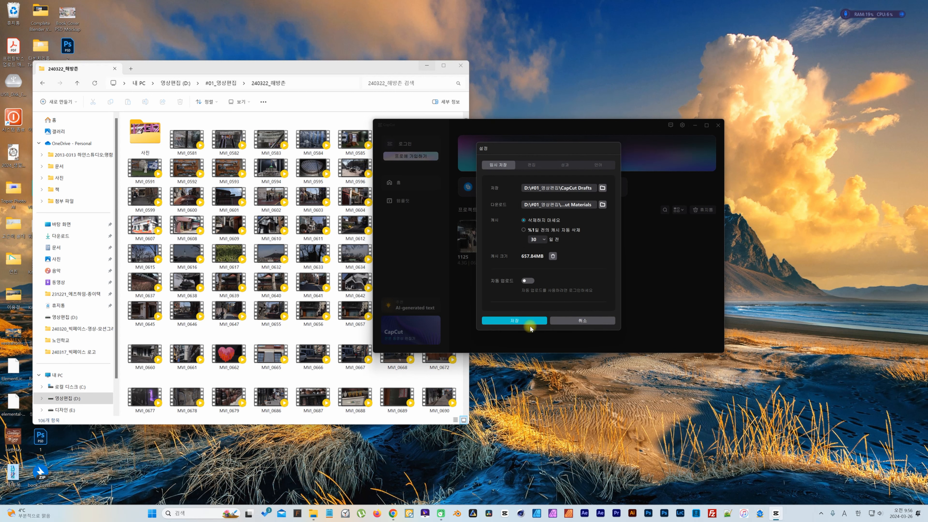
Save the changed CapCut settings.
left_click(519, 322)
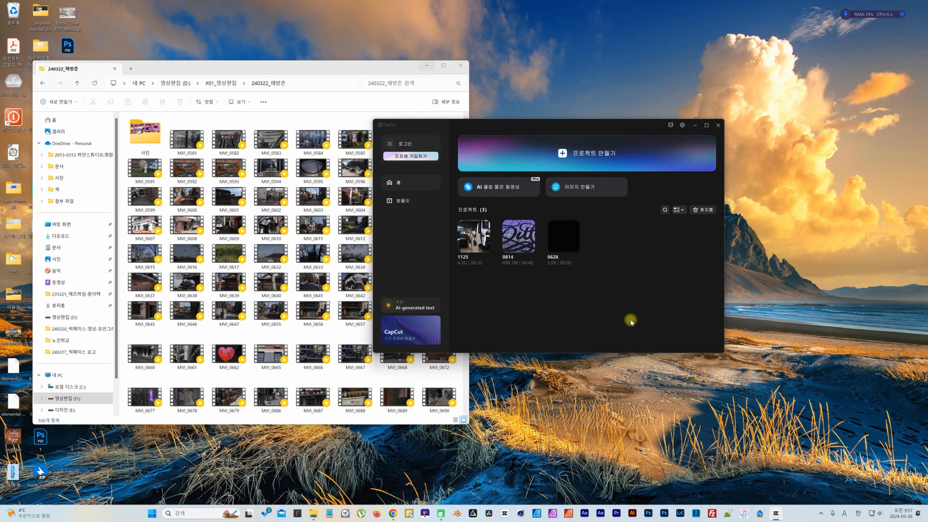
Browse the template gallery, and create a new project from the home page.
left_click(403, 200)
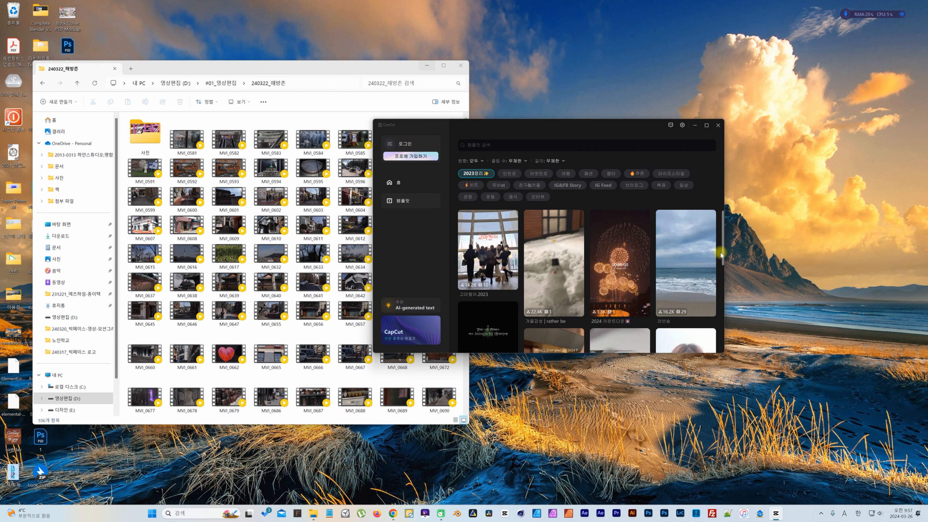
left_click_drag(721, 253, 736, 196)
left_click(396, 183)
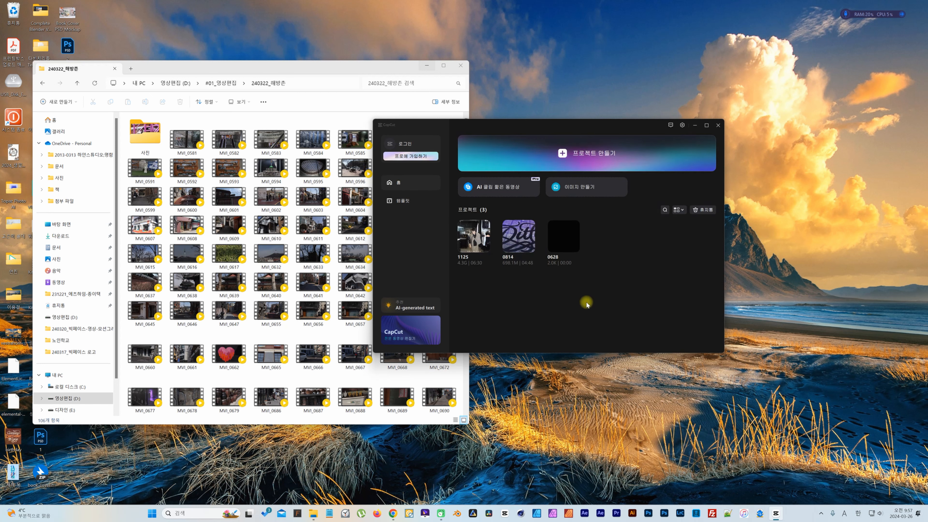
left_click(592, 153)
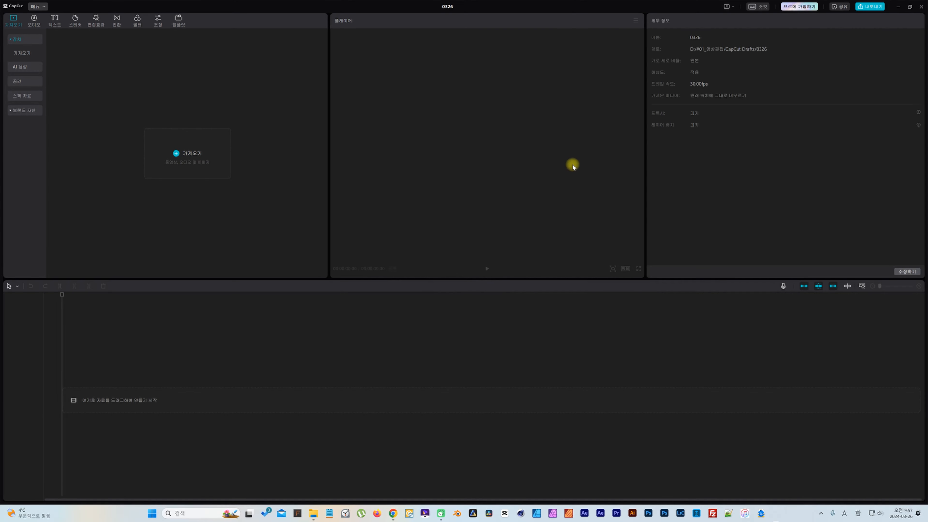
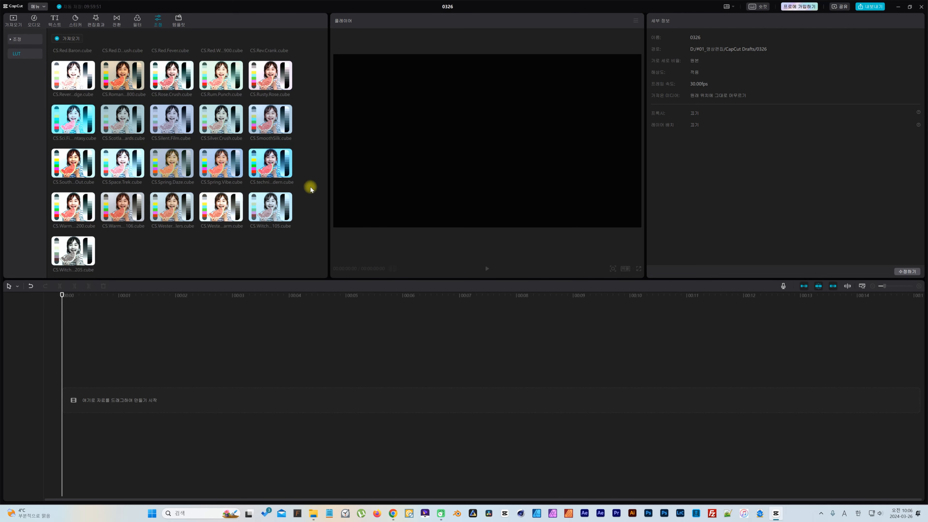
Look through the imported LUTs and preview the Beach intro template in the travel (여행) template category.
scroll(309, 187, "up", 10)
scroll(311, 188, "up", 5)
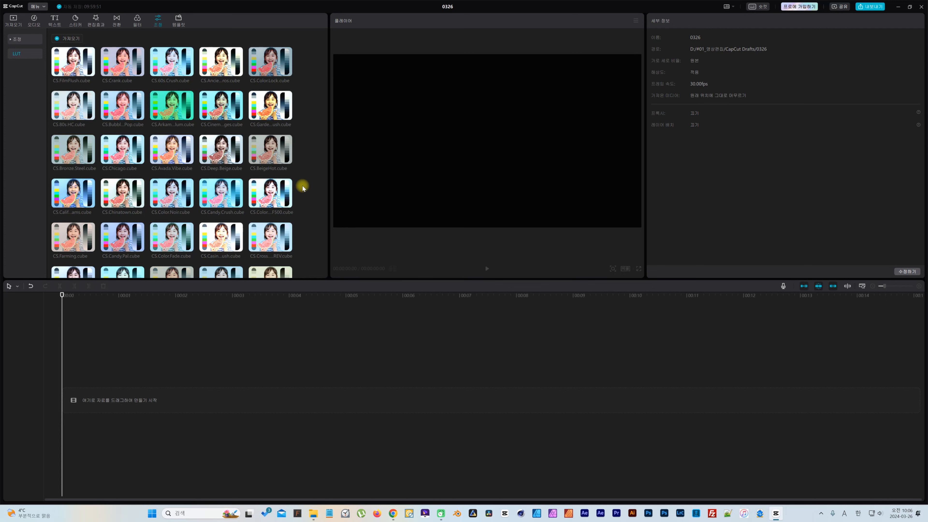
left_click(180, 20)
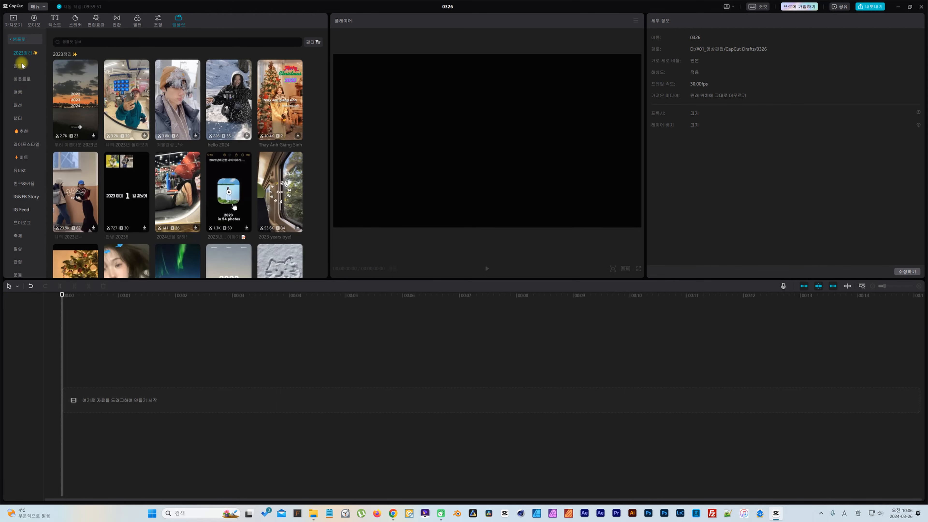
left_click(21, 65)
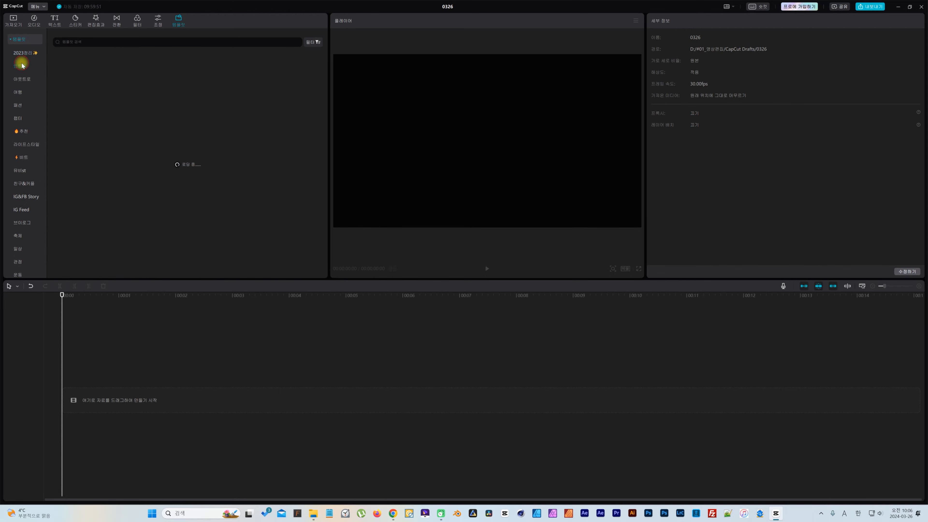
left_click(22, 79)
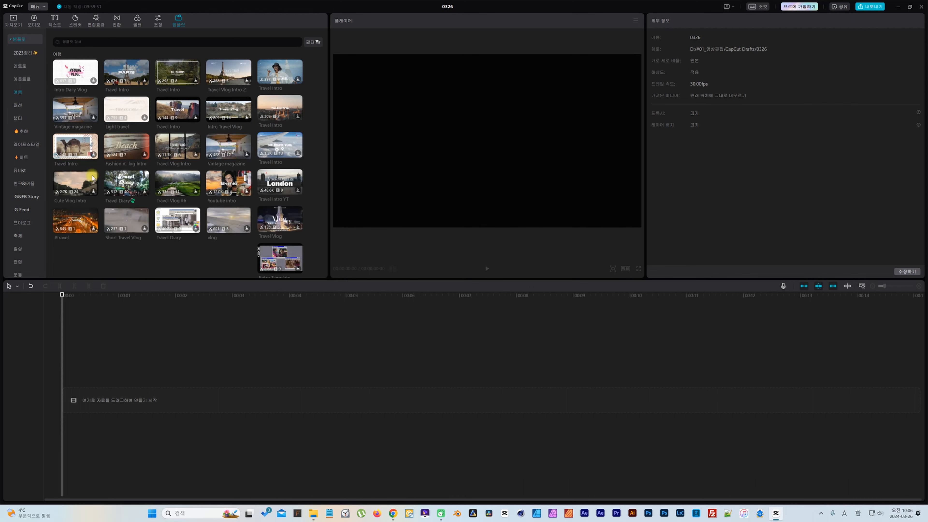
left_click(124, 149)
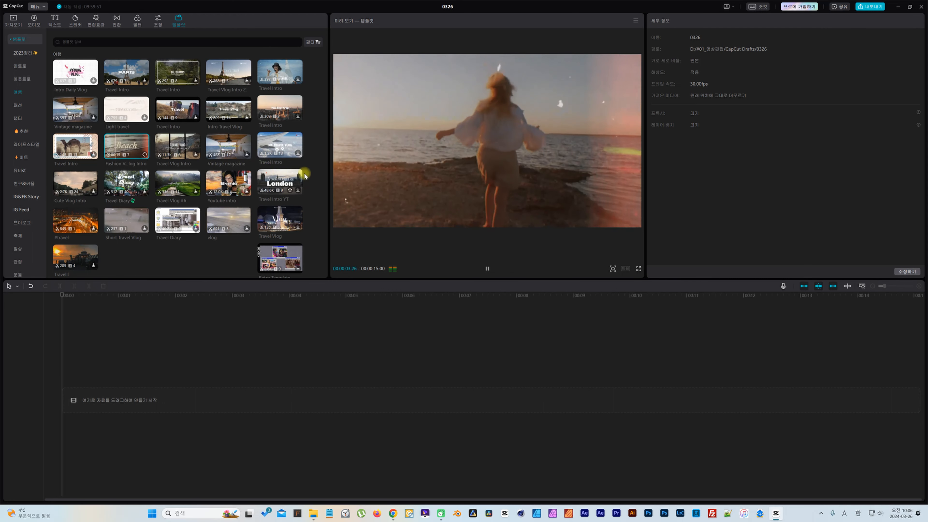
left_click(315, 176)
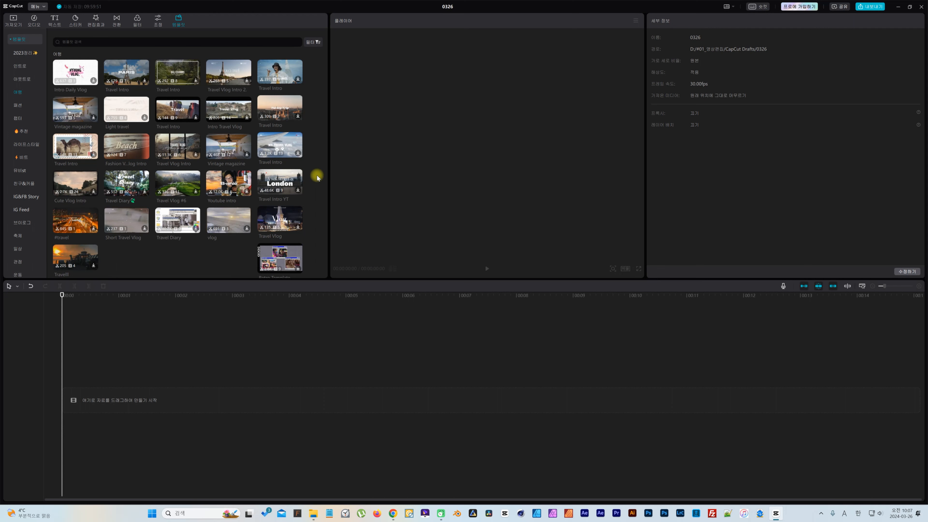
Place the whole MVI_0637.MP4 clip on the timeline and preview its frames at about 35 and 28 seconds.
left_click(14, 20)
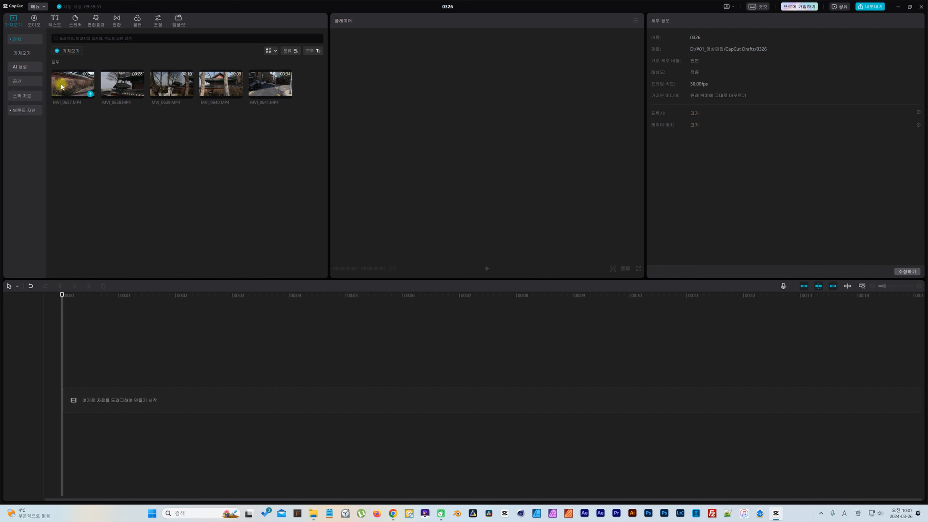
left_click_drag(61, 84, 80, 394)
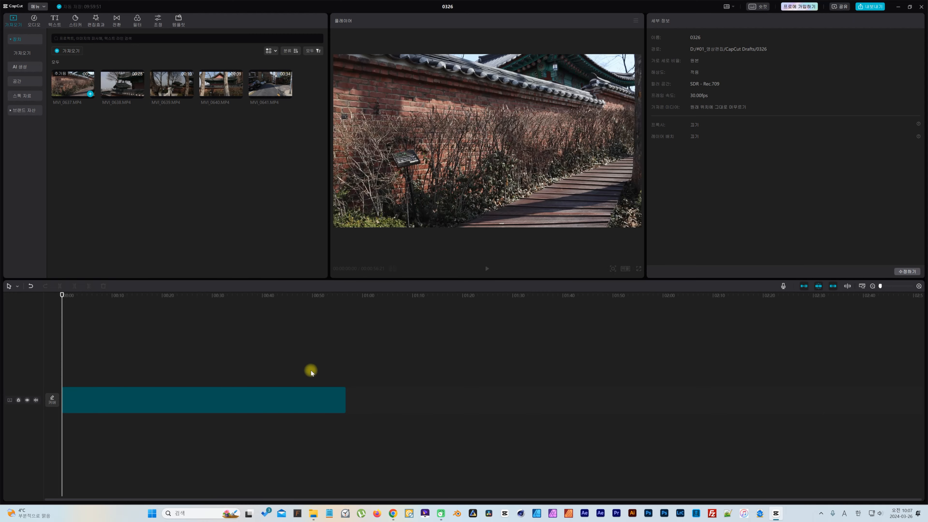
left_click(238, 343)
left_click(187, 400)
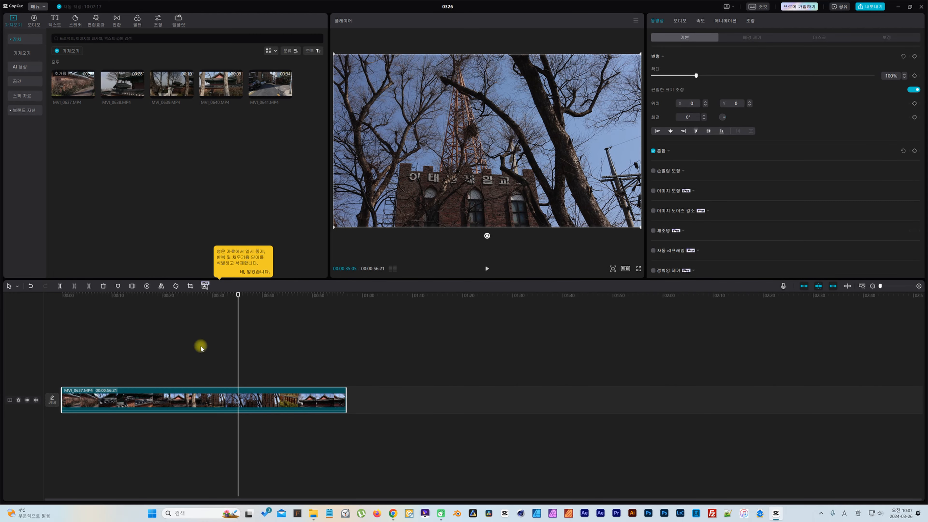
left_click(204, 338)
Delete the full-length MVI_0637.MP4 clip from the timeline.
left_click(184, 394)
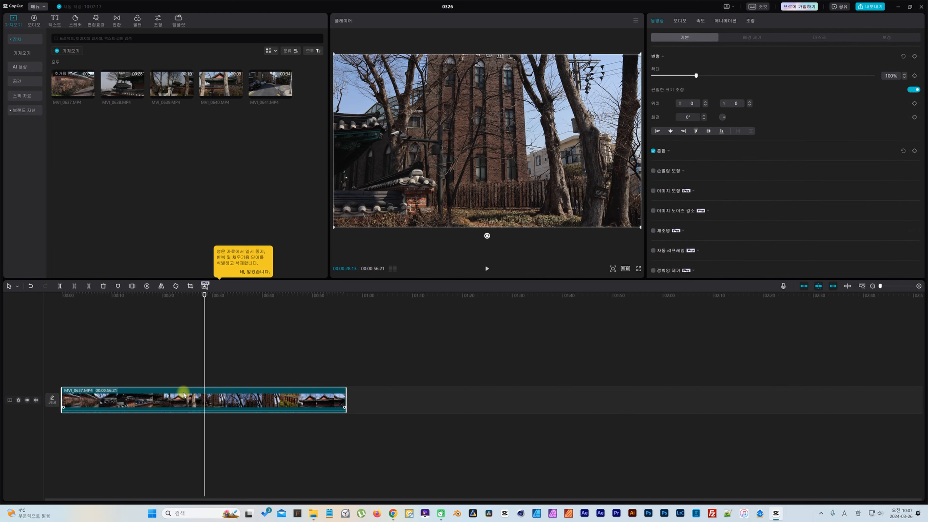
key("Delete")
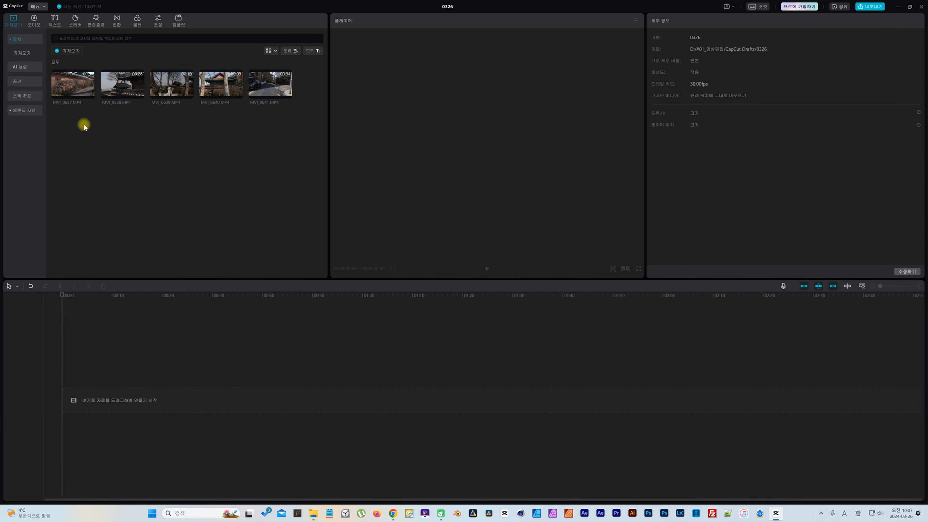
Try trimming the start and end of MVI_0637.MP4 with the handles on its media thumbnail.
left_click(63, 85)
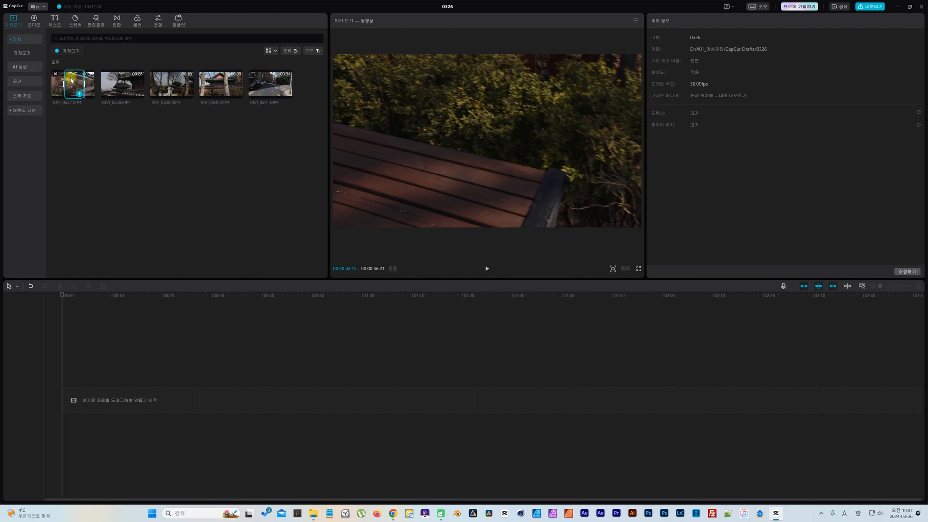
left_click_drag(70, 85, 64, 87)
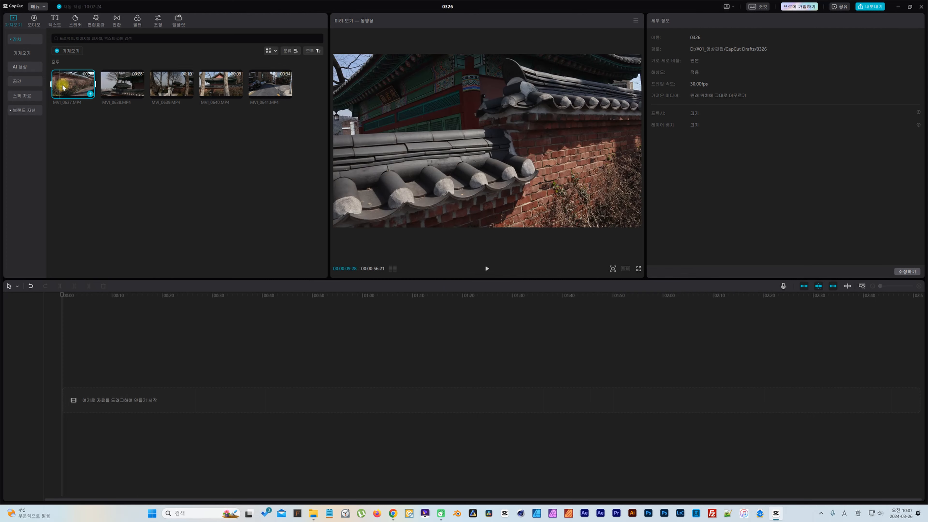
left_click(52, 85)
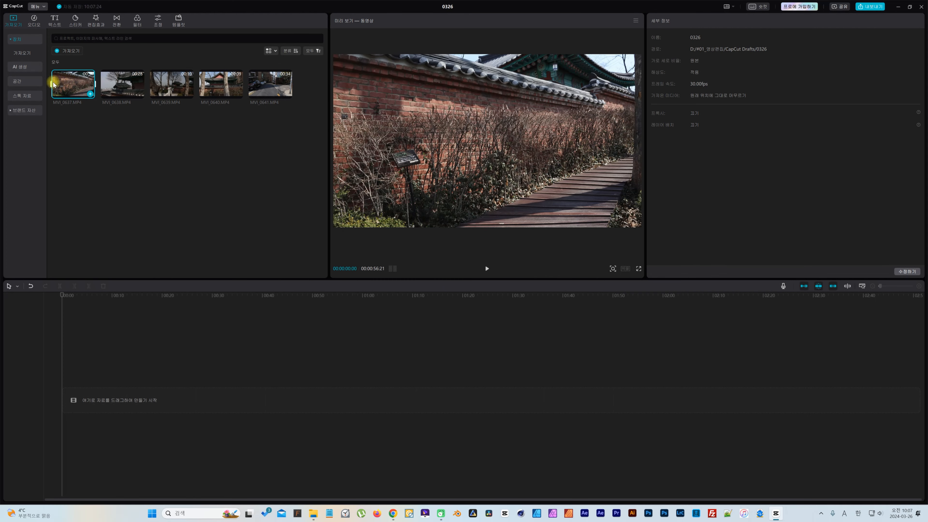
left_click_drag(53, 85, 64, 85)
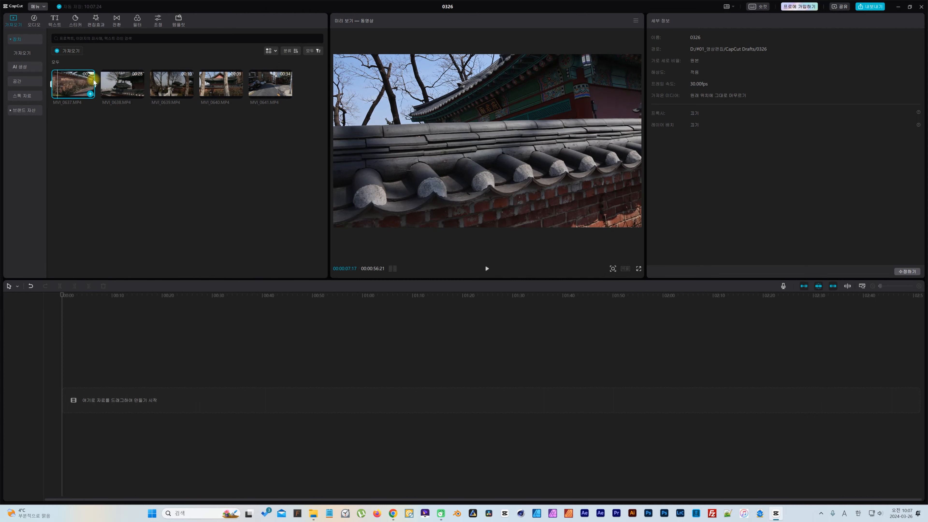
left_click_drag(94, 82, 61, 84)
left_click(54, 85)
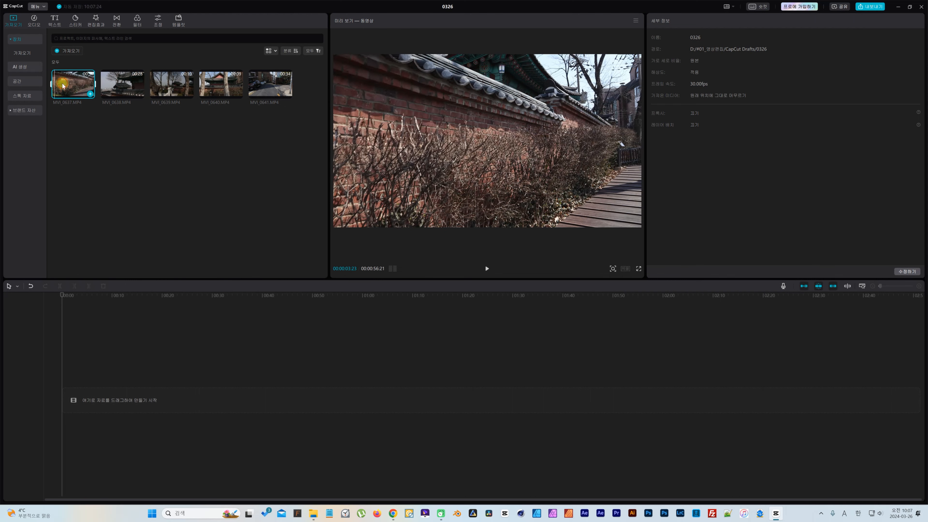
Mark an in point early in the MVI_0637.MP4 source clip and an out point at about 39 seconds.
key("i")
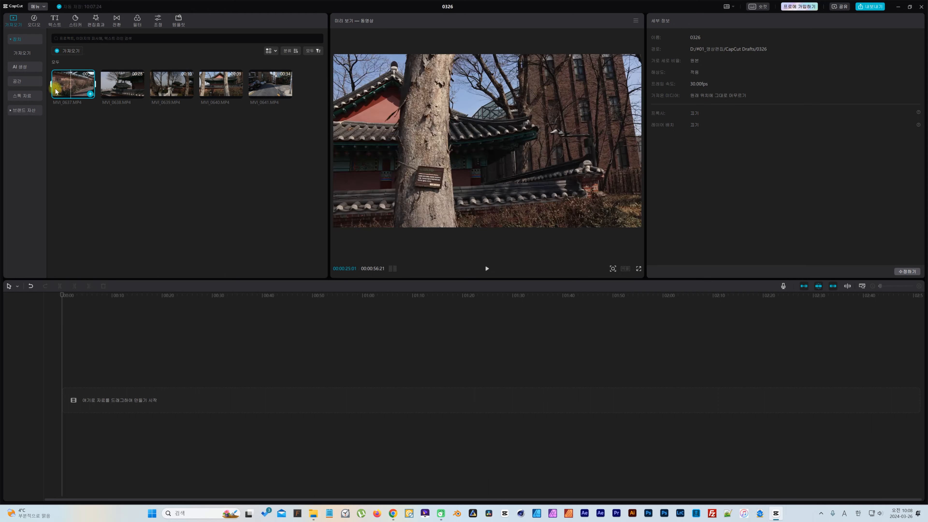
key("space")
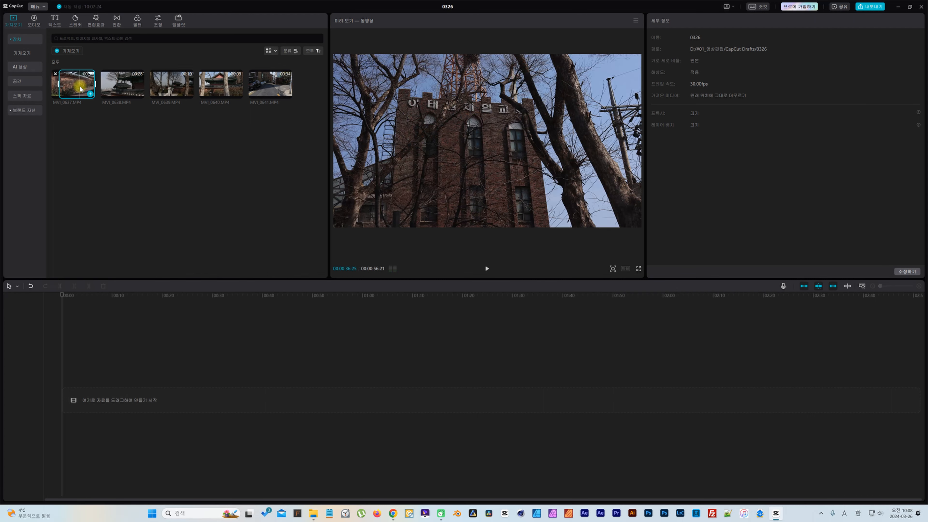
key("space")
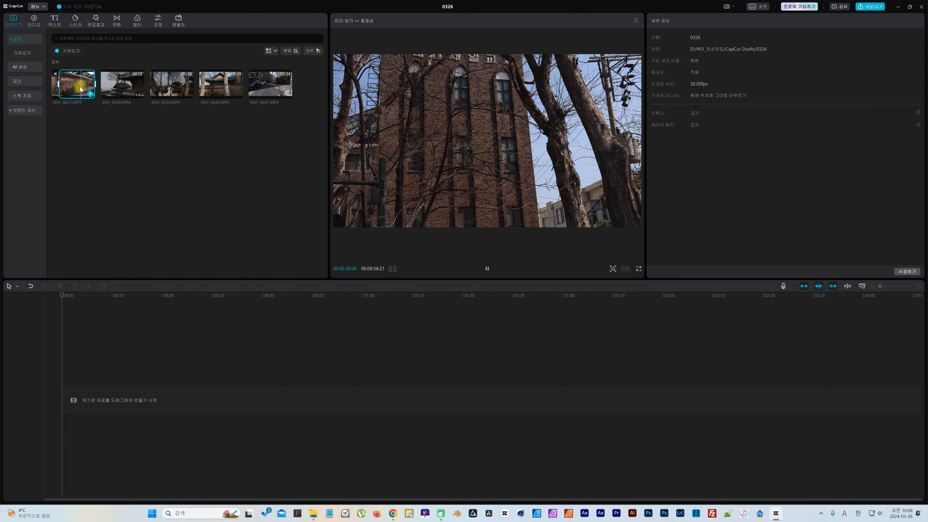
key("space")
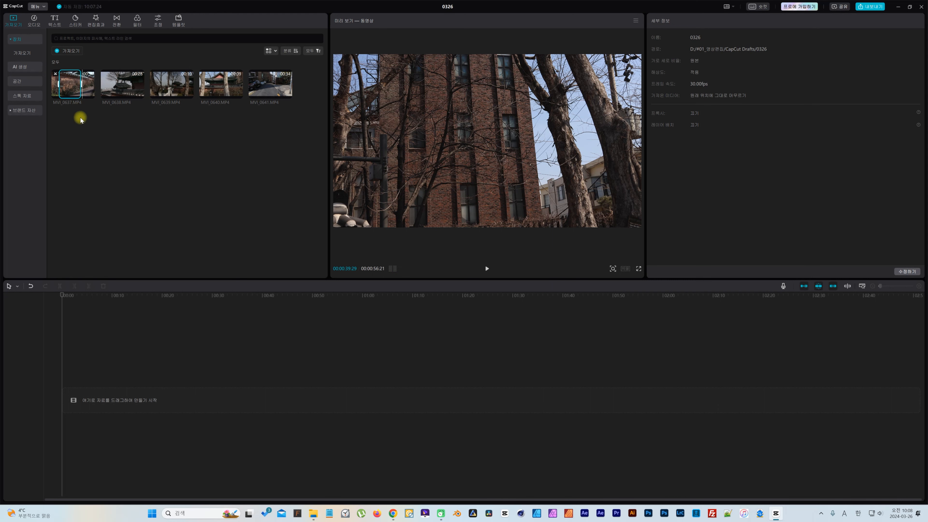
Place the marked range of MVI_0637.MP4 on the timeline, check its start and delete it again.
left_click_drag(66, 84, 66, 394)
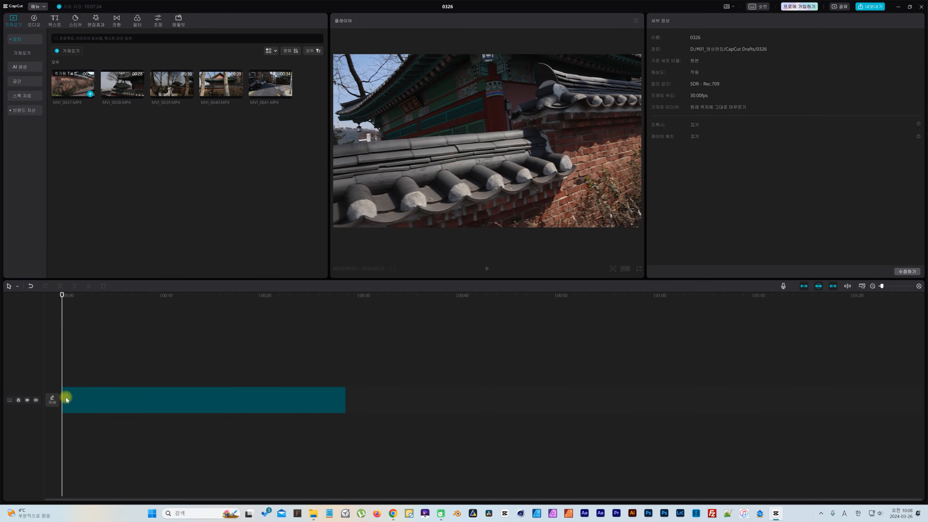
left_click_drag(83, 295, 42, 316)
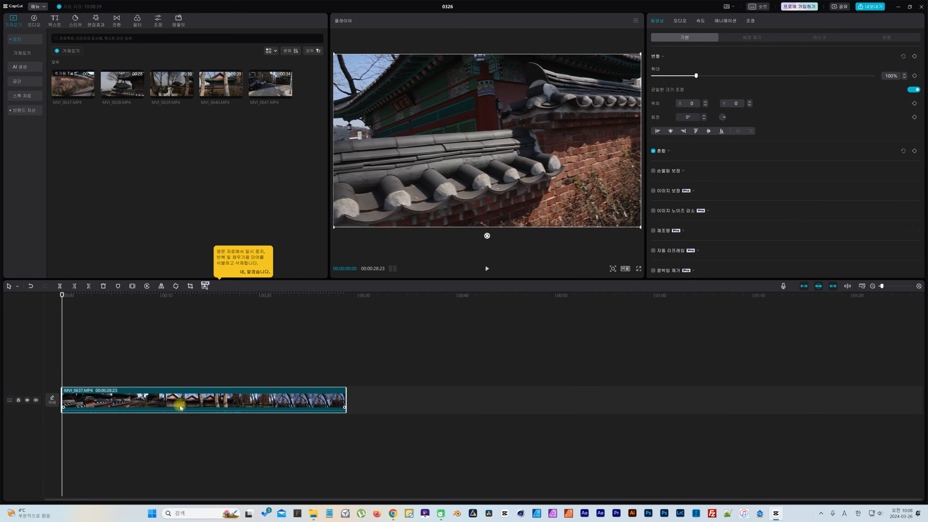
key("Delete")
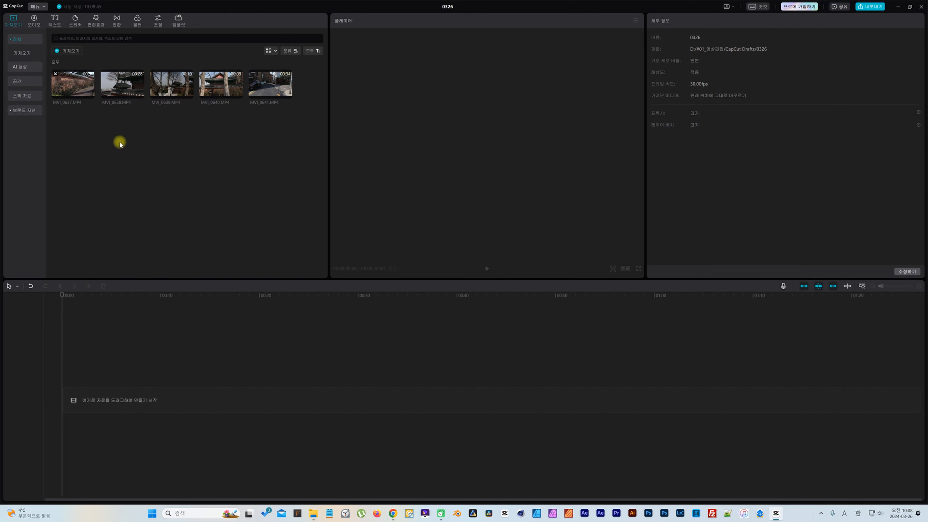
Preview the MVI_0638.MP4 source clip, and deselect it.
left_click(114, 87)
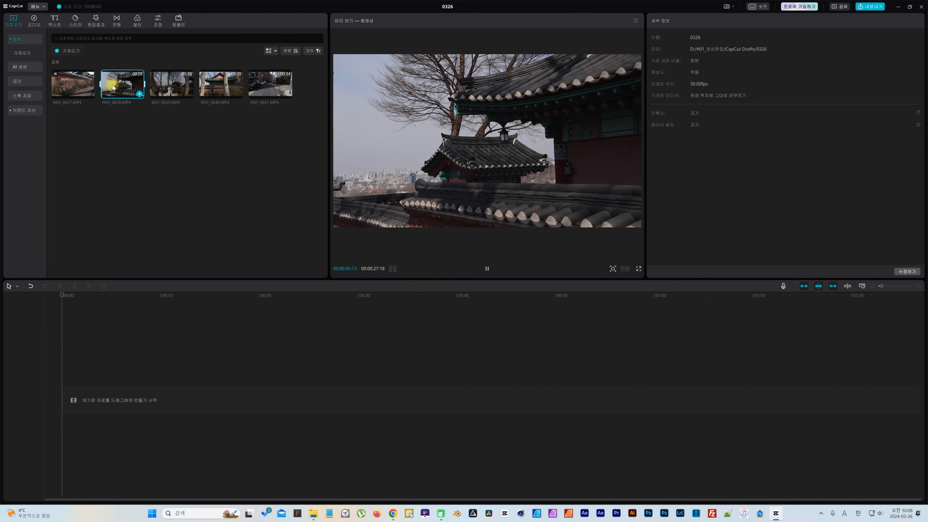
left_click(113, 87)
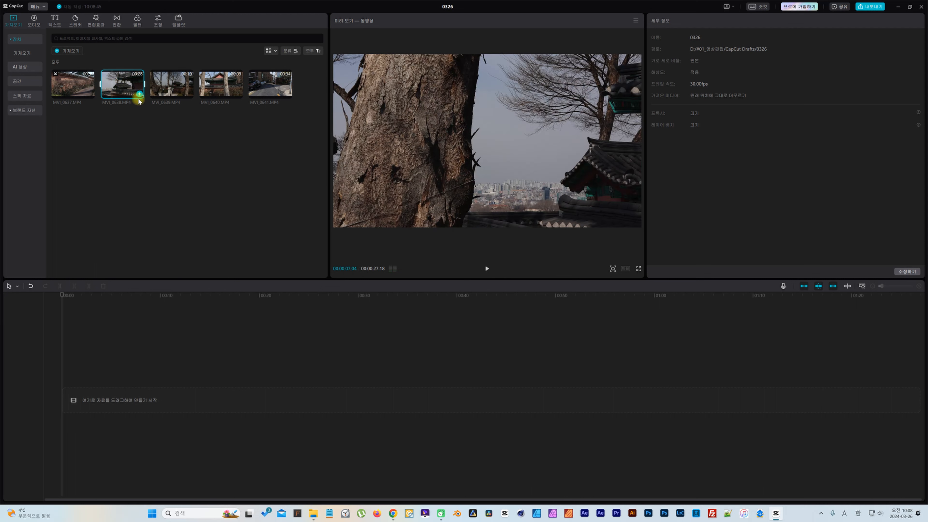
left_click(133, 160)
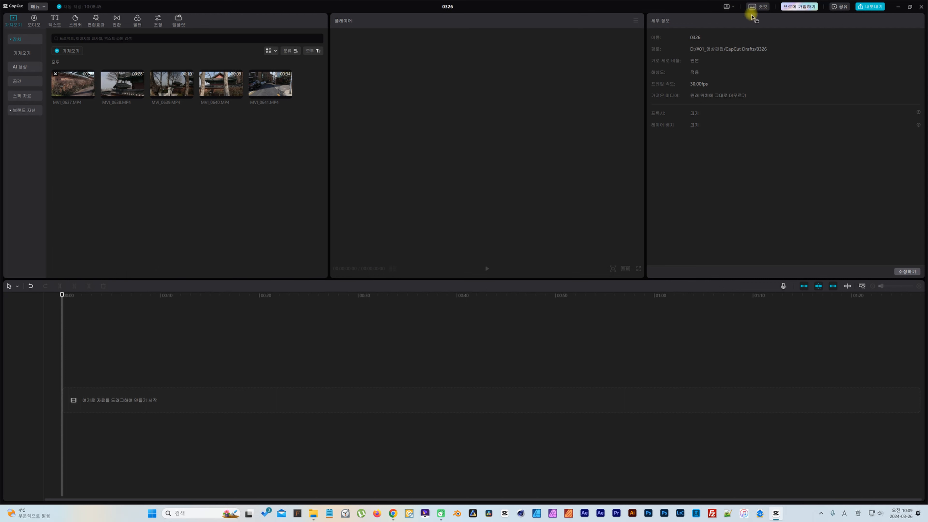
Open the keyboard shortcut settings, move the dialog aside and review the timeline shortcuts.
left_click(758, 8)
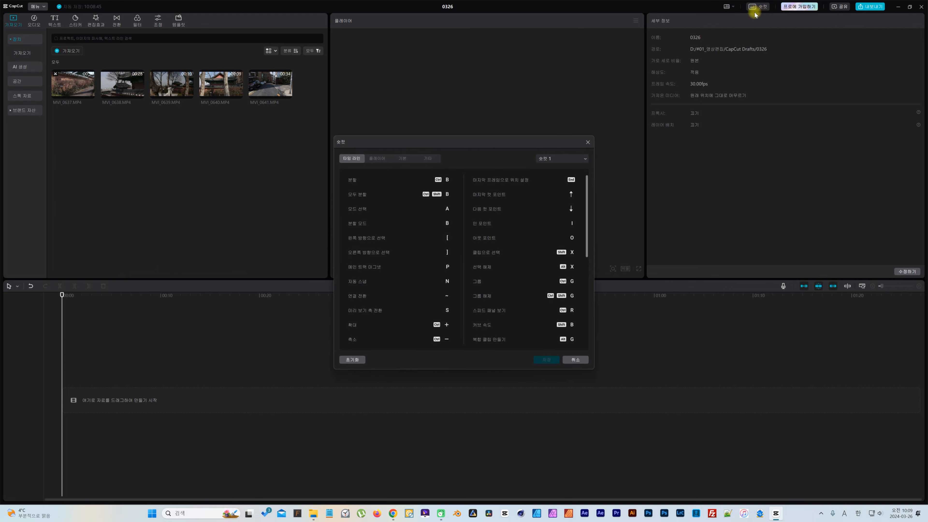
left_click_drag(399, 139, 267, 116)
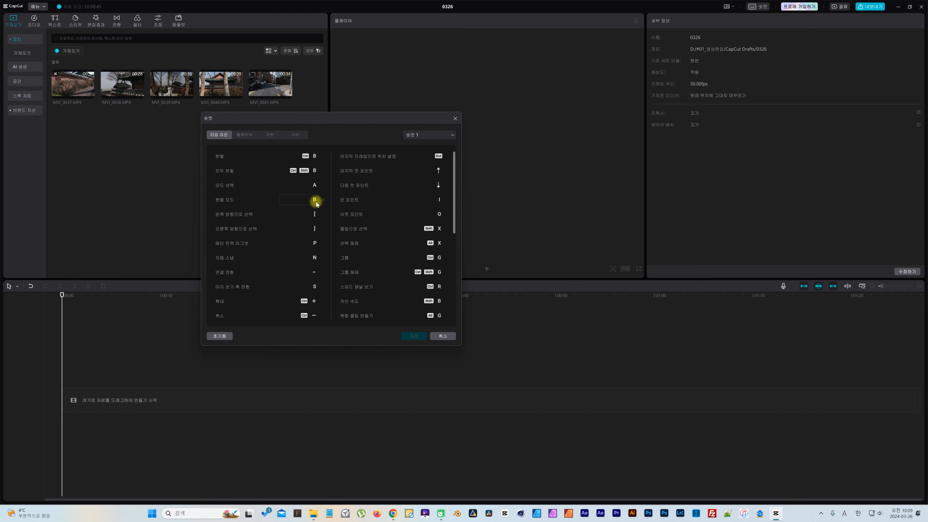
scroll(284, 221, "down", 1)
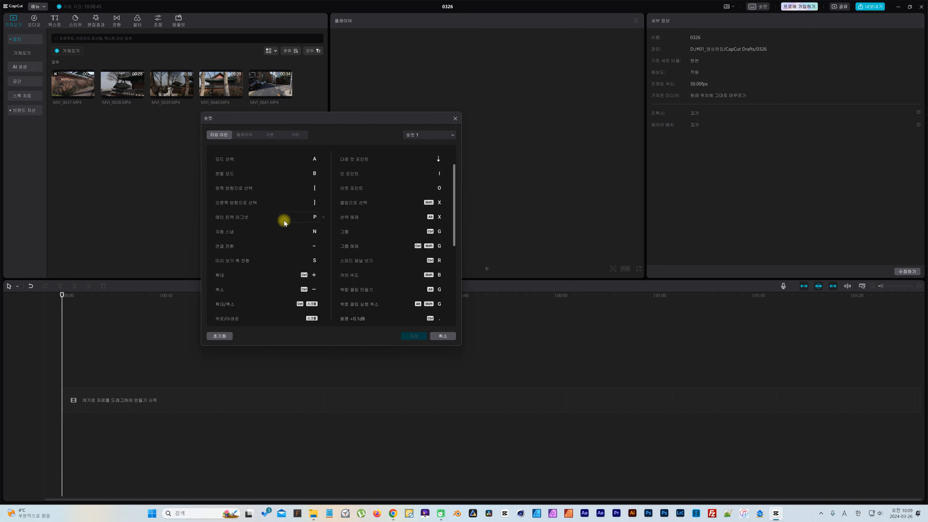
scroll(284, 219, "up", 1)
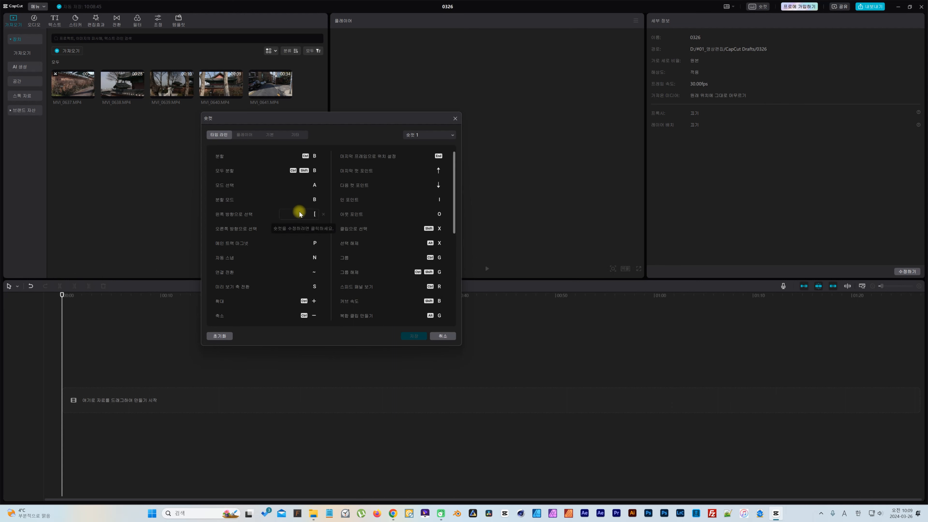
Set the timeline shortcuts to plus for zooming in and minus for zooming out, and save the shortcut changes.
scroll(287, 206, "down", 1)
scroll(287, 206, "down", 3)
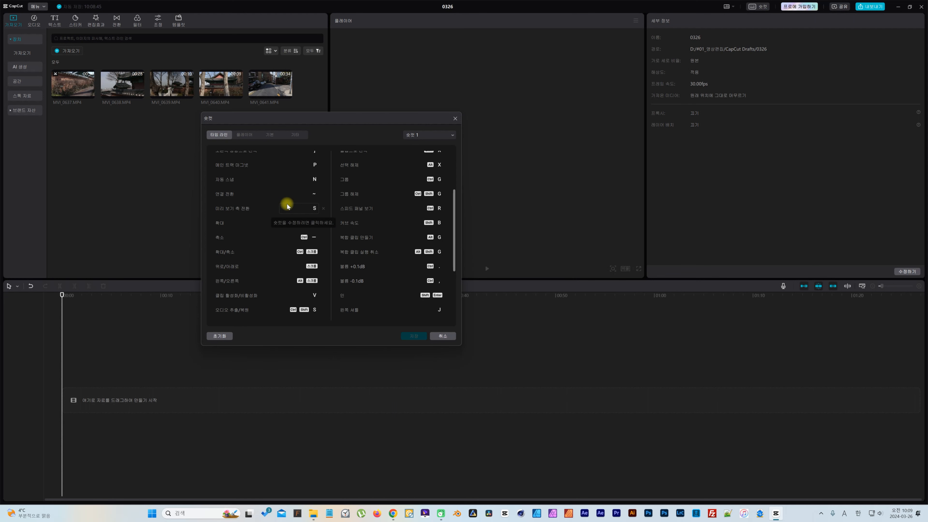
scroll(287, 205, "down", 3)
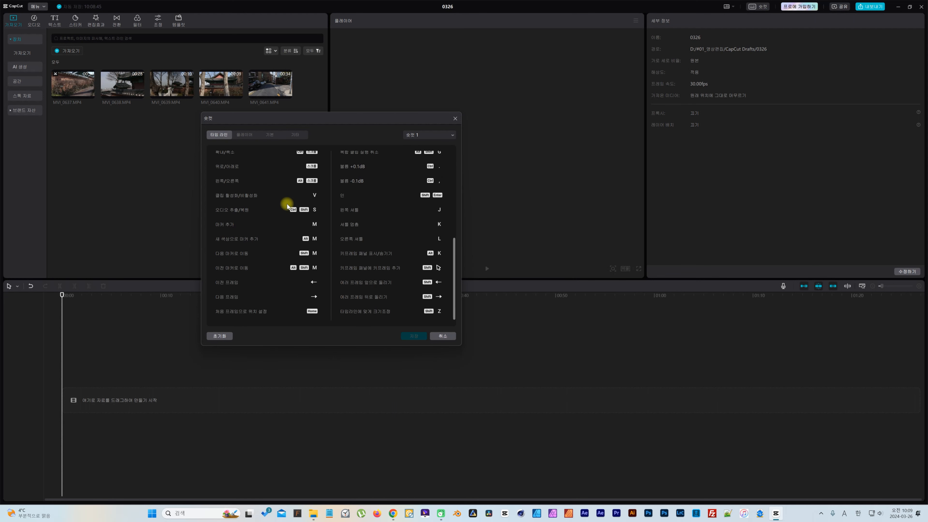
scroll(301, 282, "up", 3)
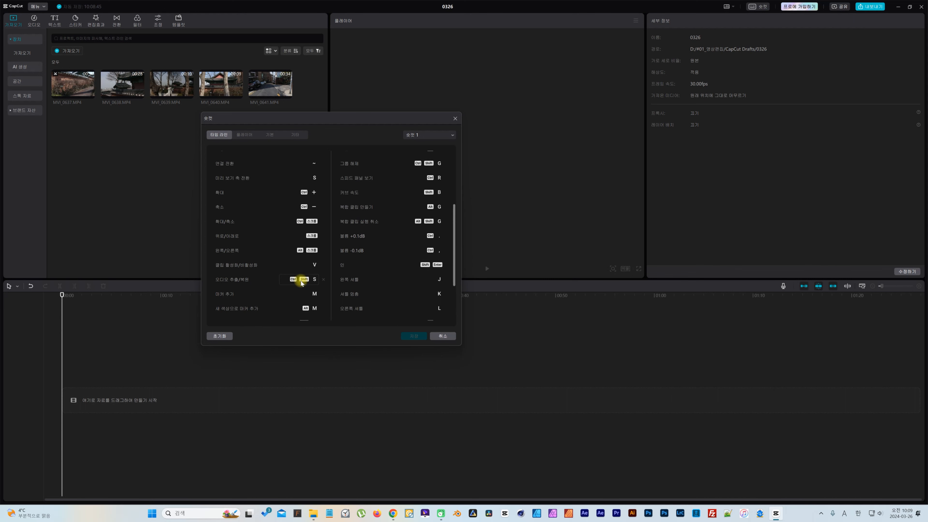
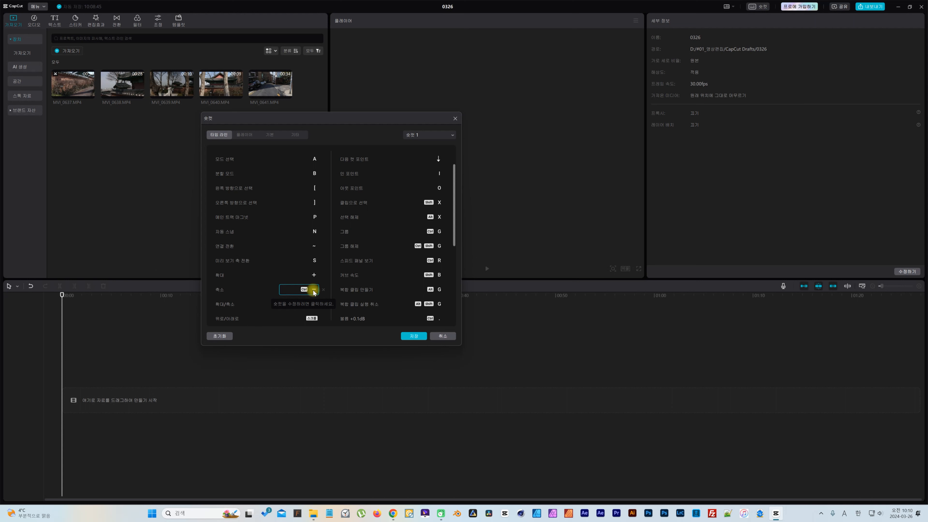
key("minus")
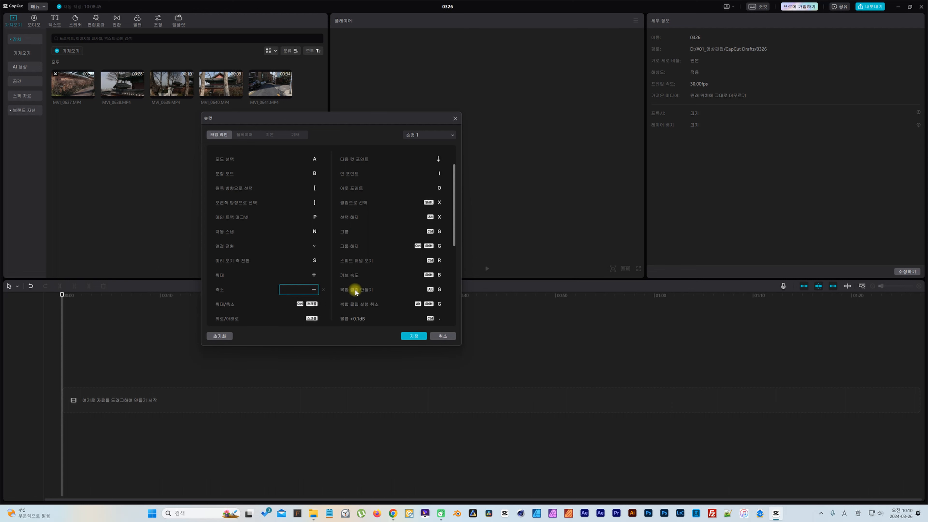
left_click(414, 336)
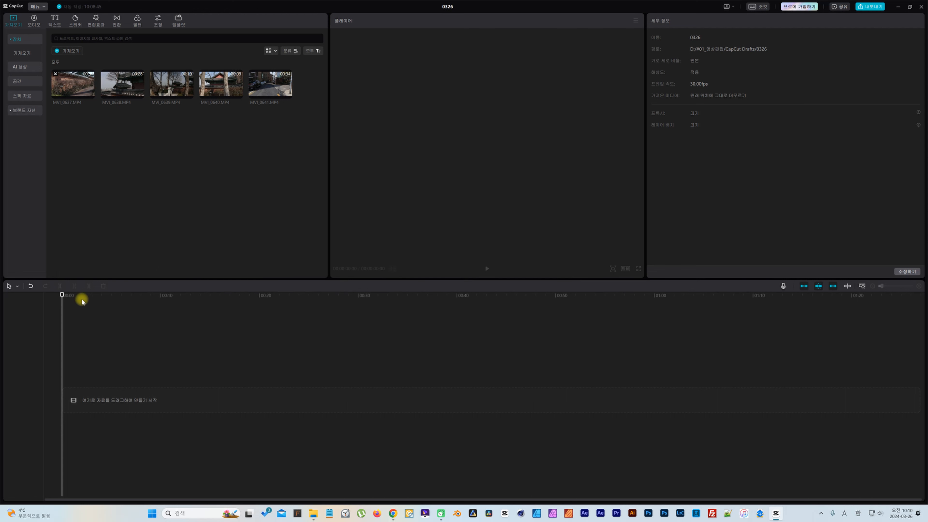
Preview the MVI_0637.MP4 source clip, and place MVI_0638.MP4 at the start of the timeline.
left_click(63, 295)
left_click(67, 84)
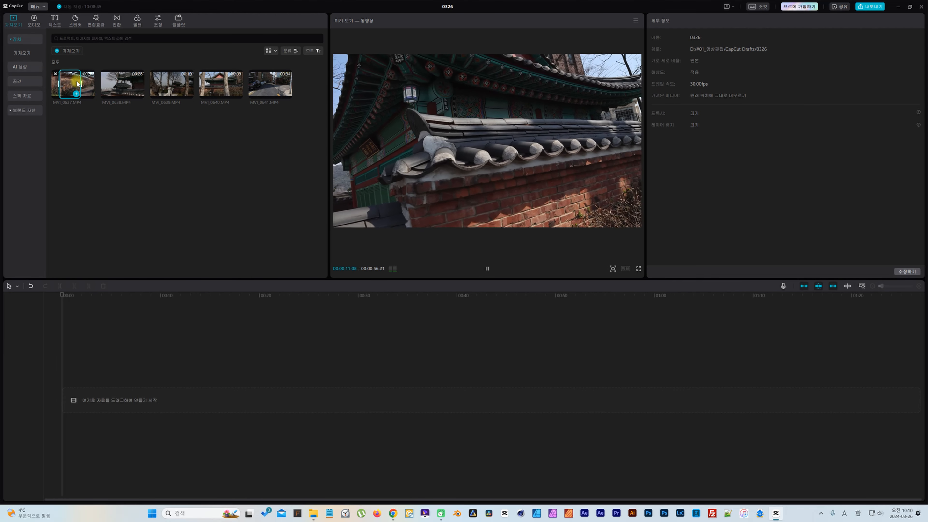
left_click(122, 84)
left_click_drag(122, 84, 75, 399)
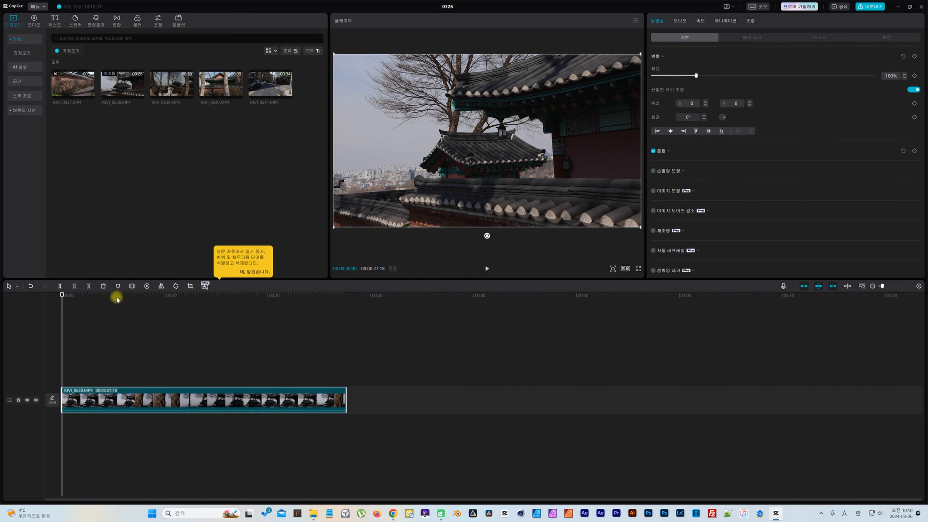
Return the playhead to the start and test zooming the timeline in and out around the MVI_0638.MP4 clip.
left_click_drag(116, 297, 60, 299)
scroll(60, 299, "up", 5)
scroll(60, 299, "down", 6)
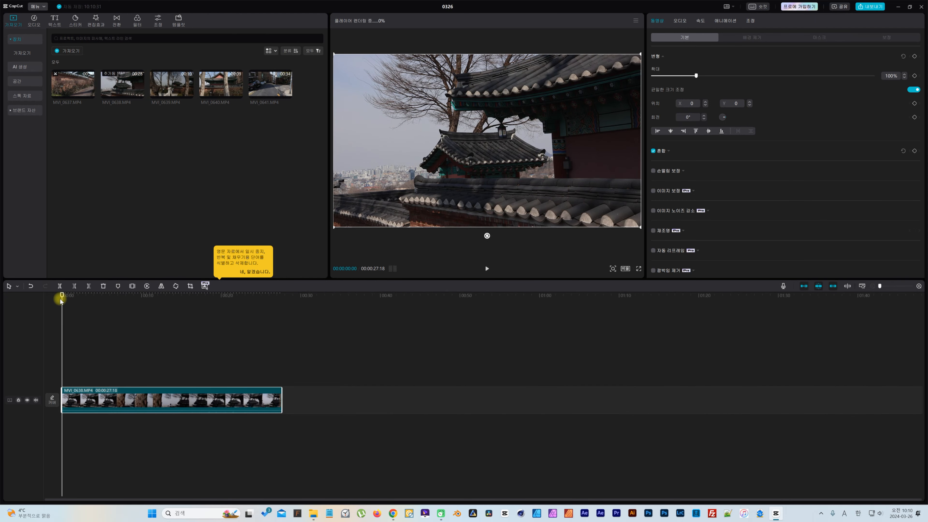
scroll(60, 299, "up", 3)
scroll(60, 299, "down", 3)
scroll(61, 299, "up", 3)
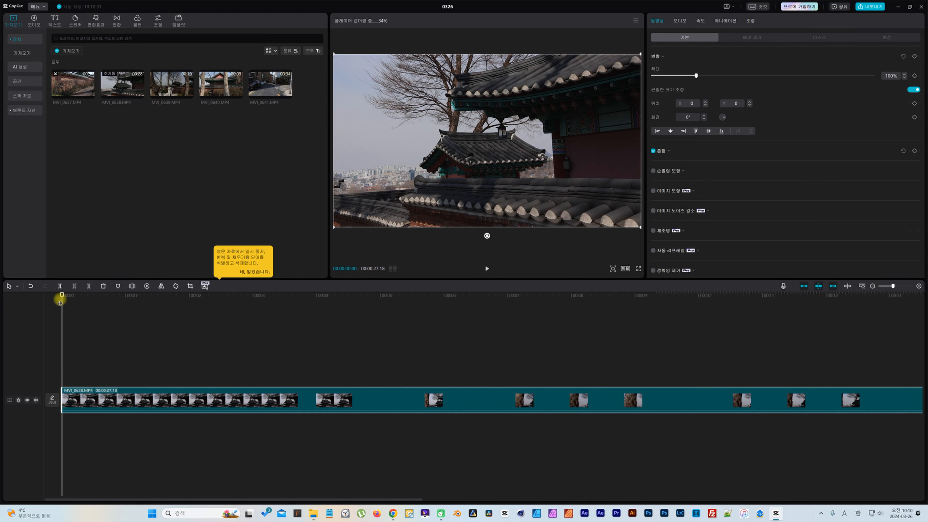
scroll(60, 303, "down", 3)
scroll(60, 303, "up", 3)
scroll(60, 302, "down", 3)
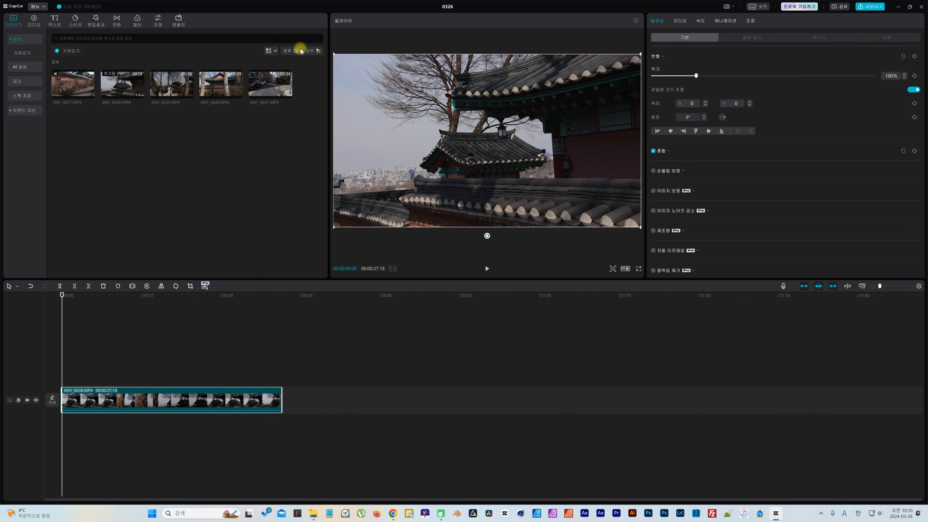
Check the media sort options, and import the photo IMG_0625 from the 240322_해방촌 folder into the project media.
left_click(292, 52)
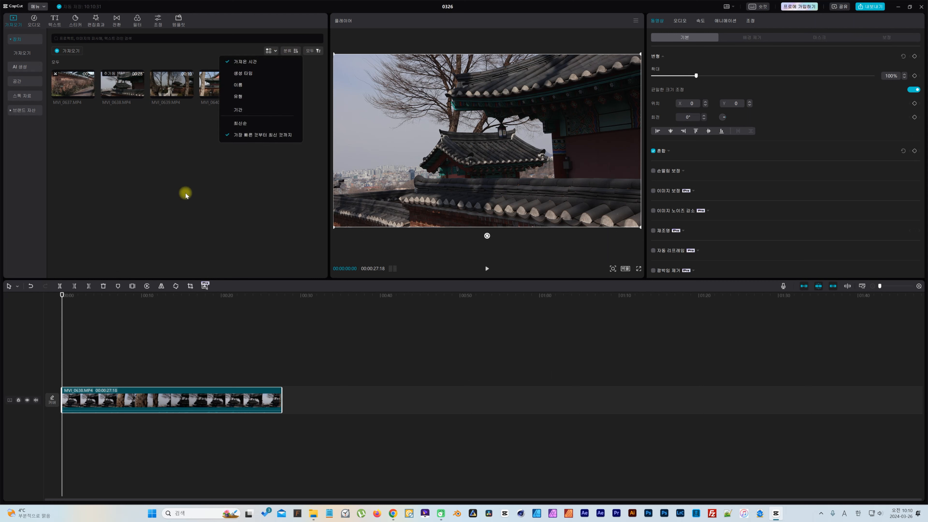
left_click(134, 167)
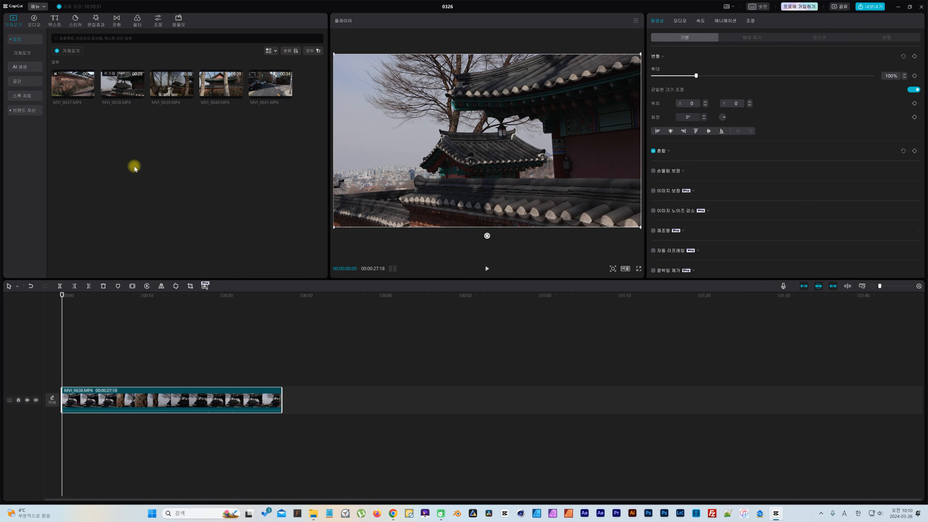
left_click(67, 52)
left_click(128, 65)
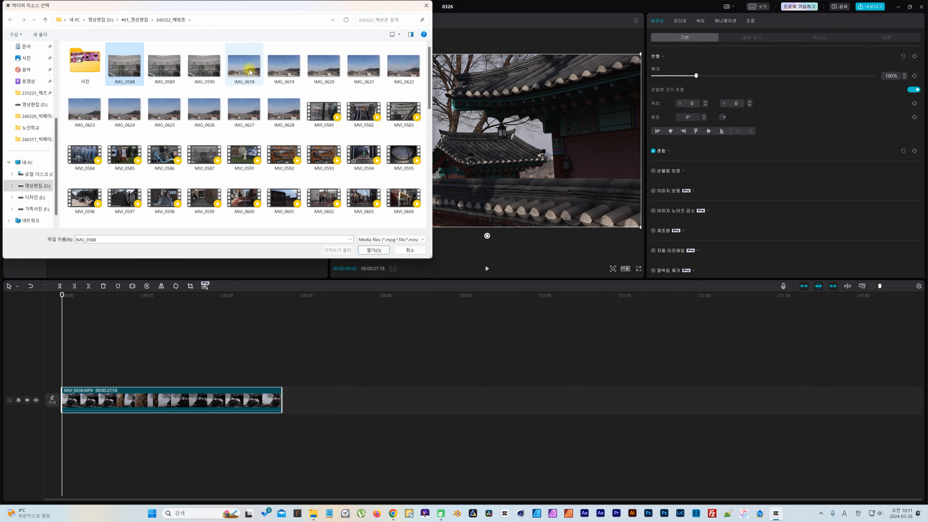
left_click(249, 72)
left_click(159, 106)
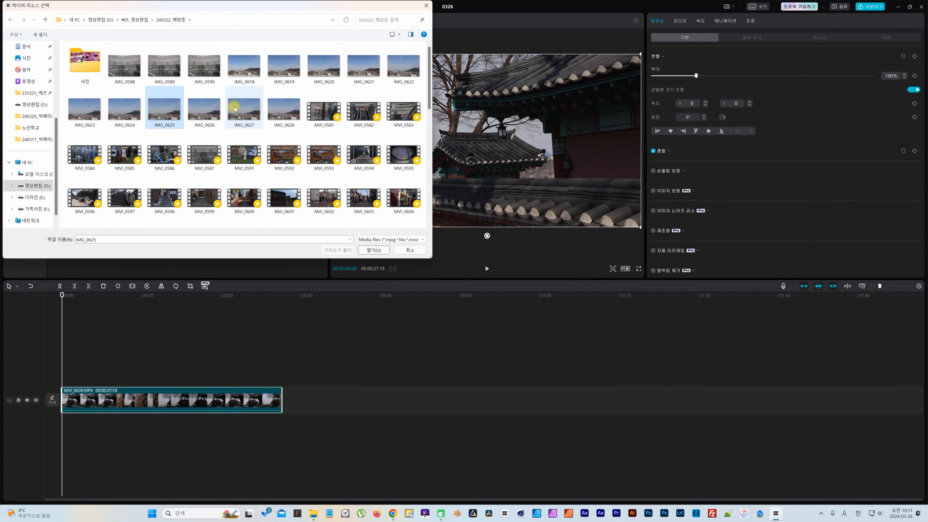
left_click(376, 250)
left_click(144, 195)
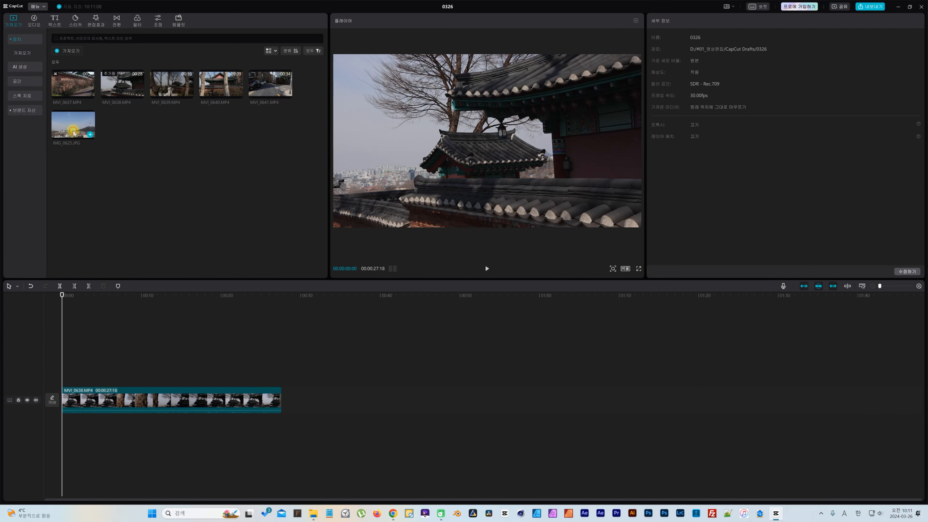
Sort the project media by type, by name in Z-A order, and finally by creation time.
left_click(76, 132)
left_click(140, 164)
left_click(291, 50)
left_click(247, 96)
left_click(292, 52)
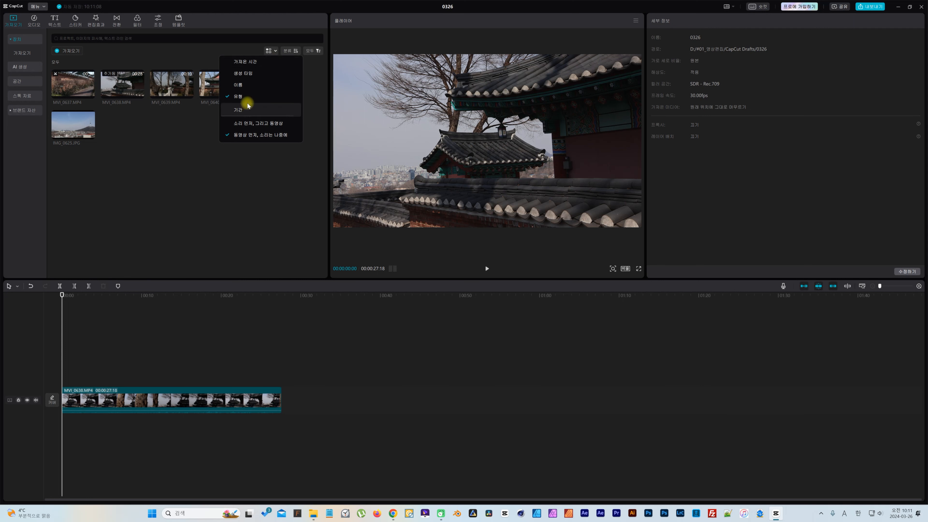
left_click(251, 88)
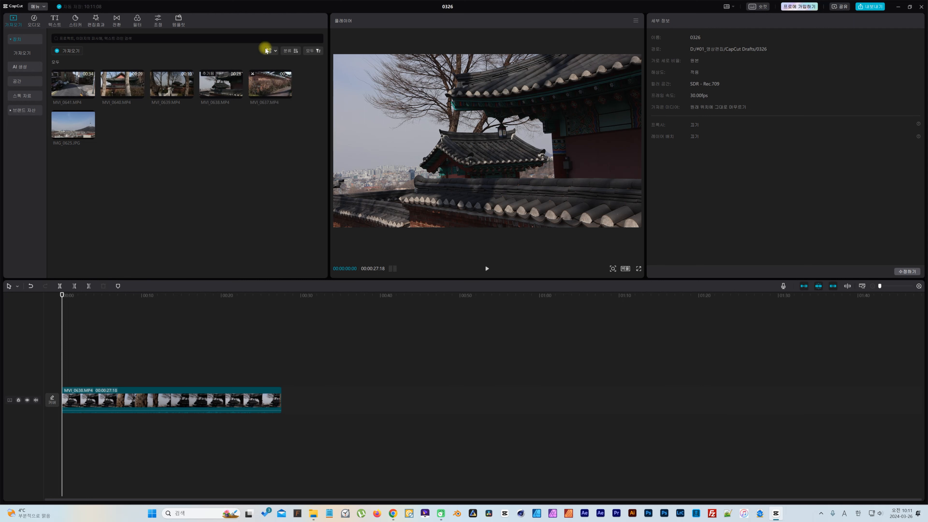
left_click(284, 51)
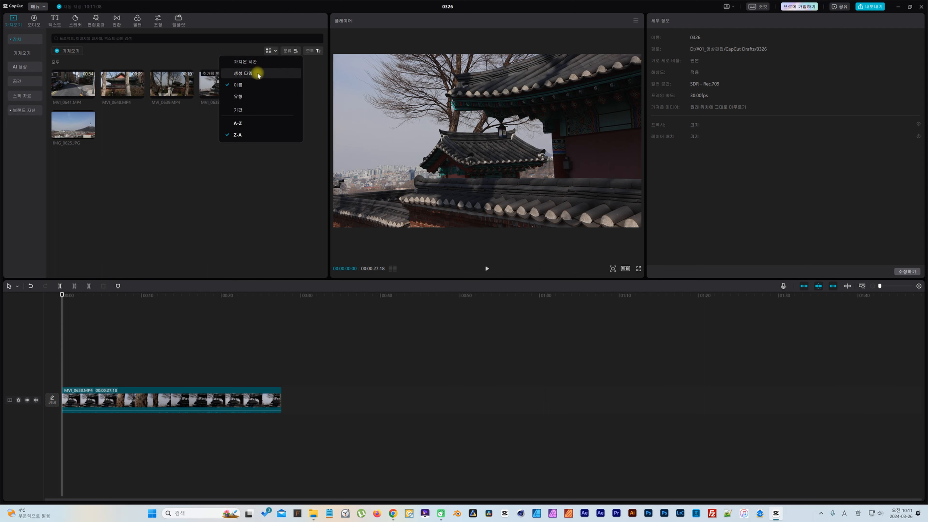
left_click(257, 73)
left_click(293, 51)
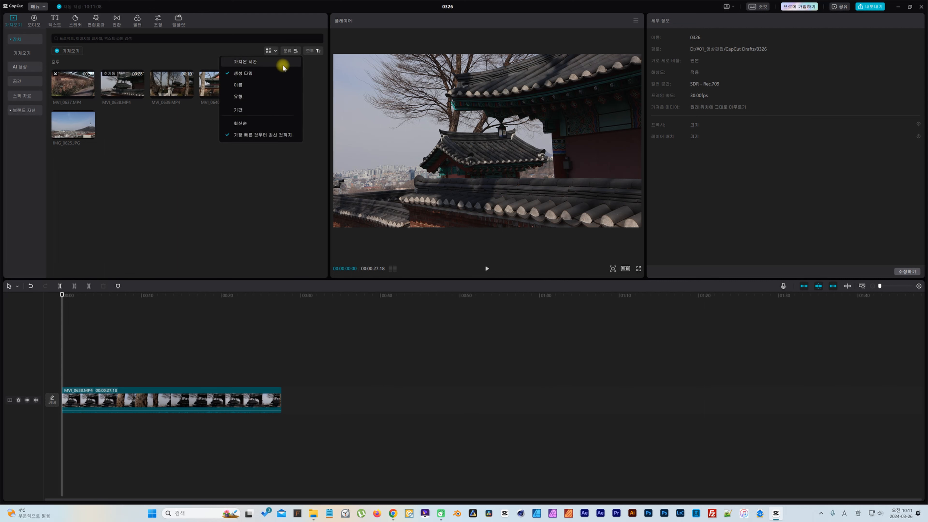
left_click(285, 151)
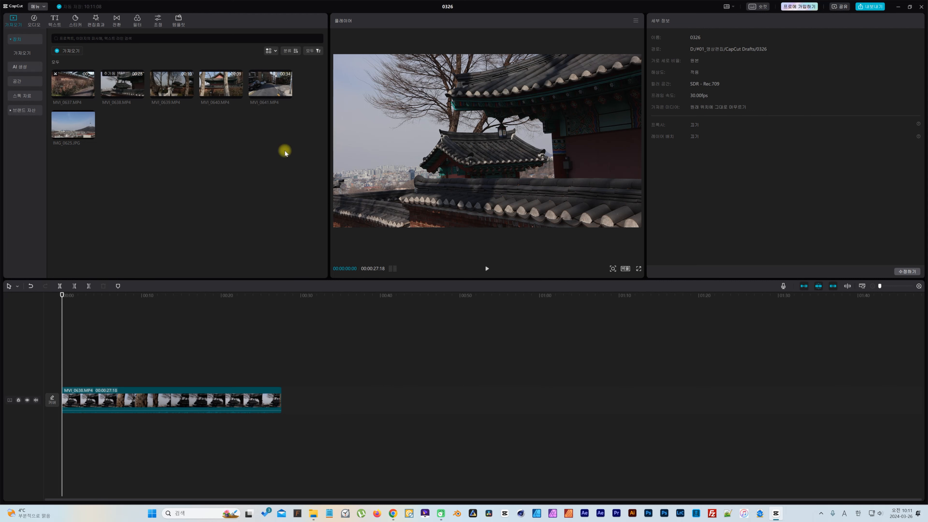
Filter the project media by images, videos and audio in turn, and show all media types again.
left_click(313, 51)
left_click(306, 102)
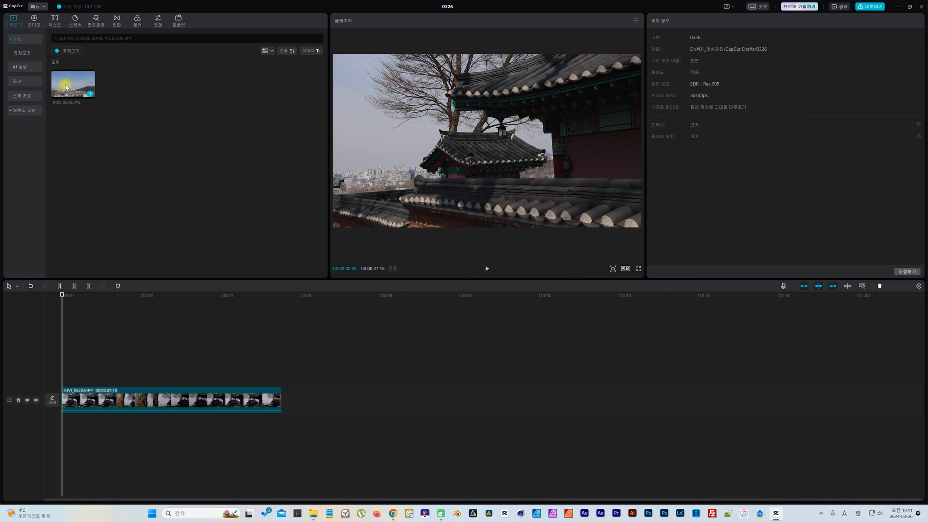
left_click(313, 52)
left_click(307, 74)
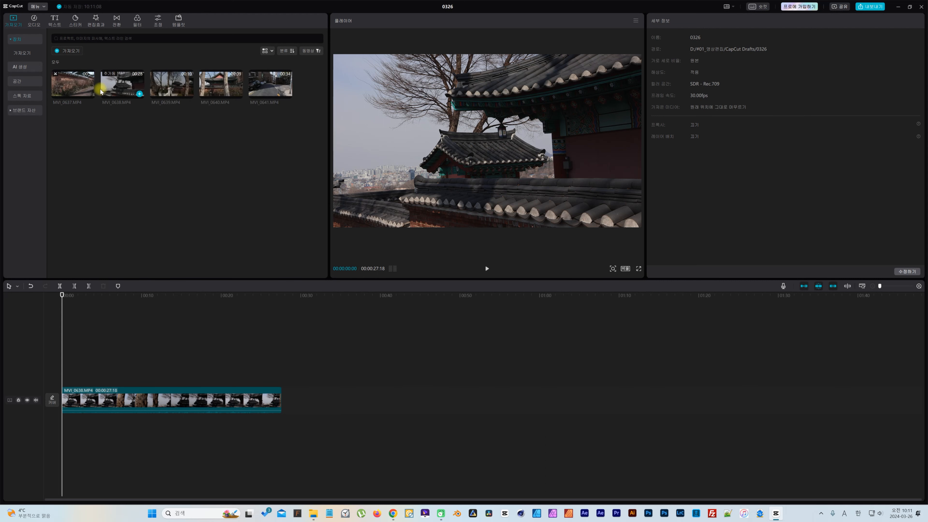
left_click(309, 51)
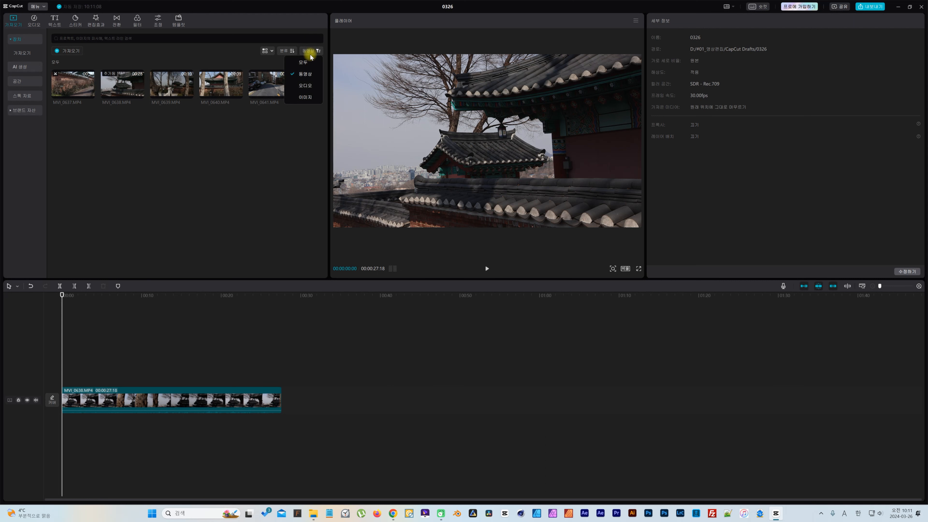
left_click(305, 86)
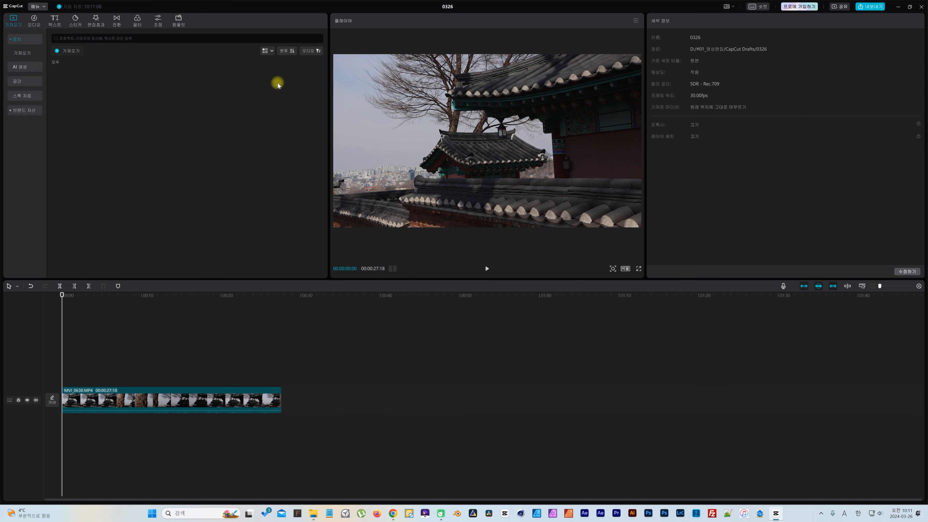
left_click(310, 51)
left_click(305, 63)
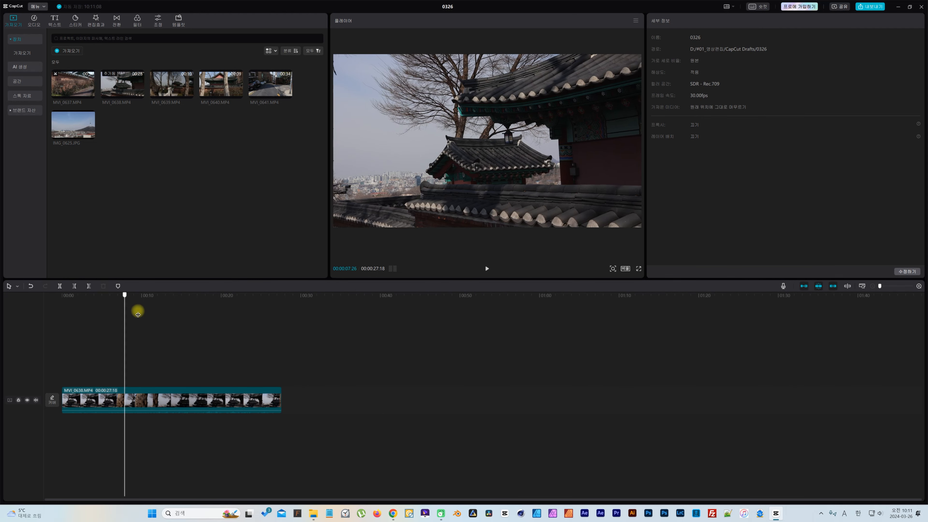
Select the MVI_0638.MP4 timeline clip and review its background removal, mask and retouch settings, returning to the basic settings.
left_click(113, 398)
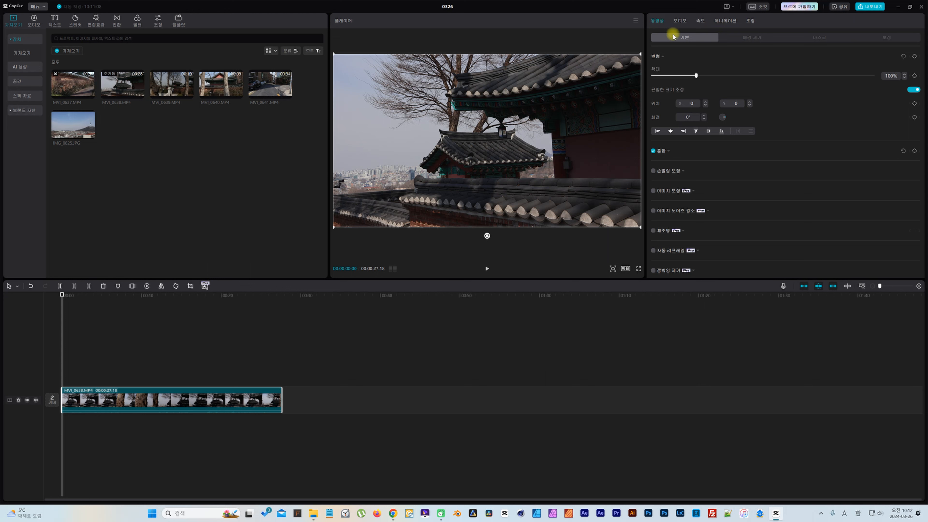
left_click(749, 37)
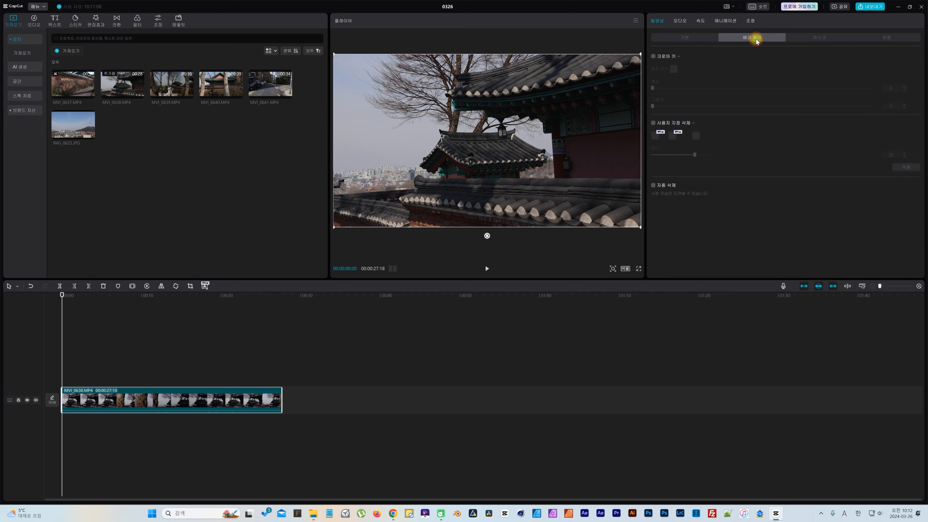
left_click(827, 39)
left_click(886, 38)
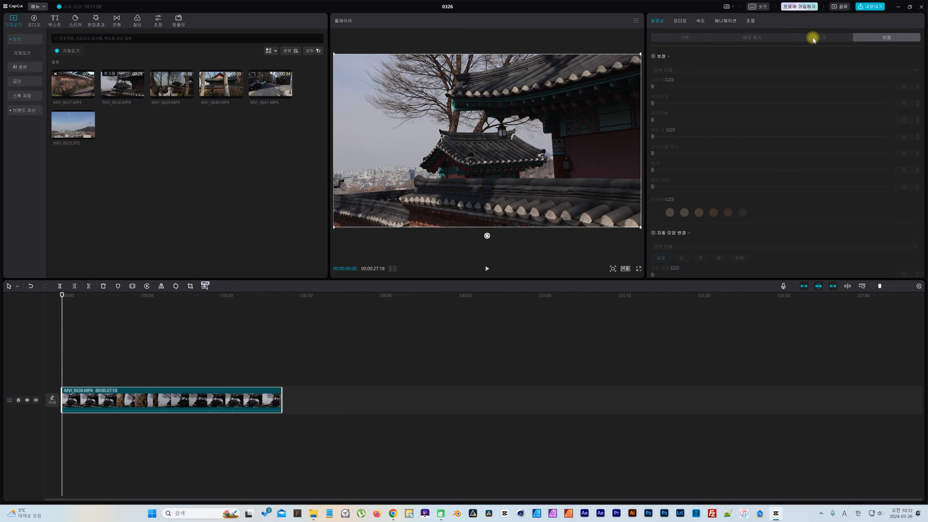
left_click(682, 38)
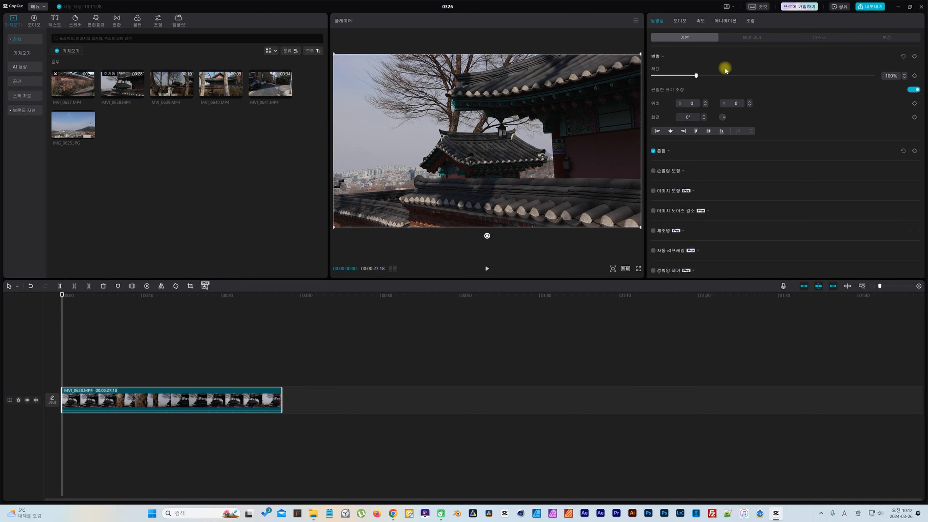
Try scaling the clip to 79% and moving it in the frame to about X -235, Y -50.
mouse_move(697, 76)
left_mouse_down()
mouse_move(678, 76)
mouse_move(689, 76)
left_mouse_up()
left_click(691, 103)
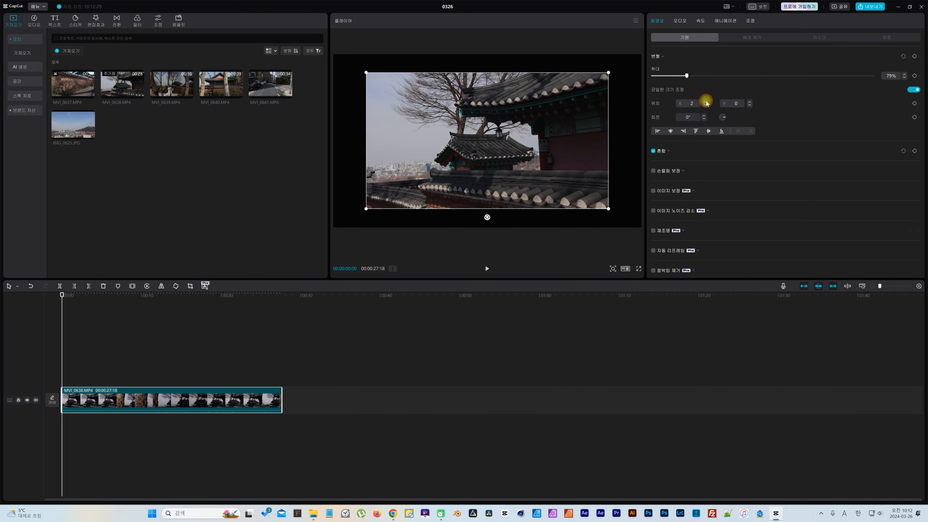
left_click_drag(497, 154, 473, 139)
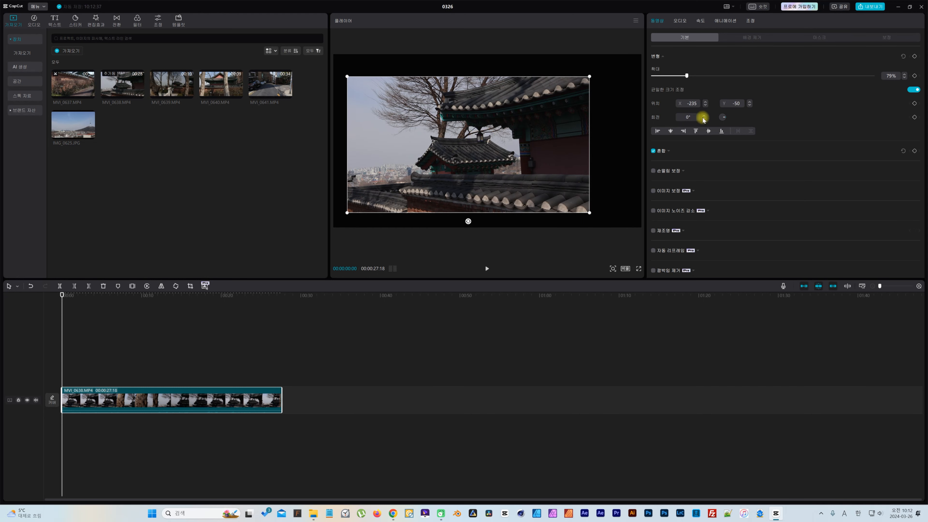
Try rotating the clip and turning it back to 0°, and reset all its transform settings.
left_click_drag(725, 116, 723, 116)
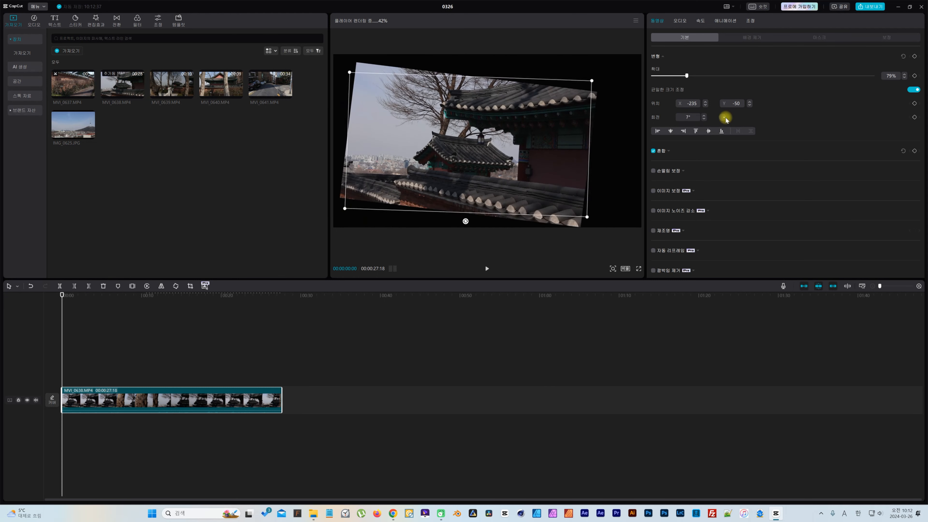
left_click_drag(455, 220, 479, 219)
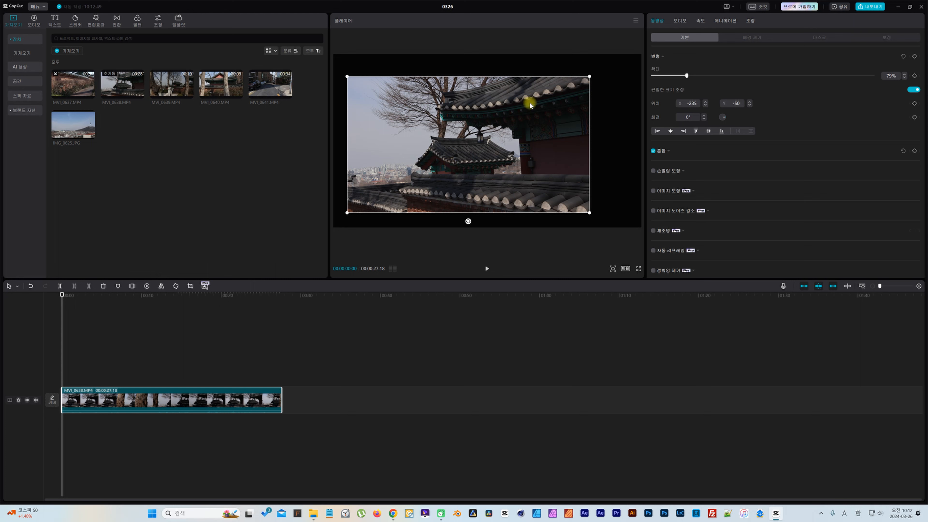
left_click(903, 56)
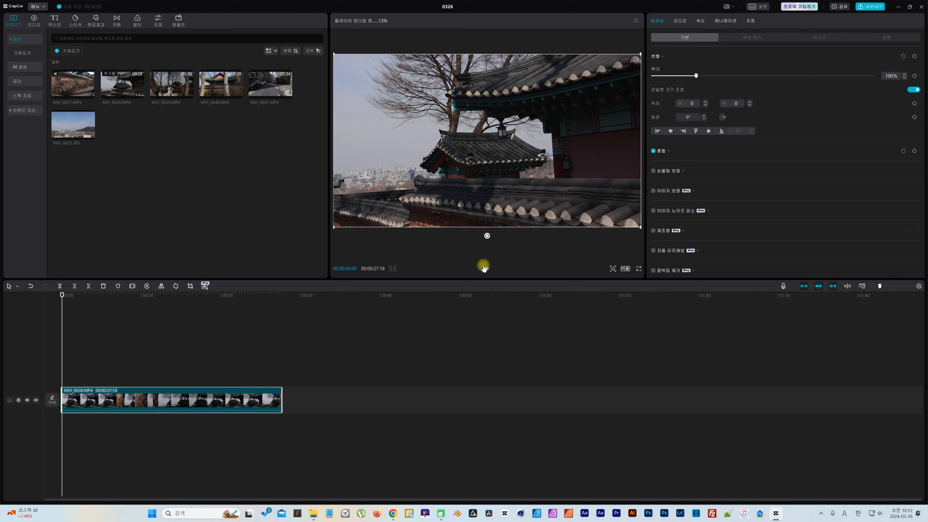
Preview the MVI_0638.MP4 clip from near its start and turn on stabilization at the recommended level.
left_click(100, 297)
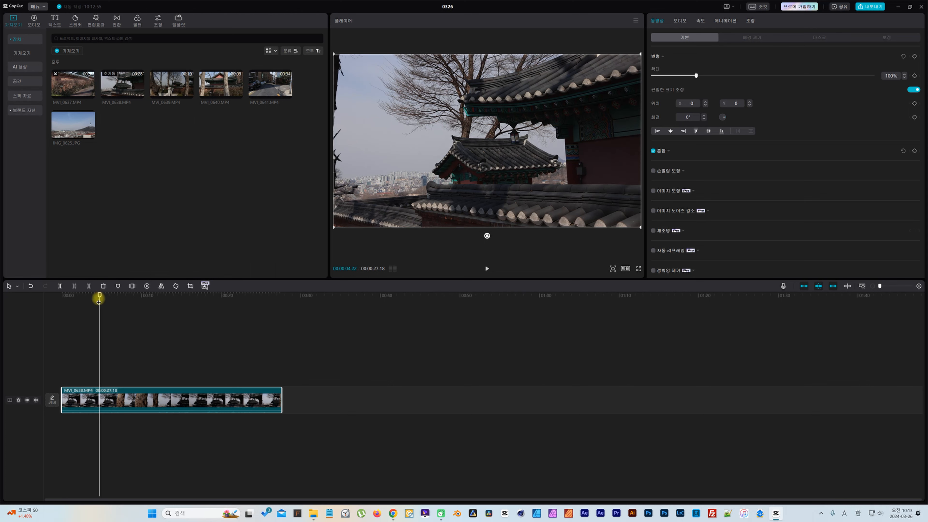
left_click_drag(98, 296, 71, 296)
key("space")
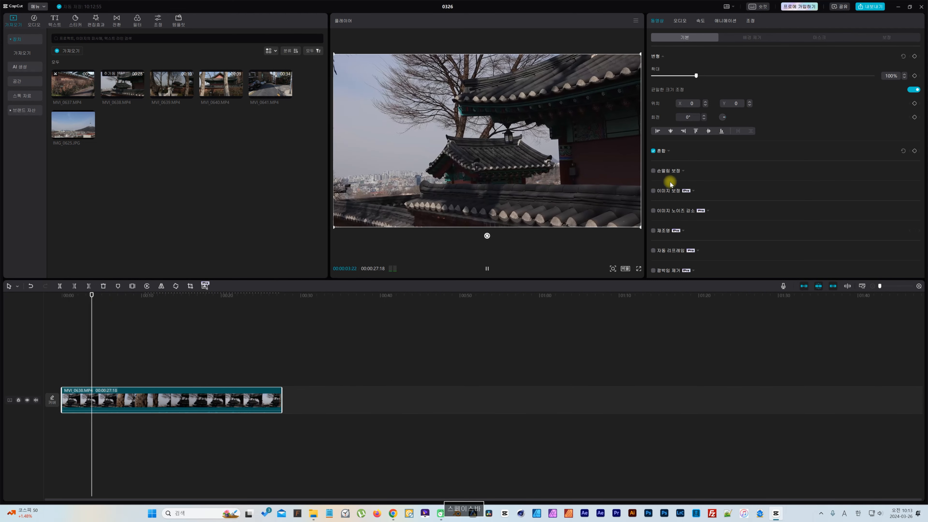
left_click(654, 170)
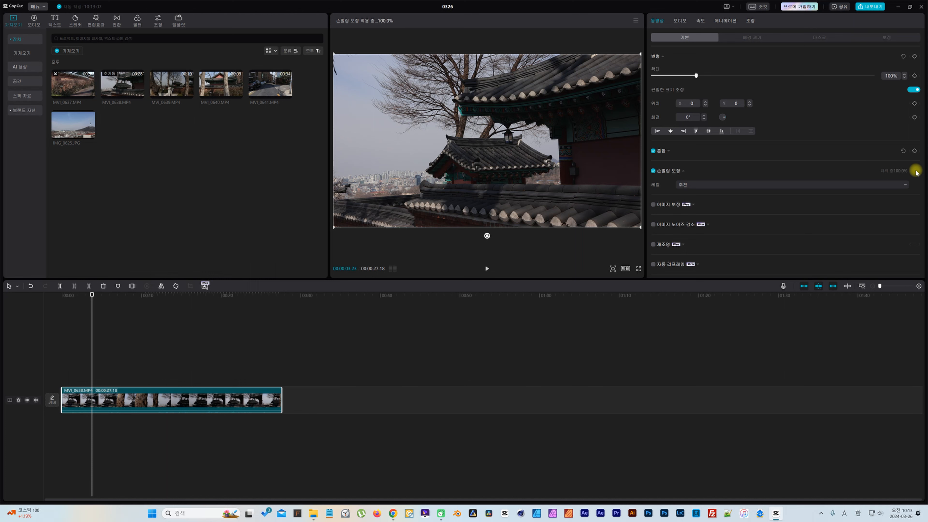
Play the stabilized clip from the start and trim its beginning, leaving about 18 seconds.
left_click_drag(91, 295, 60, 298)
left_click(99, 320)
key("space")
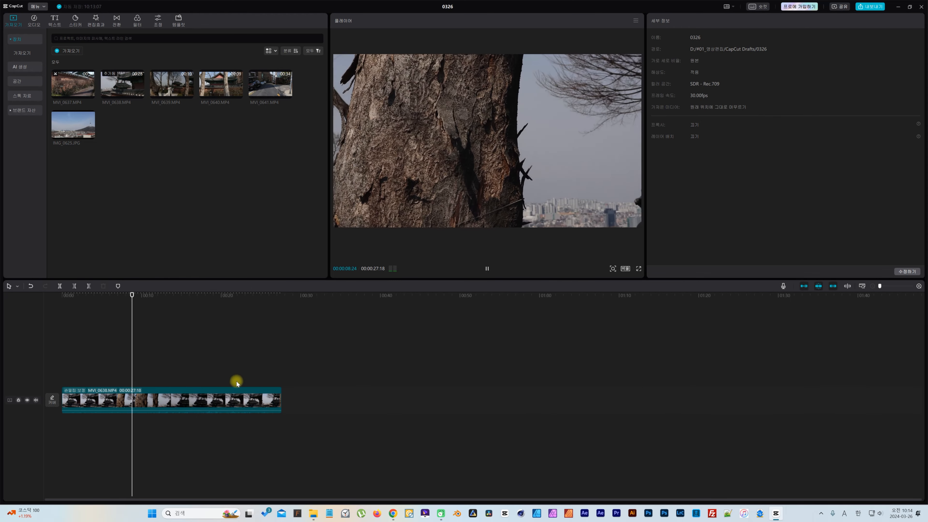
key("space")
left_click_drag(64, 394, 143, 396)
left_click_drag(138, 397, 139, 397)
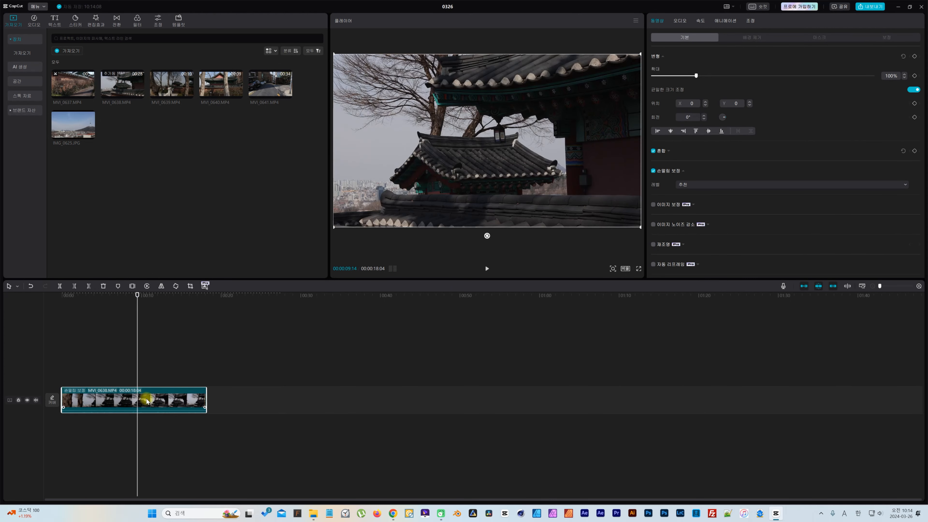
Play the trimmed clip from the start and cut its end back to a length of about 11 seconds.
left_click_drag(86, 295, 58, 297)
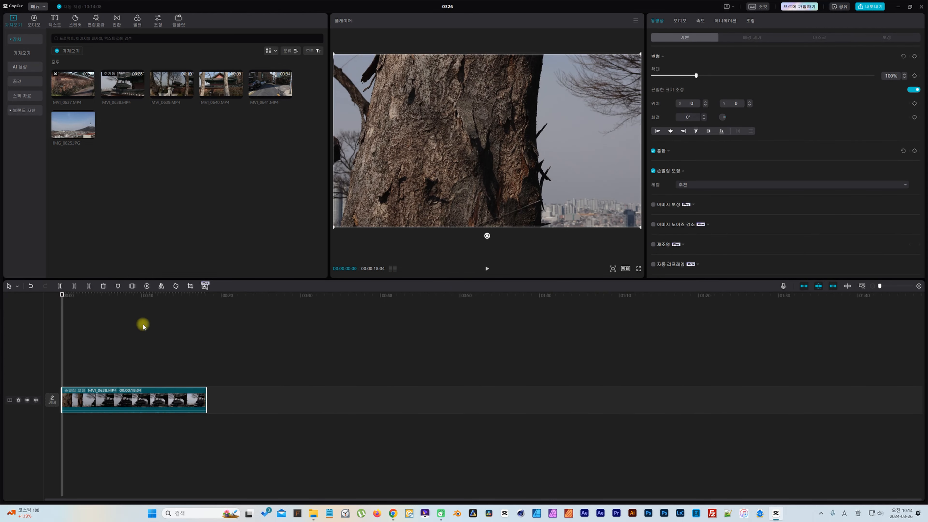
key("space")
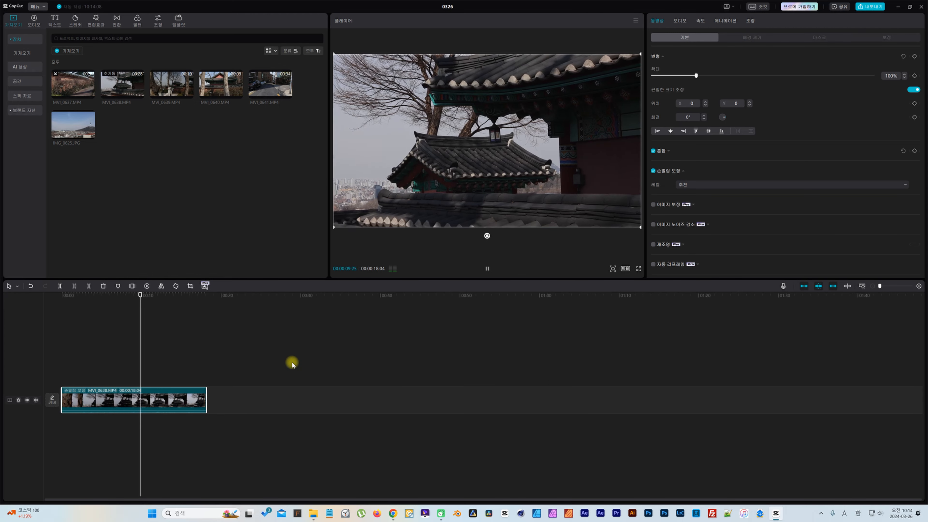
key("space")
left_click_drag(205, 394, 152, 395)
left_click(116, 295)
left_click_drag(116, 297, 94, 296)
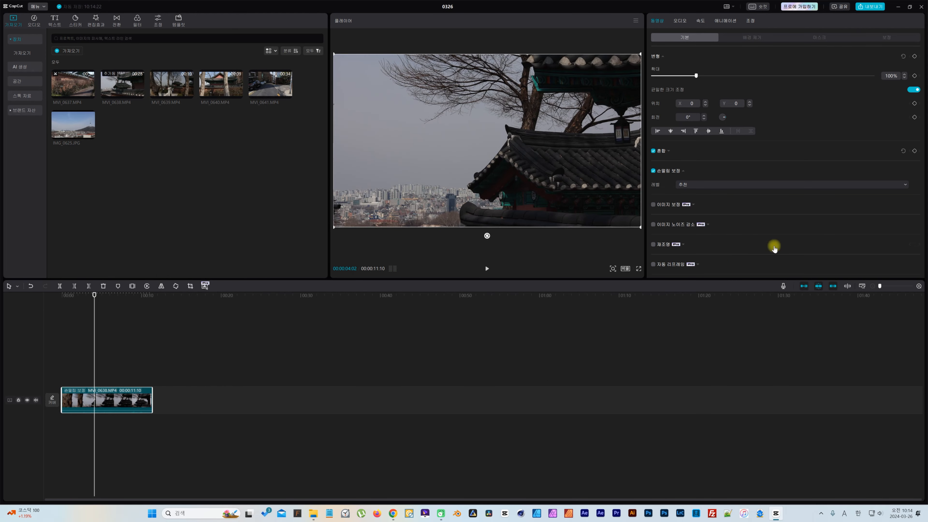
Try motion blur at strength 100 on the clip and play it back from near the start.
scroll(801, 224, "down", 3)
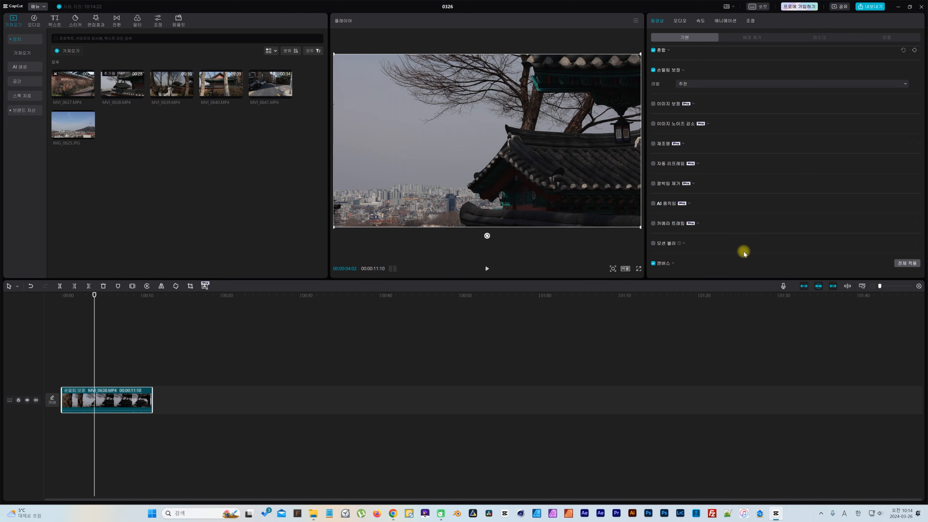
left_click(653, 244)
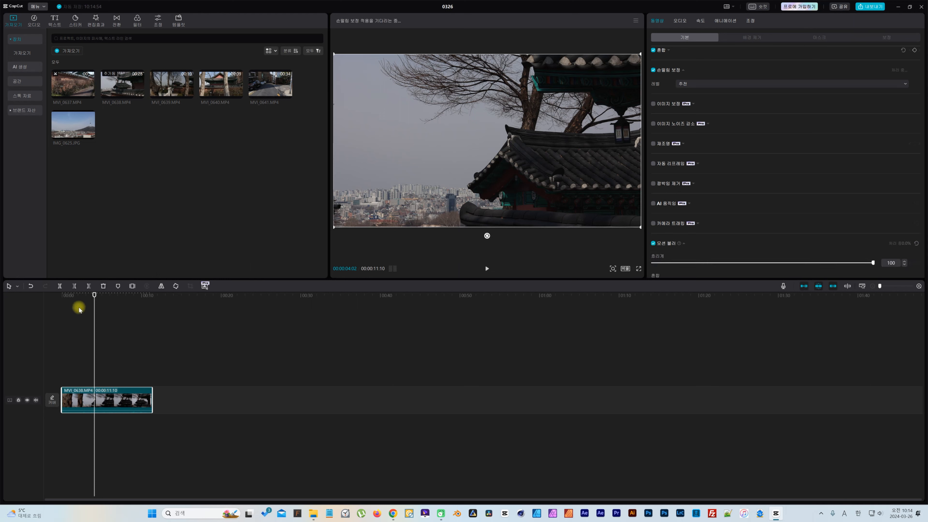
left_click_drag(94, 294, 69, 295)
key("space")
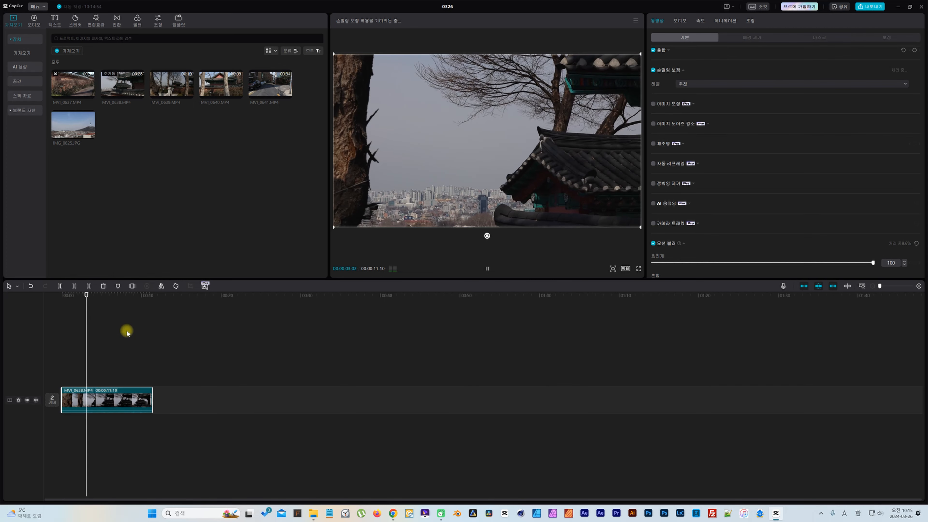
key("space")
key("space")
key("space")
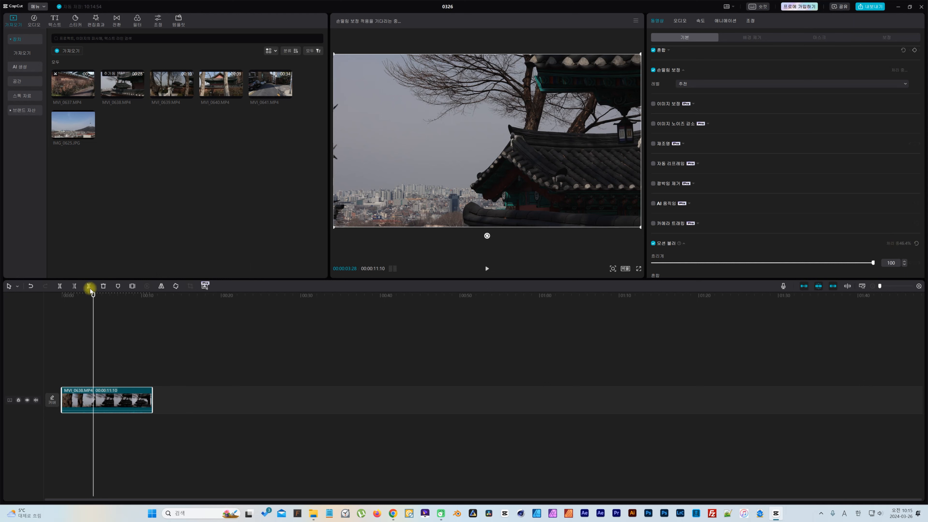
Replay the clip with motion blur, turn motion blur off and play on for comparison.
left_click_drag(91, 295, 67, 295)
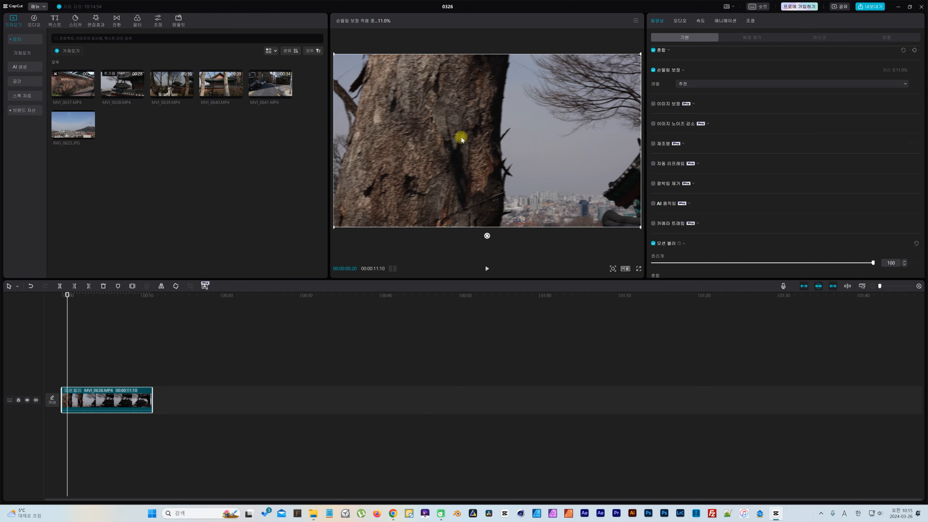
left_click_drag(68, 295, 62, 295)
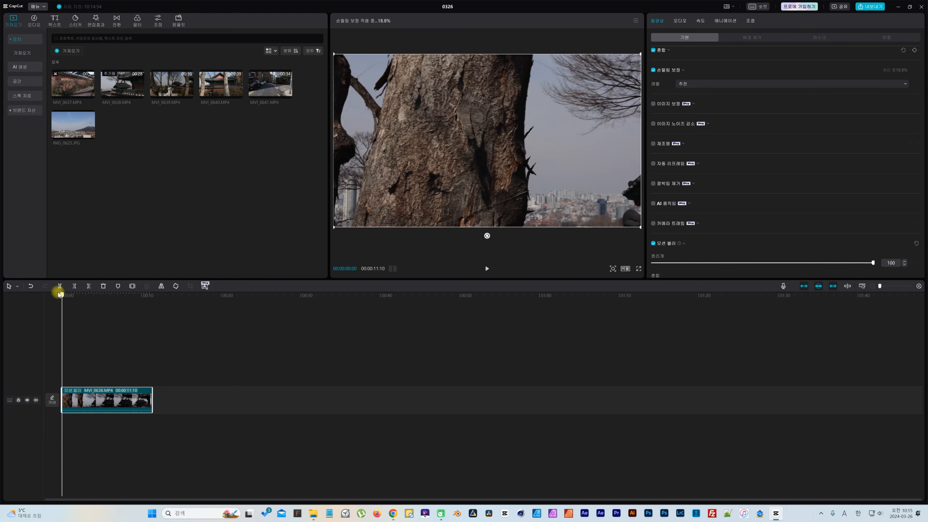
key("space")
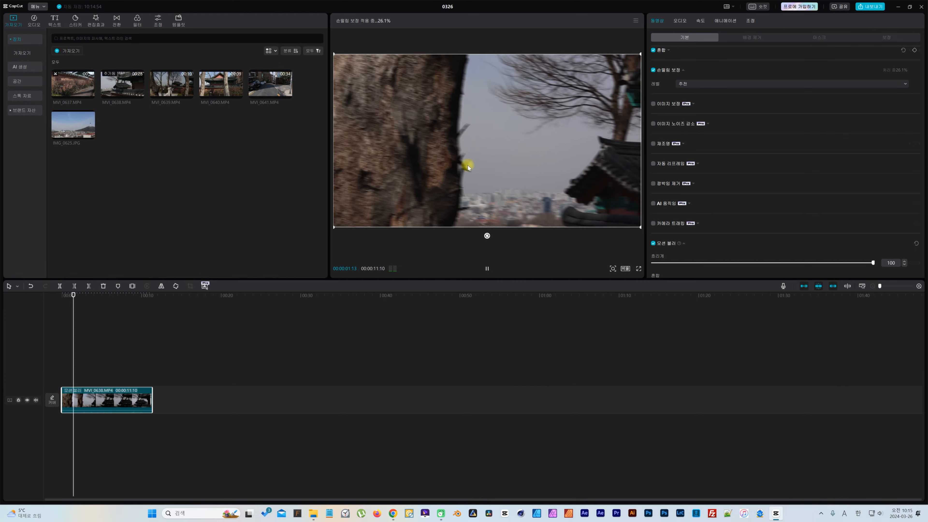
key("space")
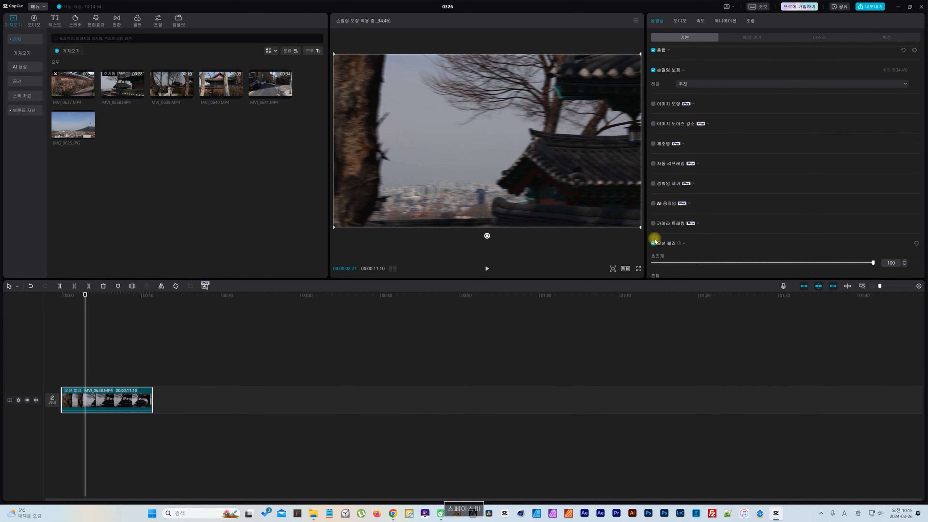
left_click(654, 244)
key("space")
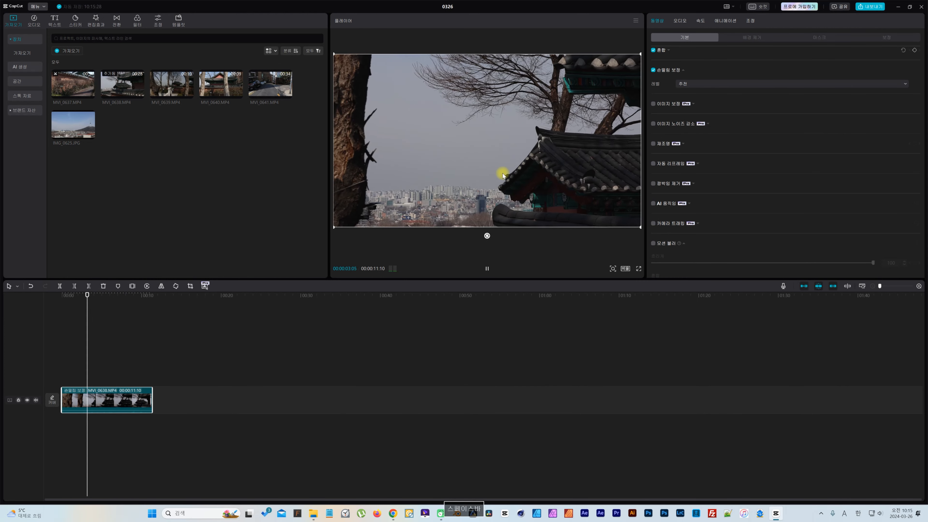
key("space")
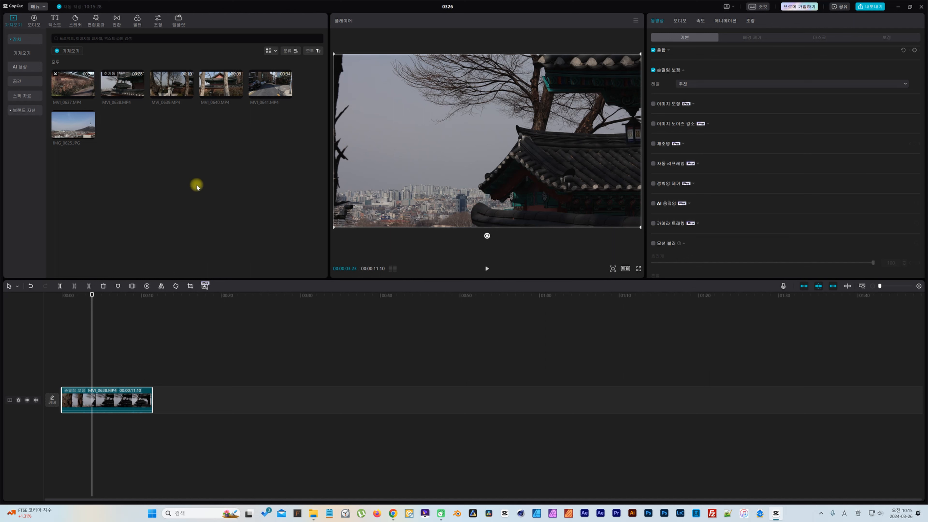
Show the clip's background removal settings and import the green-screen emoji video from the 5_크로마키 folder into the project media.
mouse_move(317, 518)
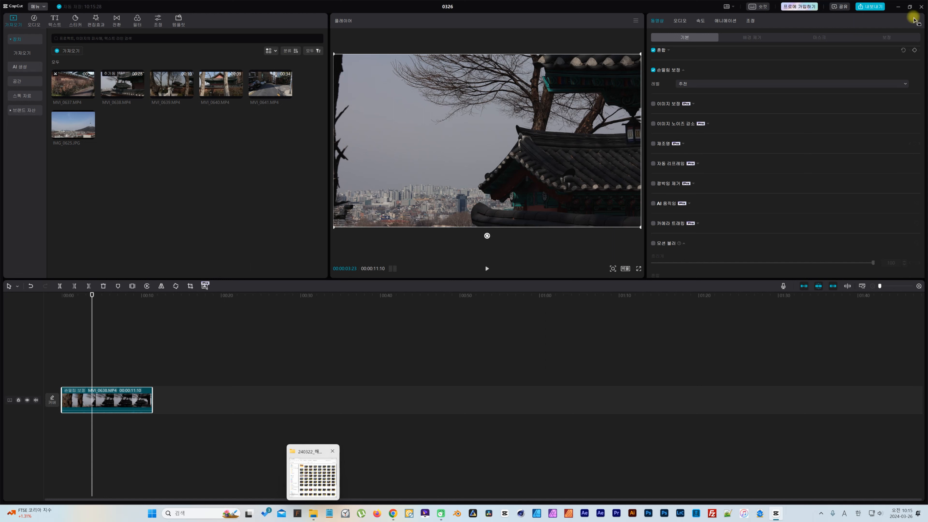
left_click(758, 37)
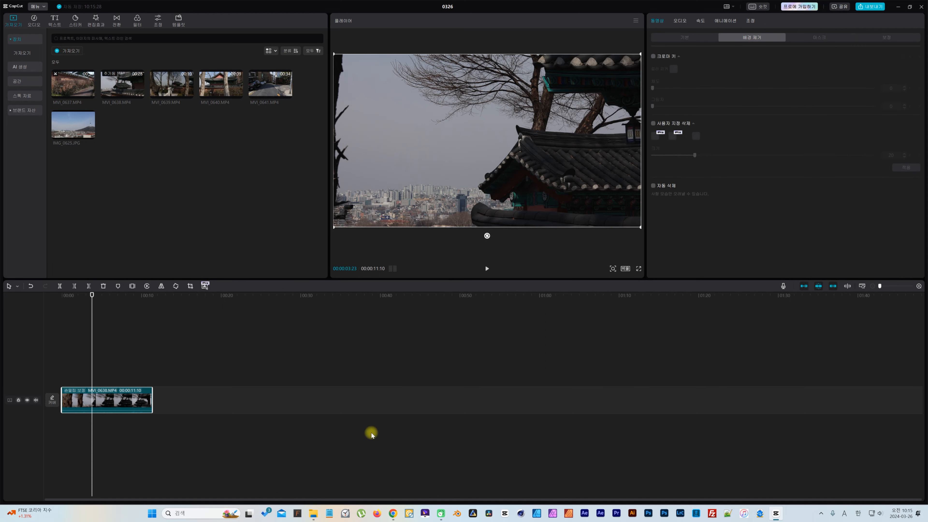
left_click(313, 514)
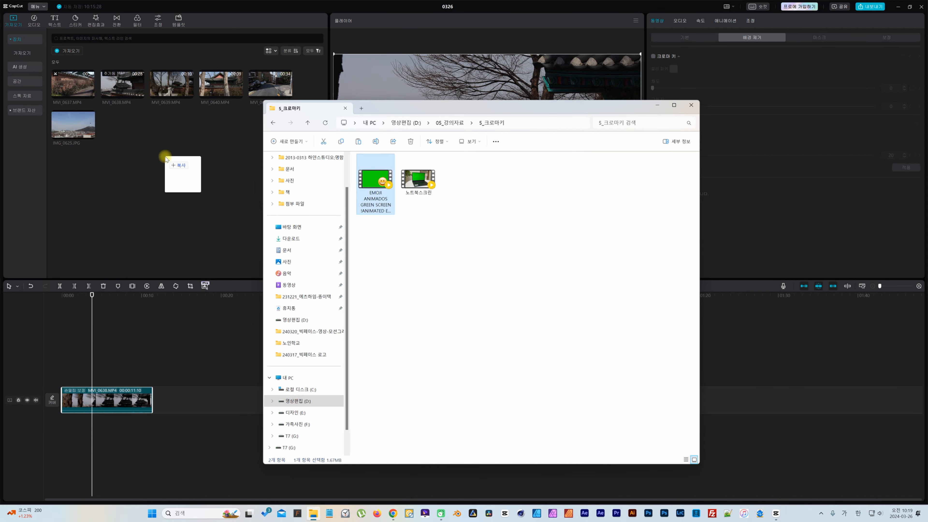
left_click_drag(161, 155, 171, 178)
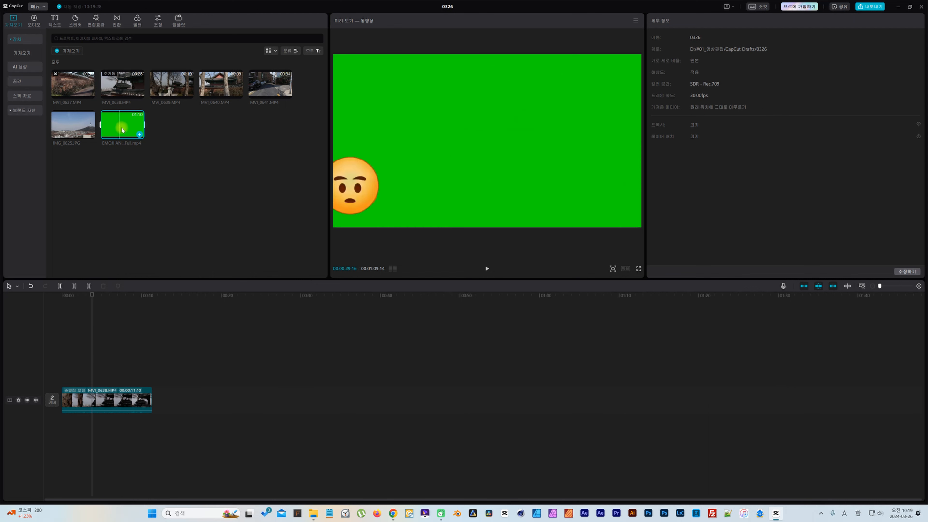
Place the green-screen emoji video on a track above the MVI_0638.MP4 clip and trim it to end with that clip.
left_click_drag(121, 127, 63, 372)
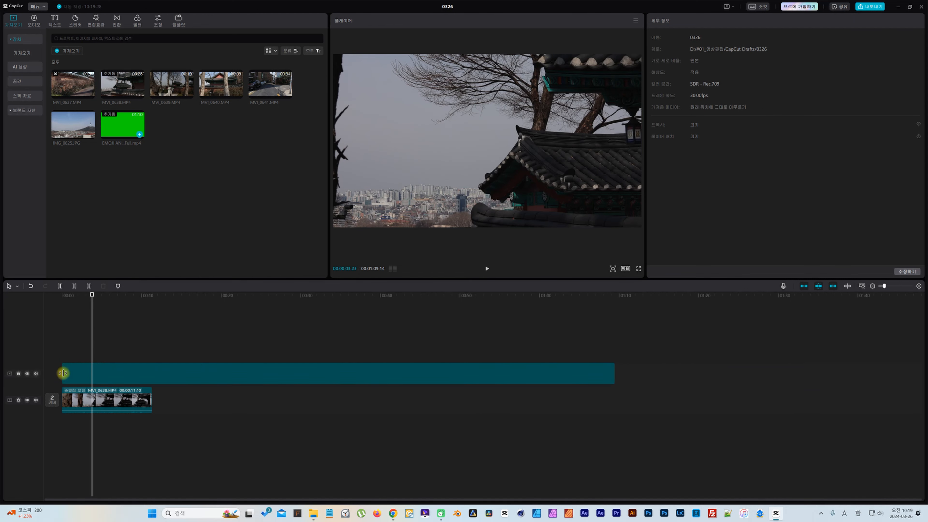
left_click_drag(614, 369, 153, 342)
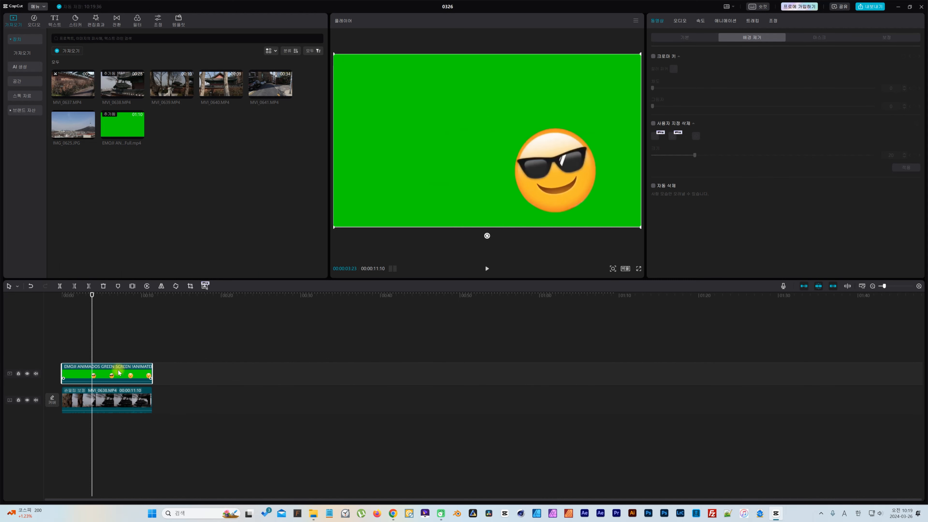
Key out the emoji clip's green background with chroma key, setting the strength to 94 and the shadow to 42.
left_click(653, 58)
left_click(674, 68)
left_click_drag(654, 89, 809, 90)
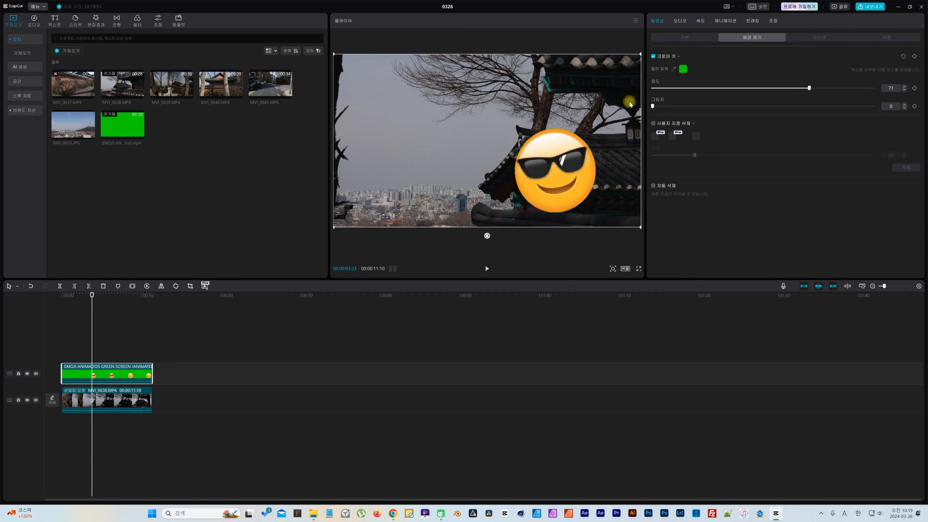
left_click_drag(654, 107, 720, 106)
left_click_drag(810, 87, 860, 88)
Compare the emoji clip with chroma key off and on, and play the keyed result from the start.
left_click_drag(92, 293, 58, 297)
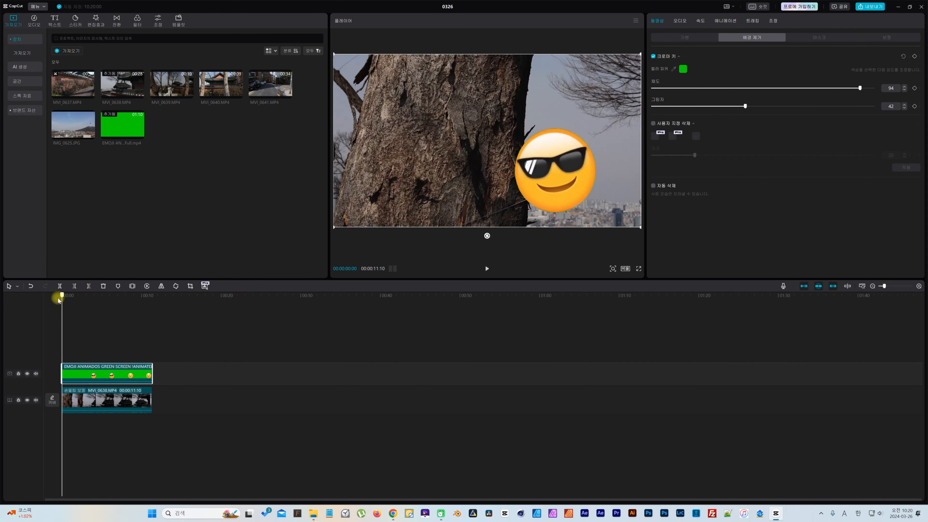
left_click(653, 56)
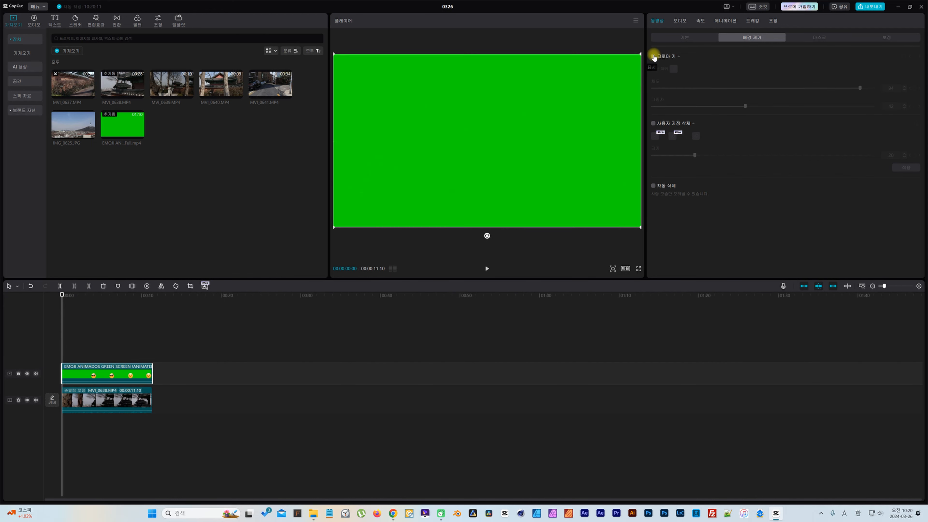
left_click(653, 56)
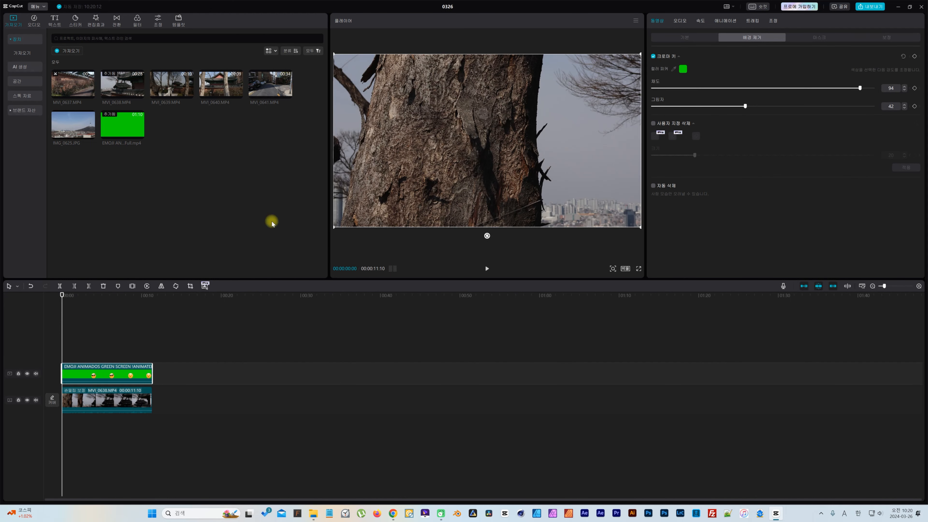
left_click(653, 57)
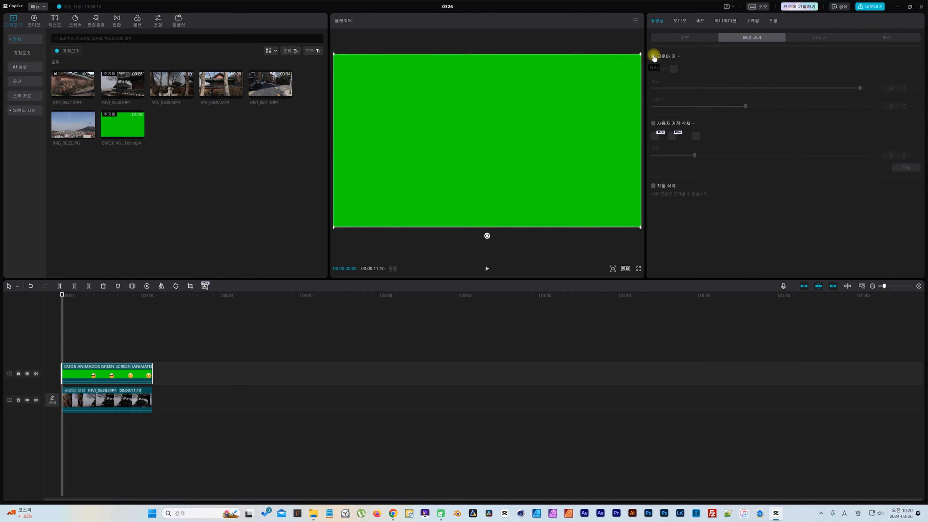
left_click(653, 56)
key("space")
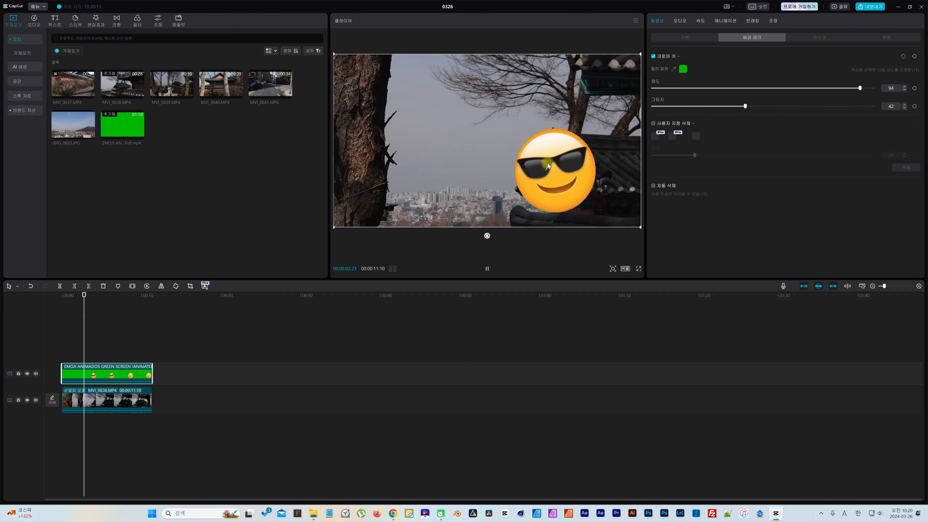
key("space")
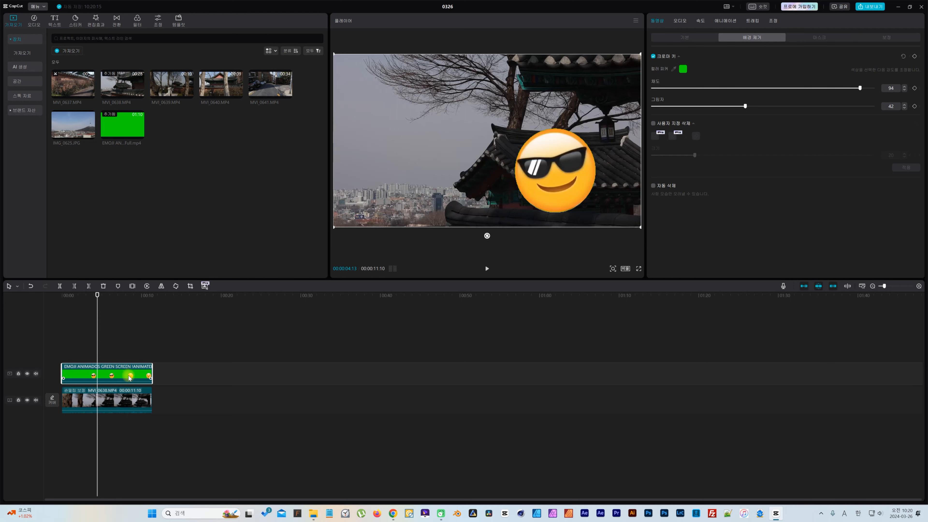
Replace the keyed emoji clip with a fresh copy of the green-screen video, trimmed to end with the clip below.
key("Delete")
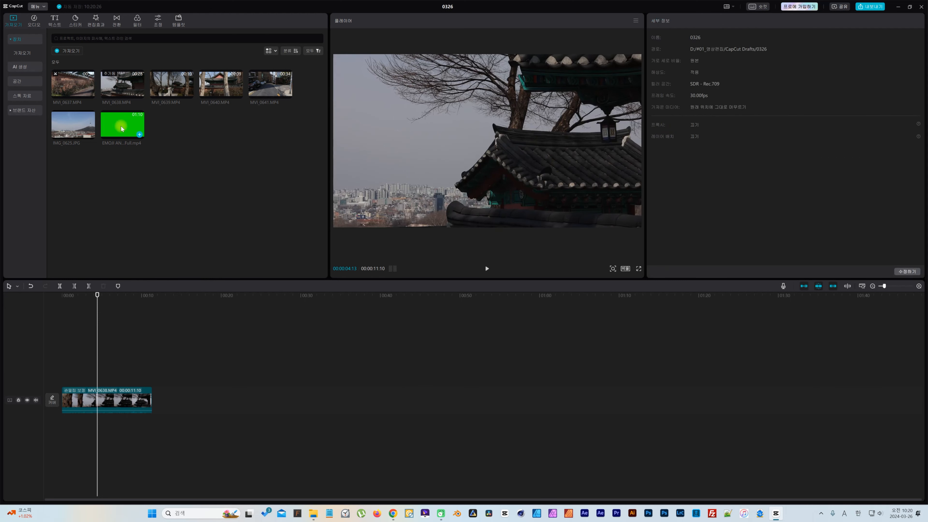
left_click_drag(120, 126, 62, 377)
left_click_drag(612, 374, 151, 370)
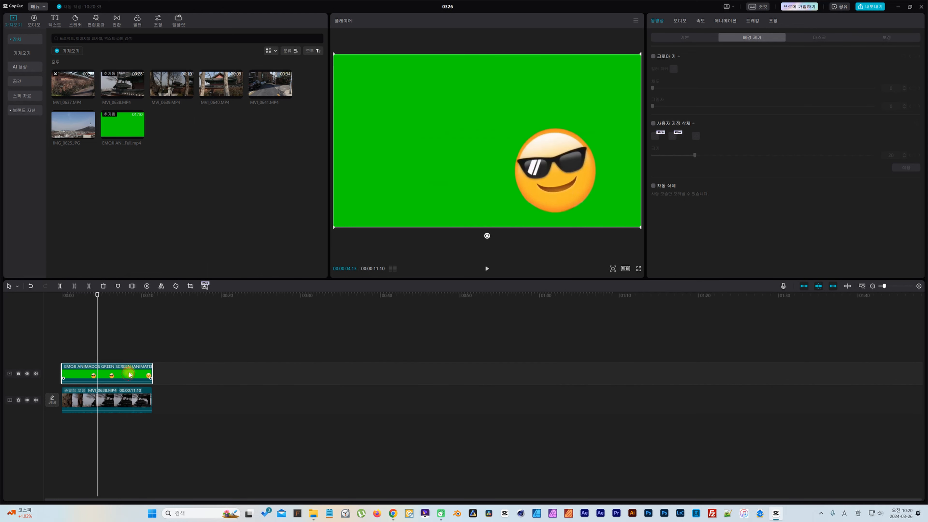
Mask the emoji clip with a circle about 330 by 330 that fits closely around the emoji, near X 280, Y -123.
left_click(821, 40)
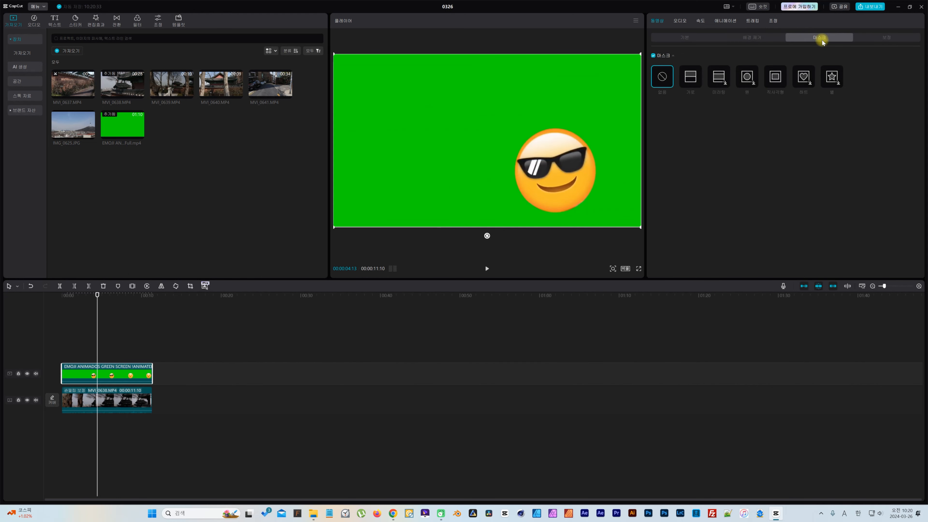
left_click(745, 78)
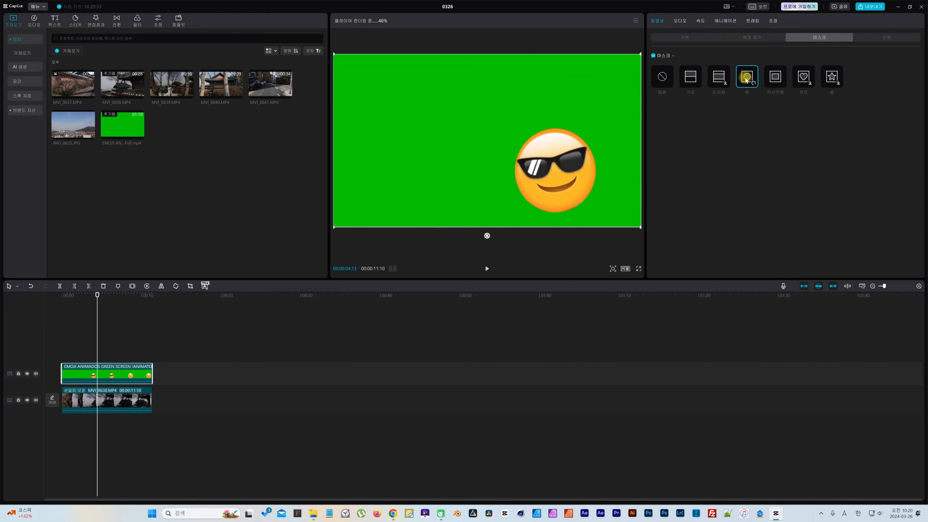
left_click_drag(494, 157, 559, 185)
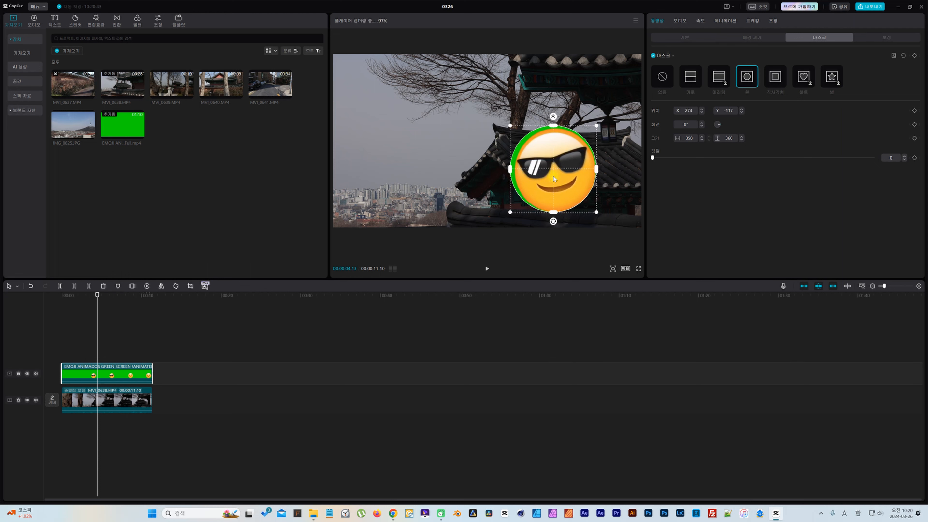
left_click_drag(510, 169, 549, 164)
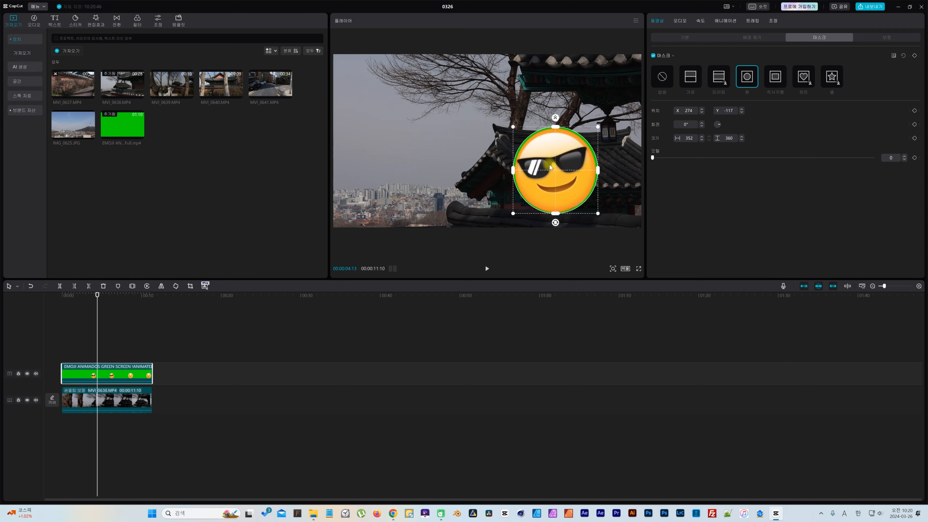
left_click_drag(556, 125, 557, 134)
left_click_drag(598, 170, 594, 170)
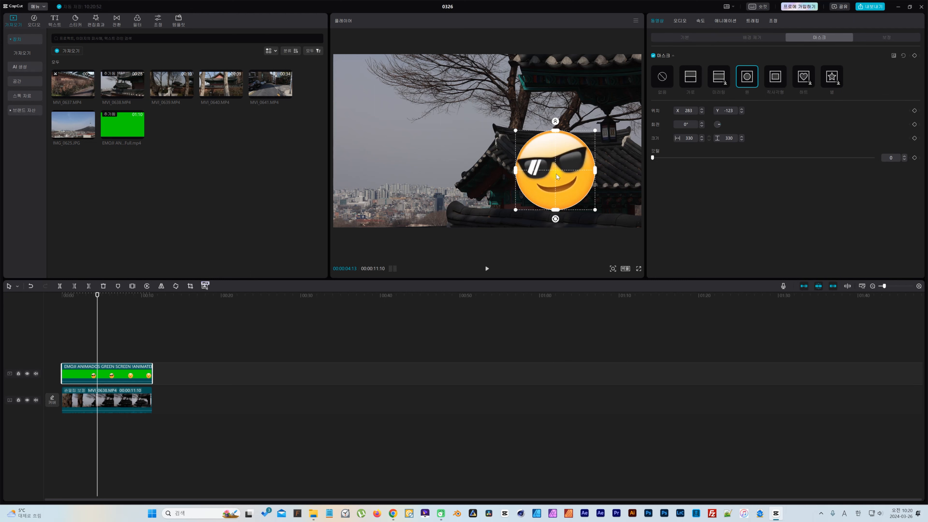
Scrub through the timeline to examine how well the circle mask fits the emoji at different frames.
left_click(131, 345)
left_click_drag(110, 297, 90, 300)
left_click_drag(98, 300, 118, 298)
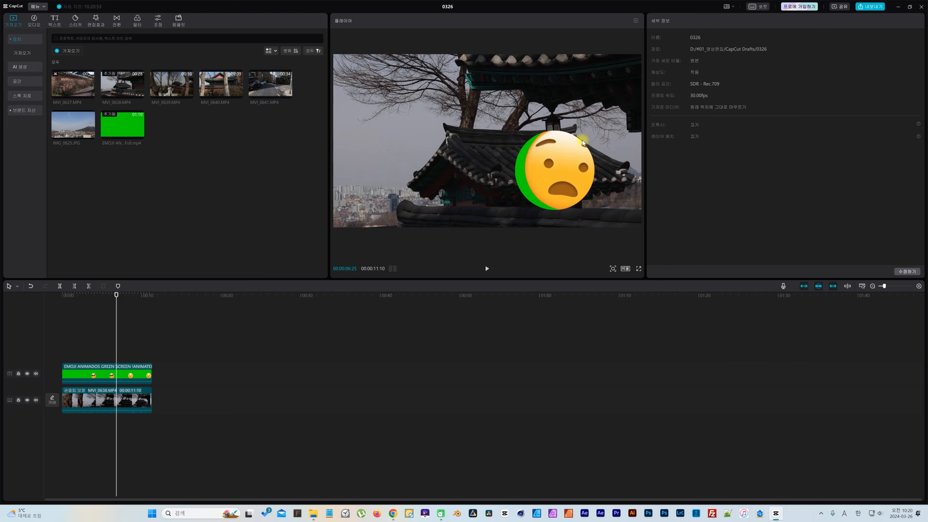
Move the masked emoji clip past the end of the MVI_0638.MP4 clip and import 7R1A5845.MOV from the 1_영상 folder.
left_click(105, 371)
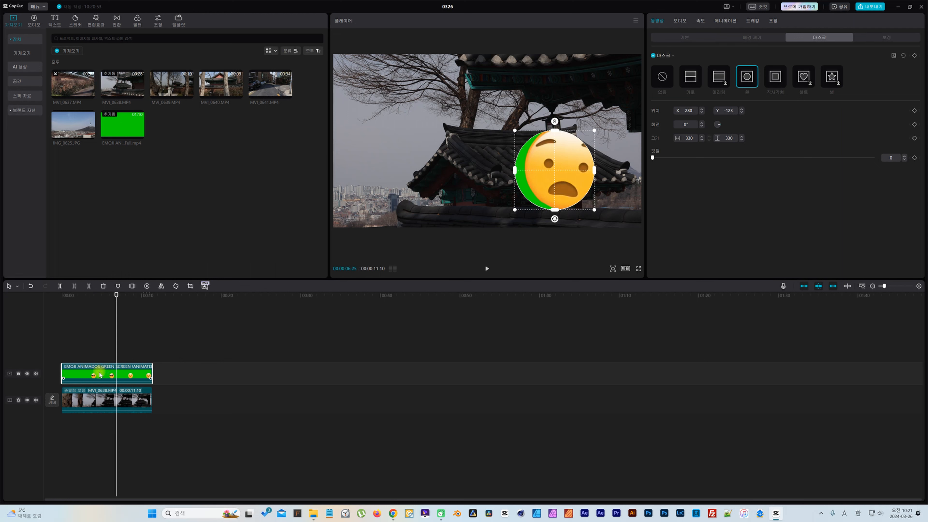
left_click_drag(99, 373, 186, 374)
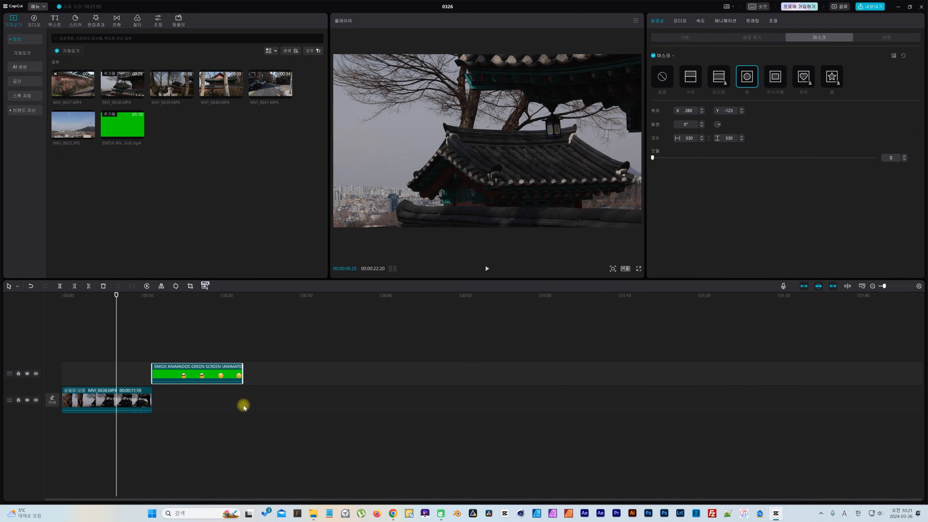
mouse_move(312, 515)
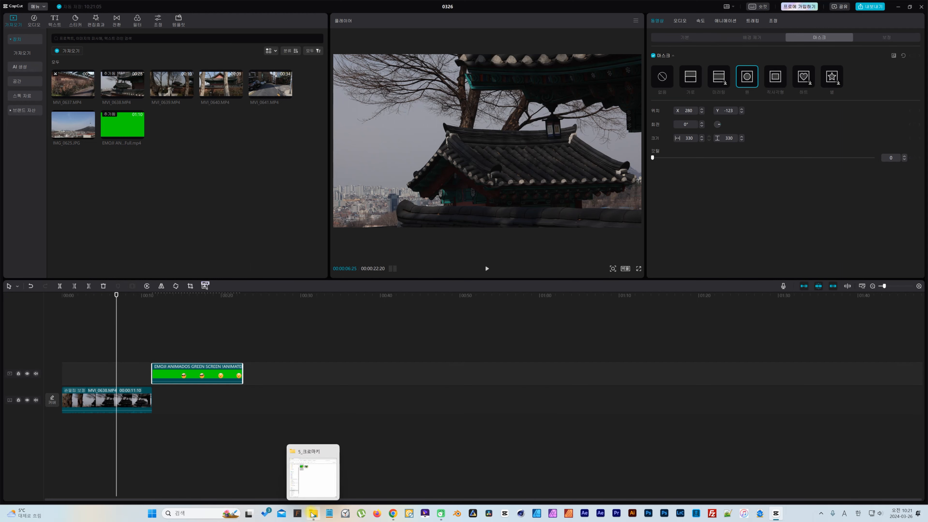
left_click(318, 484)
left_click(450, 122)
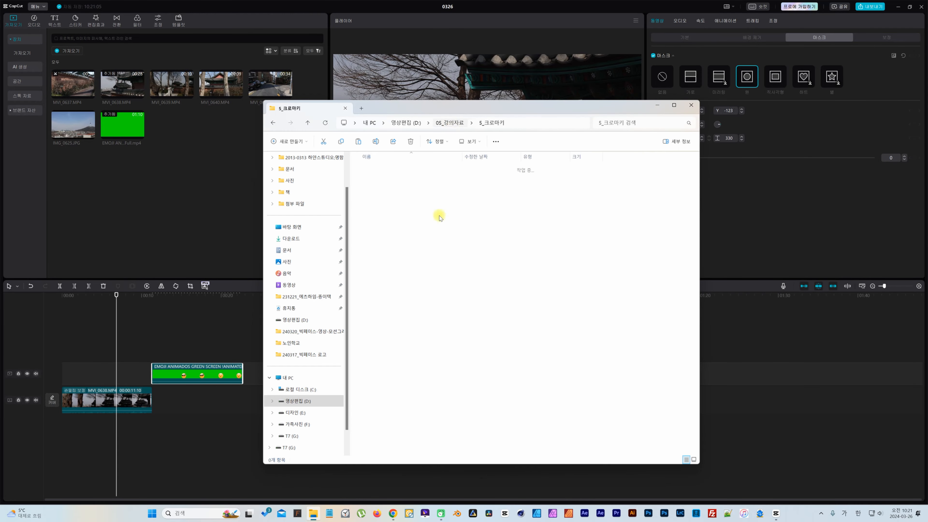
double_click(373, 169)
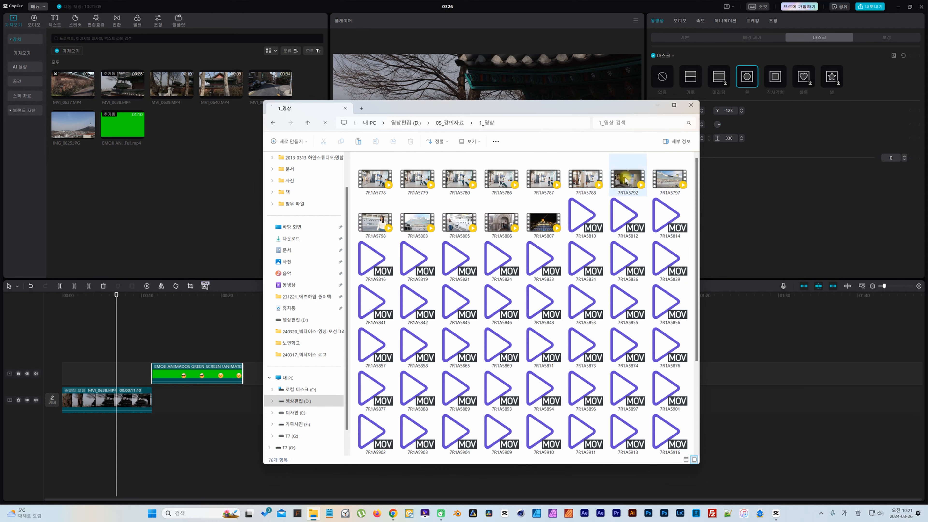
scroll(581, 249, "down", 3)
scroll(569, 273, "up", 3)
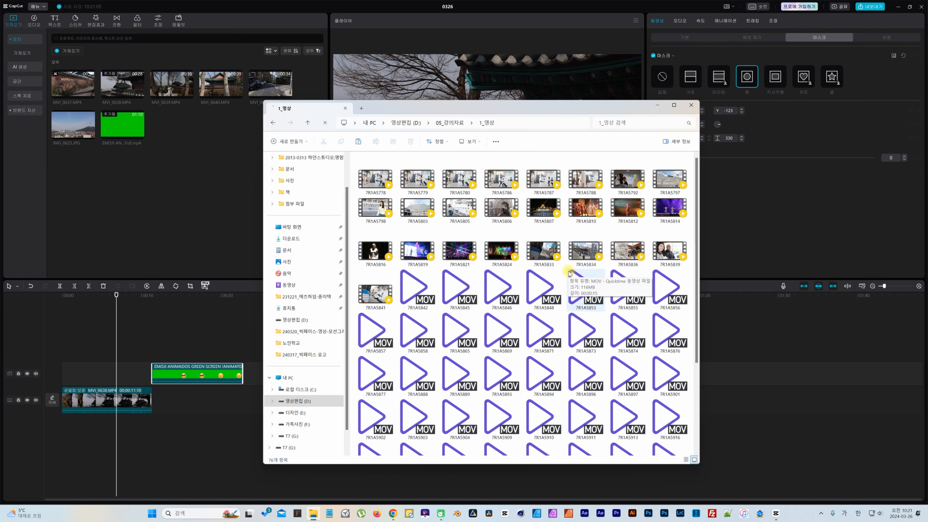
left_click_drag(469, 295, 141, 175)
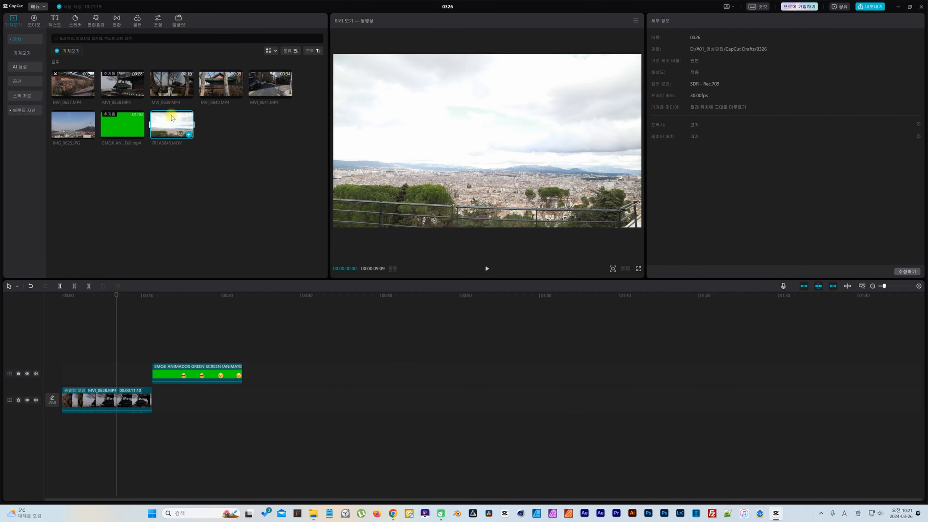
Place 7R1A5845.MOV above the beginning of the MVI_0638.MP4 clip and trim it to a short section showing the two people.
left_click_drag(171, 124, 62, 368)
left_click(94, 298)
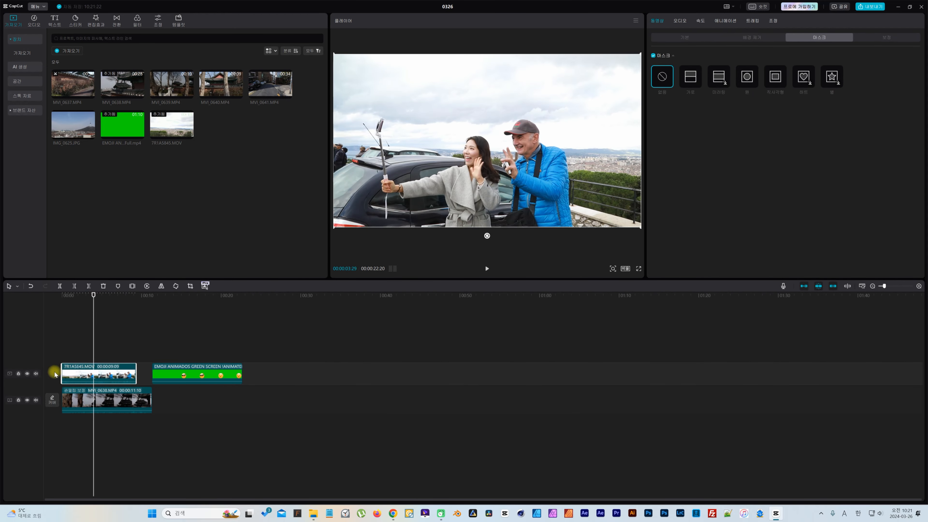
left_click_drag(62, 368, 79, 378)
left_click(71, 295)
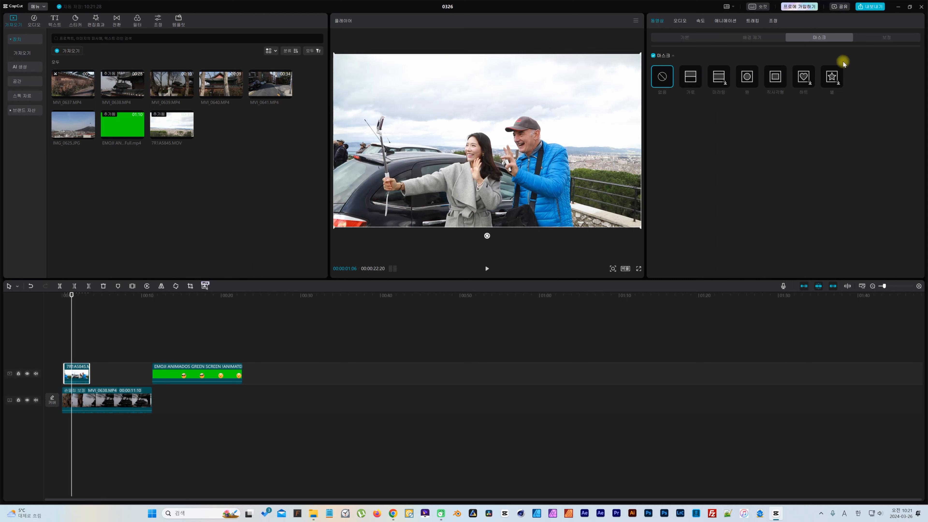
Mask the two people with a rectangle at X 57, Y -110, and scale the clip to 78% at position X 955, Y 739.
left_click(775, 81)
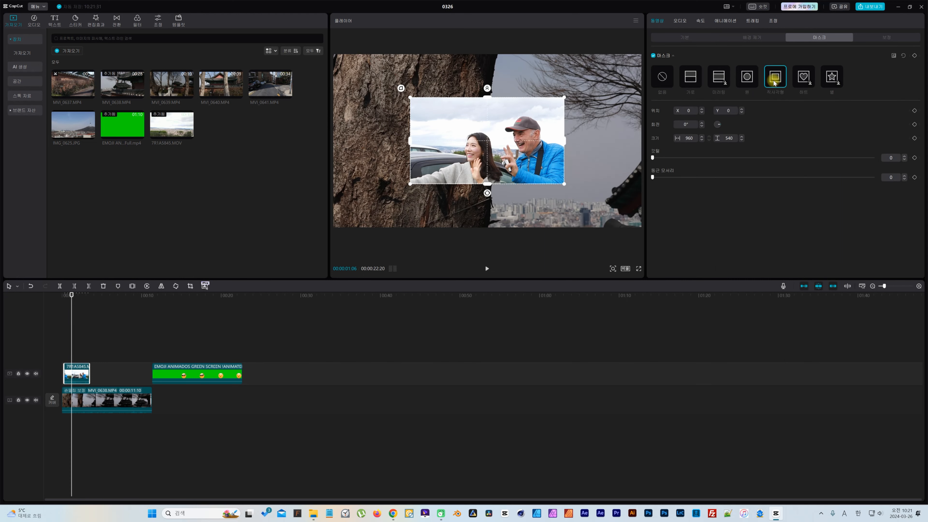
mouse_move(501, 161)
left_mouse_down()
mouse_move(520, 171)
mouse_move(508, 178)
left_mouse_up()
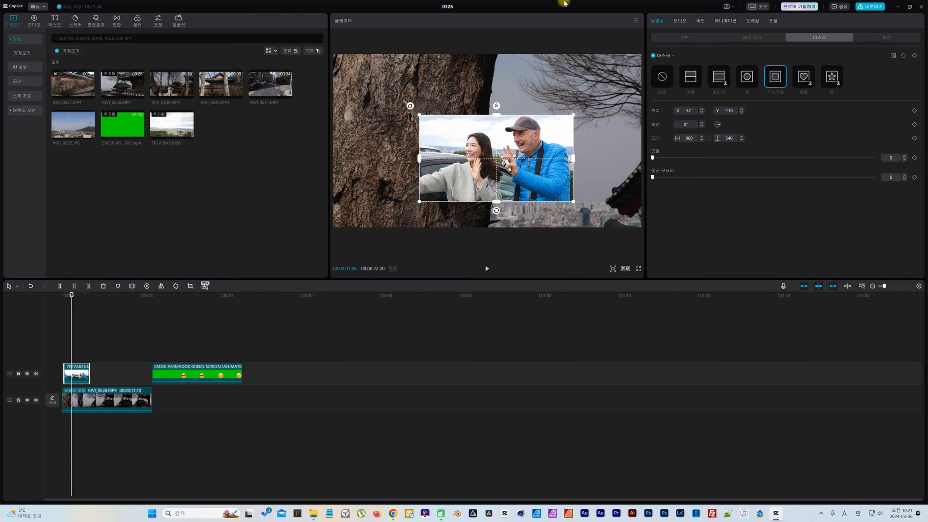
left_click(685, 38)
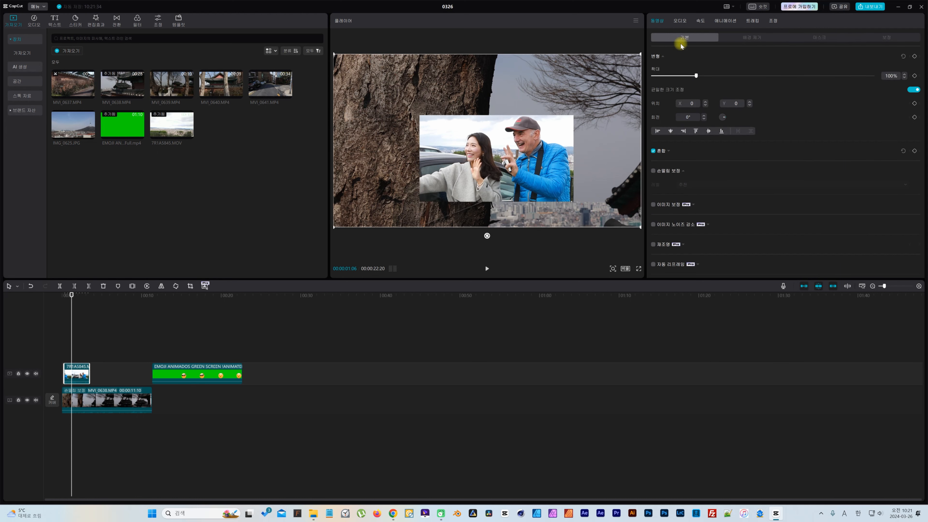
left_click_drag(387, 193, 441, 137)
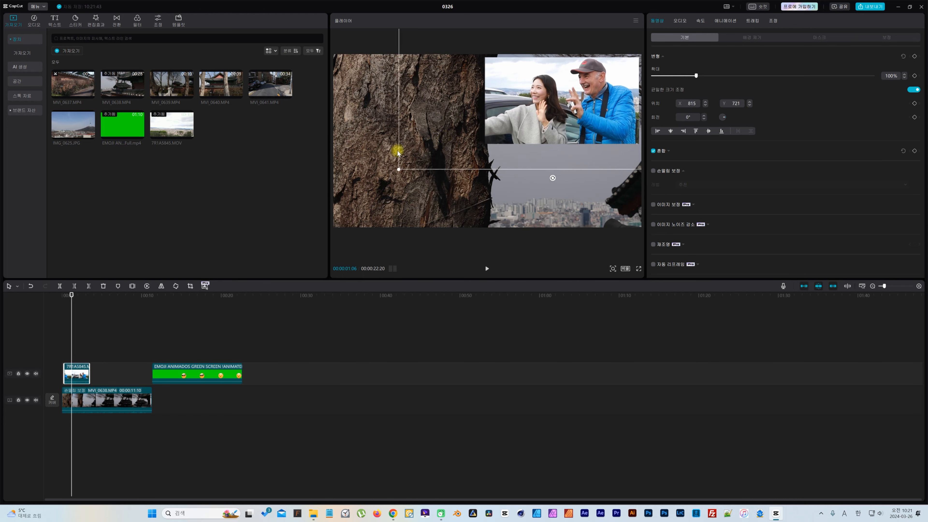
left_click_drag(398, 169, 437, 148)
left_click_drag(598, 101, 603, 102)
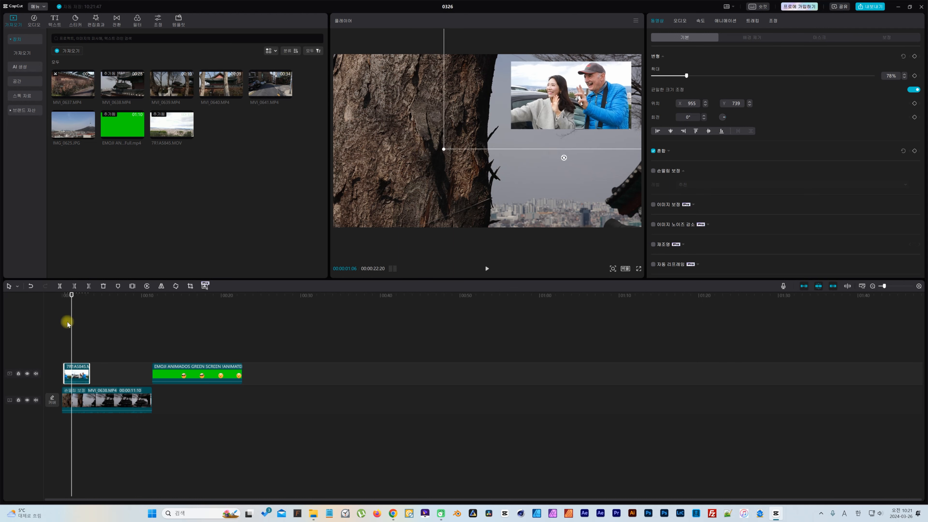
left_click_drag(72, 297, 75, 296)
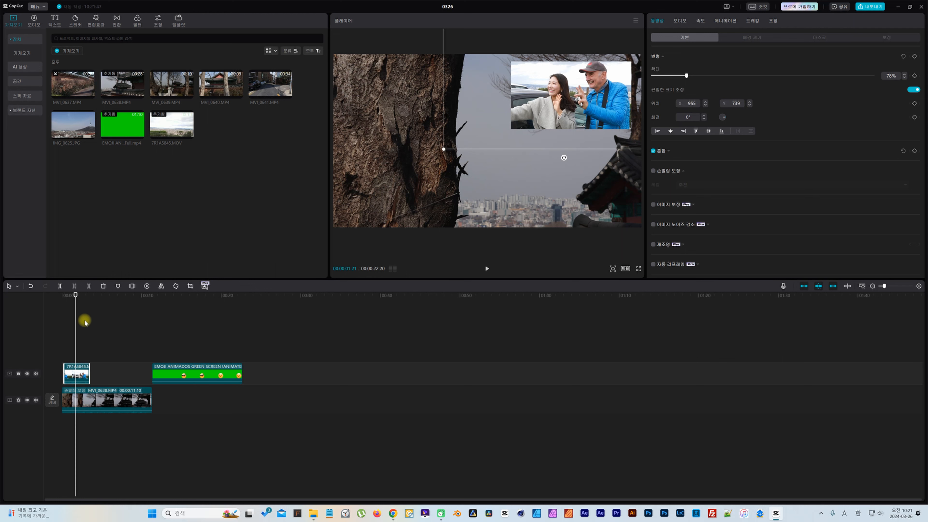
Reset the mask and the transform of the 7R1A5845.MOV clip to their defaults.
left_click(819, 38)
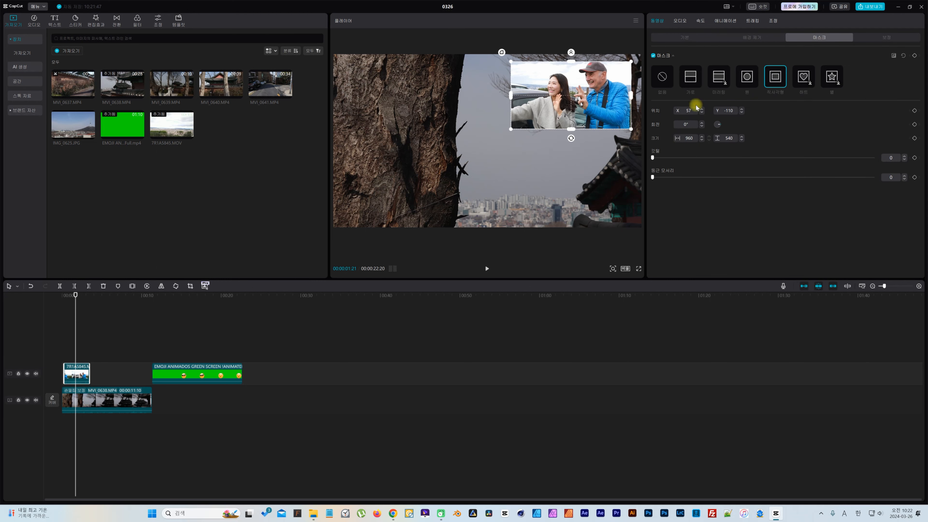
left_click(903, 57)
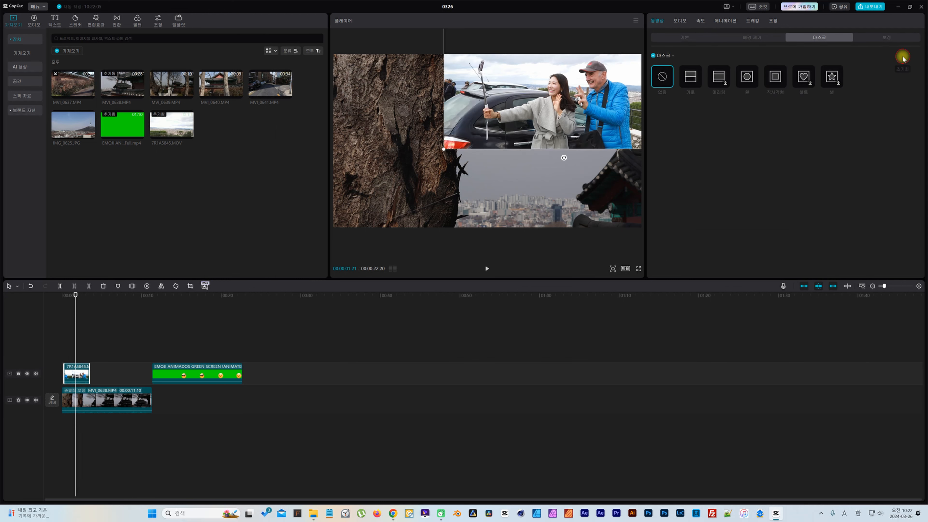
left_click(683, 38)
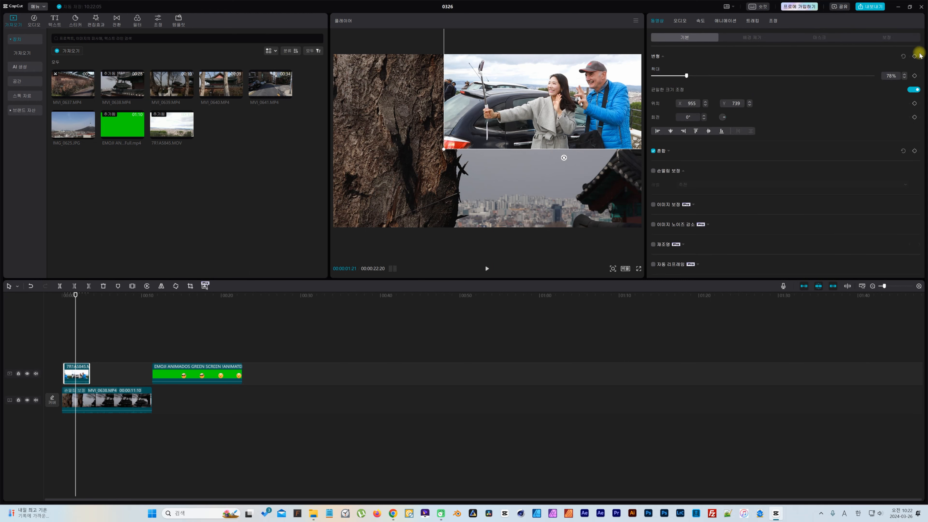
left_click(903, 57)
Delete the 7R1A5845.MOV clip from the timeline and move the masked emoji clip back to the start.
left_click(74, 373)
key("Delete")
left_click_drag(168, 376, 78, 381)
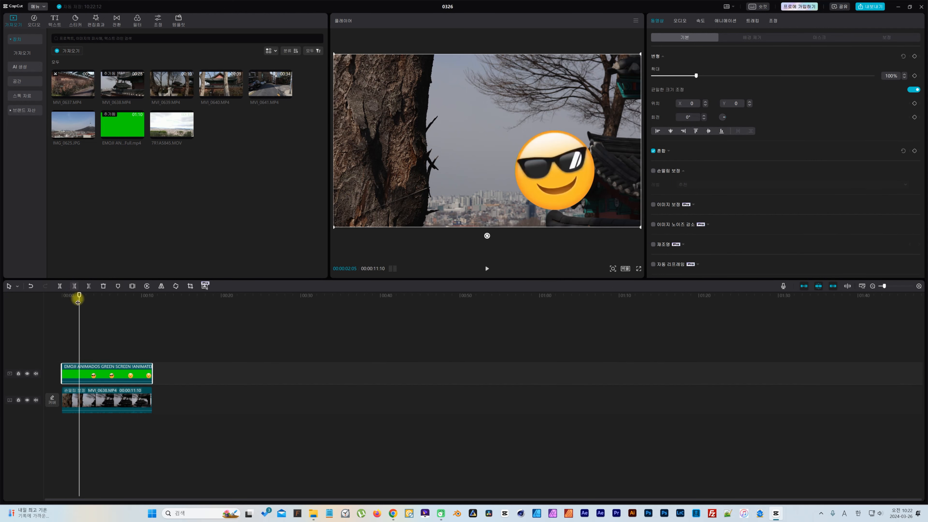
Trim both ends of the emoji clip to the section where the sunglasses emoji fits the circle mask, and play it back.
left_click_drag(80, 295, 100, 302)
left_click_drag(151, 368, 100, 368)
left_click_drag(100, 299, 65, 301)
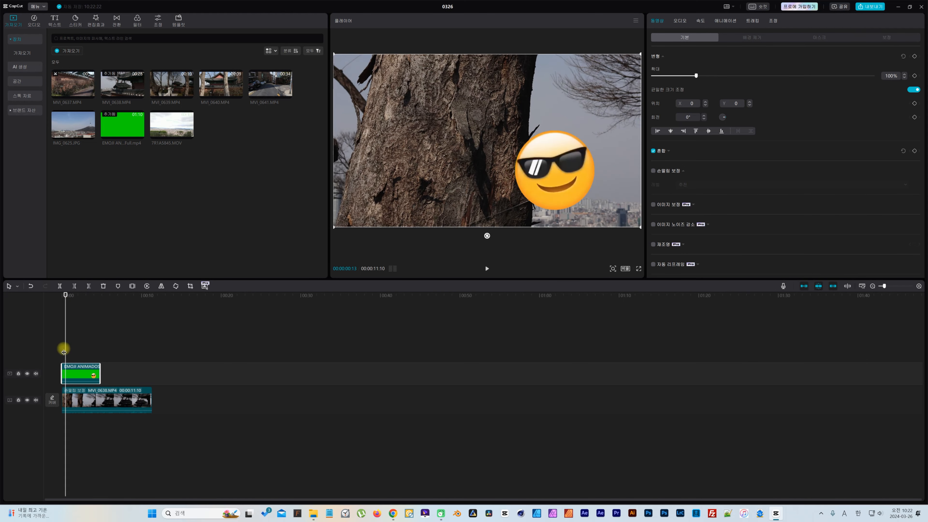
left_click_drag(61, 366, 63, 366)
key("space")
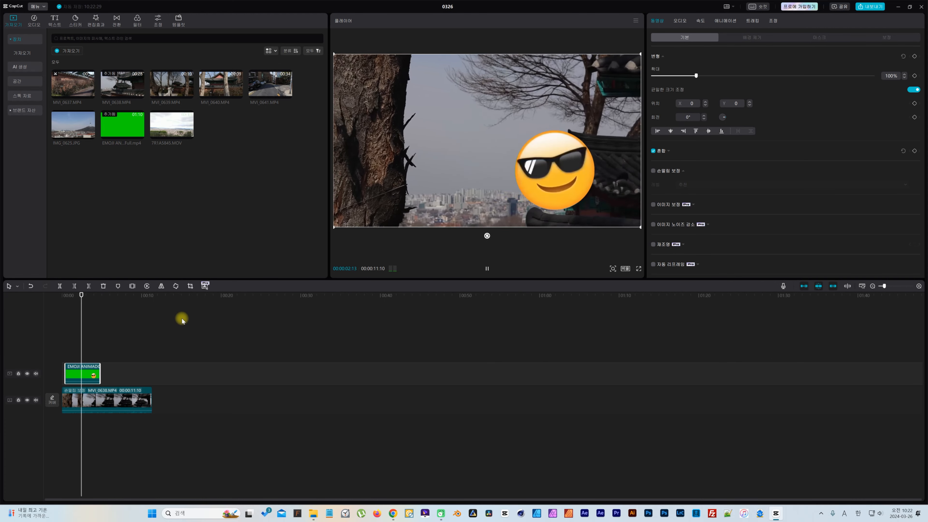
key("space")
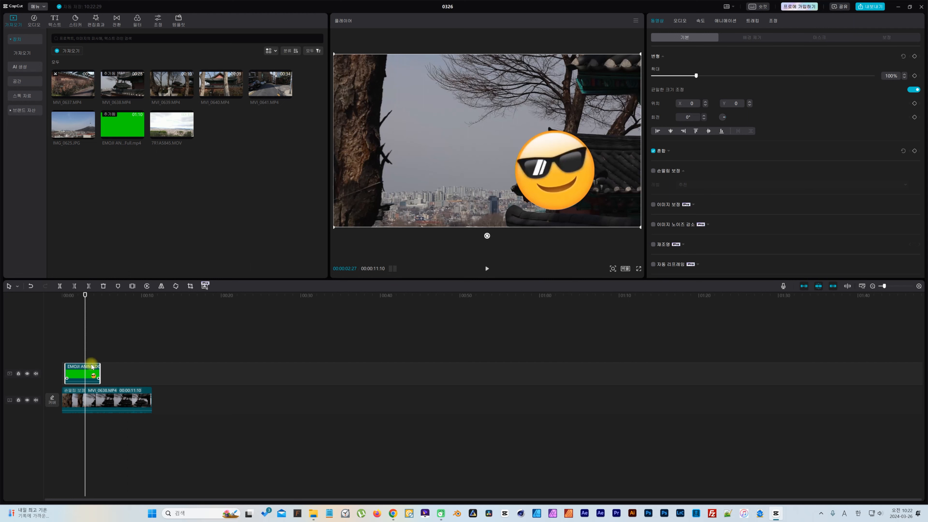
Review the emoji clip's mask and background removal settings, and delete the clip from the timeline.
left_click(831, 35)
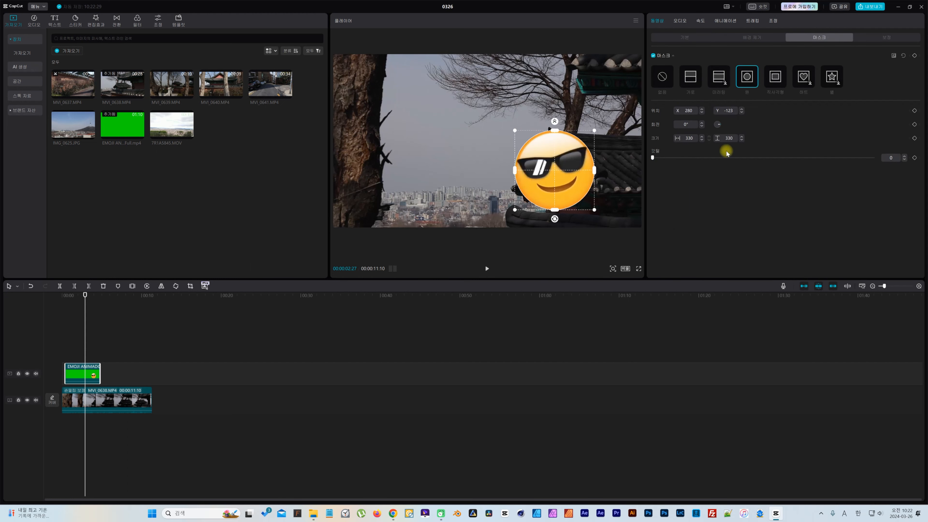
left_click(740, 36)
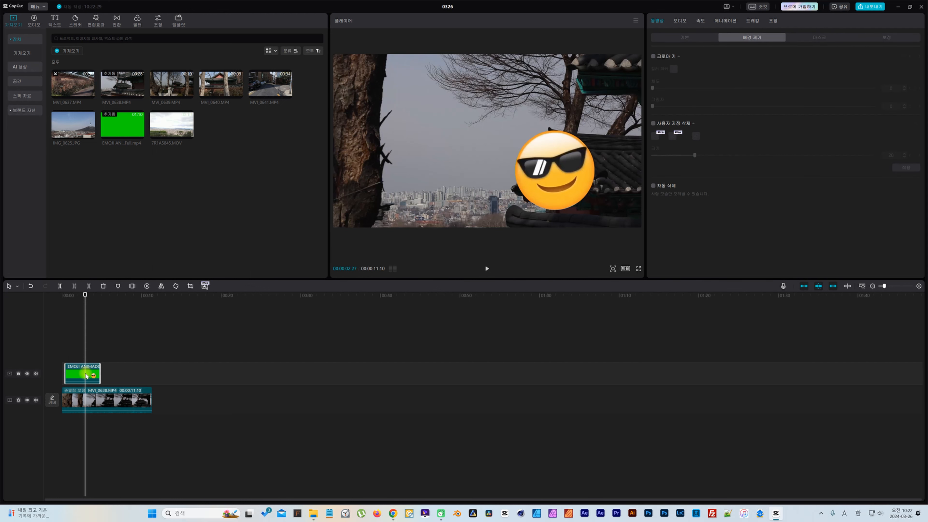
key("Delete")
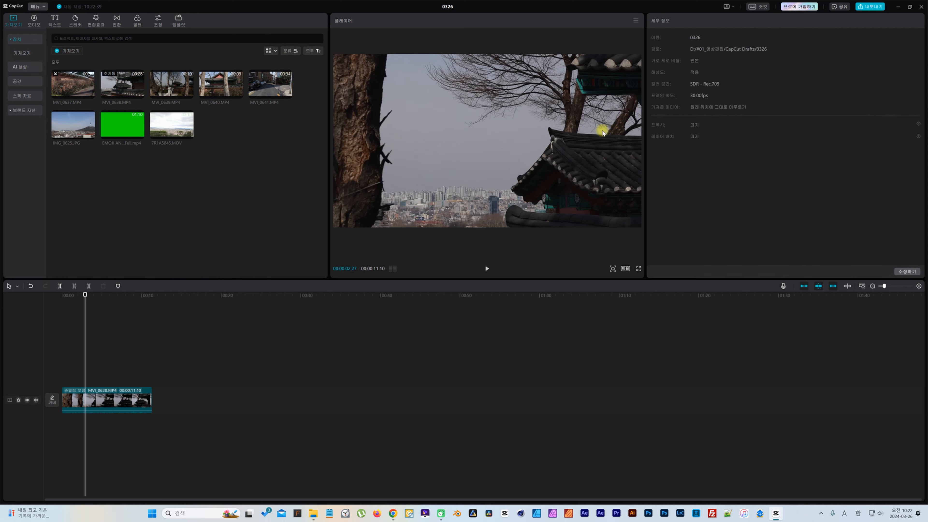
Examine the retouch and body-shaping options available for the MVI_0638.MP4 clip.
left_click(126, 398)
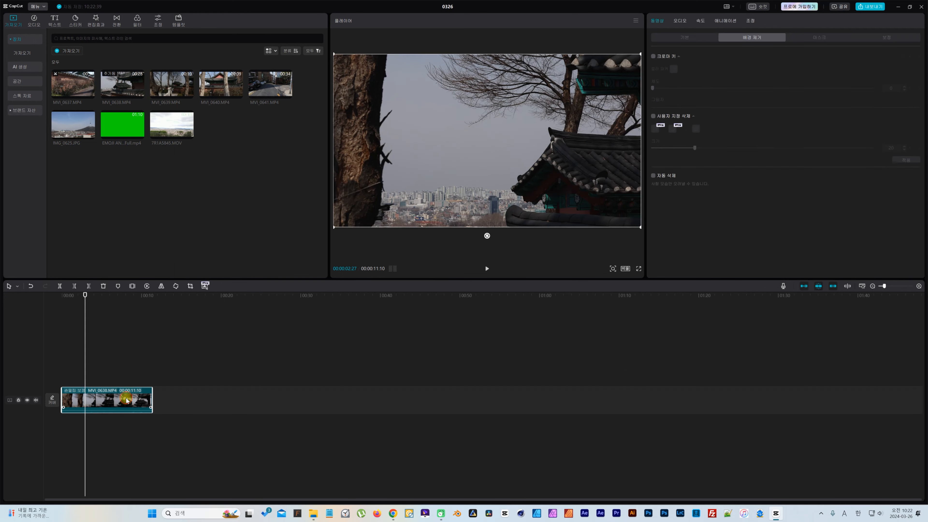
left_click(891, 36)
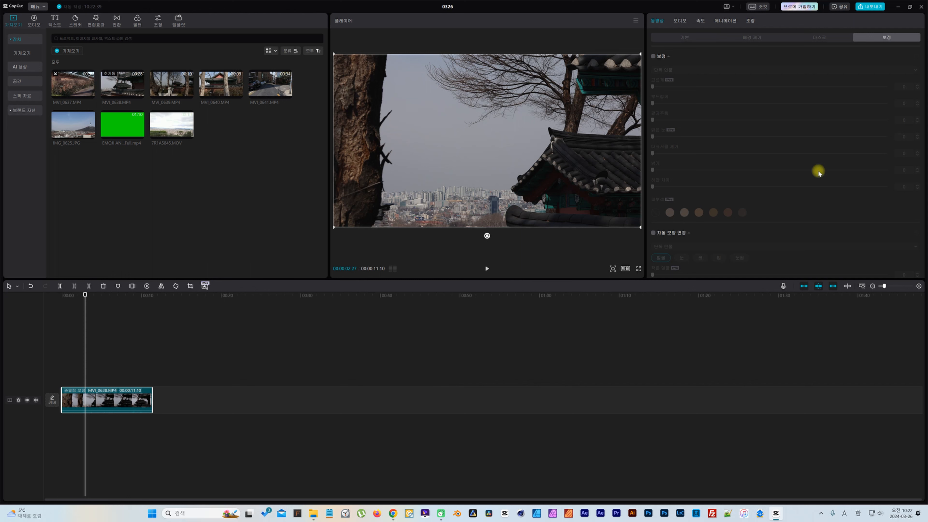
scroll(818, 171, "down", 10)
scroll(818, 167, "down", 1)
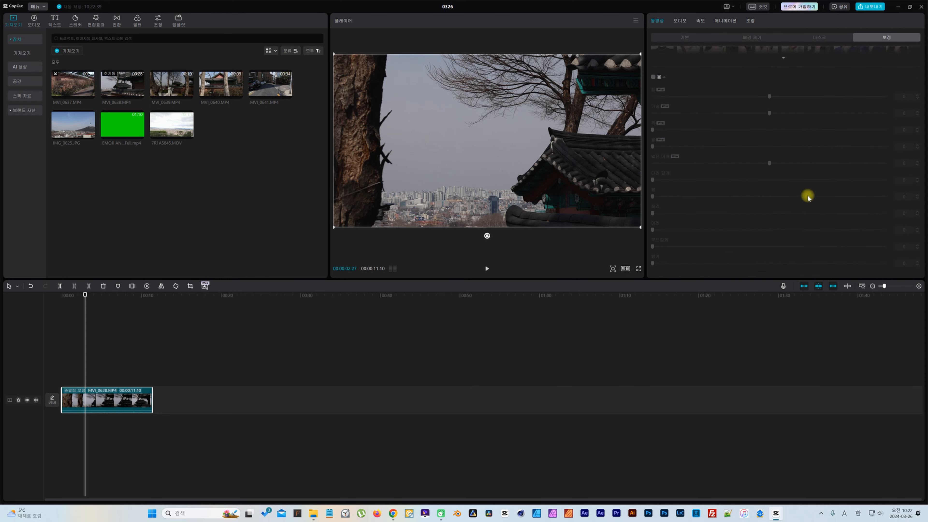
scroll(801, 218, "up", 10)
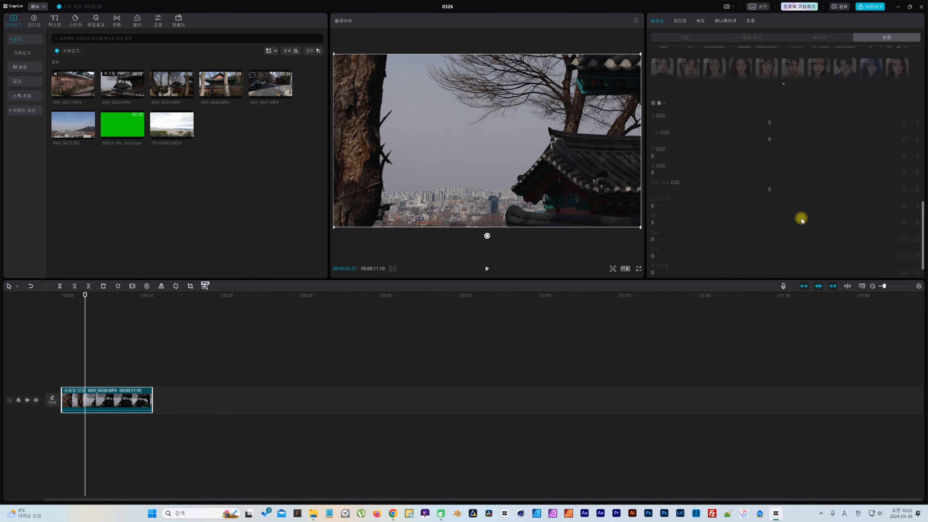
Switch to File Explorer and import 7R1A5805.MOV from the 1_영상 folder into the CapCut project's media.
scroll(801, 218, "up", 5)
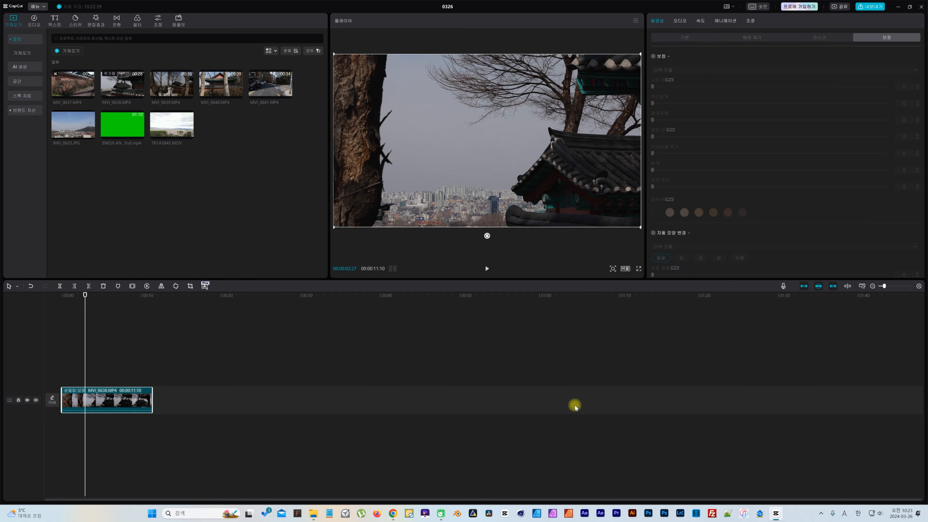
left_click(313, 513)
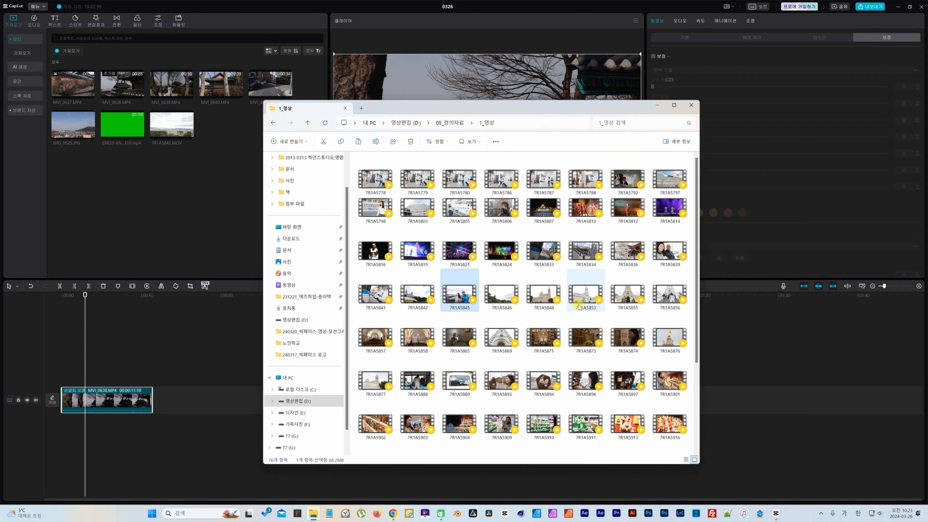
scroll(583, 357, "down", 3)
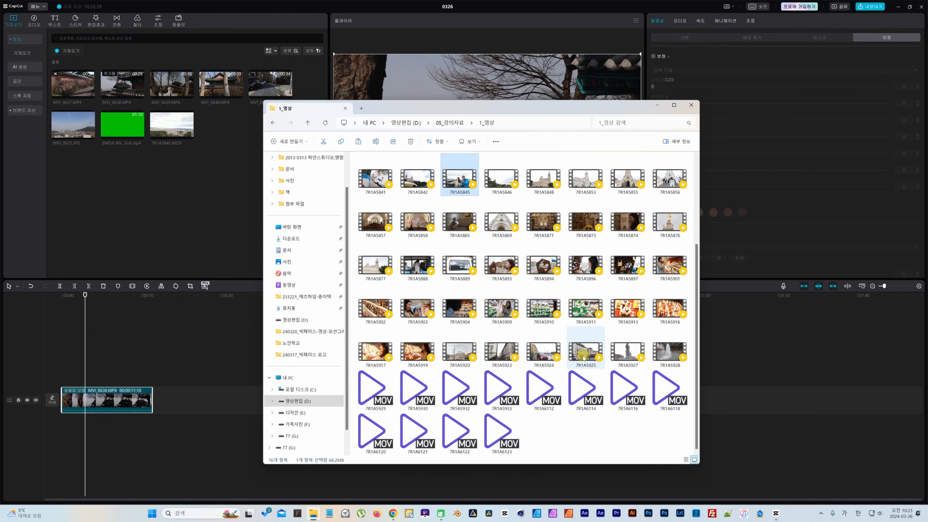
scroll(520, 275, "up", 3)
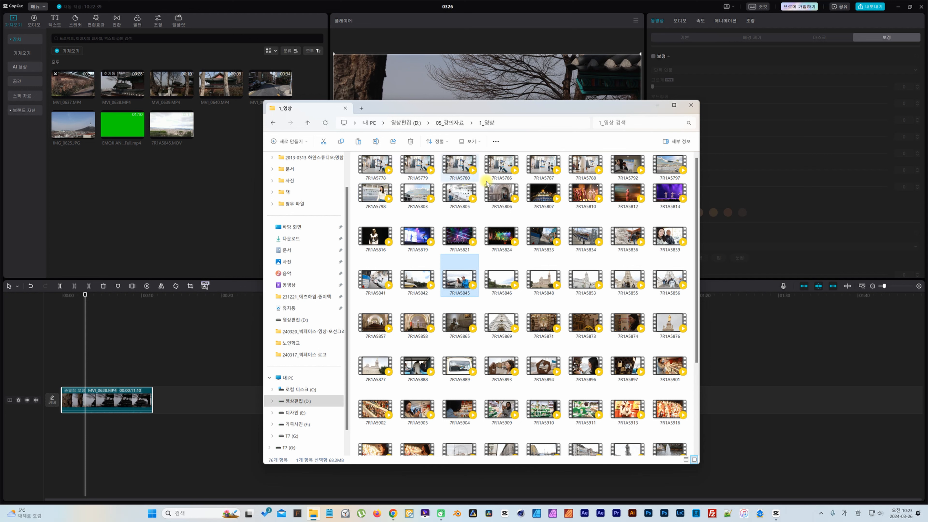
left_click(459, 197)
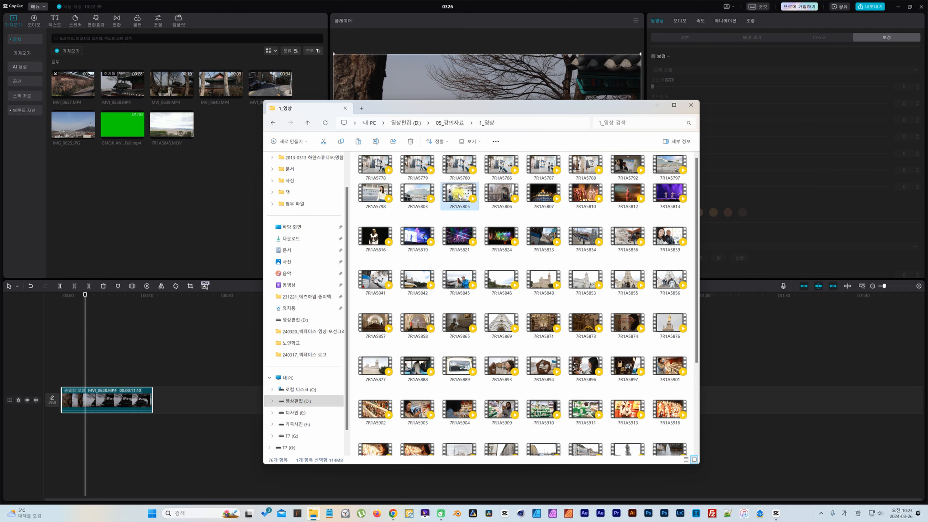
left_click_drag(459, 196, 172, 217)
Place 7R1A5805.MOV at the start of the timeline before MVI_0638.MP4, and trim its beginning to the playhead at 00:00:02:27.
left_click_drag(219, 121, 67, 401)
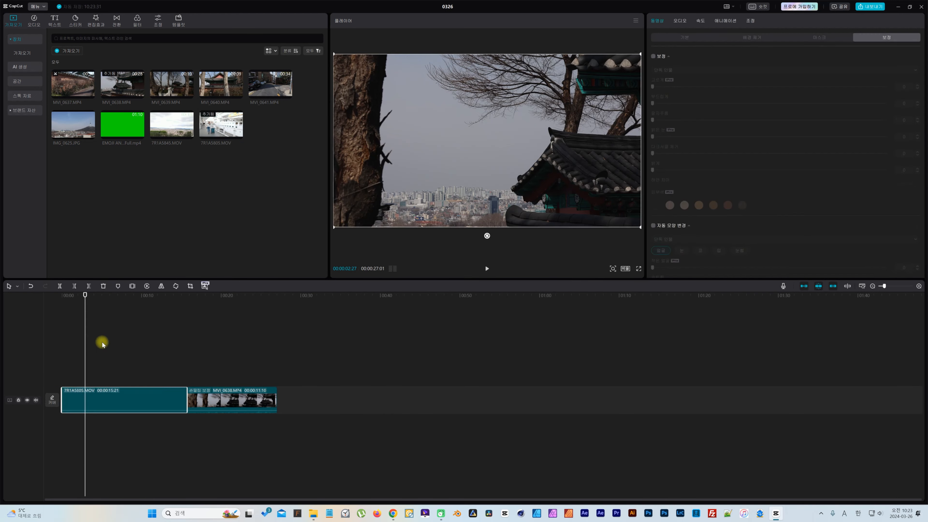
mouse_move(87, 297)
left_mouse_down()
mouse_move(95, 299)
mouse_move(79, 306)
mouse_move(85, 300)
left_mouse_up()
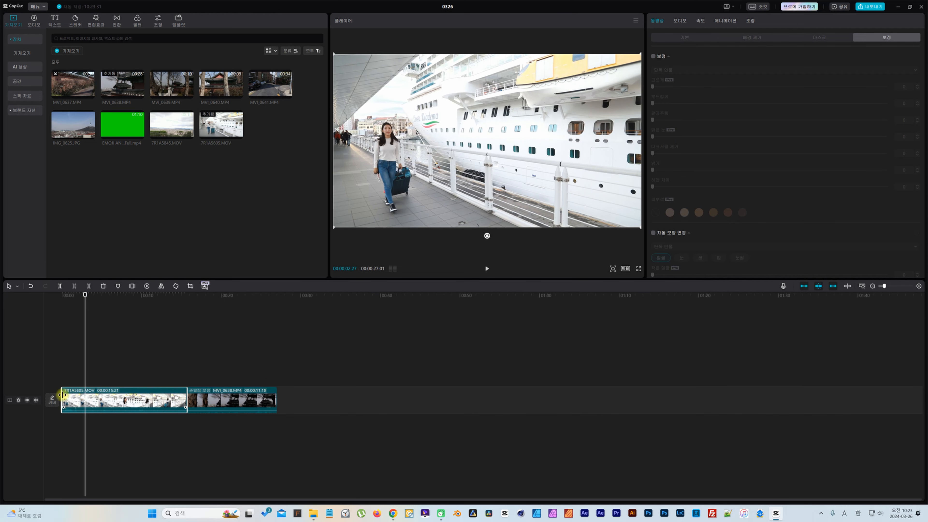
left_click_drag(63, 395, 84, 396)
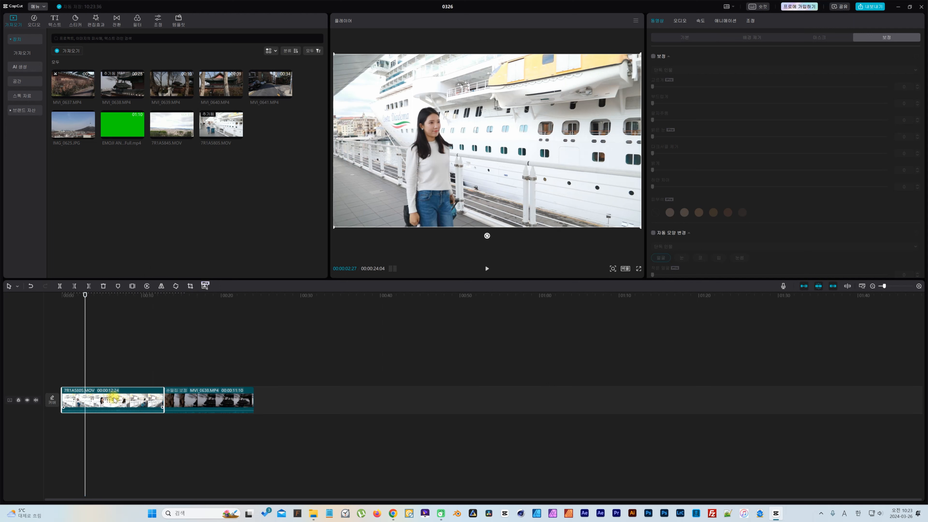
Turn on retouching for the 7R1A5805.MOV clip and enlarge the preview around the woman's face and upper body.
left_click(653, 56)
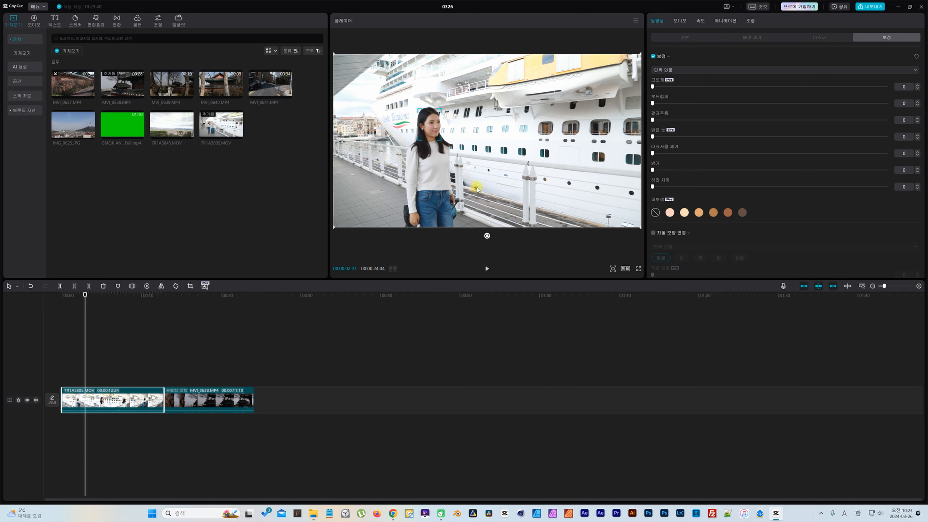
scroll(478, 189, "up", 2)
scroll(478, 187, "down", 2)
scroll(478, 187, "up", 2)
scroll(478, 187, "down", 2)
scroll(478, 188, "up", 2)
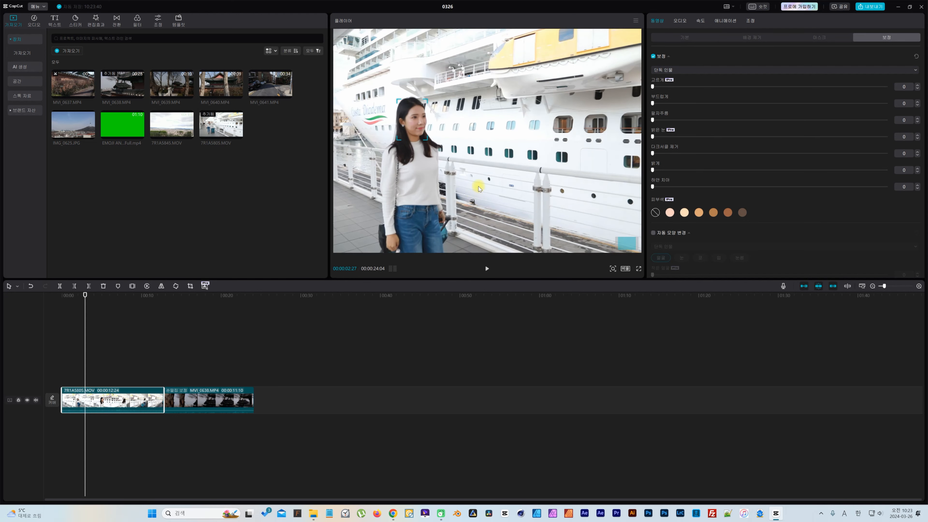
scroll(478, 187, "down", 2)
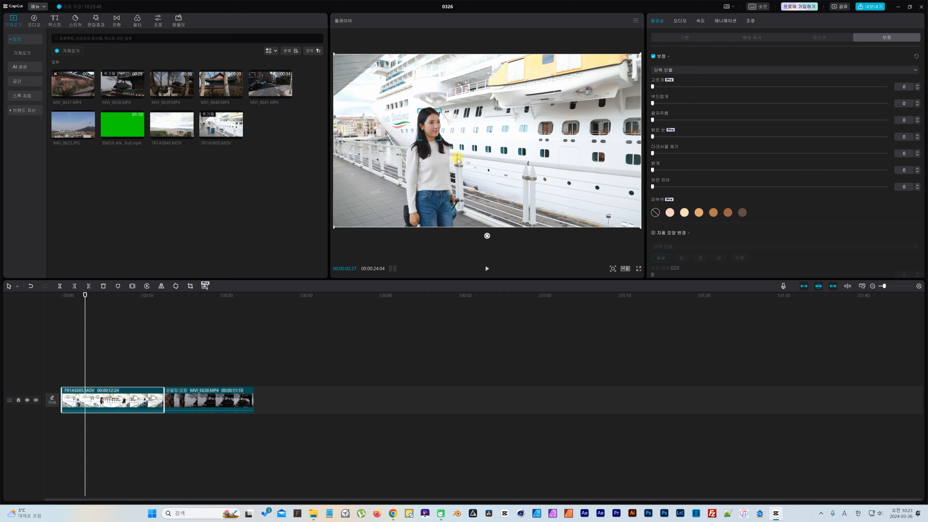
scroll(457, 161, "up", 4)
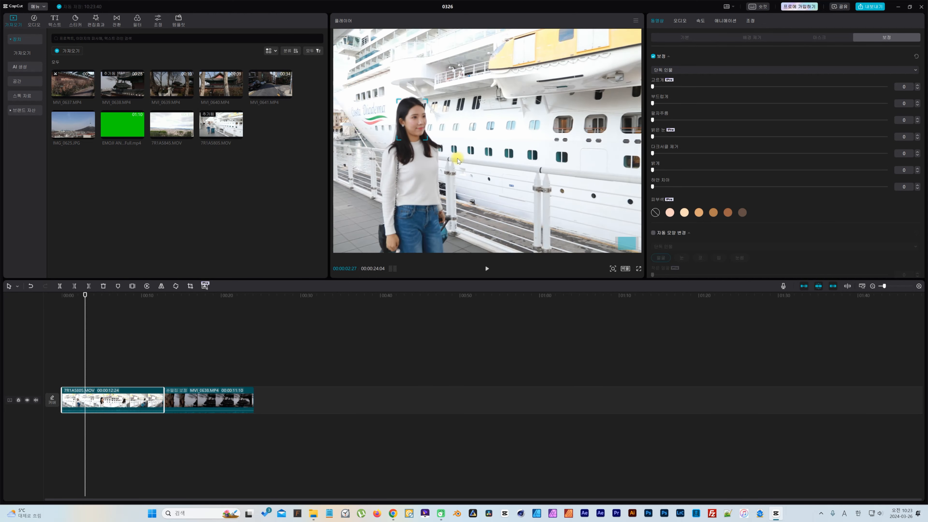
left_click_drag(458, 161, 517, 178)
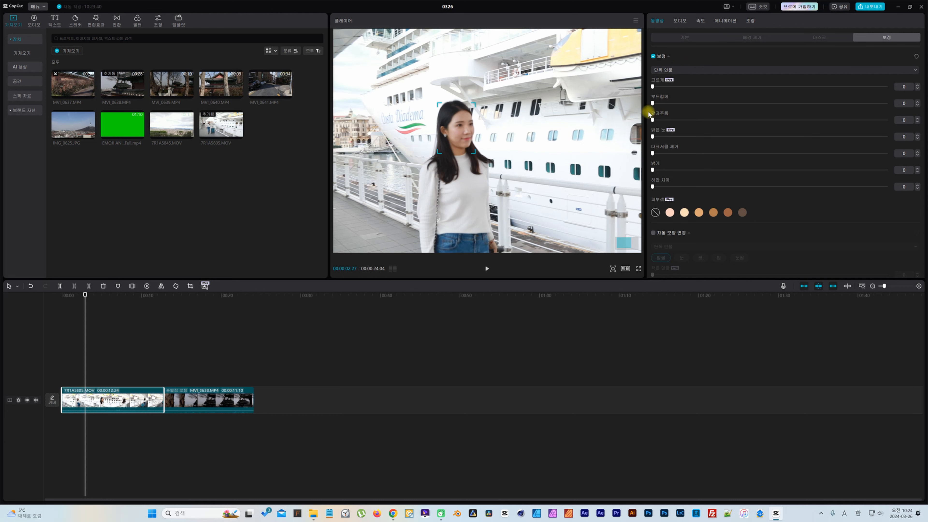
Set the clip's smoothing to 4, bright eyes to 40, dark circle removal to 3, brightening to 5 and teeth whitening to 15.
mouse_move(656, 104)
left_mouse_down()
mouse_move(756, 109)
mouse_move(649, 112)
mouse_move(667, 113)
left_mouse_up()
mouse_move(654, 169)
left_mouse_down()
mouse_move(691, 168)
mouse_move(655, 168)
left_mouse_up()
left_click_drag(652, 137, 745, 139)
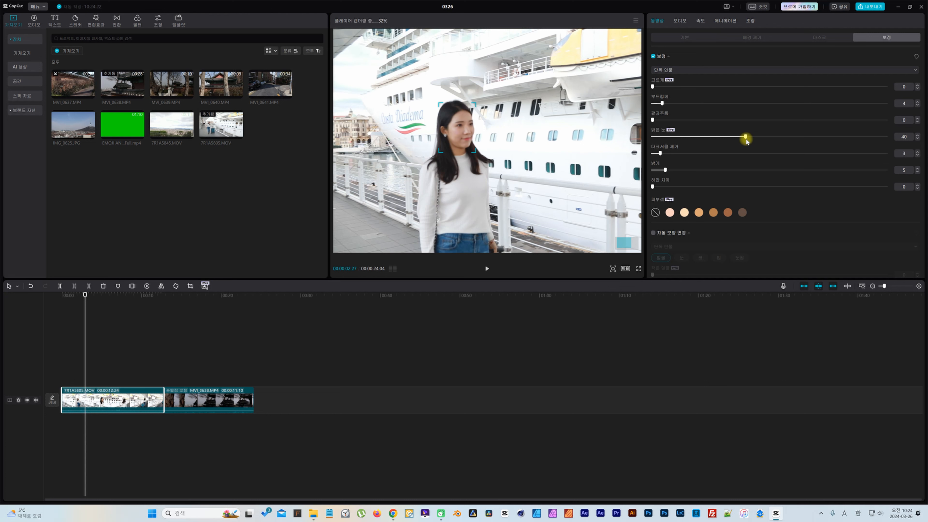
left_click_drag(654, 186, 695, 186)
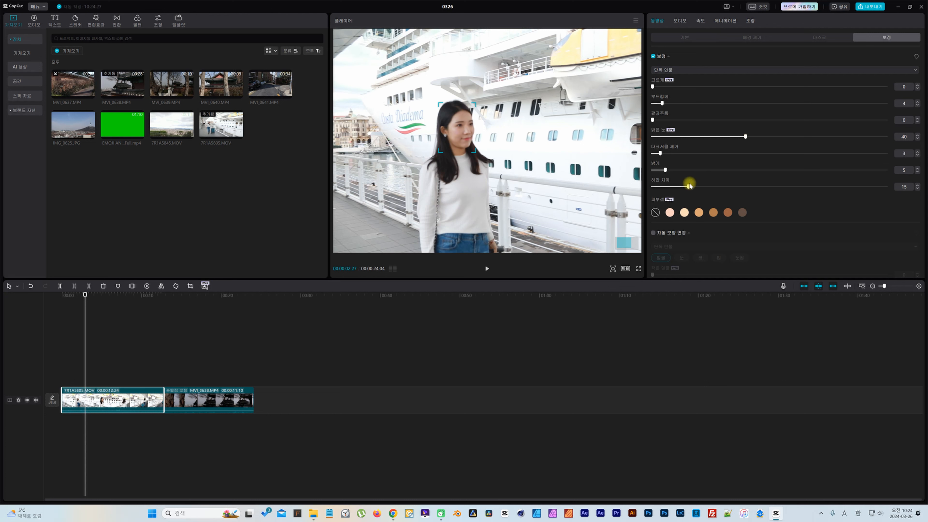
Compare the face with and without the light pink skin tone, and keep that tone applied at intensity 60.
left_click(670, 213)
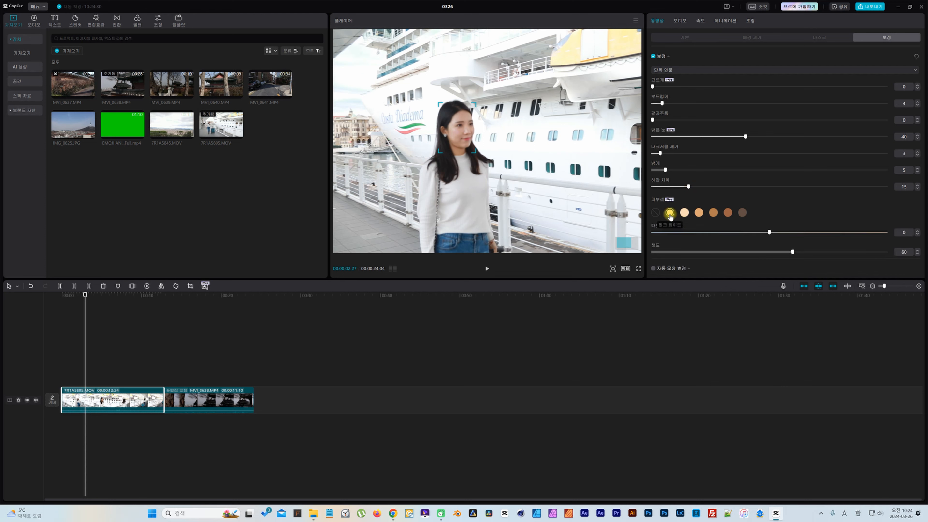
left_click(655, 212)
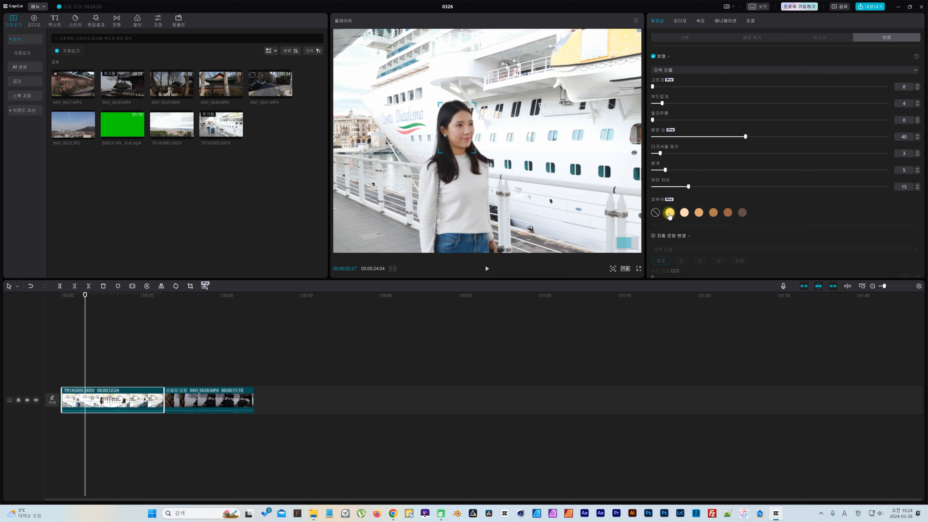
scroll(801, 197, "down", 5)
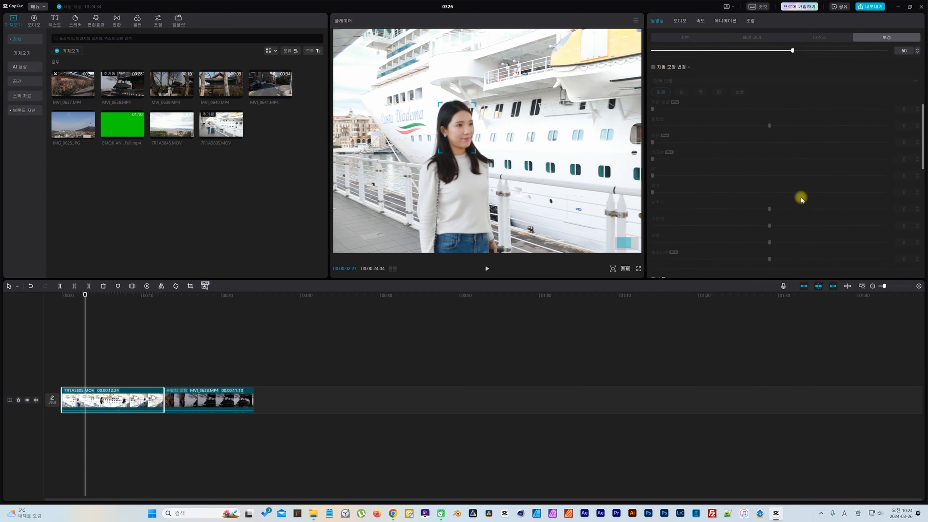
scroll(801, 197, "up", 5)
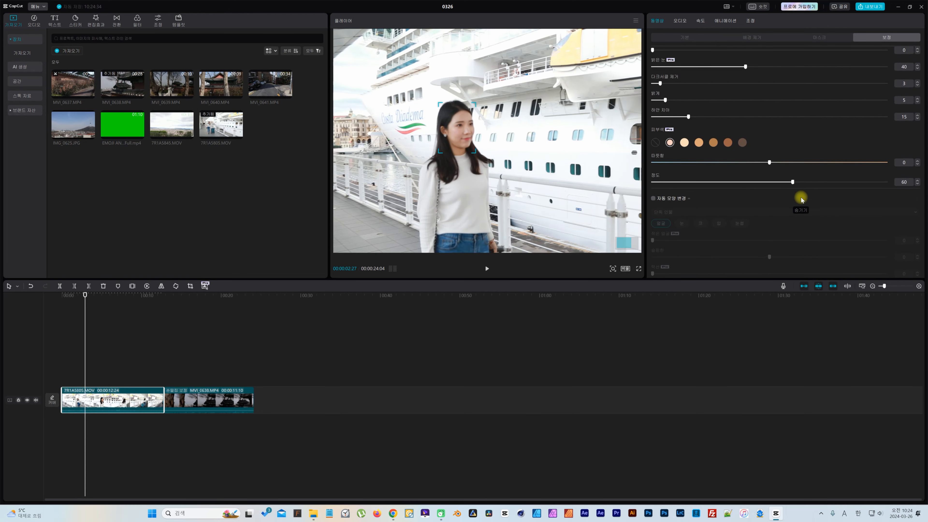
scroll(801, 197, "down", 1)
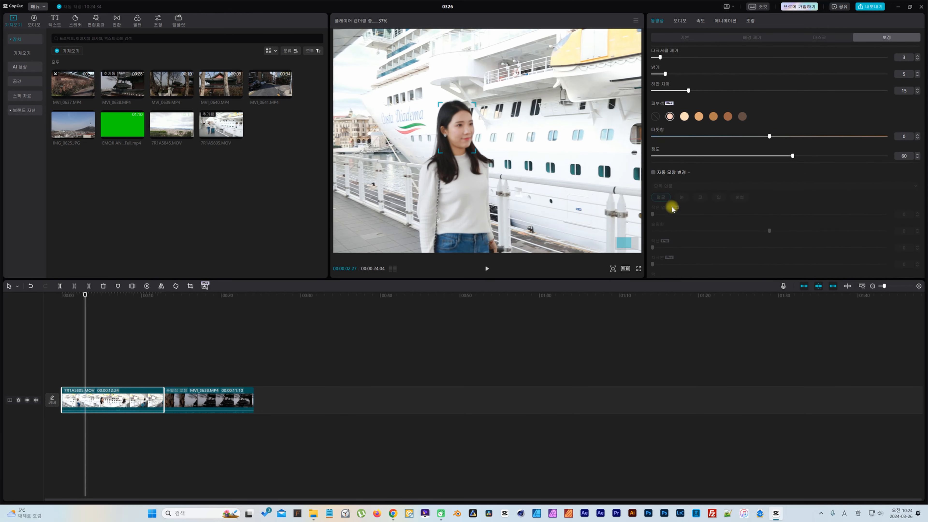
Turn on automatic reshaping and set small face to 24, slim to 42 and chin to 8.
left_click(653, 173)
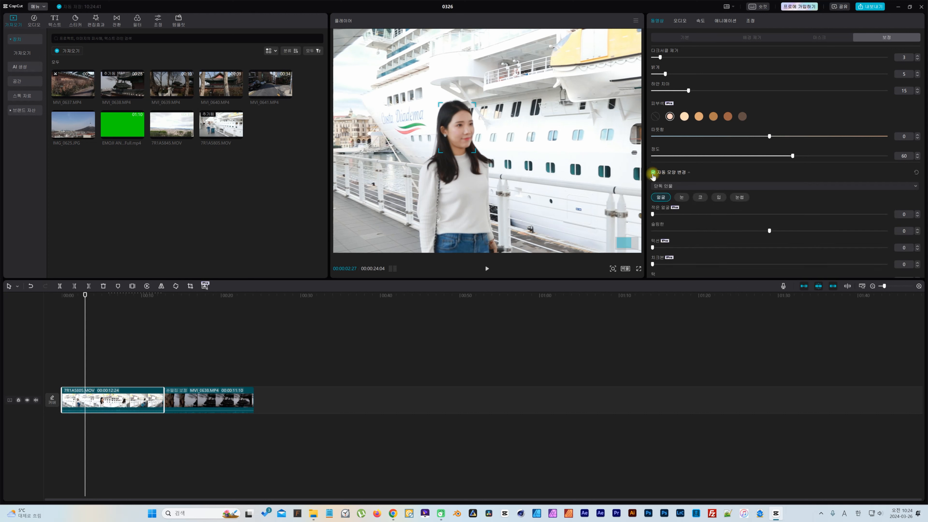
left_click(654, 174)
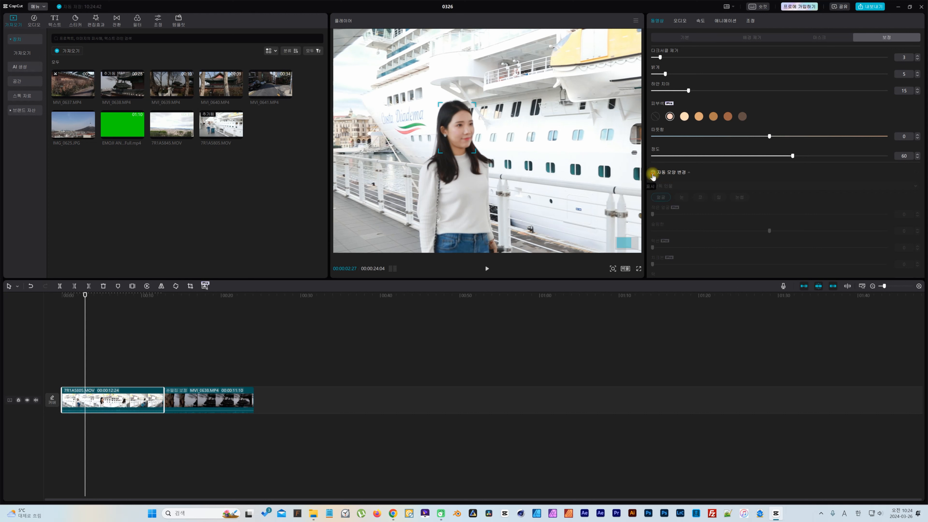
left_click(653, 174)
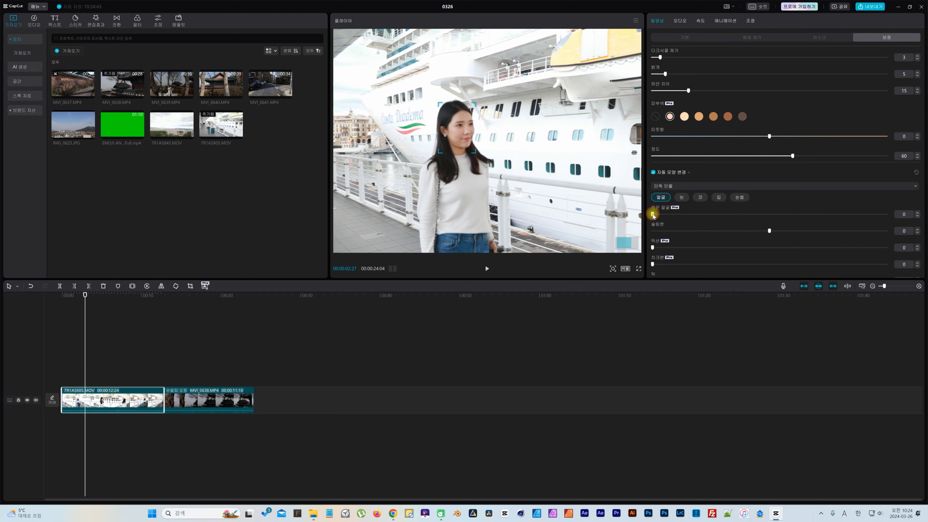
left_click_drag(661, 216, 708, 214)
left_click_drag(775, 231, 860, 231)
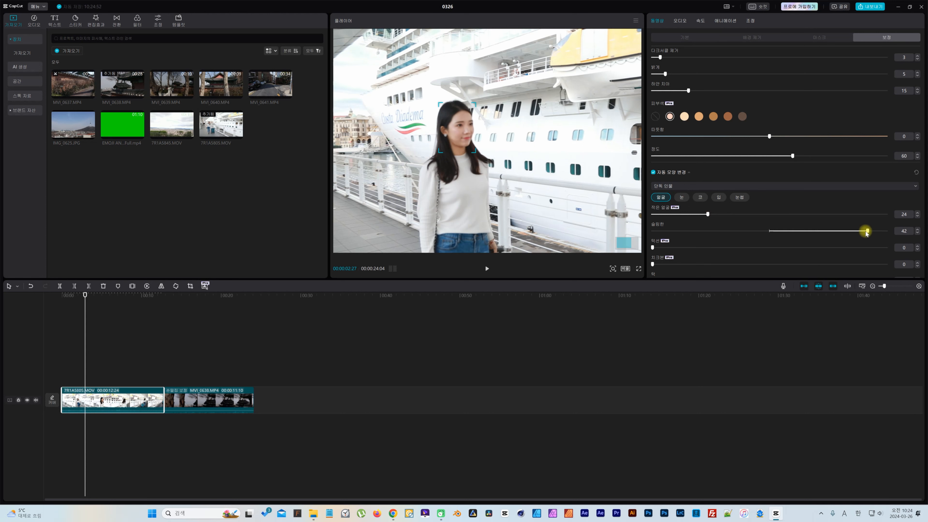
scroll(742, 219, "down", 2)
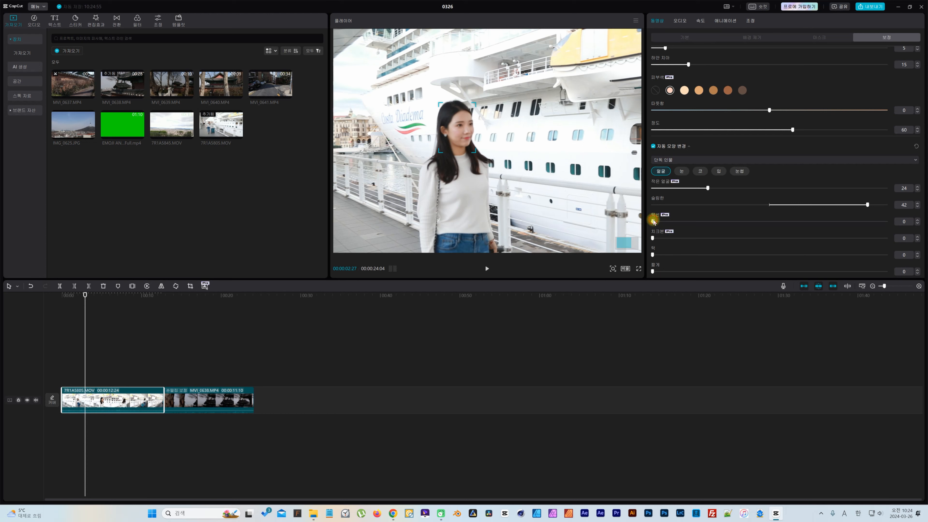
left_click_drag(654, 221, 692, 228)
scroll(714, 228, "down", 2)
scroll(704, 225, "down", 10)
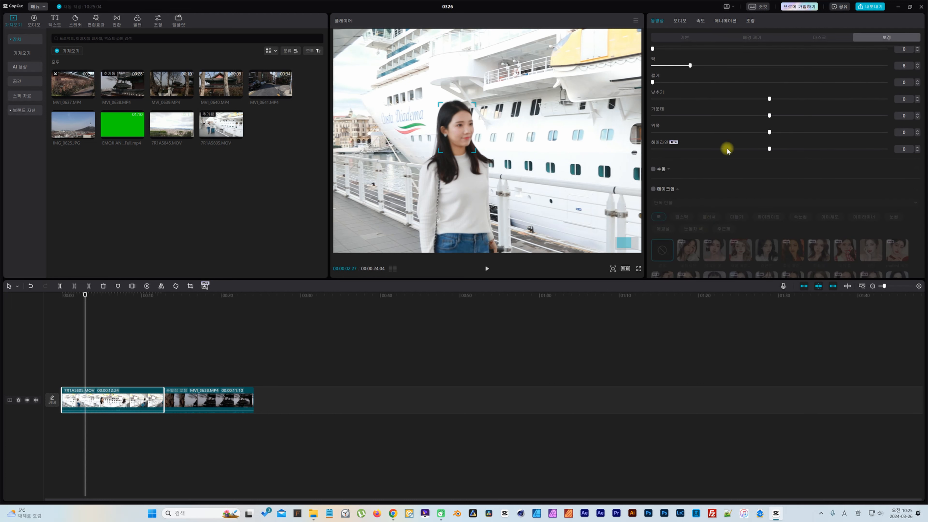
Turn on manual reshaping to view its brush, size and strength options, and turn it off again.
left_click(652, 171)
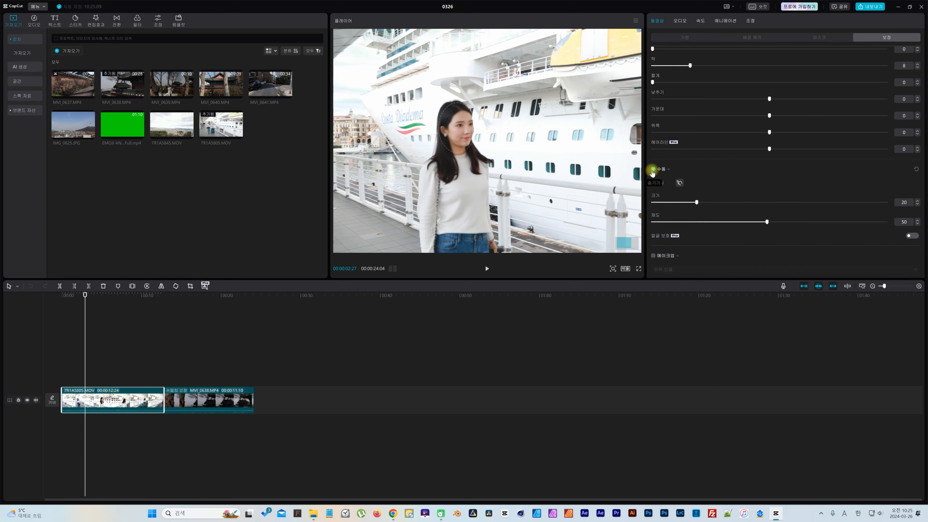
scroll(684, 181, "down", 3)
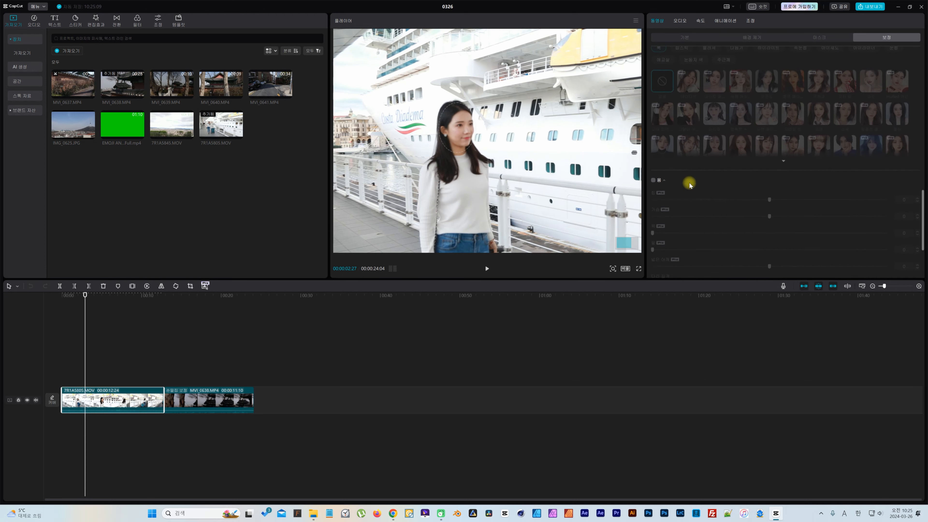
scroll(689, 182, "up", 5)
left_click(653, 109)
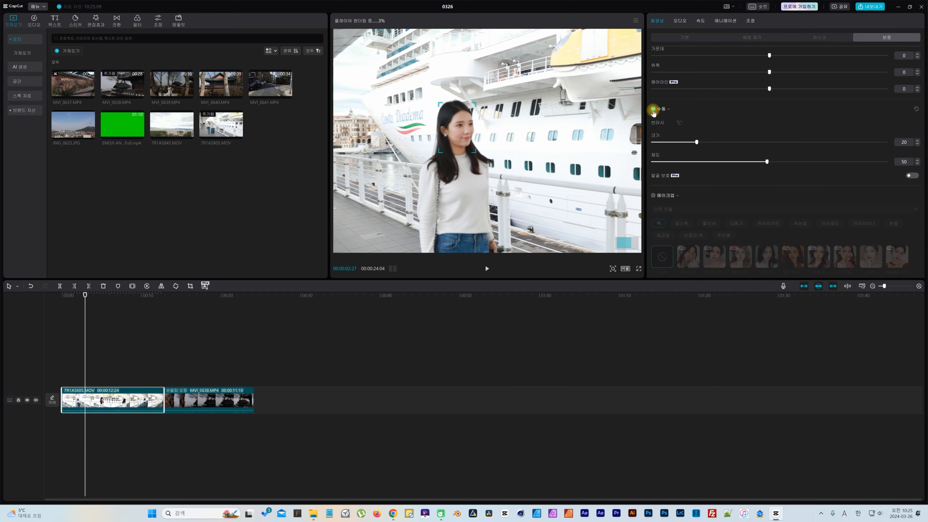
Turn on makeup for the 7R1A5805.MOV clip and show the full set of look presets.
left_click(654, 198)
scroll(717, 188, "down", 5)
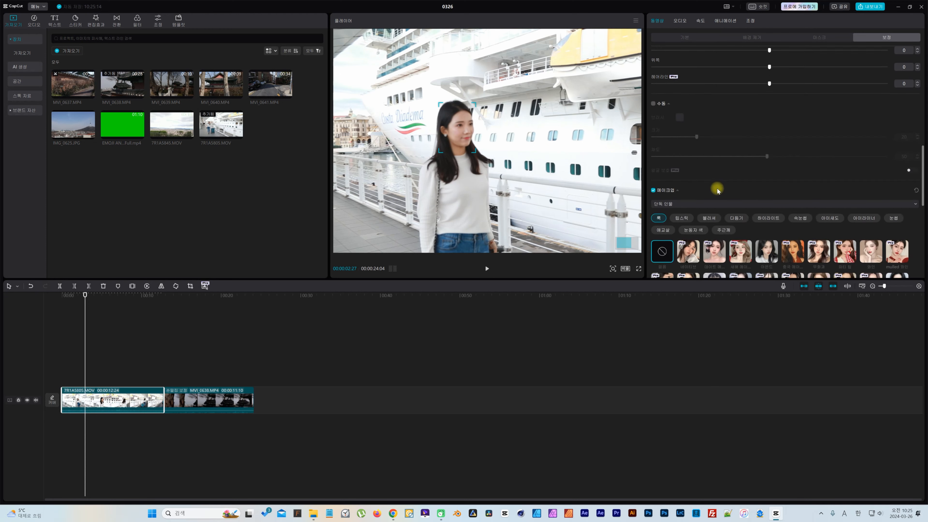
scroll(756, 187, "up", 5)
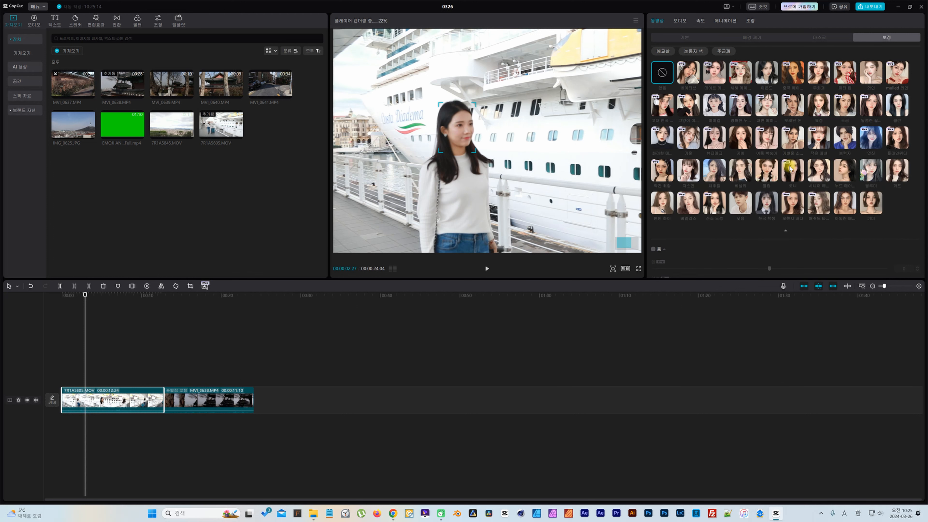
scroll(789, 166, "up", 1)
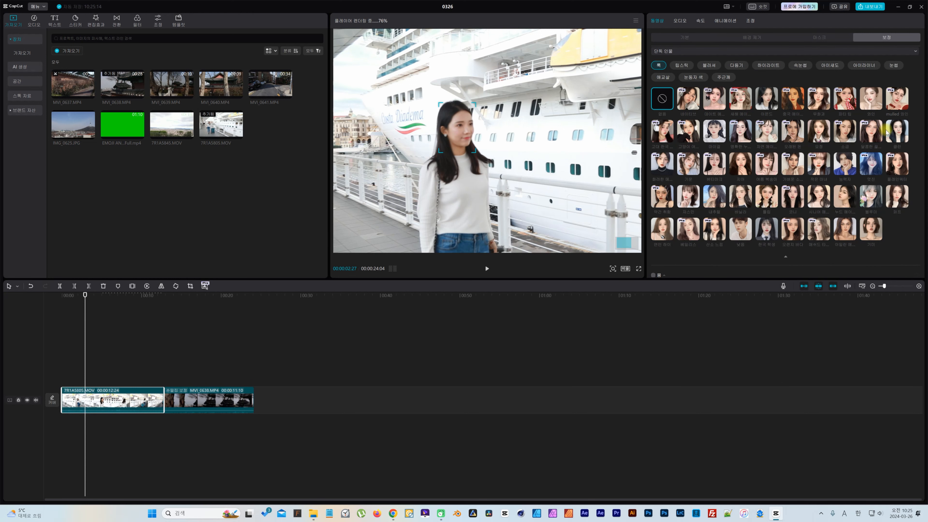
Try several makeup looks on the woman's face and reset the look to none.
left_click(873, 96)
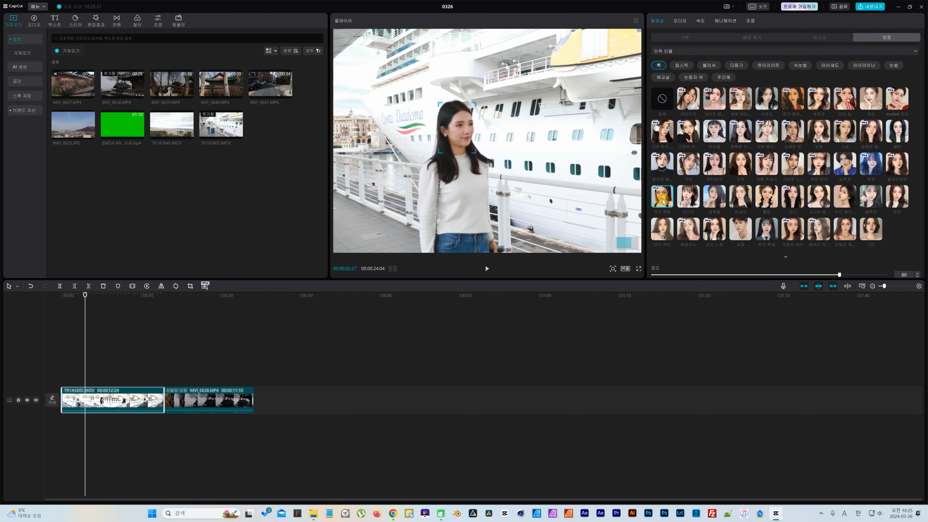
left_click(689, 194)
left_click(821, 201)
left_click(848, 201)
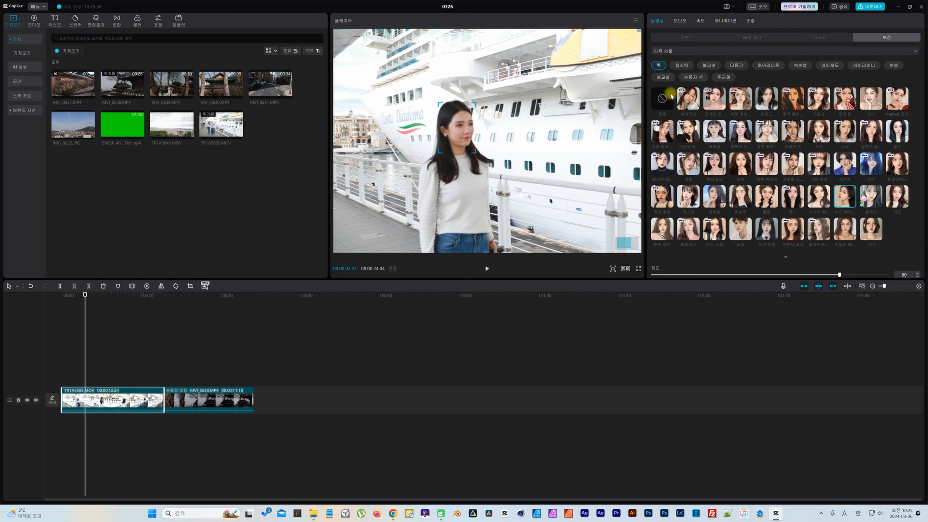
left_click(663, 99)
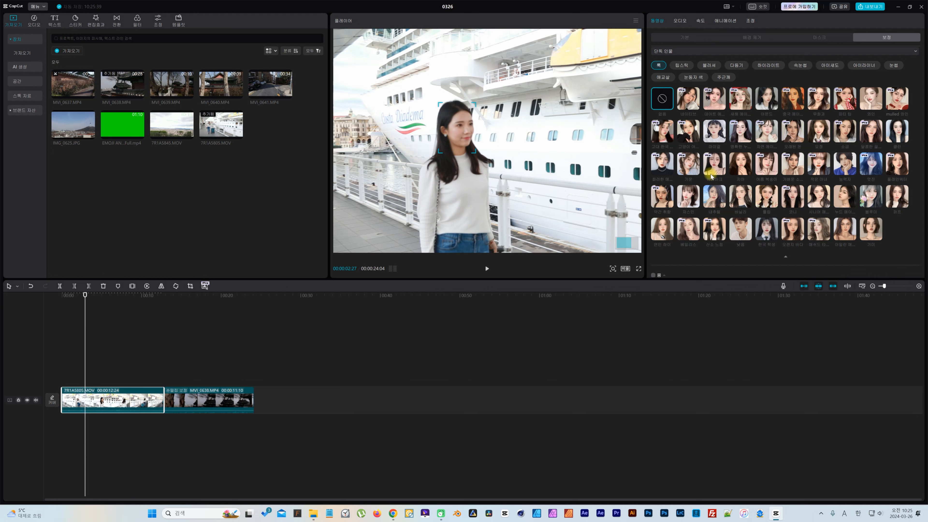
Compare further makeup looks with the no-makeup state and apply the eighth look in the fourth row of presets.
left_click(715, 199)
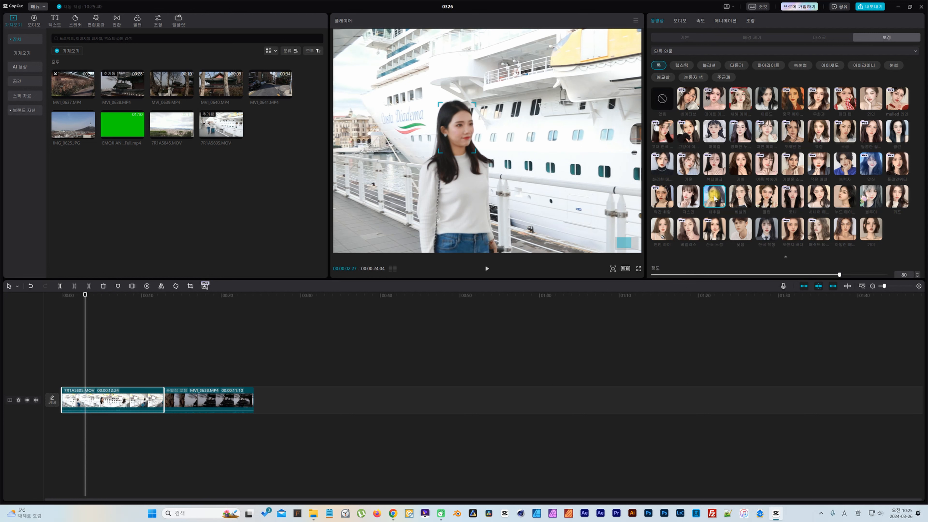
left_click(661, 100)
left_click(767, 99)
left_click(659, 100)
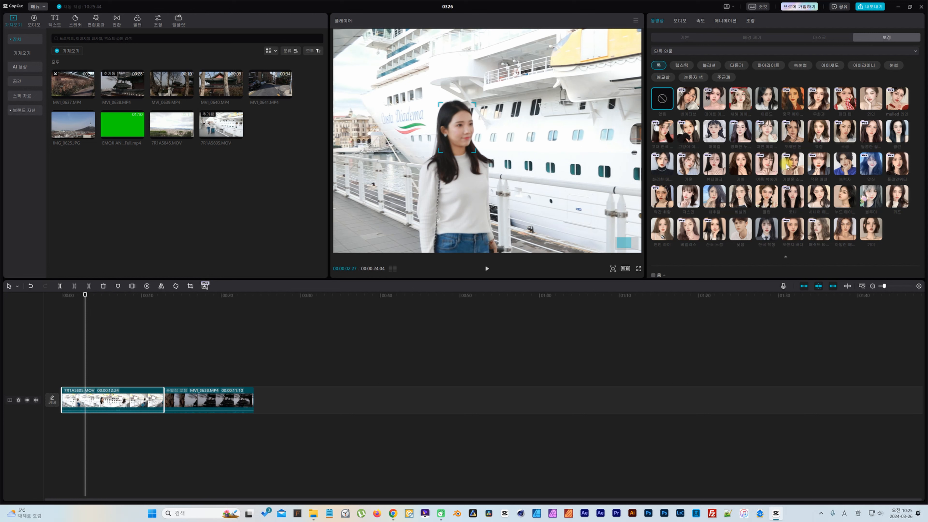
left_click(844, 200)
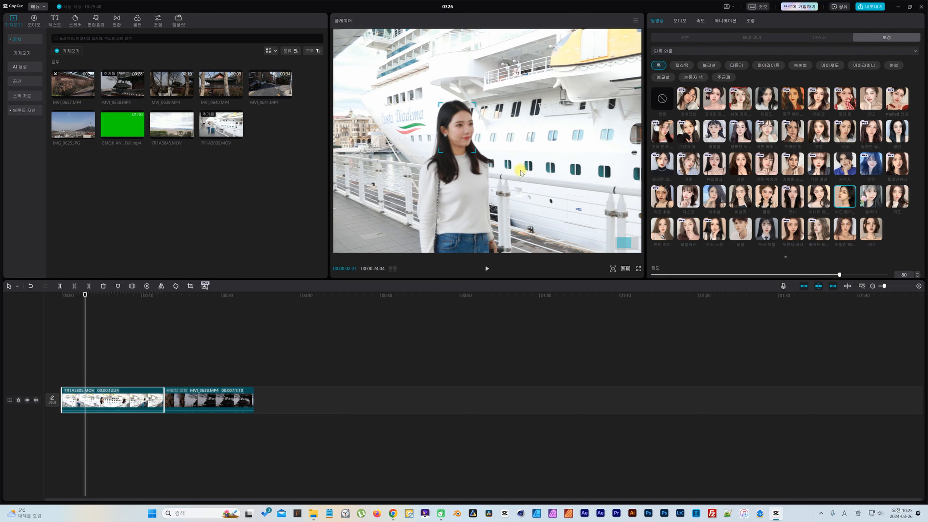
Turn on body retouching and set chest to 5, neck to 10, arms to 21 and wide shoulders to -24.
scroll(870, 187, "down", 6)
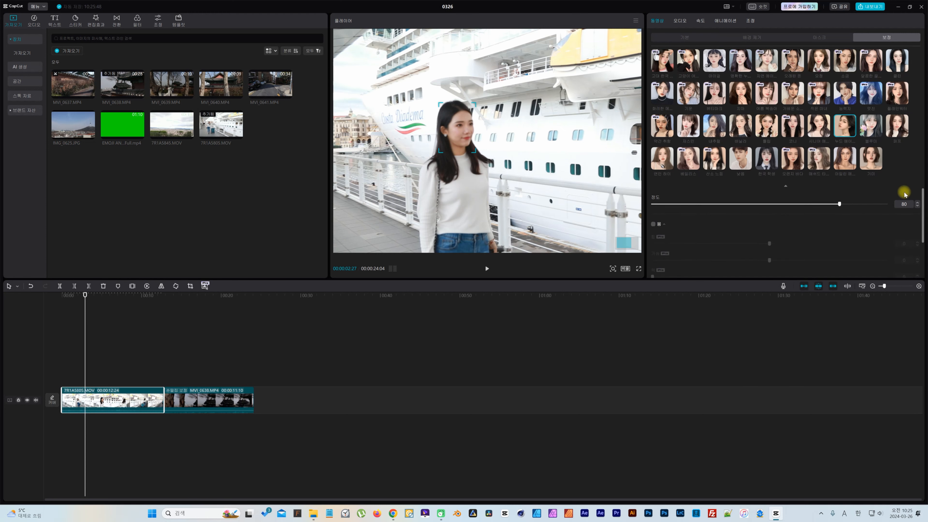
left_click(653, 77)
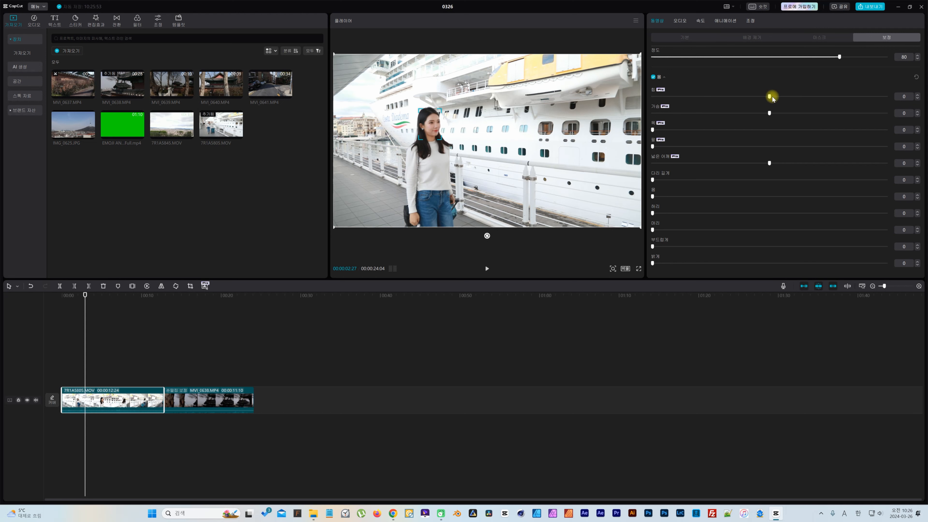
mouse_move(772, 98)
left_mouse_down()
mouse_move(807, 95)
mouse_move(744, 95)
mouse_move(856, 97)
mouse_move(750, 95)
mouse_move(836, 112)
mouse_move(793, 112)
mouse_move(843, 112)
mouse_move(780, 114)
left_mouse_up()
left_click_drag(653, 131, 704, 149)
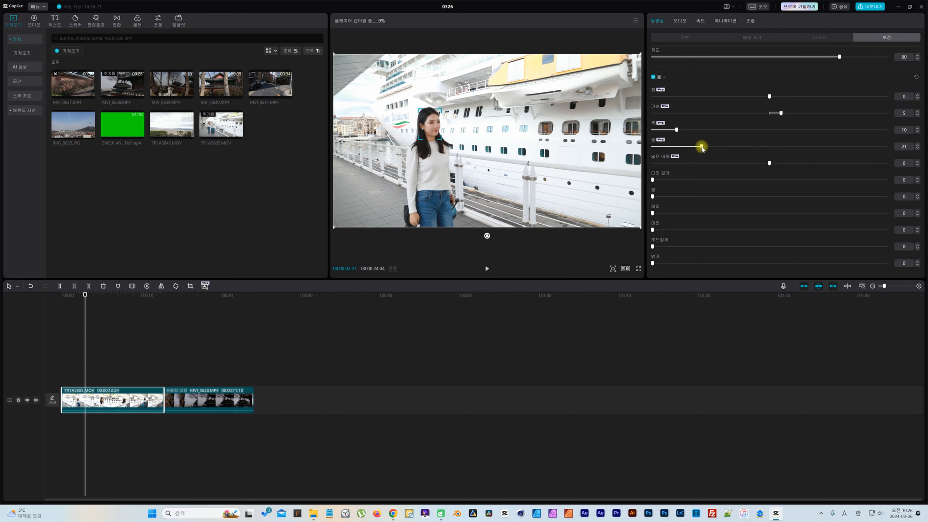
left_click_drag(769, 162, 712, 152)
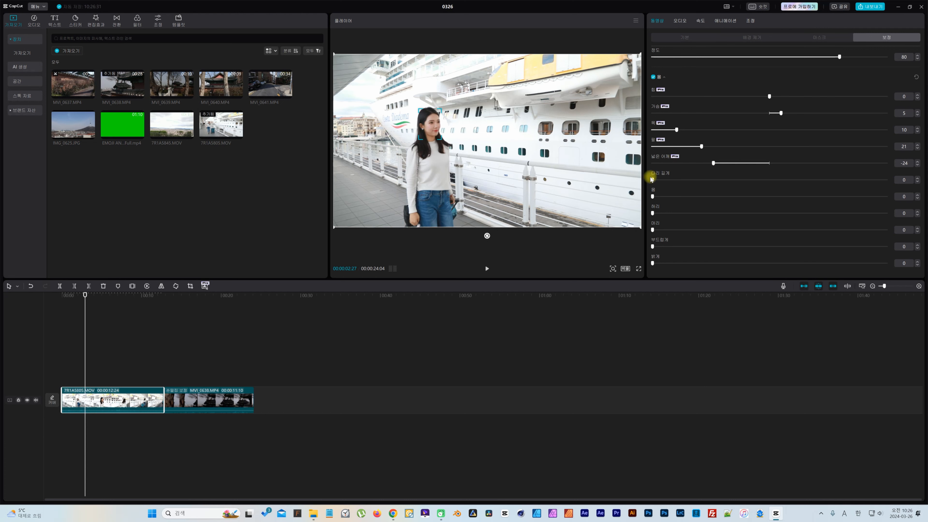
At the clip's start, set long legs to 43, slim body to 54, waist to 27, head to 6, smooth to 4 and brighten to 25.
left_click_drag(651, 179, 683, 188)
left_click_drag(85, 294, 61, 295)
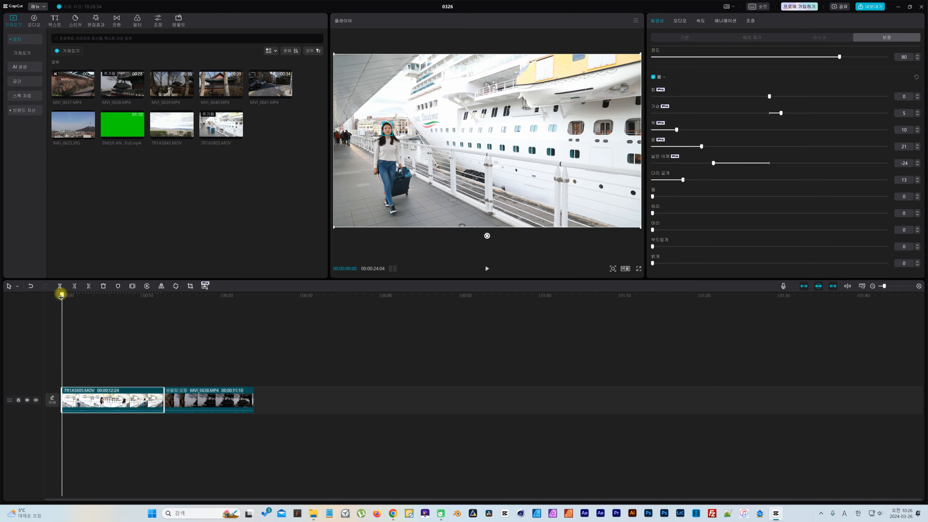
left_click_drag(686, 183, 752, 185)
left_click_drag(654, 197, 781, 199)
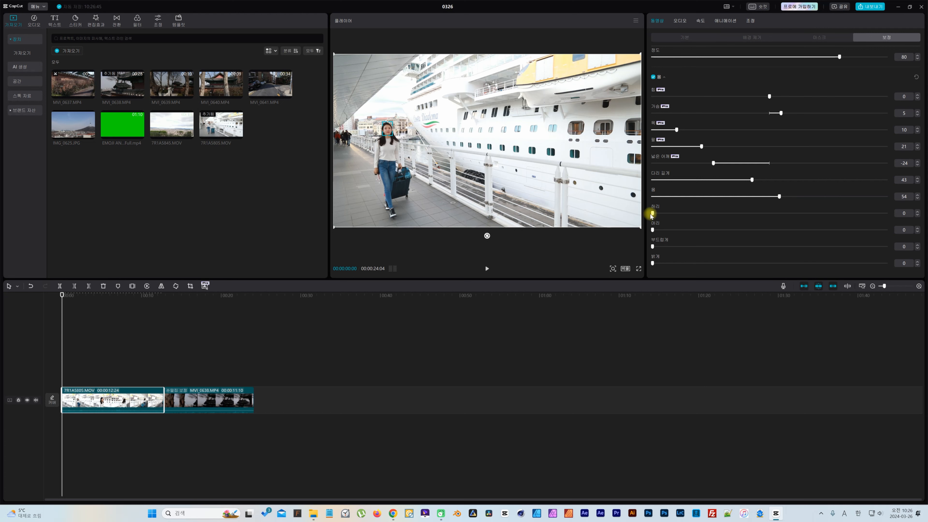
left_click_drag(652, 213, 716, 213)
left_click_drag(653, 229, 712, 263)
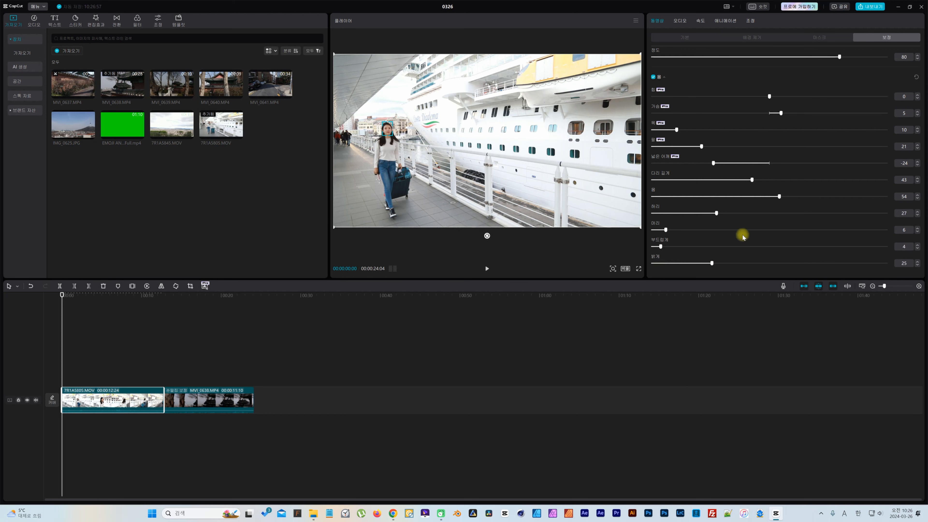
Play the clip from its start to about the 5-second mark to check the body retouching on the walking woman.
key("space")
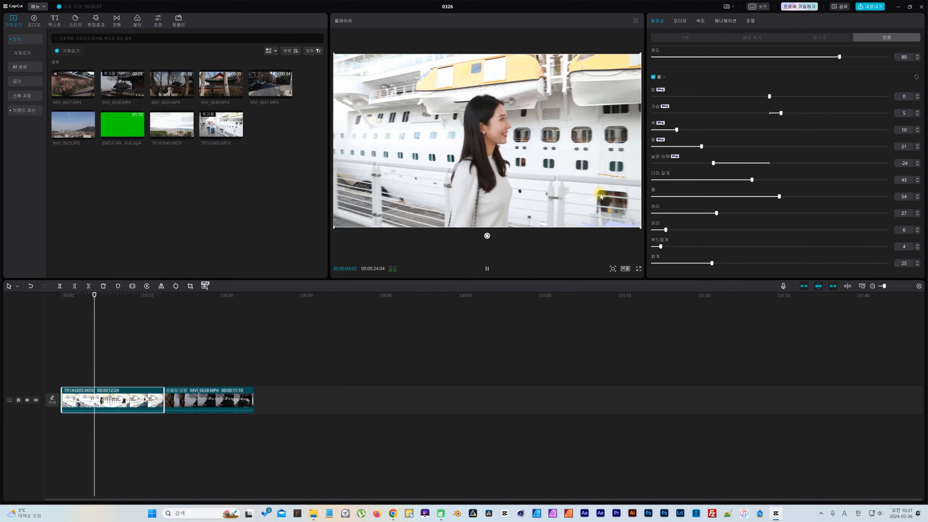
key("space")
key("space")
key("space")
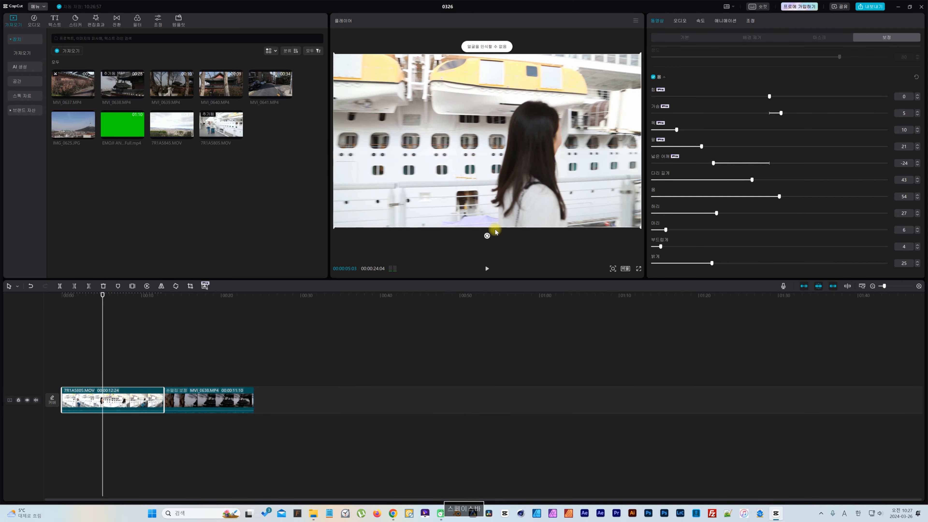
Replay and scrub the section between about 3 and 5 seconds with an enlarged preview to inspect the woman's face and upper body.
mouse_move(101, 297)
left_mouse_down()
mouse_move(71, 297)
mouse_move(86, 300)
left_mouse_up()
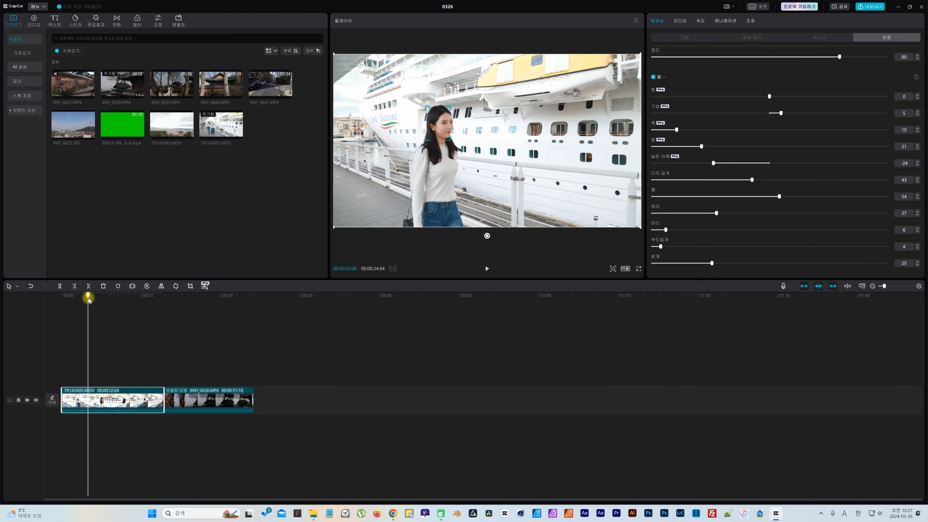
key("space")
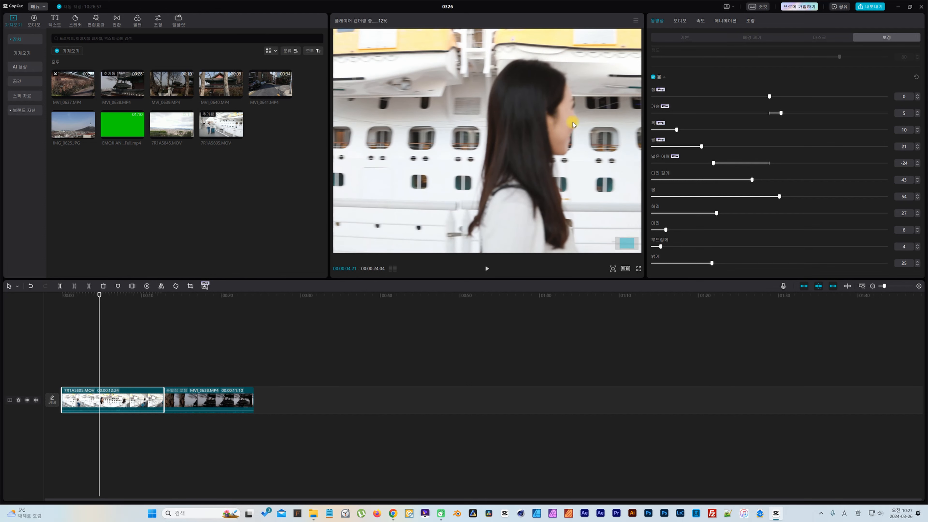
left_click(96, 297)
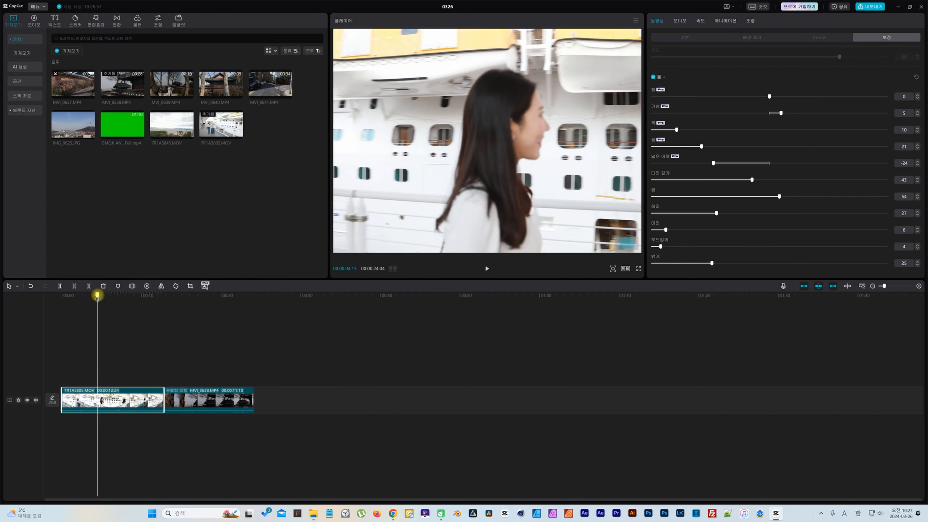
key("space")
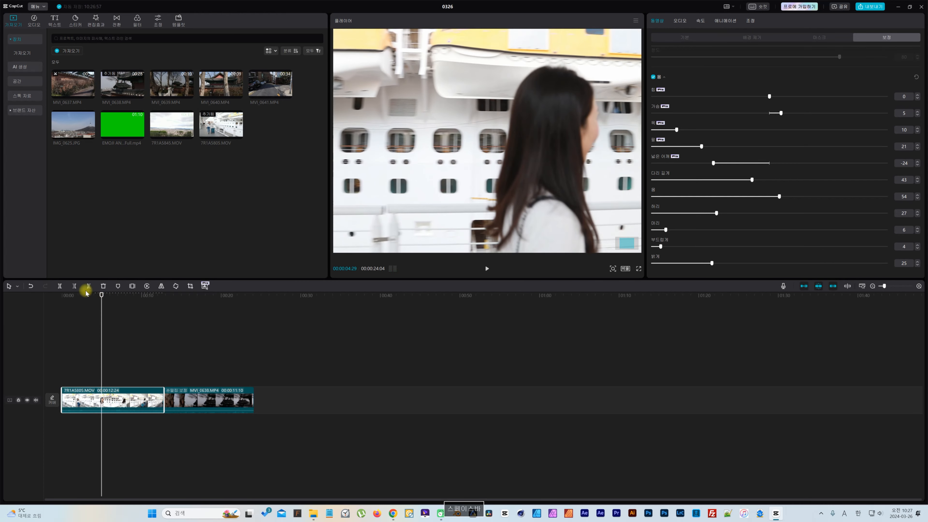
left_click(80, 296)
key("space")
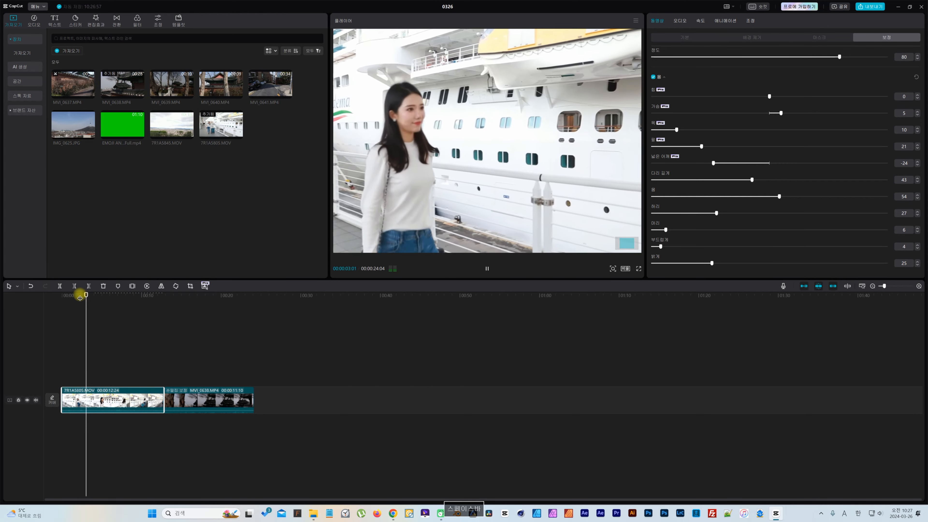
key("space")
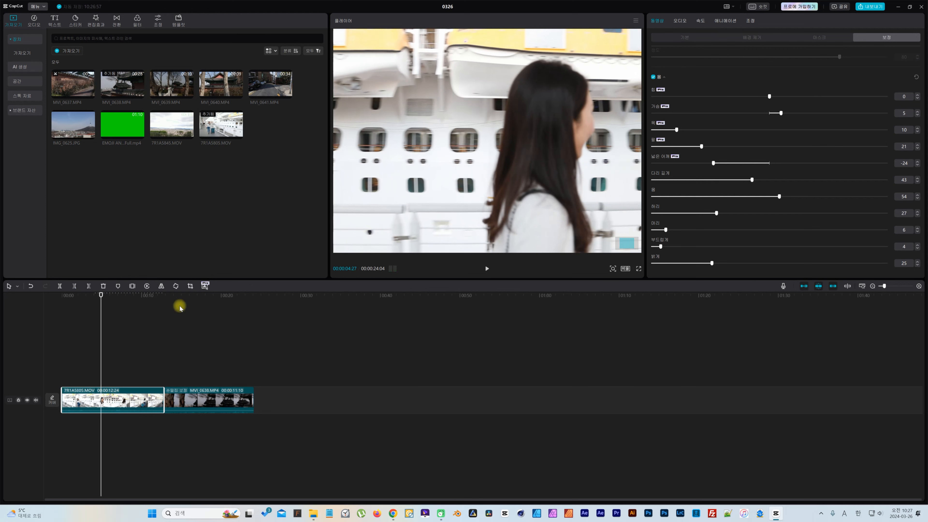
mouse_move(101, 294)
left_mouse_down()
mouse_move(71, 296)
mouse_move(113, 305)
left_mouse_up()
mouse_move(110, 306)
left_mouse_down()
mouse_move(85, 304)
mouse_move(95, 306)
left_mouse_up()
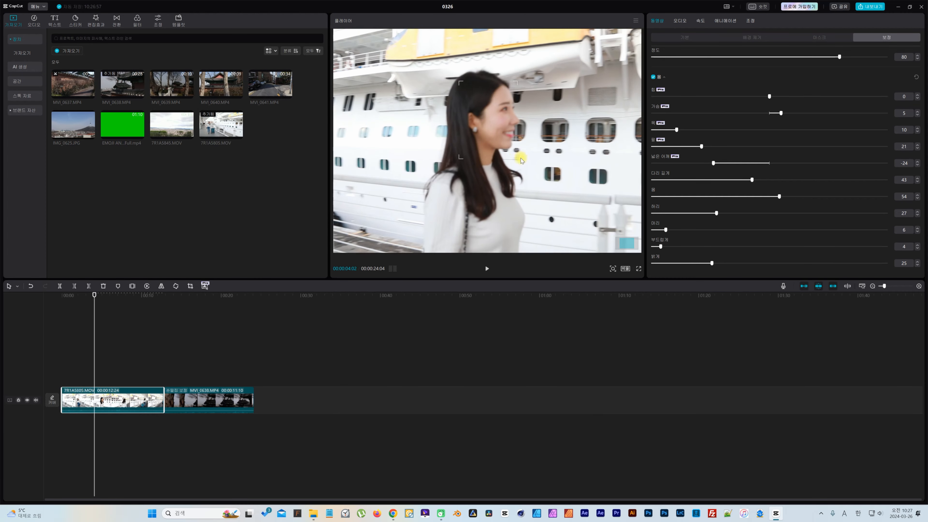
Show the whole frame and replay the clip from the beginning to review the retouching through the gangway scene.
scroll(521, 161, "up", 1)
scroll(520, 163, "down", 3)
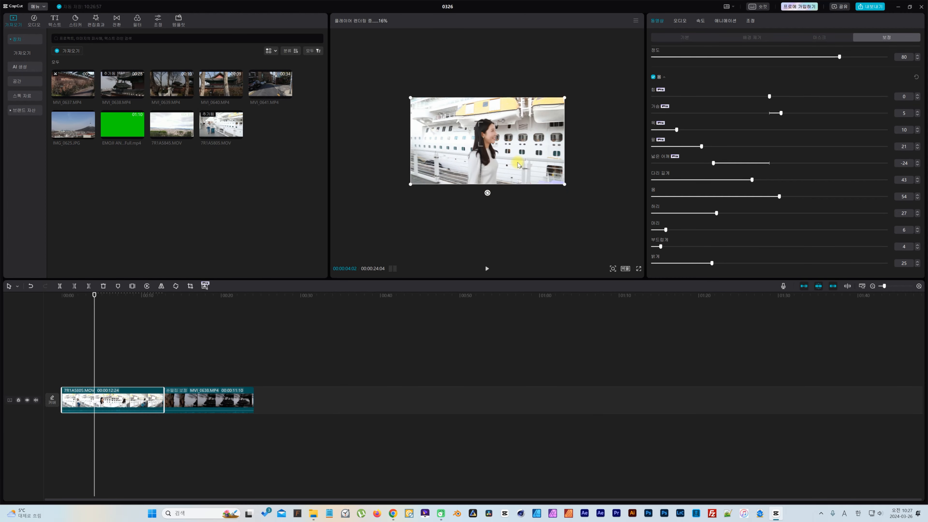
scroll(517, 163, "up", 1)
scroll(517, 164, "down", 1)
left_click_drag(92, 296, 64, 295)
key("space")
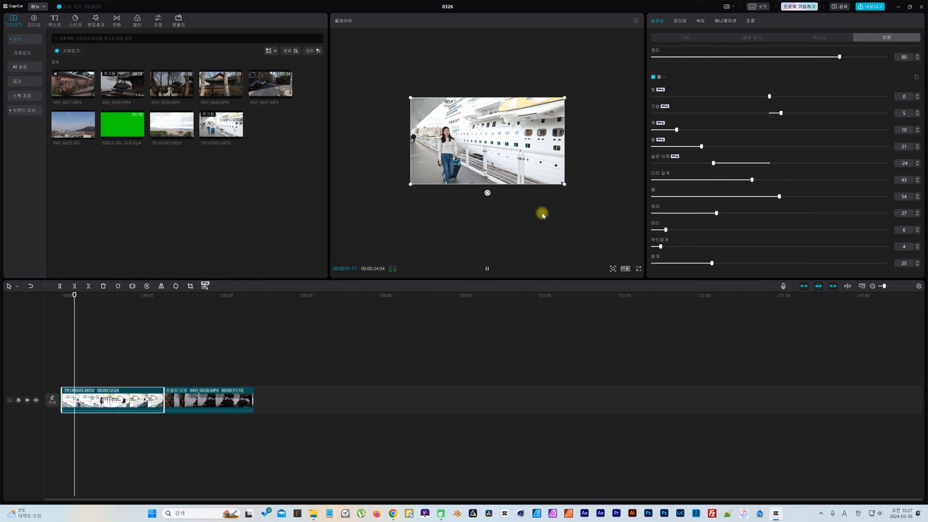
scroll(540, 211, "up", 2)
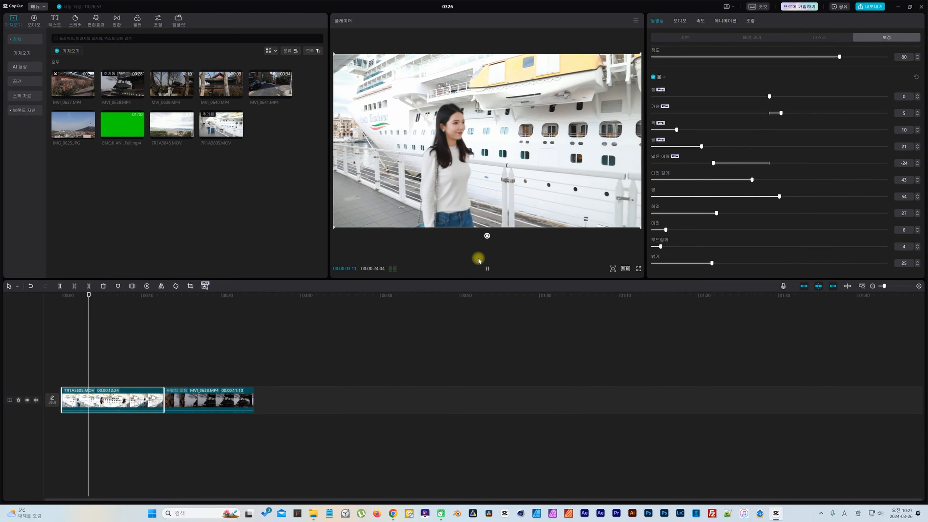
key("space")
key("space")
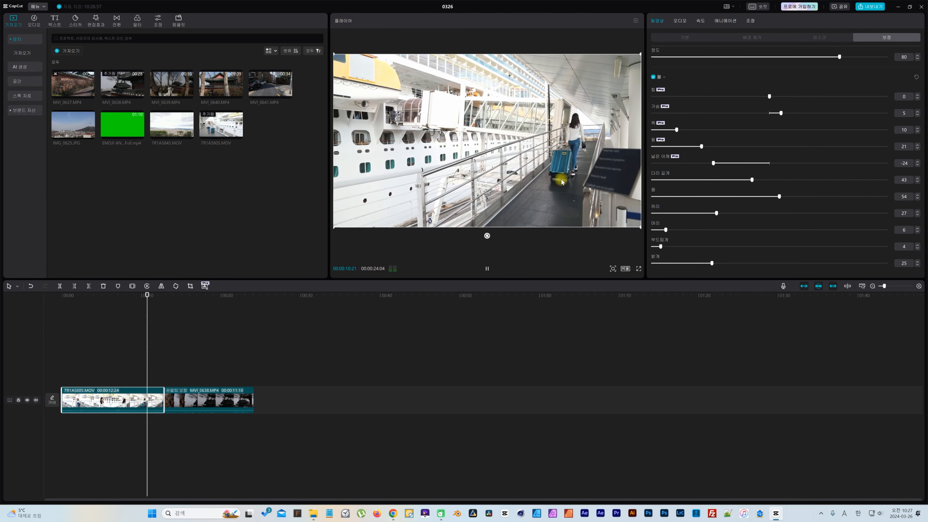
key("space")
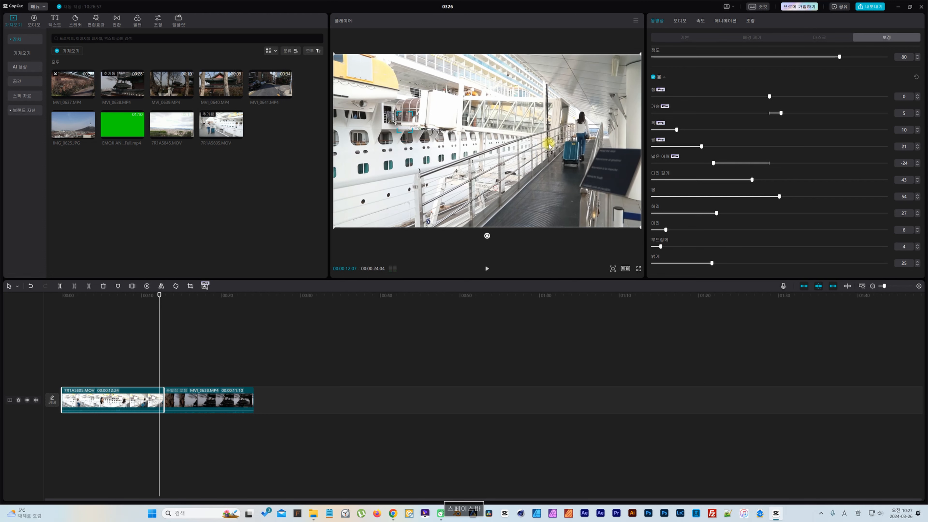
left_click_drag(159, 296, 142, 318)
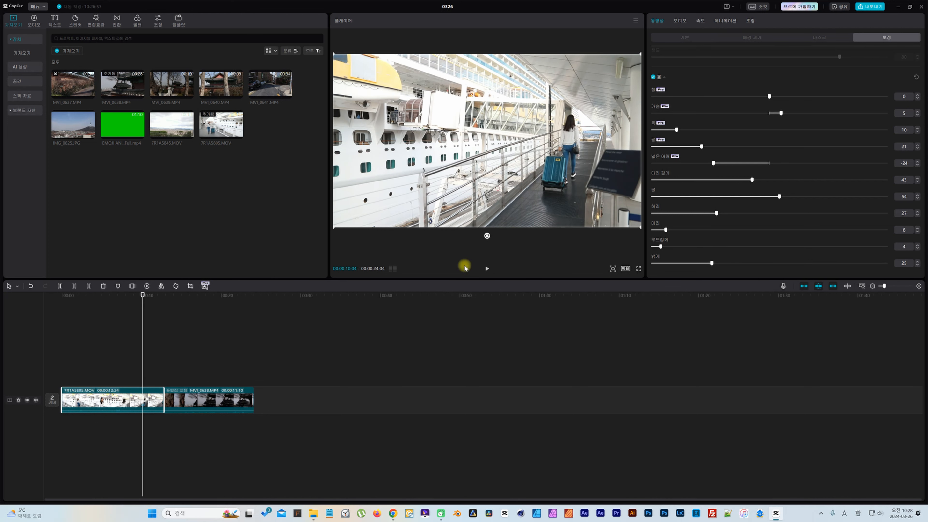
Show the basic audio settings of the 7R1A5805.MOV clip and move the playhead back within the clip.
left_click(683, 21)
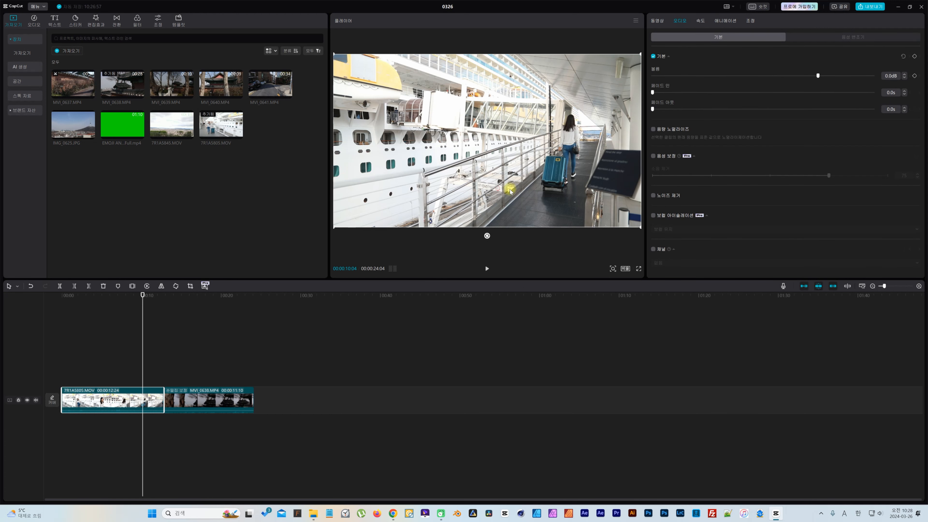
left_click_drag(193, 296, 186, 295)
left_click(132, 310)
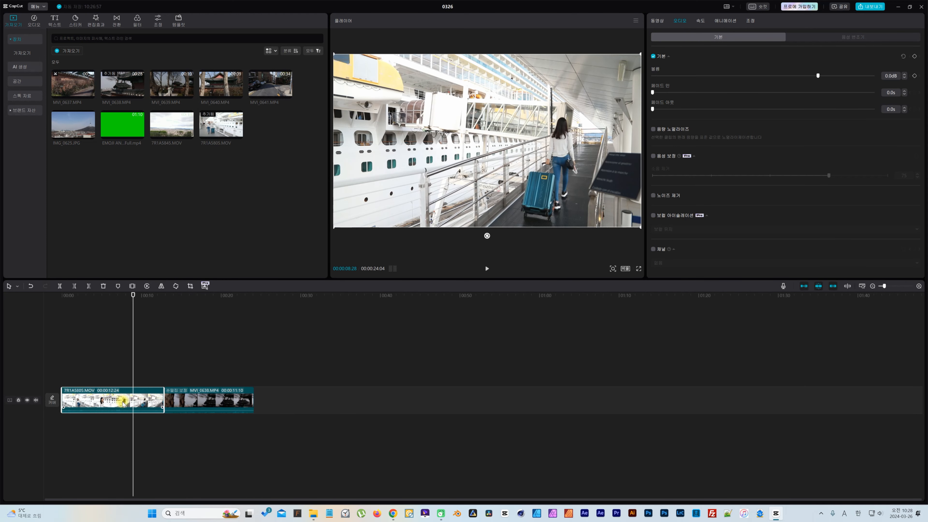
Switch to File Explorer and find the MP4 files in the client folder dated 240110 within #01_영상편집 on drive D.
left_click(318, 513)
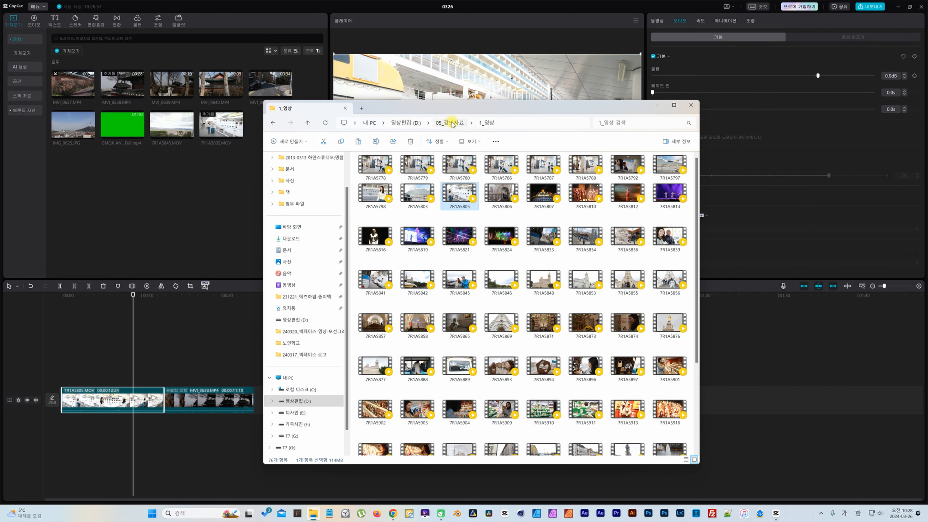
left_click(408, 123)
double_click(419, 172)
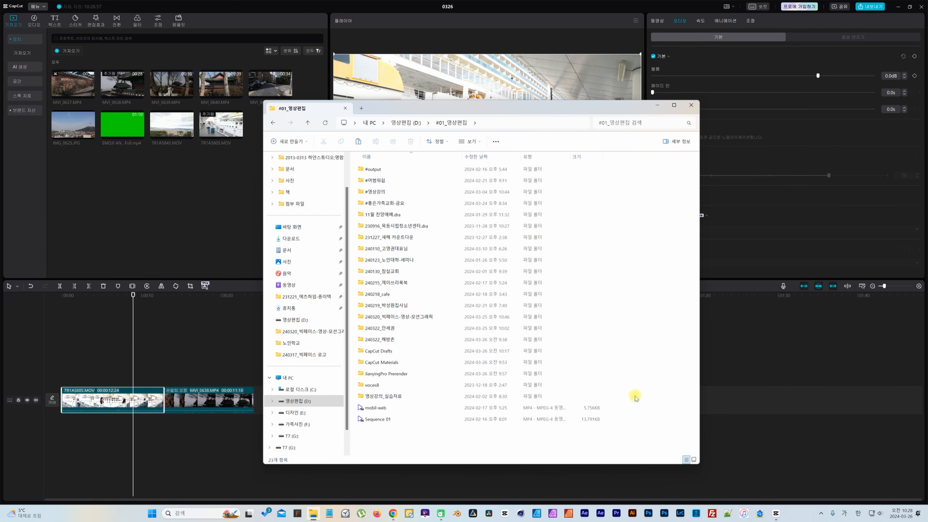
double_click(398, 250)
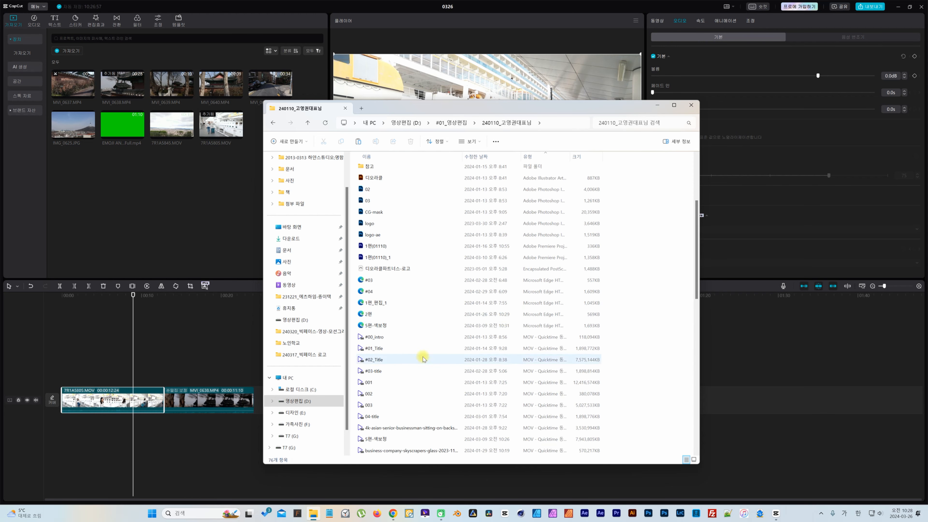
scroll(425, 355, "down", 3)
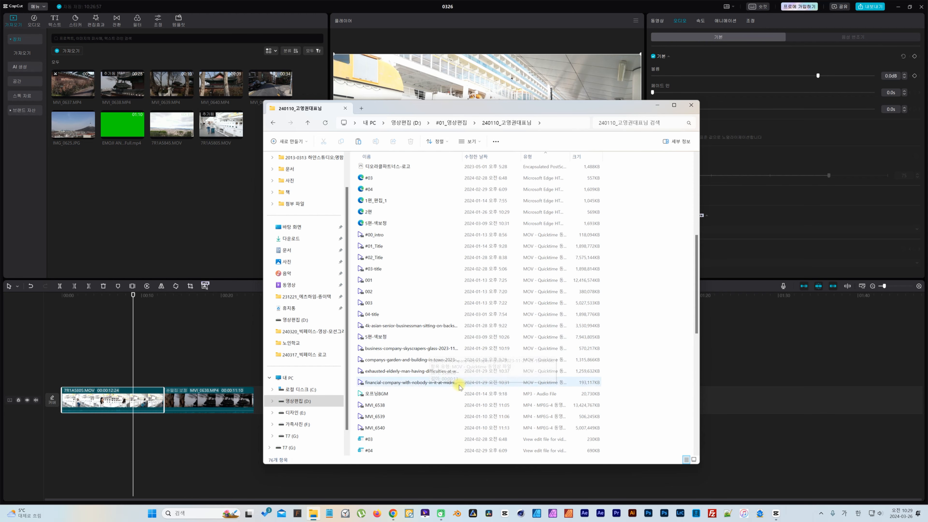
Preview MVI_6538.MP4 in the video player to check its content, and close the player.
left_click(376, 405)
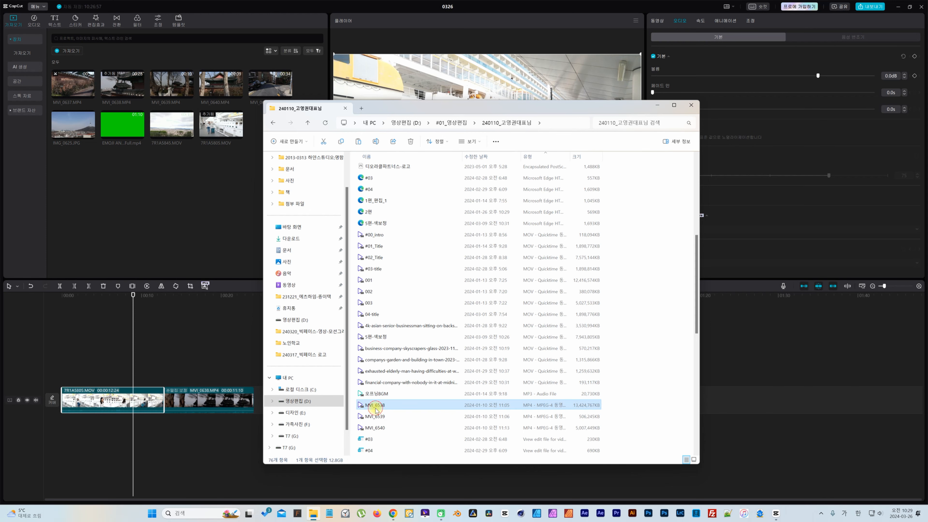
double_click(422, 405)
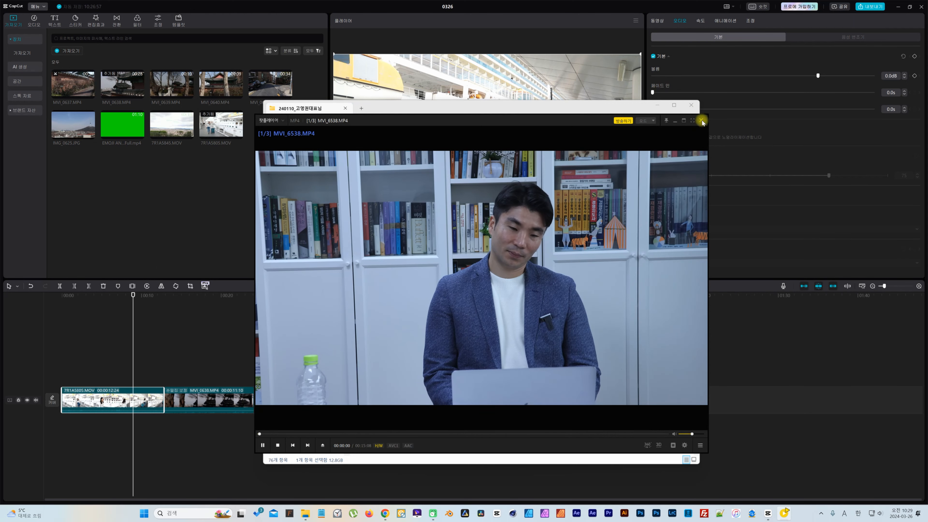
key("alt+F4")
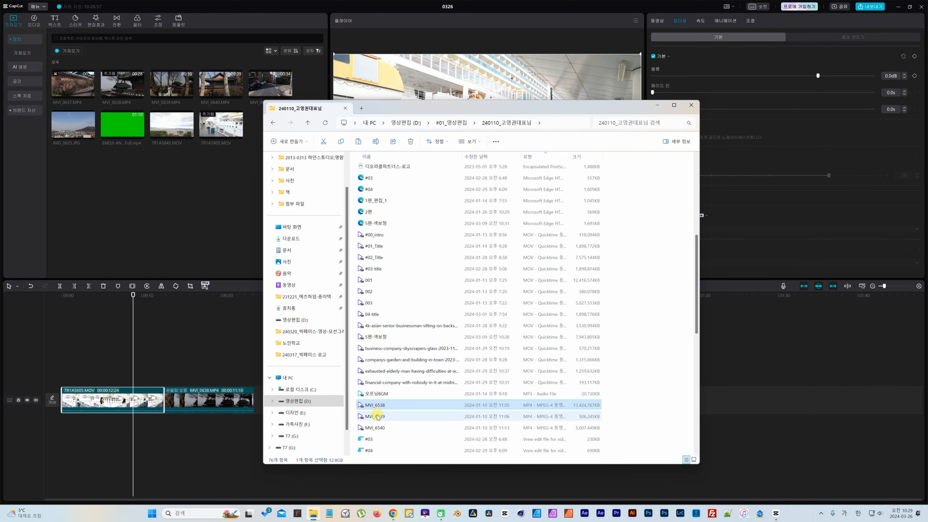
Import MVI_6539.MP4 into the CapCut project and append it to the timeline, trimmed to 3 seconds 10 frames.
left_click(377, 416)
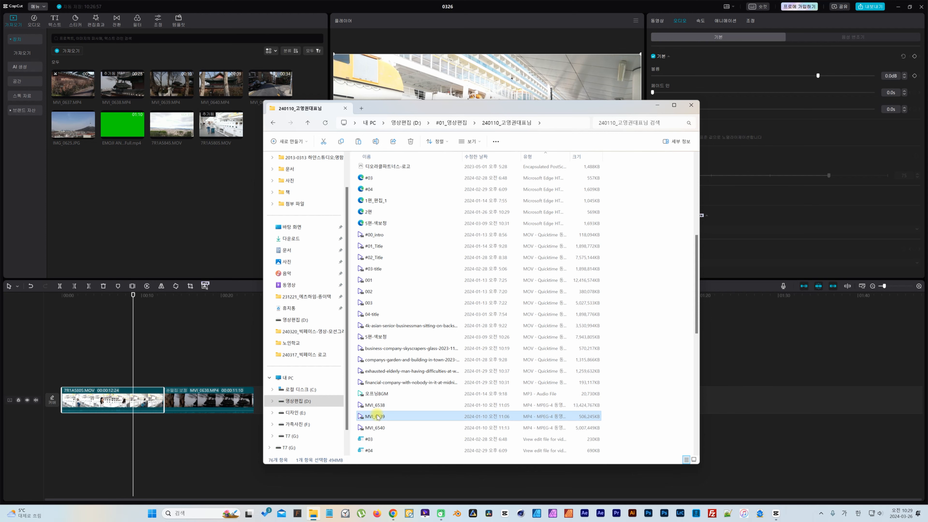
left_click_drag(377, 416, 189, 214)
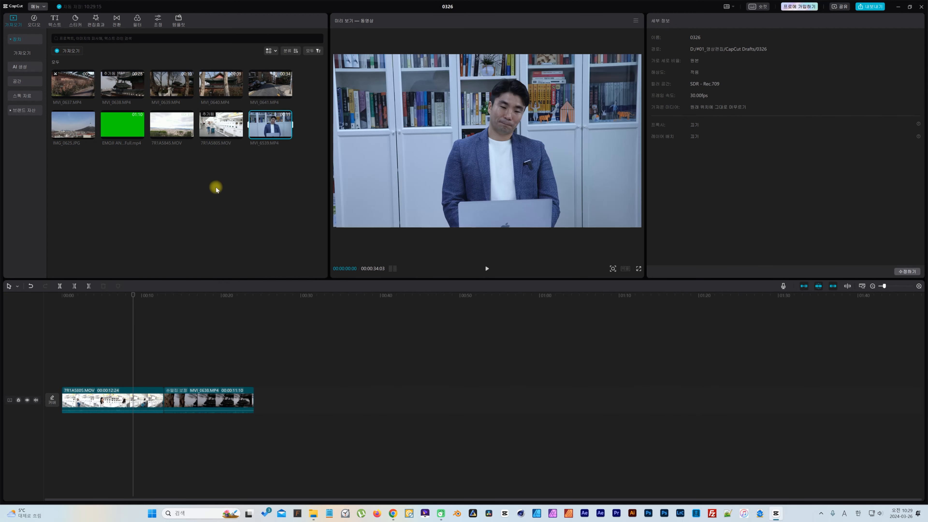
left_click_drag(270, 124, 338, 398)
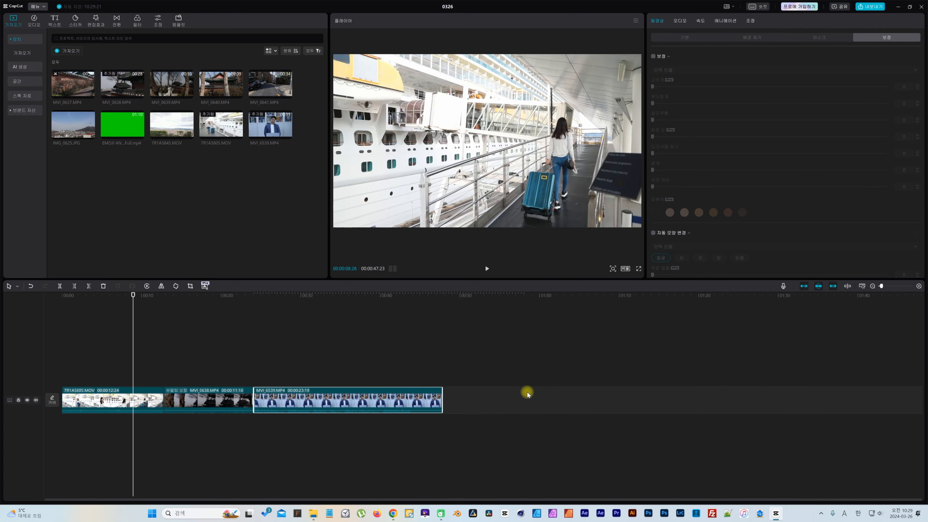
left_click_drag(442, 393, 281, 395)
Play the MVI_6539.MP4 clip from near its beginning and replay it to hear the original voice.
left_click(260, 293)
key("space")
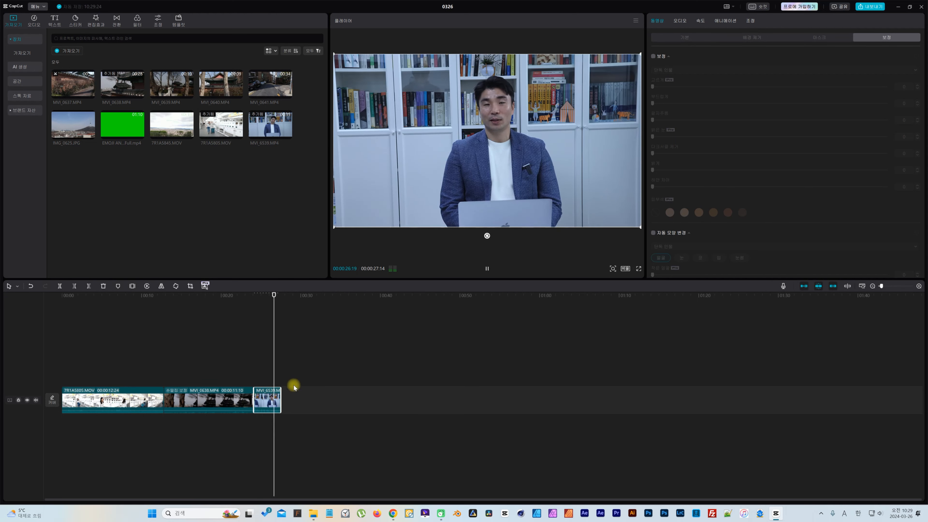
key("space")
key("space")
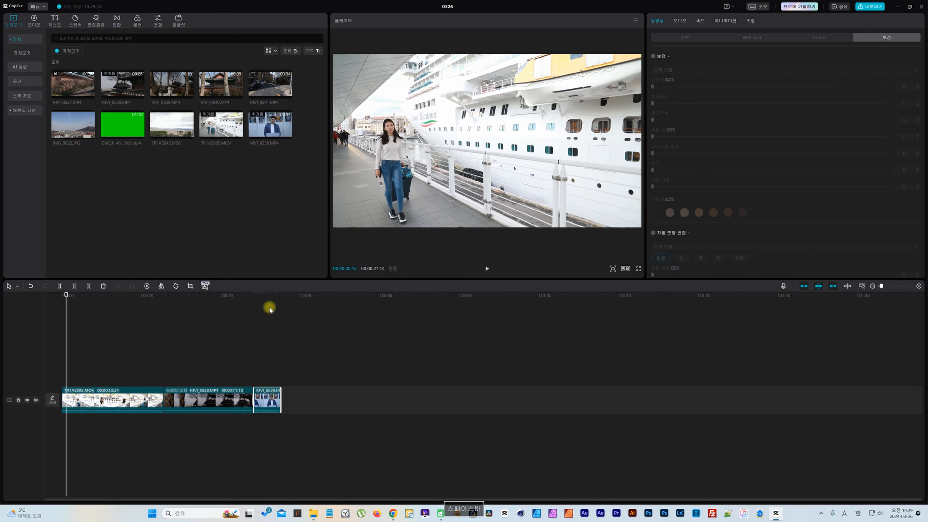
left_click(265, 295)
key("space")
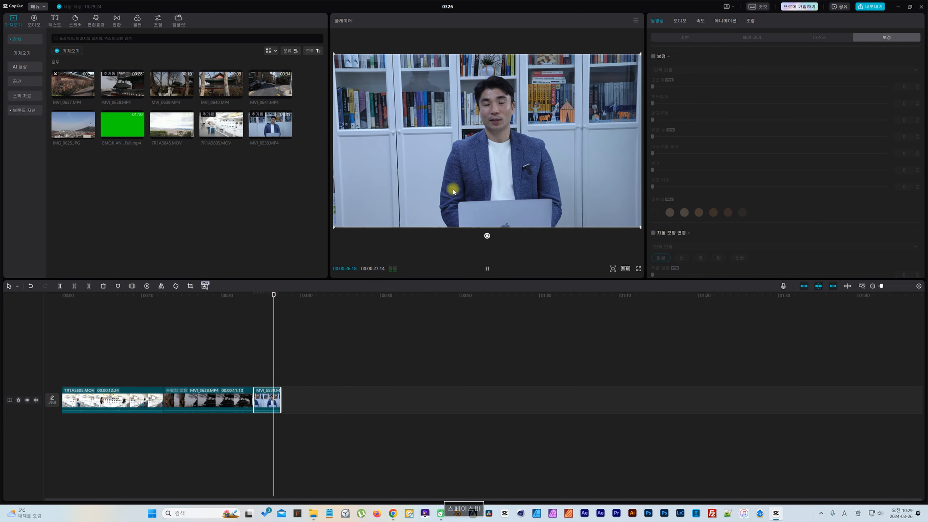
key("space")
Set the MVI_6539.MP4 clip's volume to 7.8 dB with a 0.3 s fade-in and 0.4 s fade-out, and play its start.
left_click(683, 22)
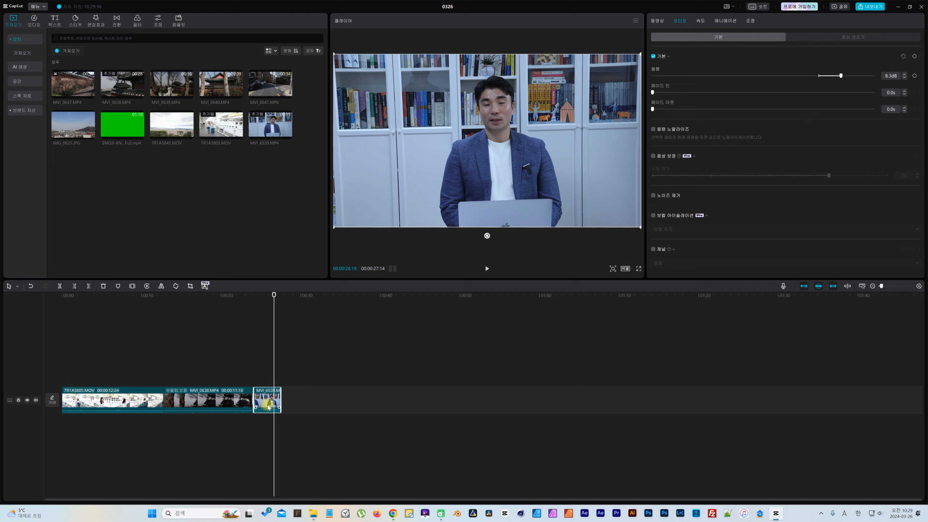
scroll(312, 407, "up", 4)
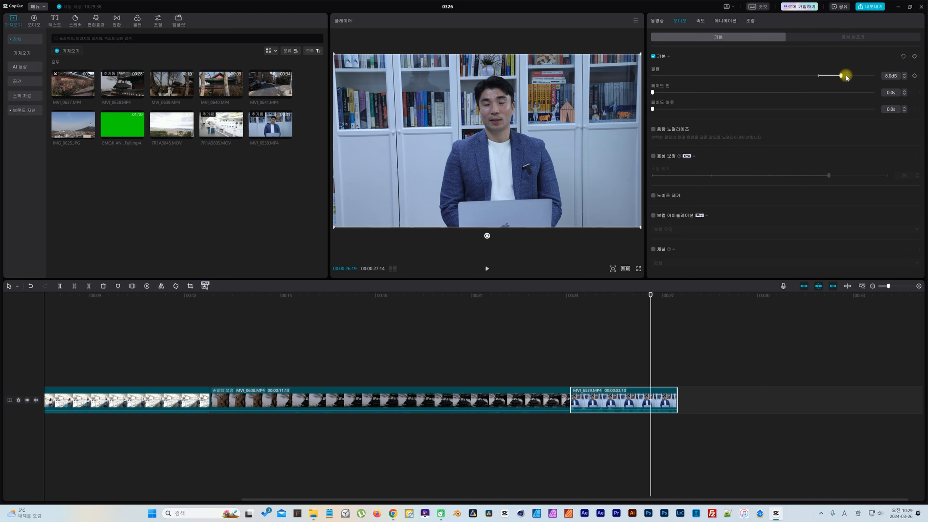
mouse_move(846, 76)
left_mouse_down()
mouse_move(862, 76)
mouse_move(804, 75)
mouse_move(850, 73)
mouse_move(839, 76)
left_mouse_up()
mouse_move(583, 413)
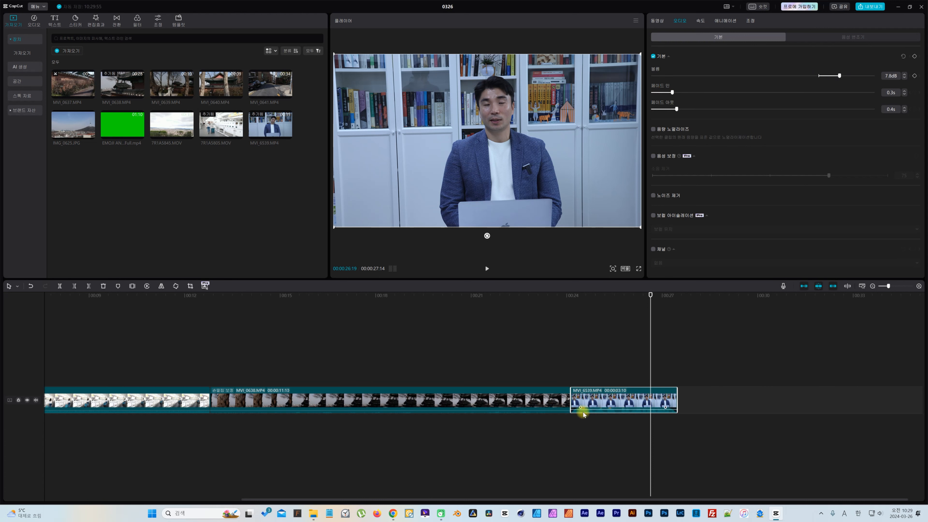
left_click_drag(582, 300, 571, 299)
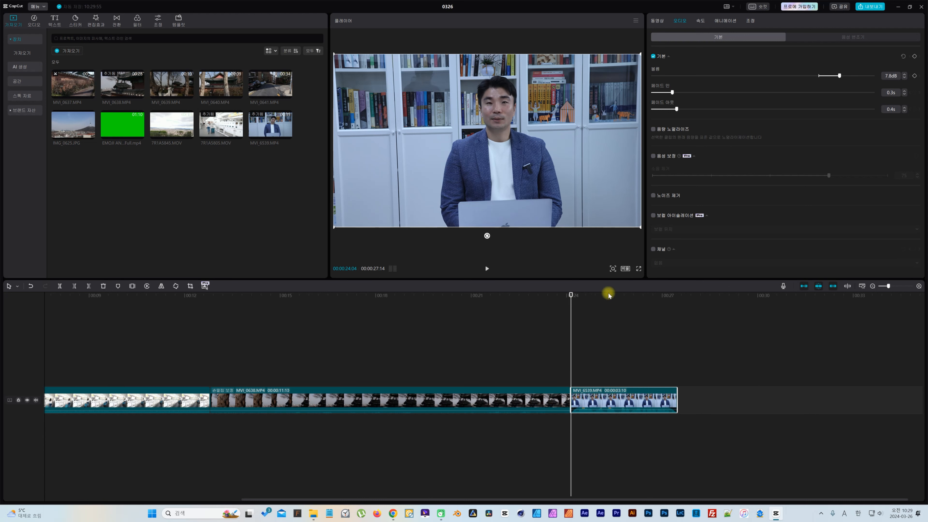
key("space")
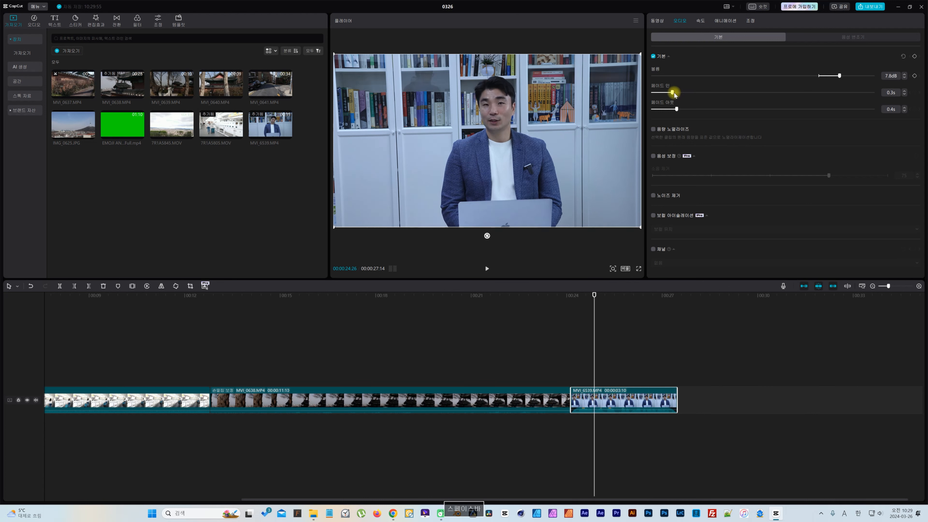
Lengthen the clip's audio fade-in to 1.3 s and play from just before the clip to hear it.
left_click_drag(673, 93, 728, 97)
left_click(567, 298)
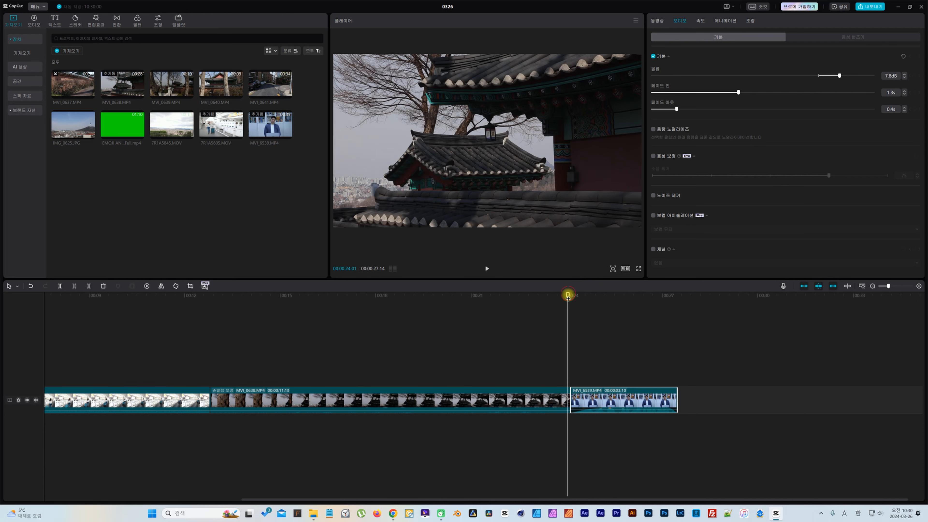
key("space")
key("space")
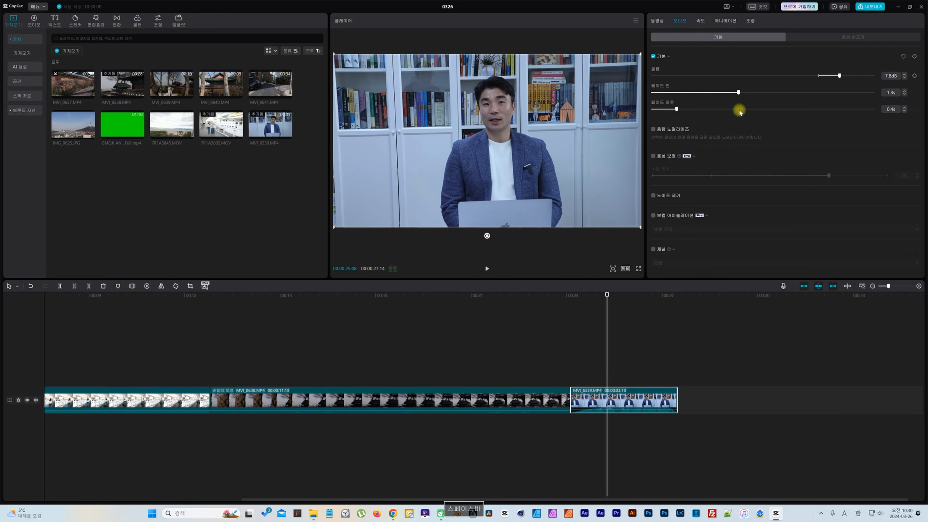
Set the fade-in to 0.2 s and fade-out to 0.3 s, and enable loudness normalization and voice enhancement with noise reduction 75.
left_click_drag(718, 96, 669, 97)
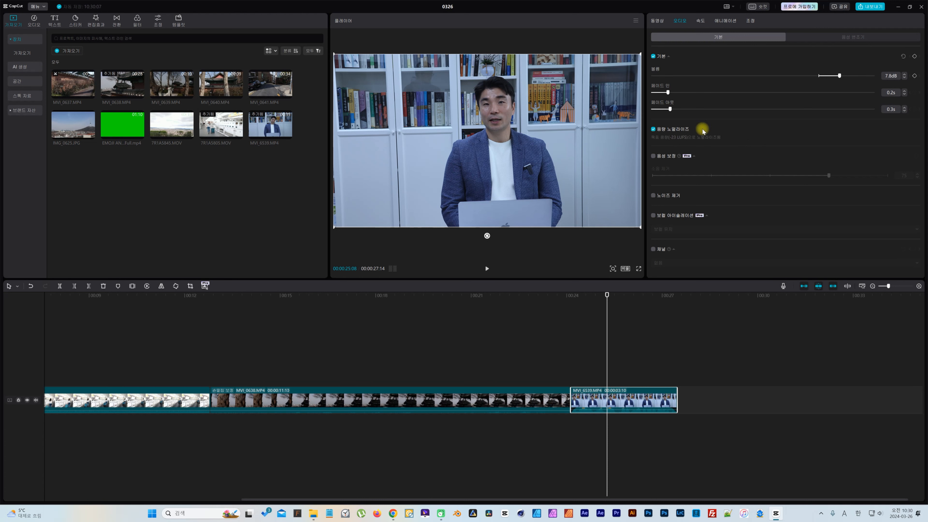
left_click(653, 157)
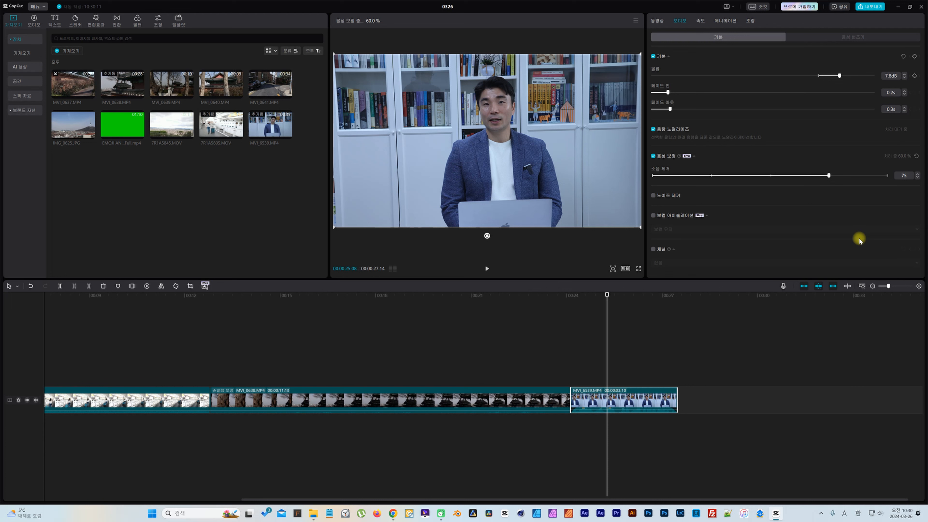
key("space")
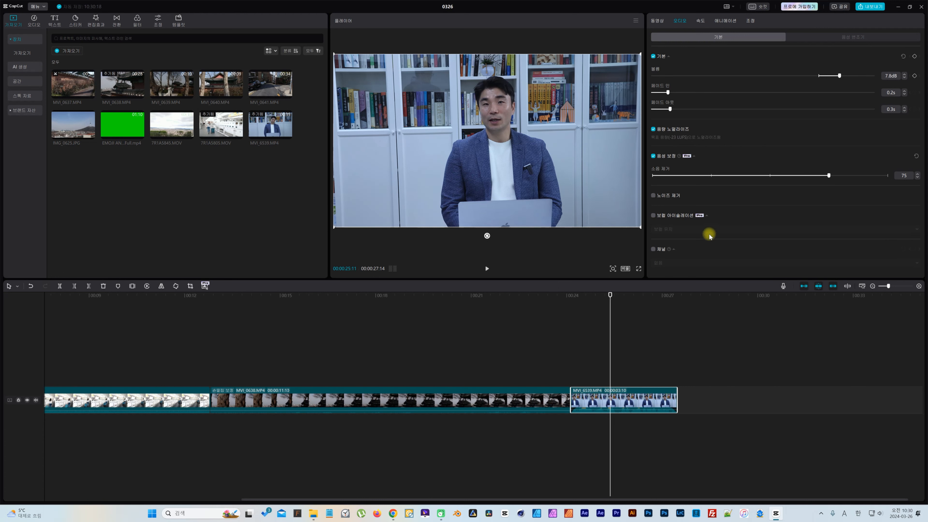
Enable vocal isolation with the keep-vocals option for the MVI_6539.MP4 clip and play it.
left_click(653, 216)
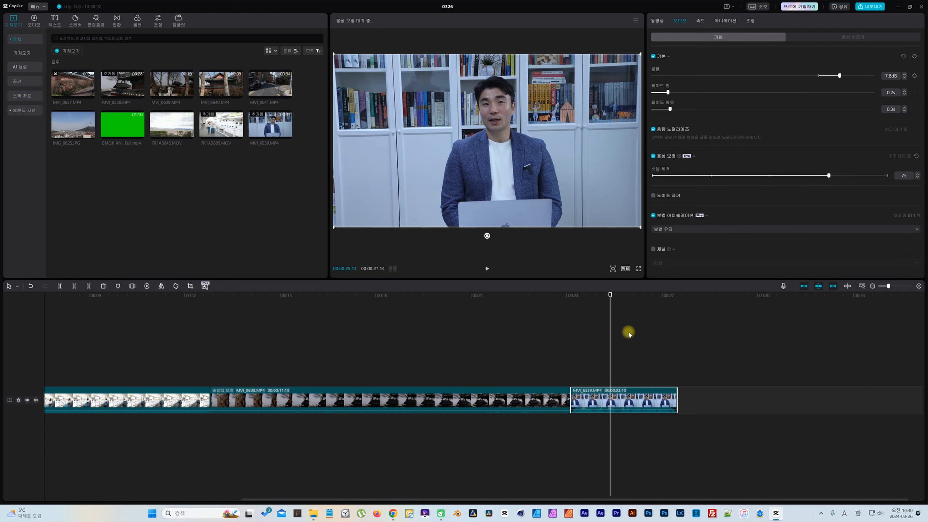
left_click(598, 296)
key("space")
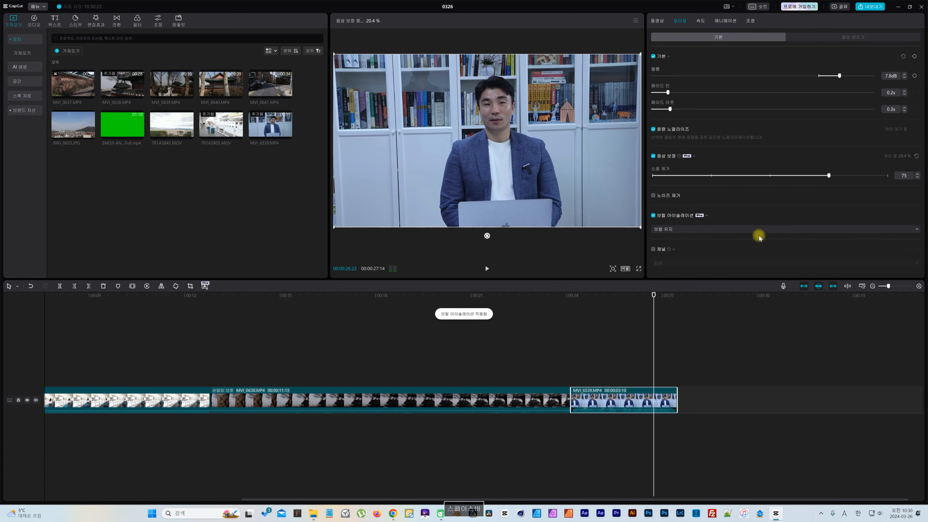
Replay the MVI_6539.MP4 clip from its start to its end to check the processed voice.
key("space")
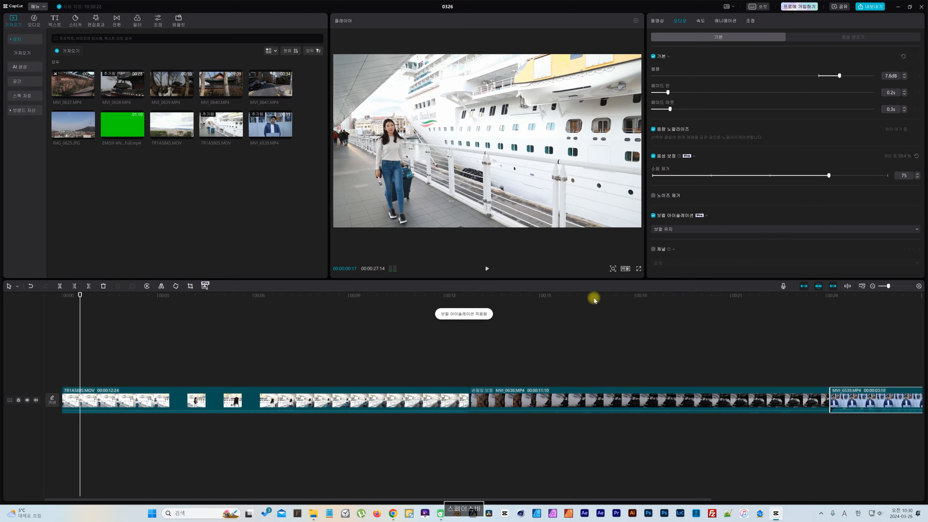
left_click(837, 296)
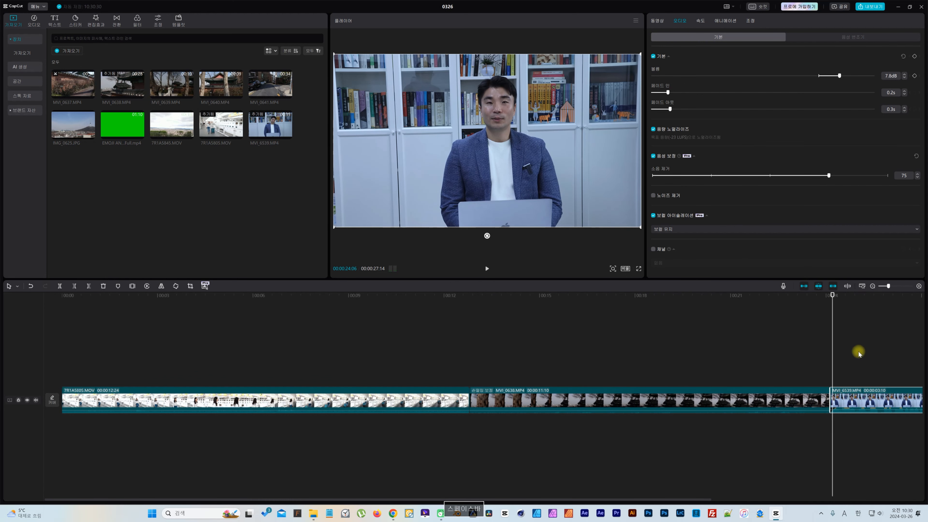
key("space")
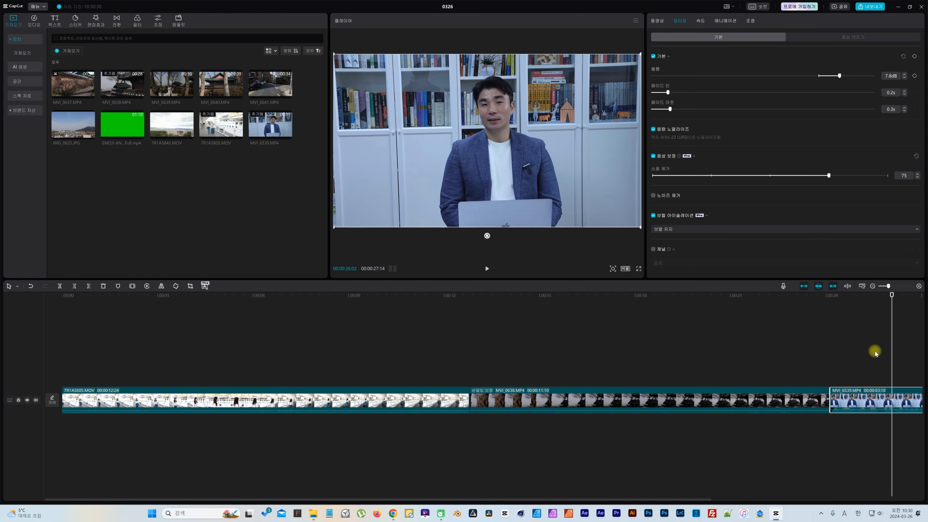
scroll(873, 351, "down", 3)
scroll(585, 332, "up", 3)
key("space")
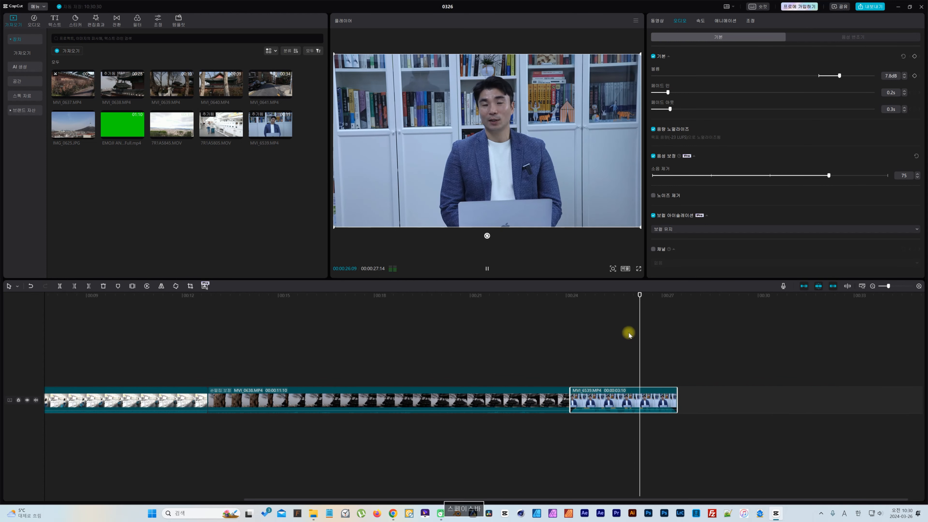
key("space")
Lower the MVI_6539.MP4 clip's volume to 0.4 dB and play it from its start.
left_click_drag(623, 409, 623, 410)
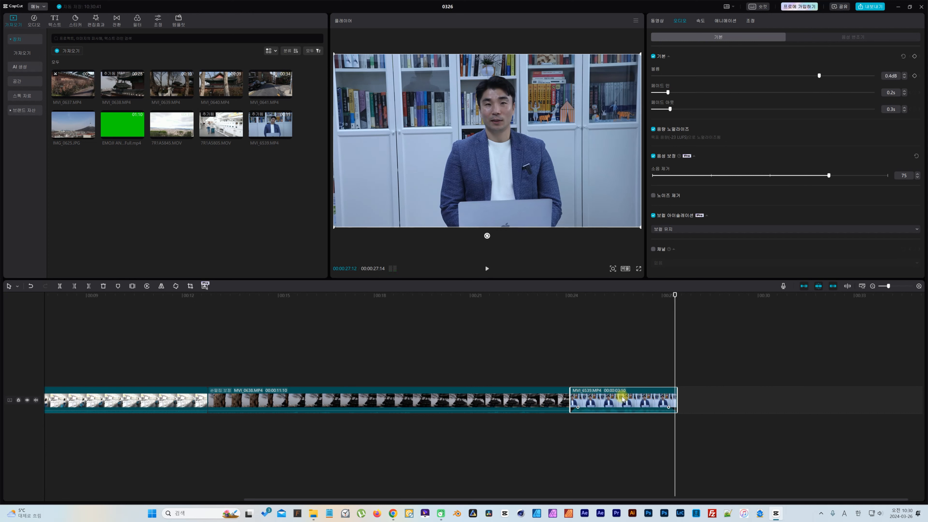
left_click(573, 300)
key("space")
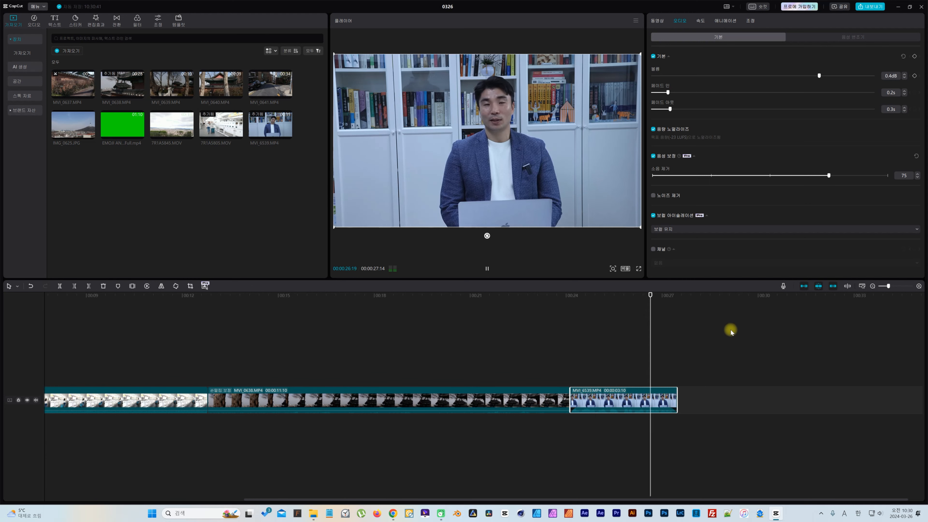
key("space")
key("space")
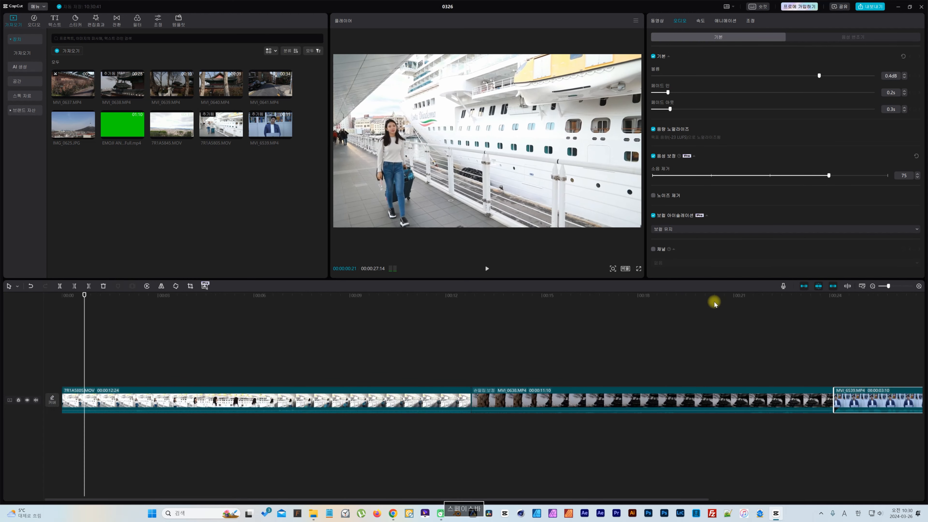
left_click(841, 300)
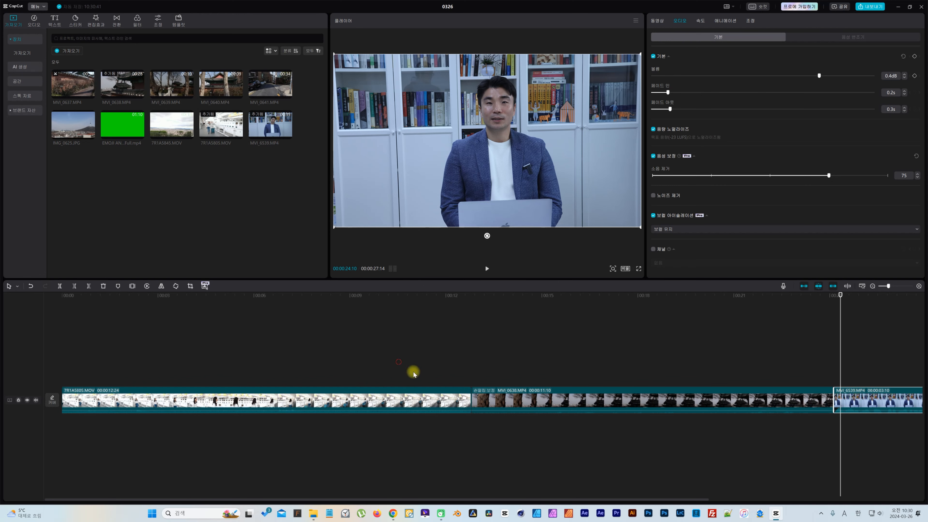
Delete the two clips that precede MVI_6539.MP4 on the timeline.
left_click_drag(414, 374, 501, 404)
key("Delete")
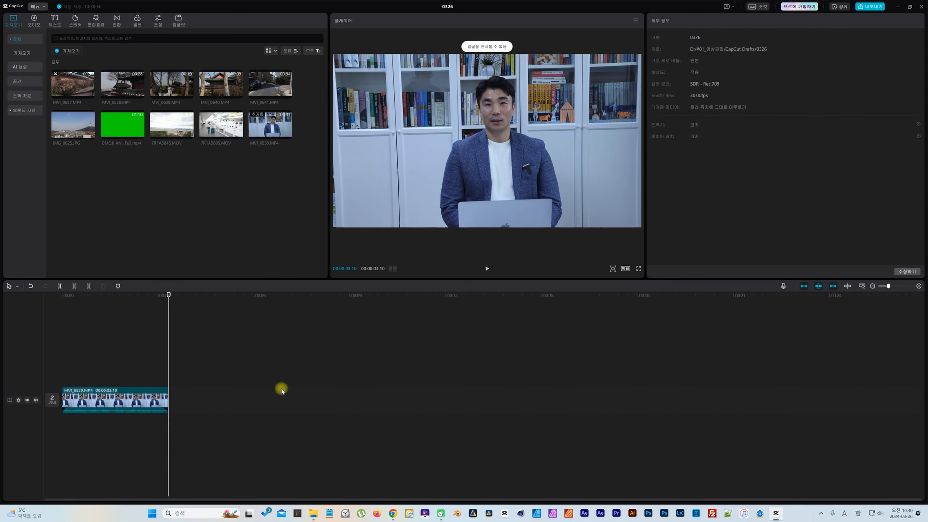
Play the remaining MVI_6539.MP4 clip from the beginning and show its basic audio settings.
left_click(65, 297)
key("space")
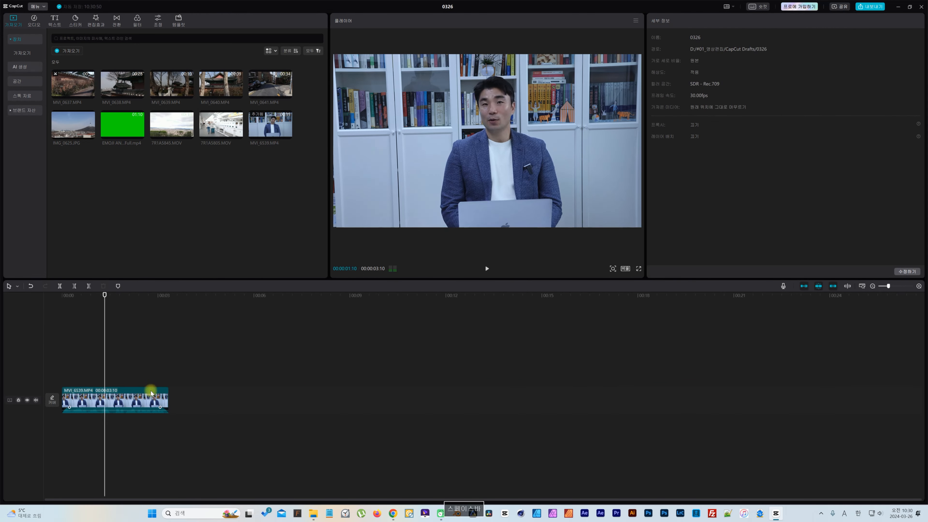
left_click(150, 391)
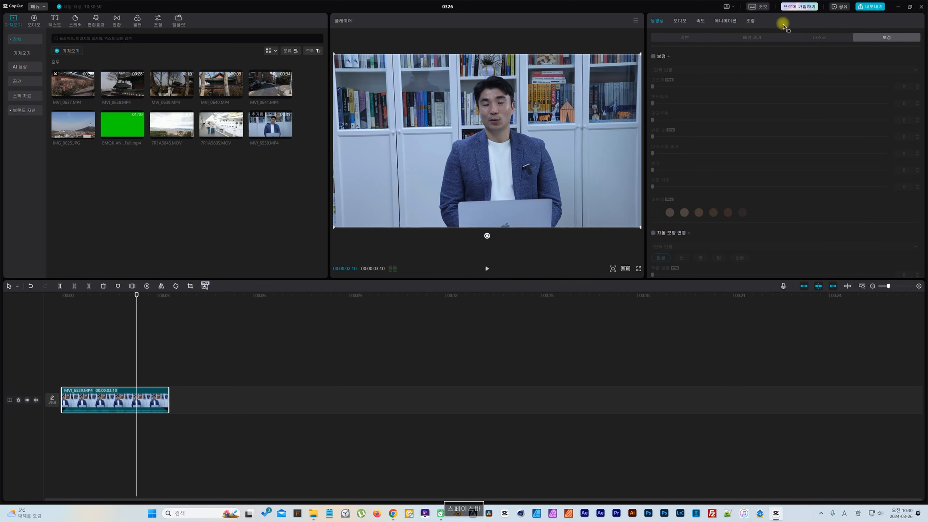
left_click(680, 20)
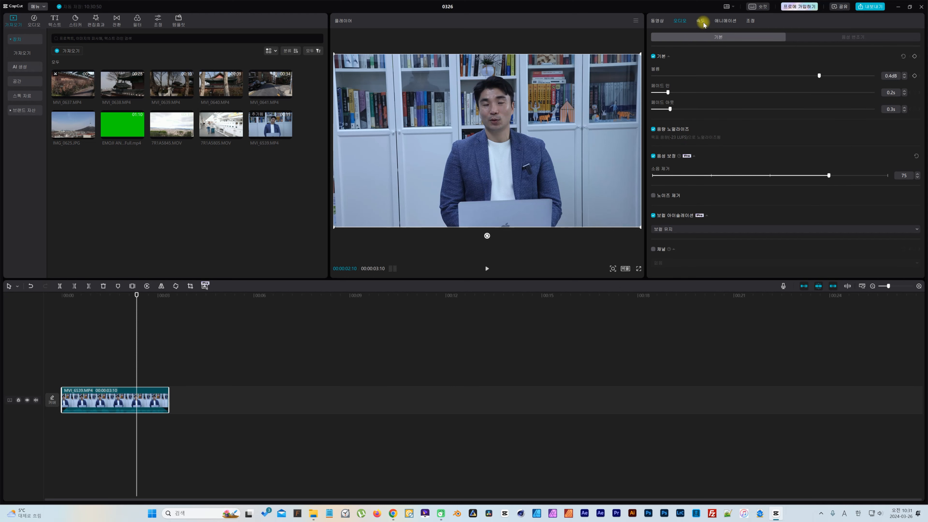
Place 7R1A5805.MOV after the MVI_6539.MP4 clip on the timeline and trim its end to 9 seconds 21 frames.
left_click_drag(229, 128, 236, 397)
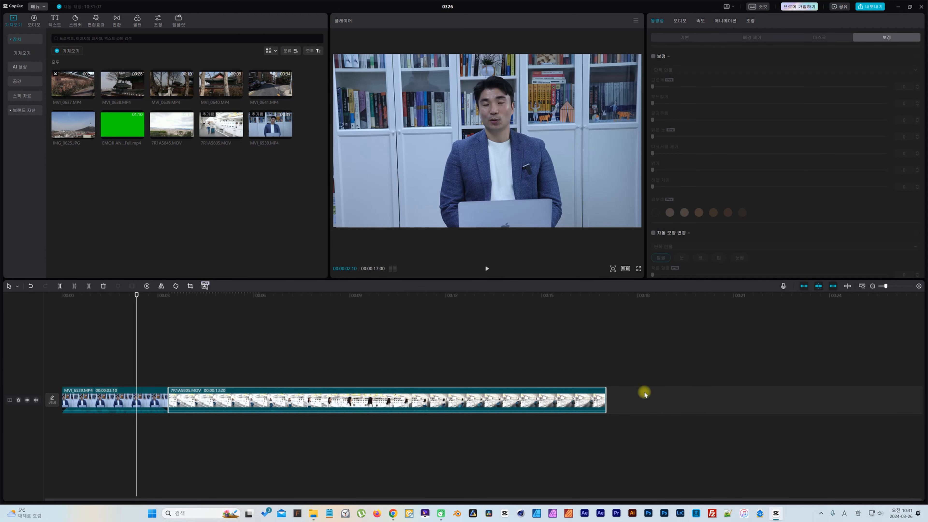
left_click_drag(581, 399, 479, 400)
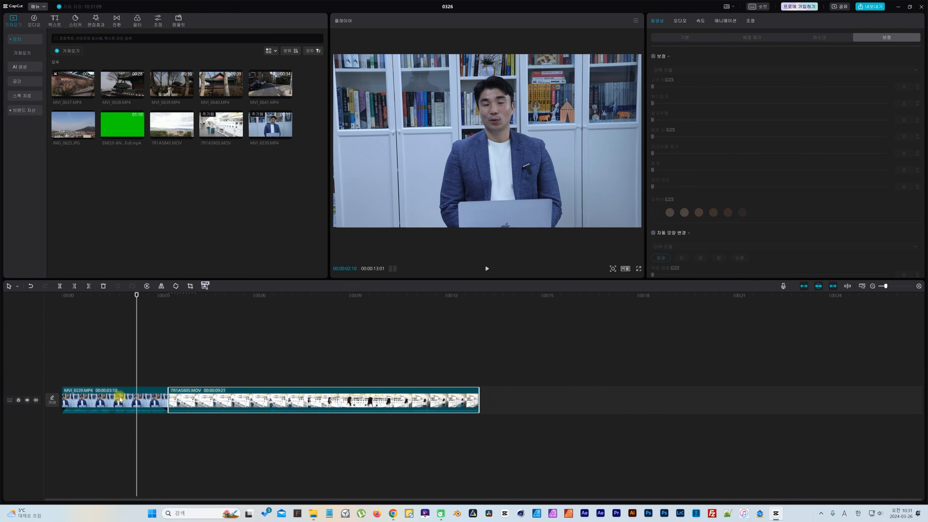
Delete the MVI_6539.MP4 clip from the timeline and trim the end of 7R1A5805.MOV to 3 seconds 9 frames.
left_click(115, 399)
key("Delete")
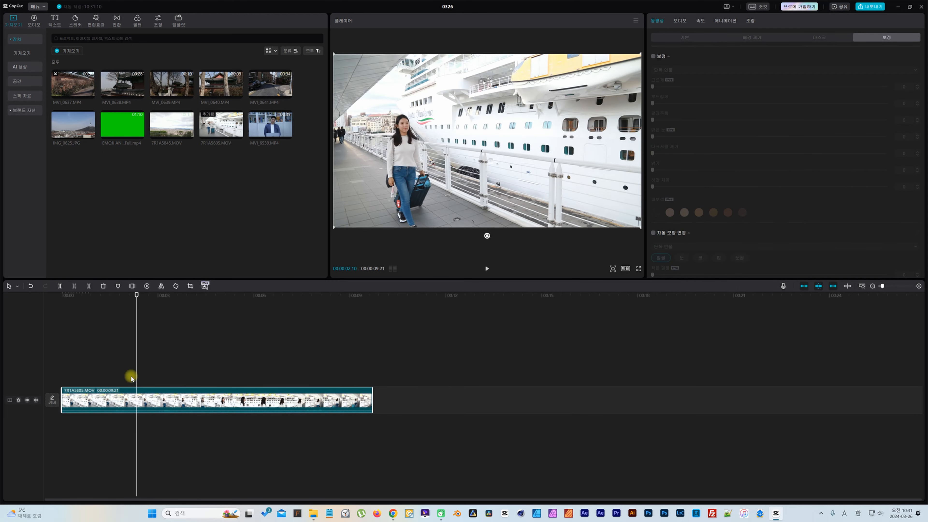
left_click_drag(372, 400, 168, 396)
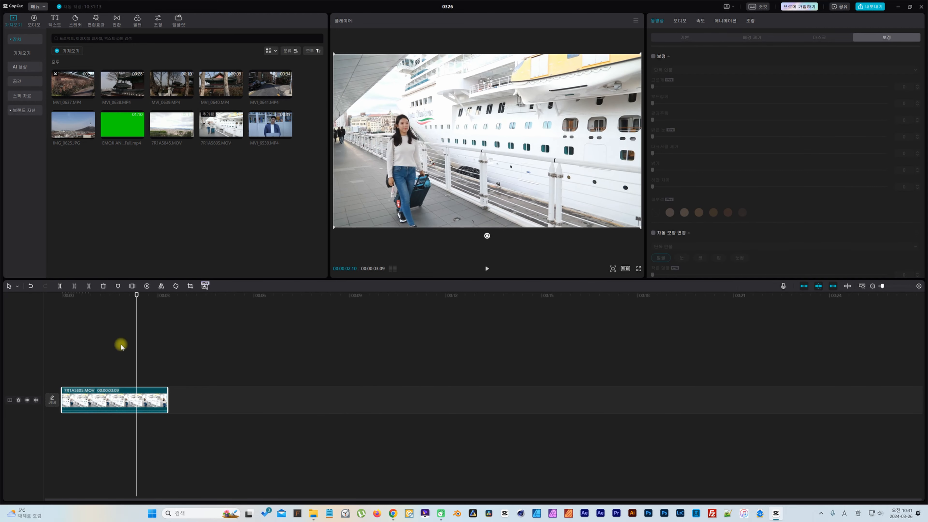
Set the 7R1A5805.MOV clip's speed to 14.4x and play it from its start.
left_click(60, 295)
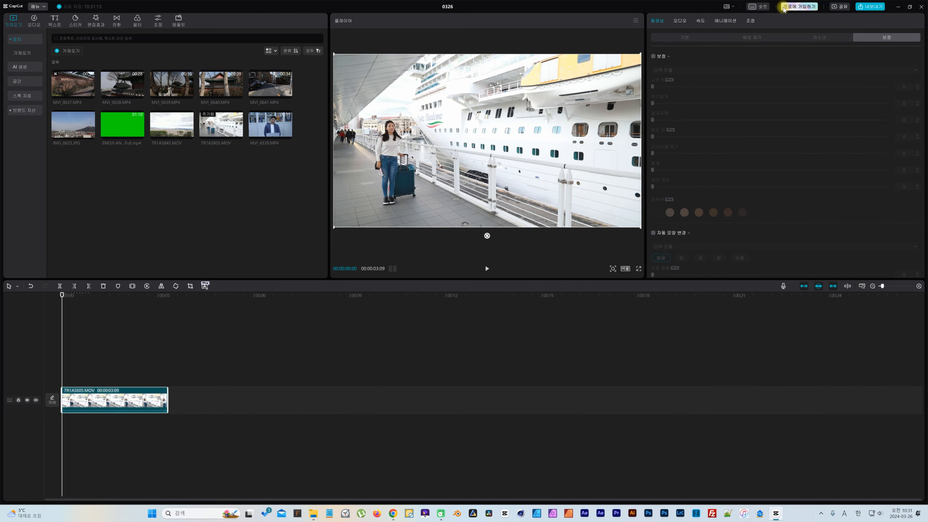
left_click(700, 21)
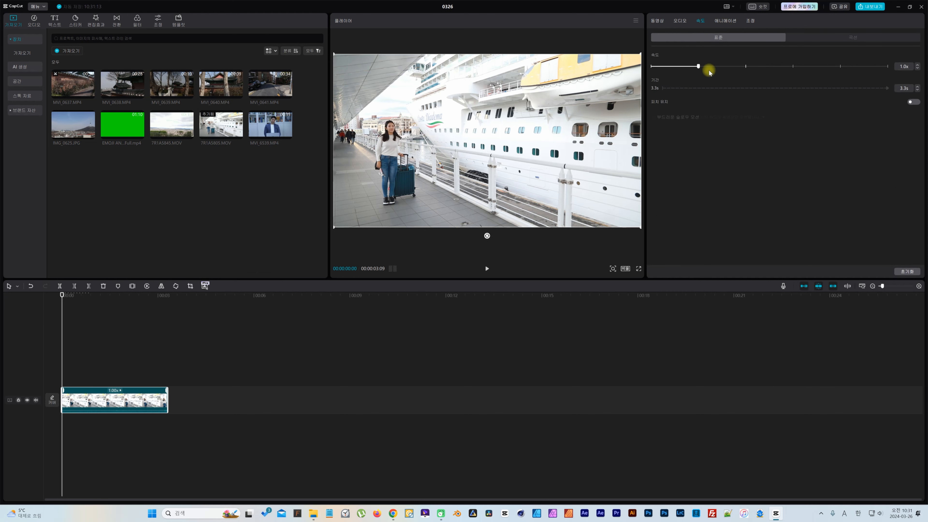
left_click_drag(770, 69, 850, 69)
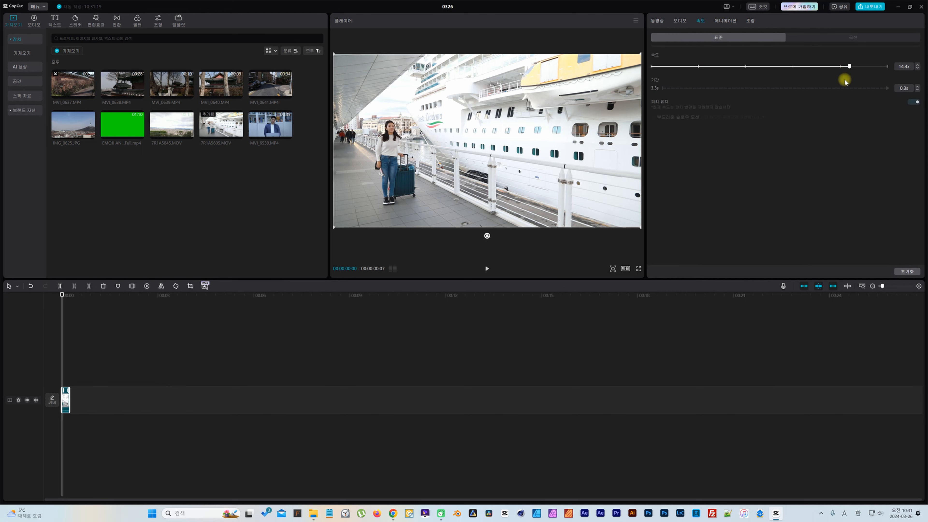
key("space")
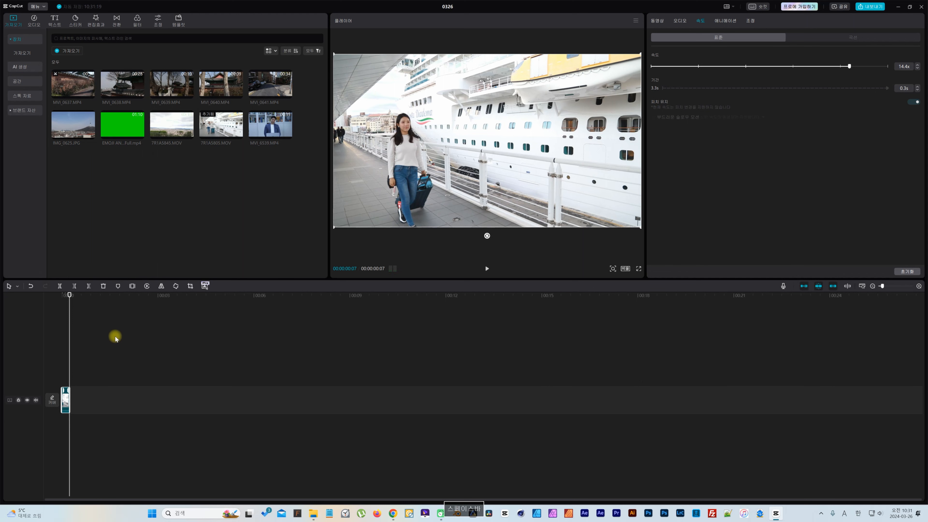
Reduce the 7R1A5805.MOV clip's speed to 3.3x and play it from the beginning.
left_click_drag(843, 69, 766, 69)
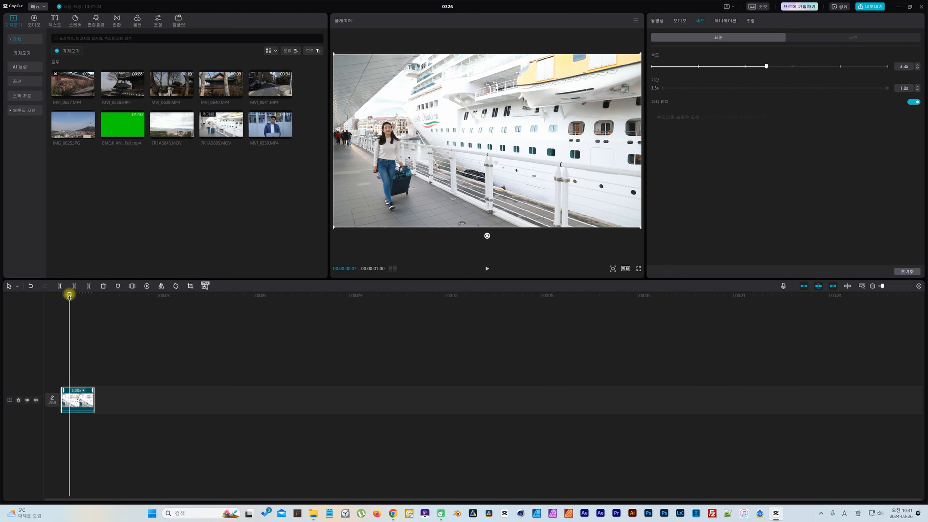
left_click_drag(69, 296, 35, 296)
key("space")
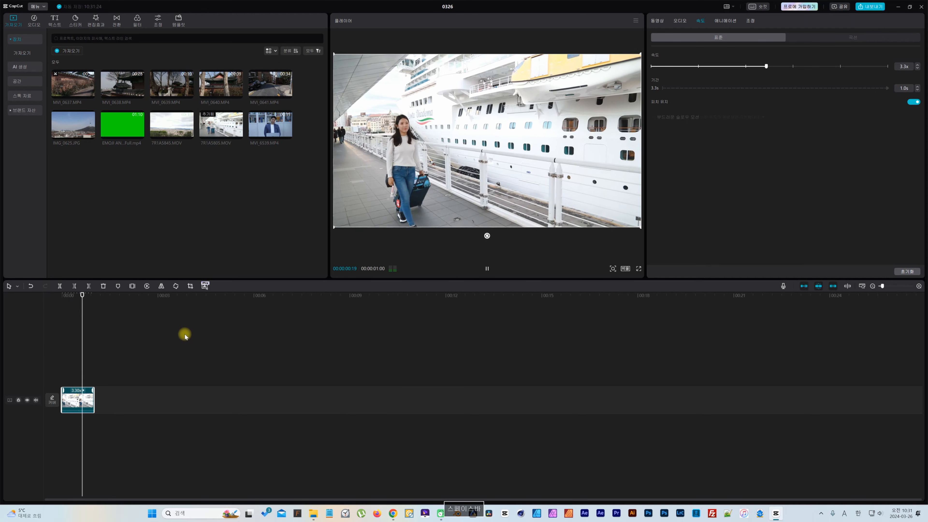
Slow the 7R1A5805.MOV clip down to 0.4x and play through it, pausing along the way.
left_click_drag(766, 66, 666, 75)
key("space")
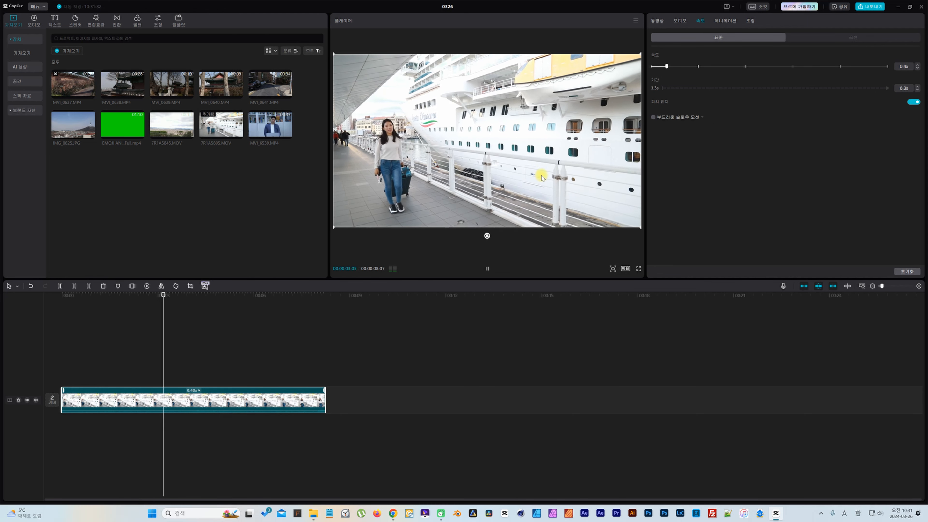
key("space")
key("space")
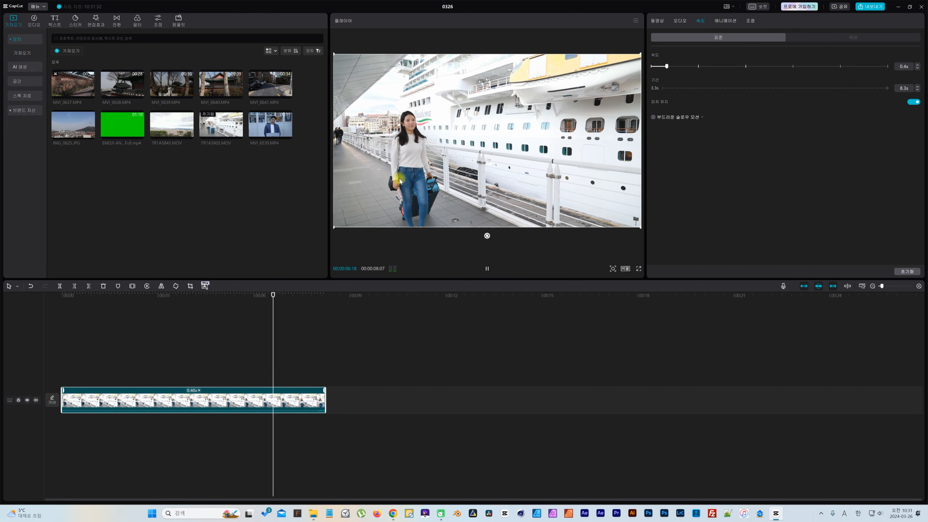
key("space")
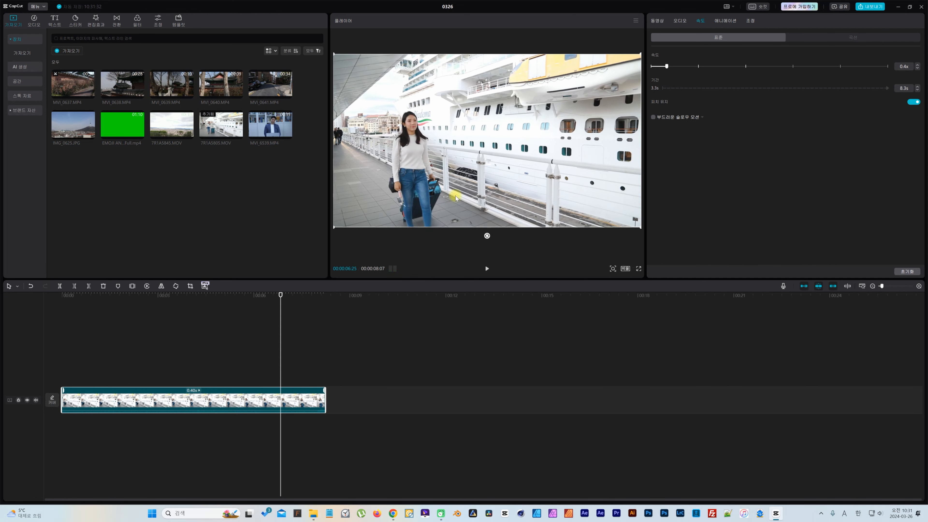
key("space")
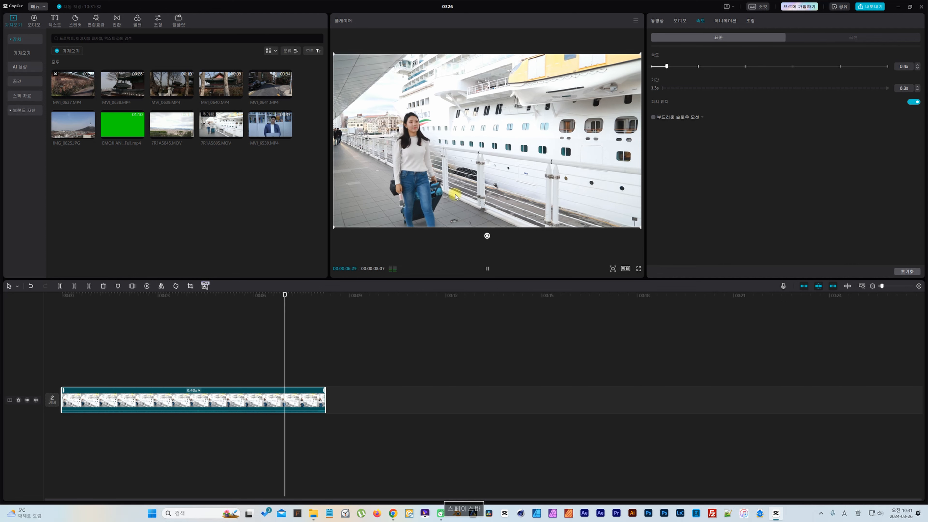
key("space")
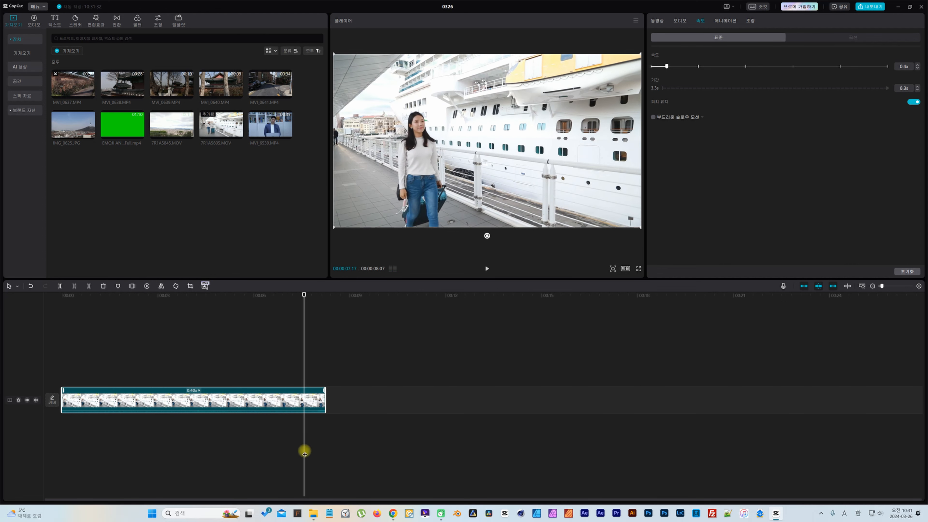
Import Drift Car In Drift Championship 9.mov into the project media from D:\05_강의자료\4_타임리맵핑.
left_click(314, 514)
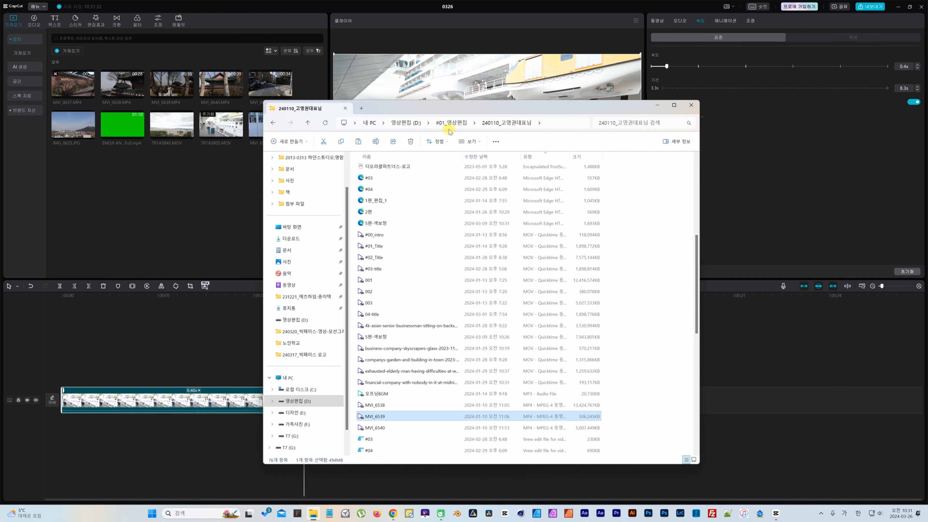
left_click(423, 124)
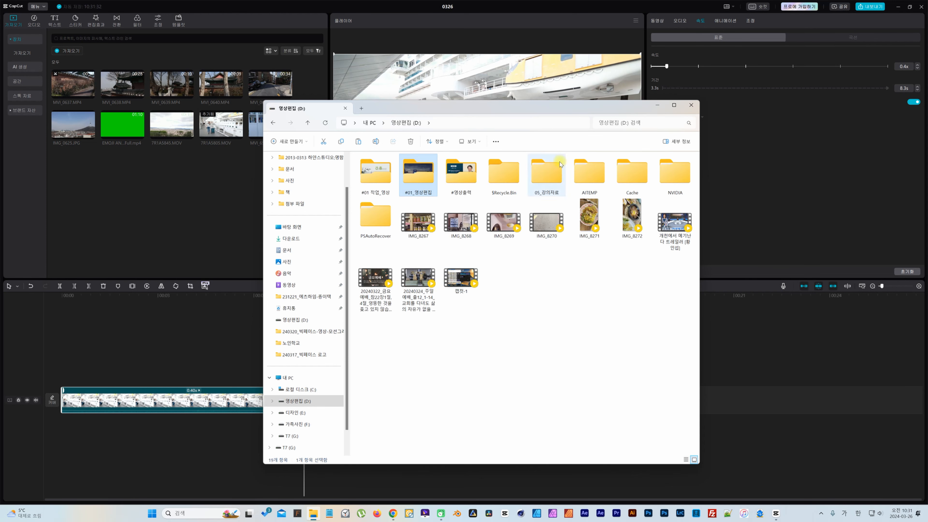
double_click(547, 172)
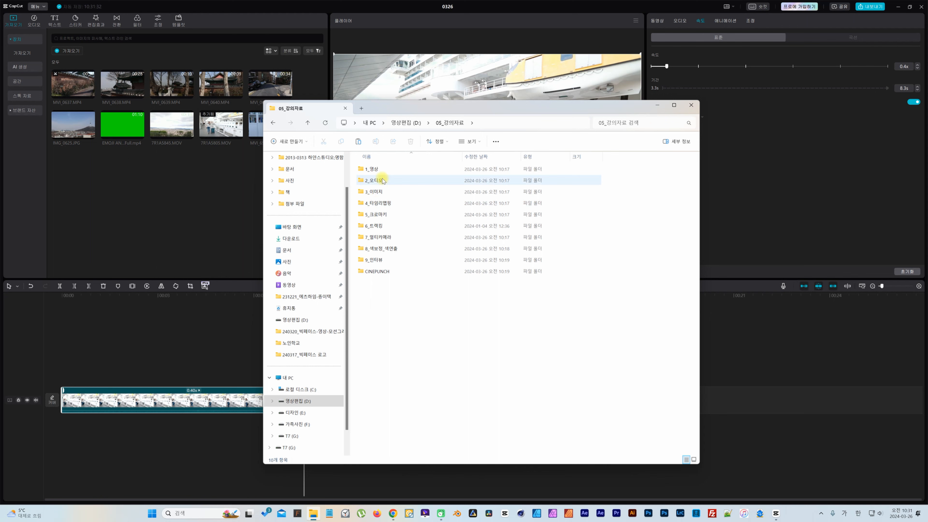
double_click(388, 203)
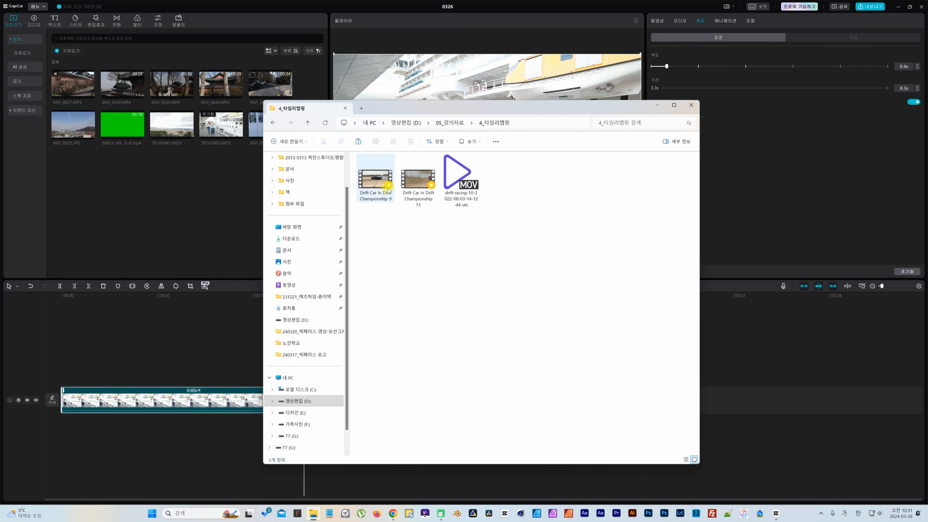
left_click_drag(377, 182, 198, 214)
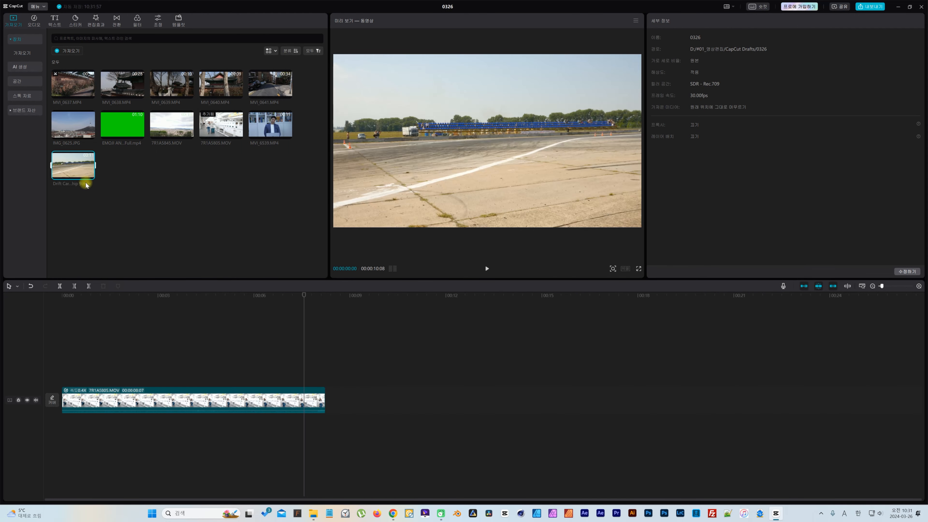
Replace the 7R1A5805.MOV clip on the timeline with Drift Car In Drift Championship 9.mov and play its opening two seconds.
left_click(116, 401)
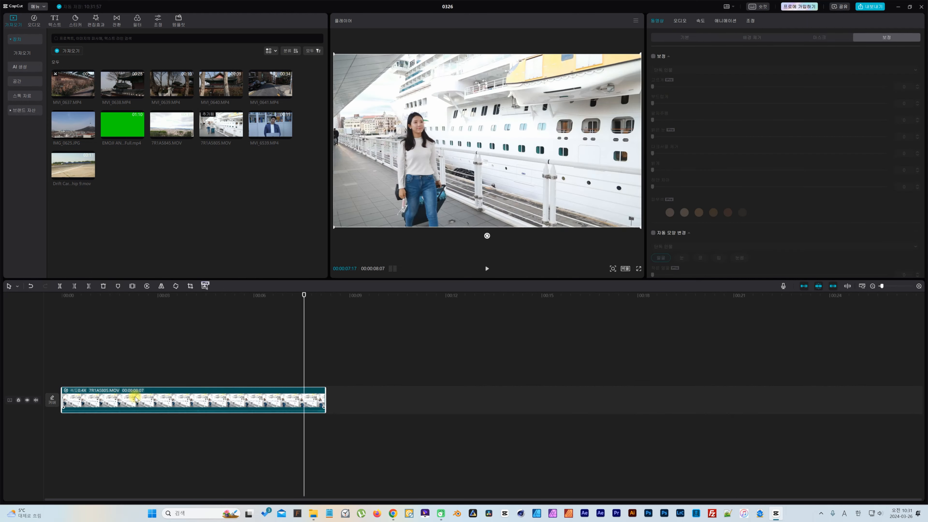
key("Delete")
left_click_drag(72, 175, 72, 397)
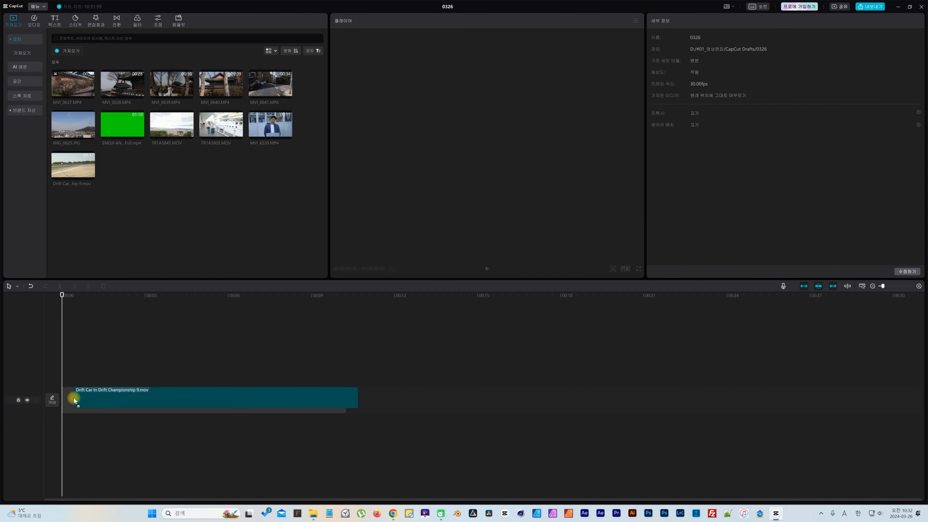
key("space")
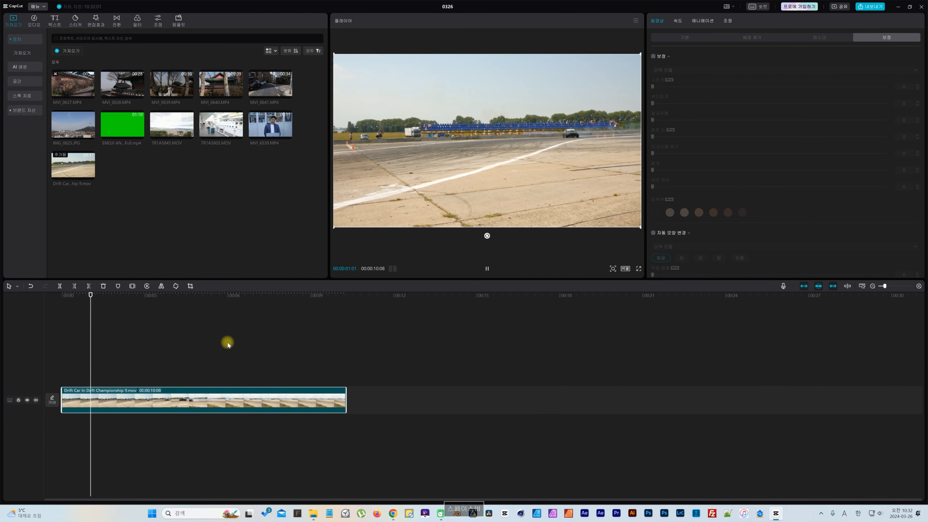
key("space")
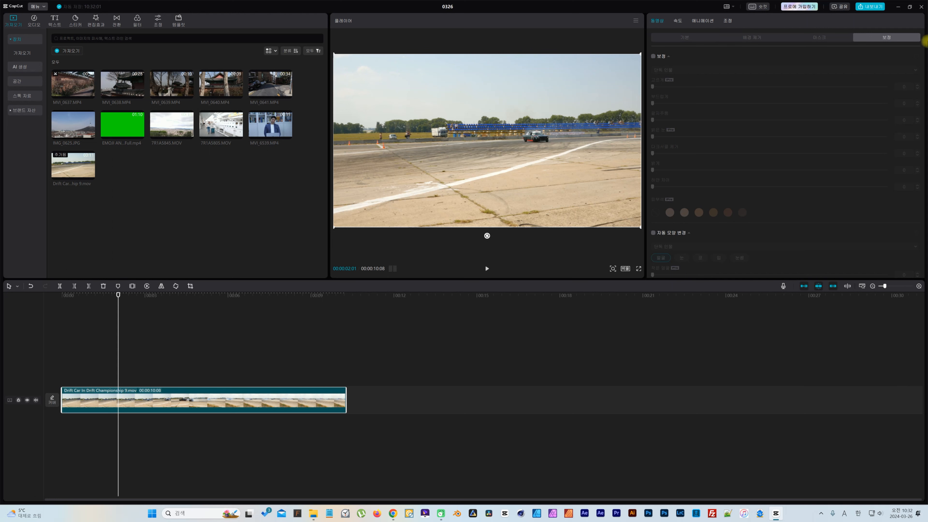
Show the drift car clip's speed settings and trim its start and end to leave 4 seconds.
left_click(678, 21)
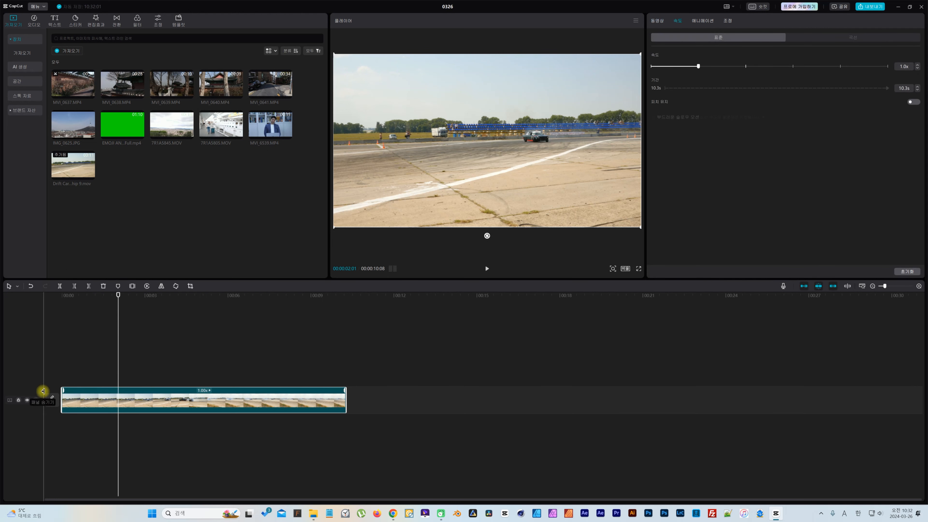
left_click_drag(62, 399, 117, 398)
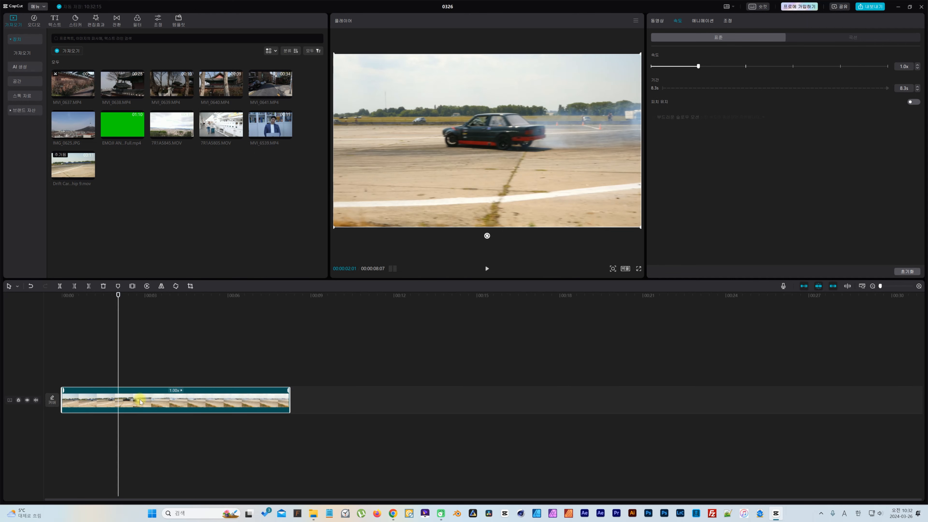
left_click_drag(287, 397, 173, 398)
mouse_move(113, 299)
left_mouse_down()
mouse_move(94, 297)
mouse_move(126, 297)
left_mouse_up()
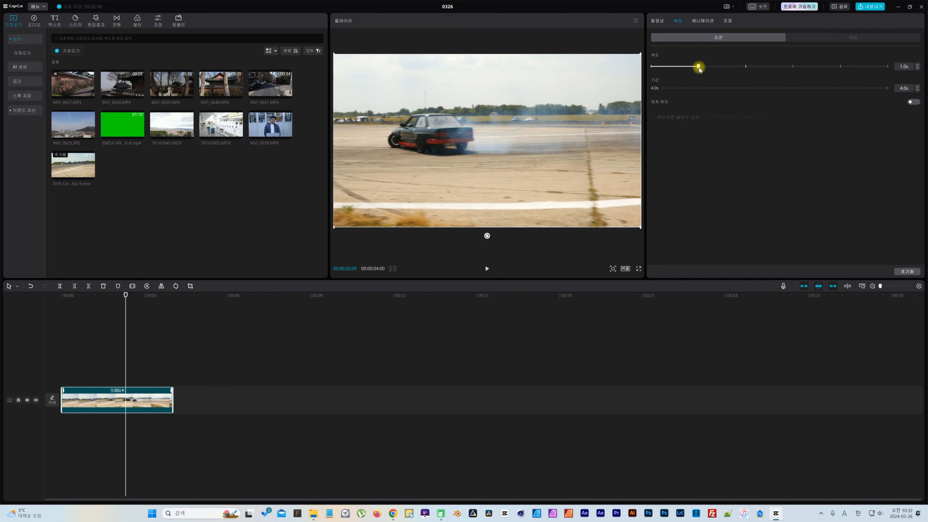
Set the drift car clip's speed to 0.3x and play it from near the beginning.
left_click_drag(664, 67, 664, 67)
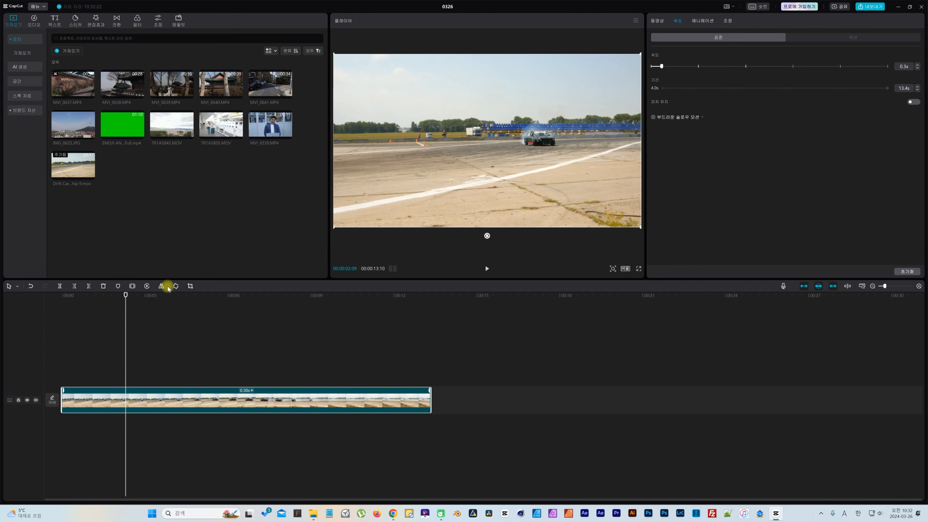
left_click_drag(125, 294, 72, 296)
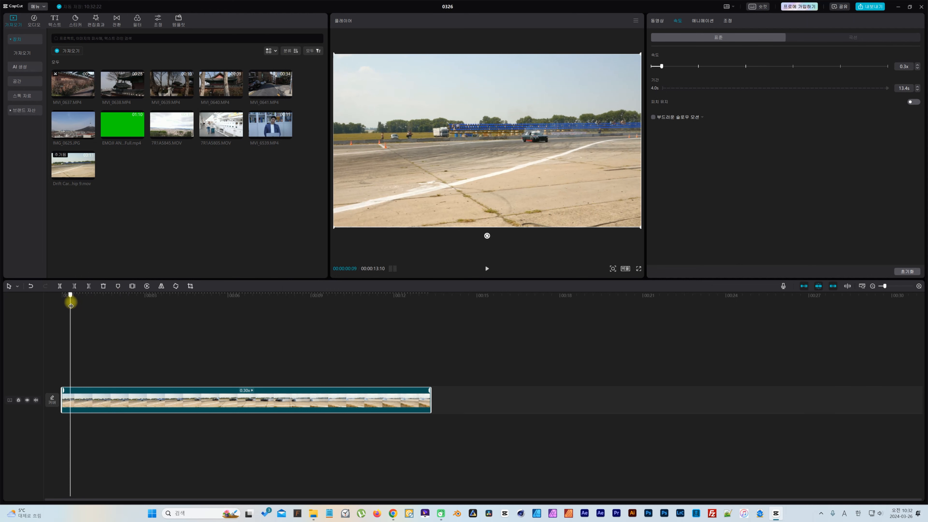
key("space")
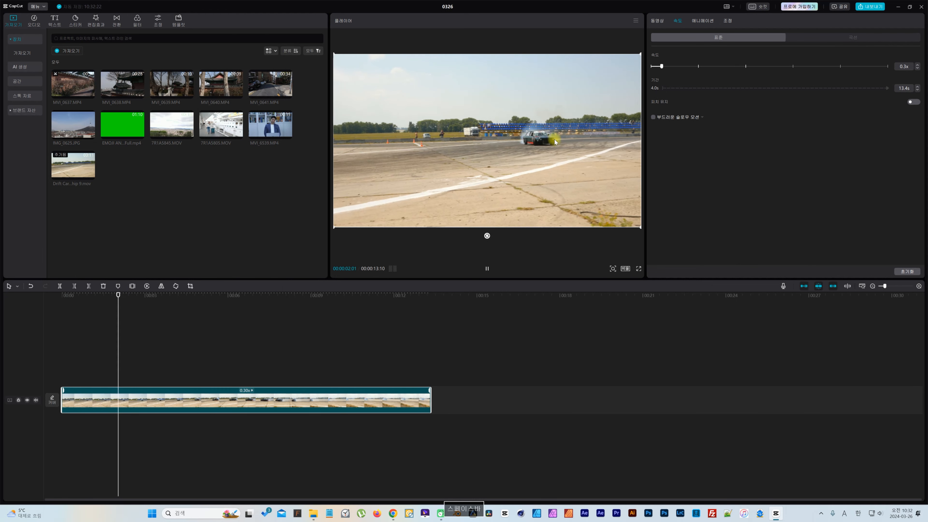
key("space")
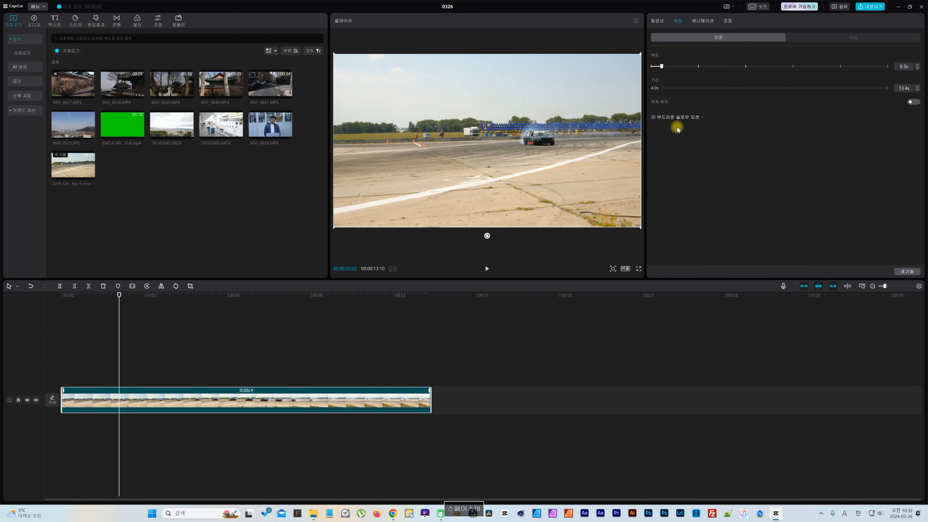
Enable smooth slow motion (부드러운 슬로우 모션) with frame blending (프레임 혼합) for the drift car clip and play the result.
left_click(653, 118)
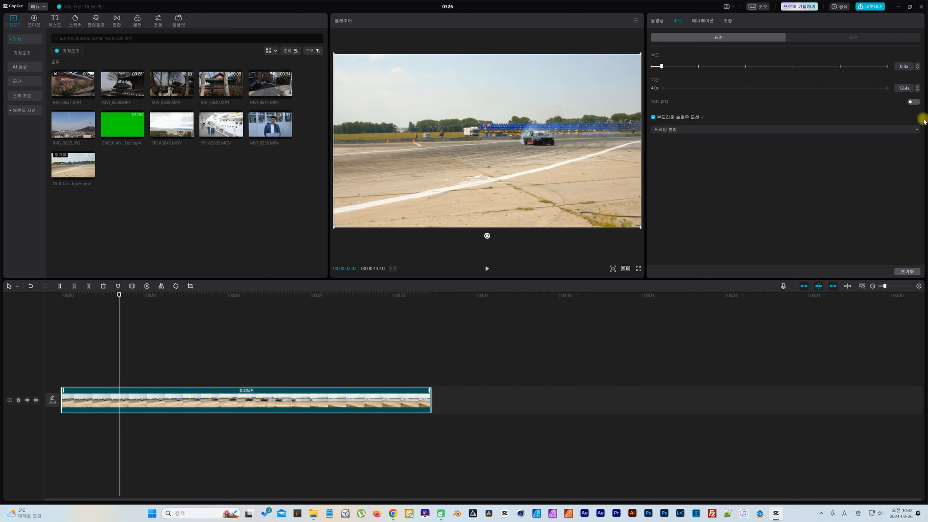
key("space")
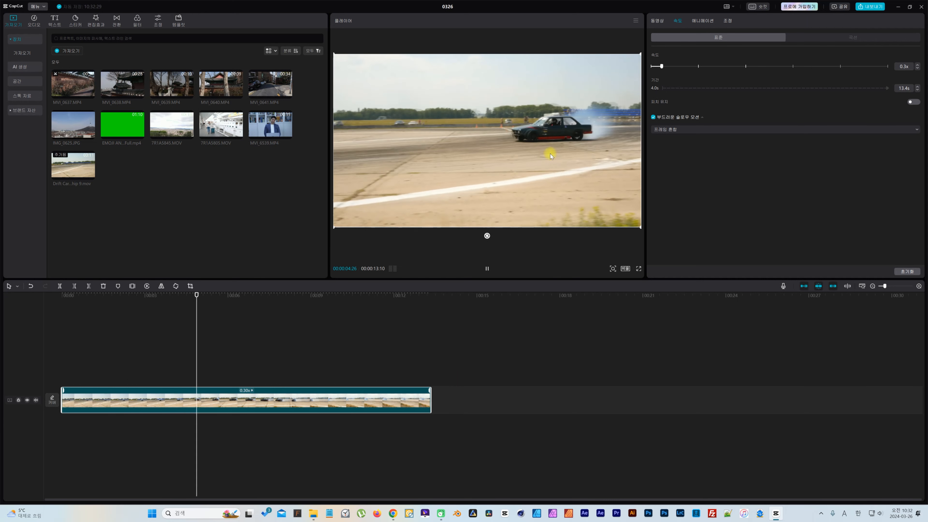
key("space")
key("space")
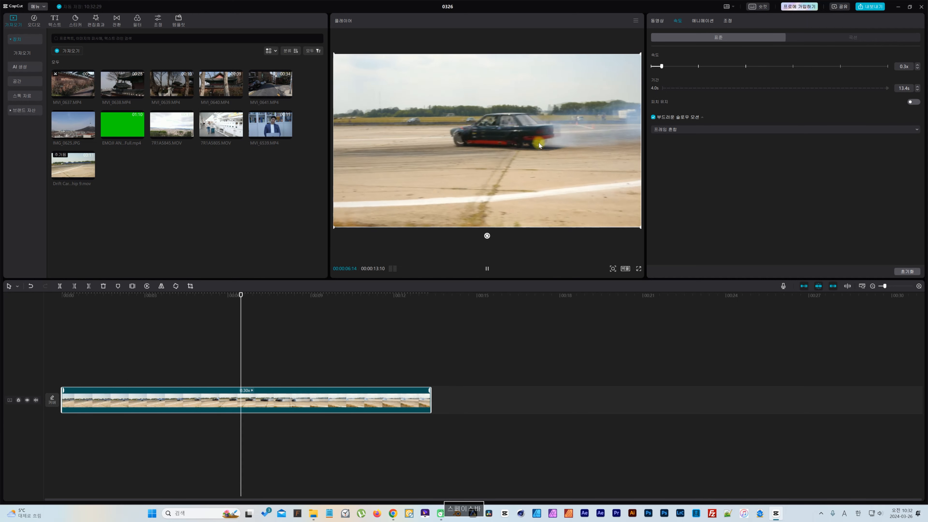
key("space")
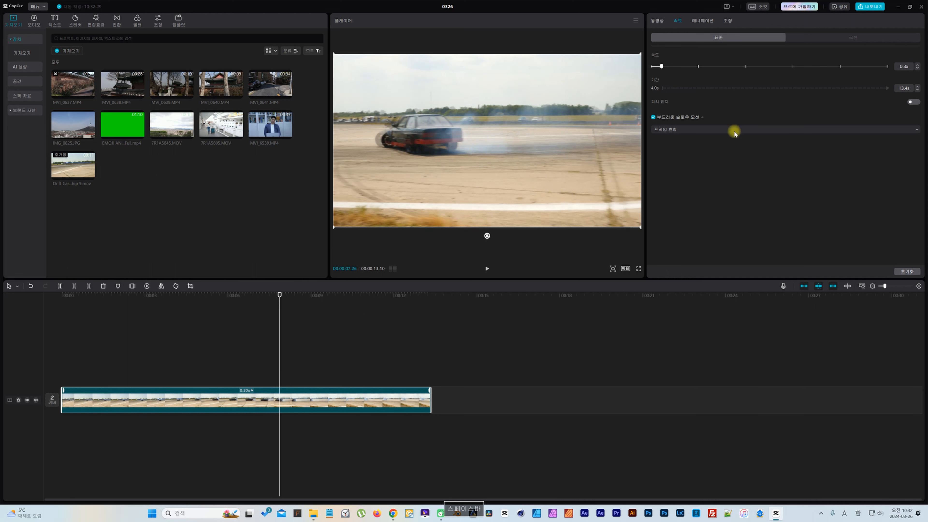
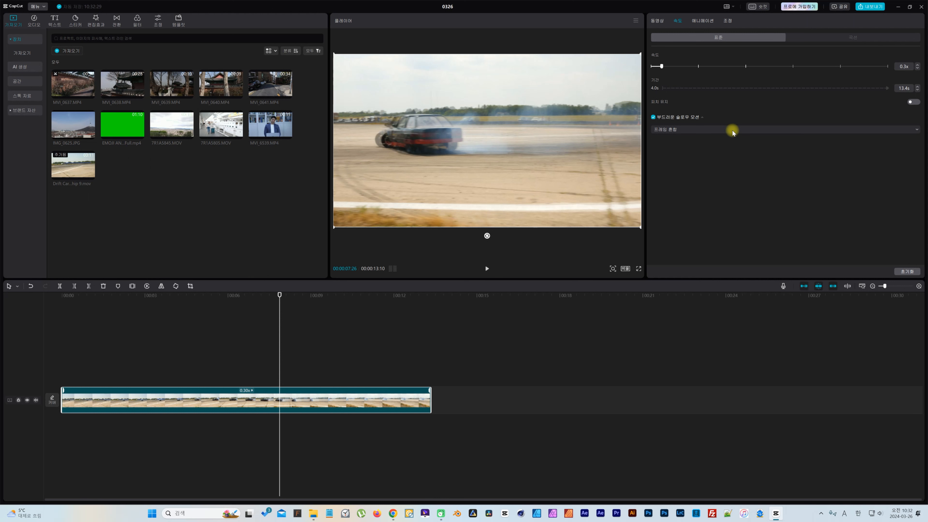
Switch the drift car clip's smooth slow motion method to optical flow (광학 흐름).
left_click(727, 132)
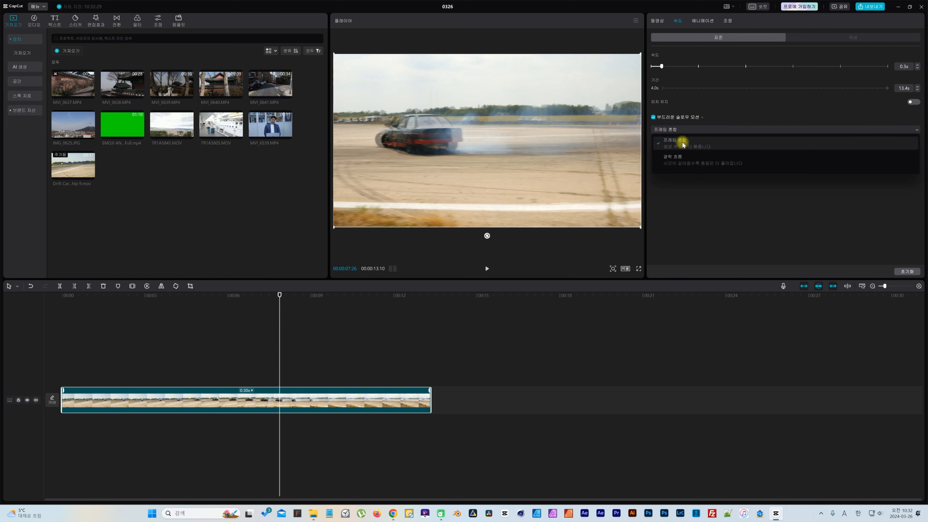
left_click(681, 164)
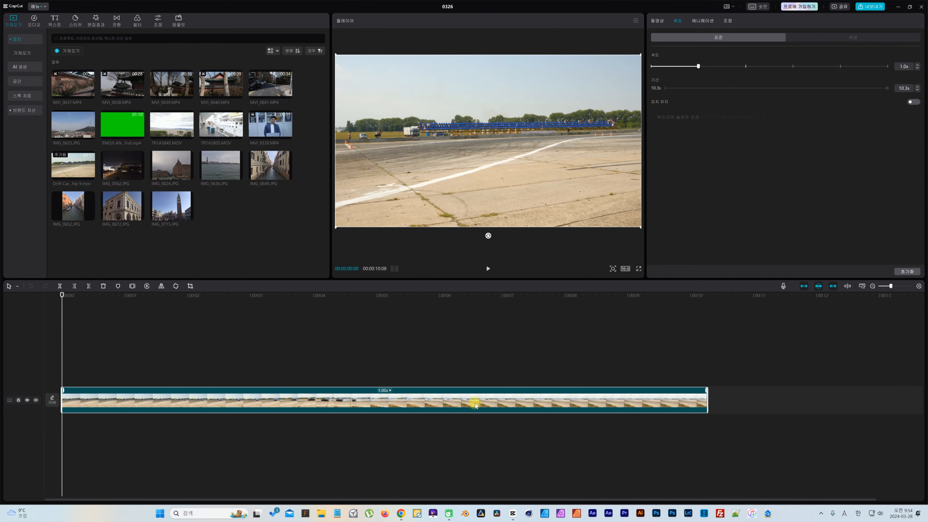
Apply the hero (영웅) speed curve preset to the drift car clip and play it from just before 1 second.
left_click_drag(85, 297, 215, 307)
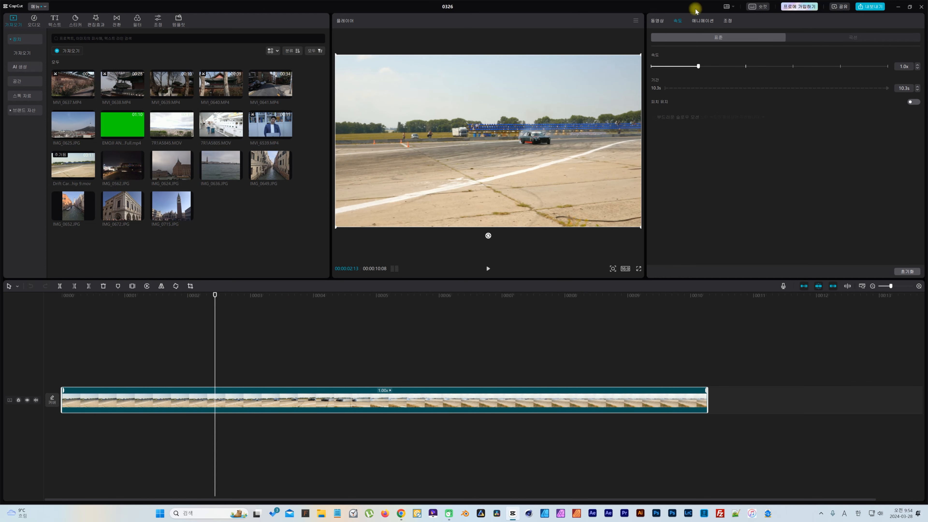
left_click(840, 38)
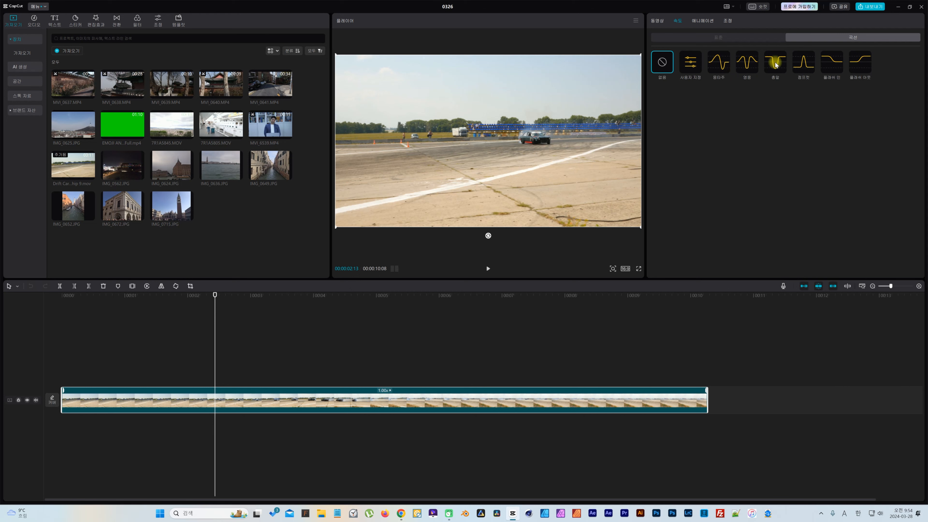
left_click(746, 65)
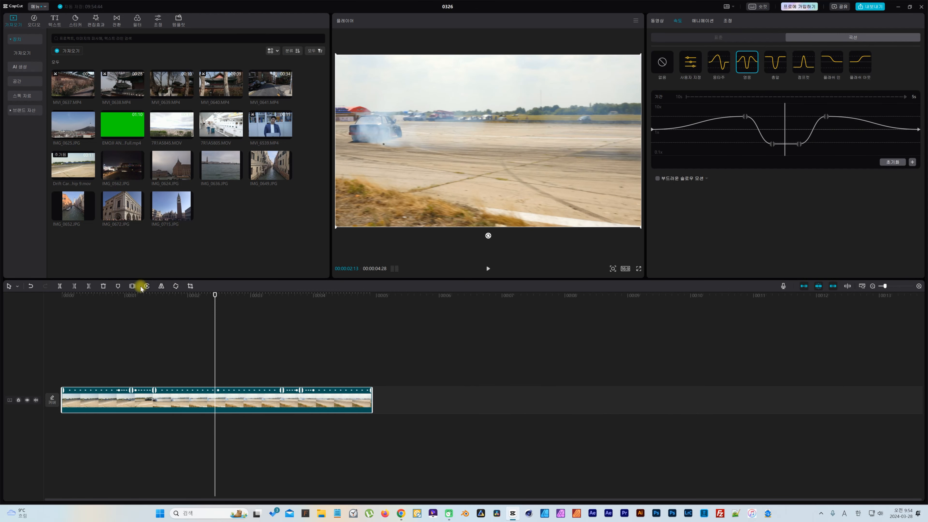
left_click(117, 296)
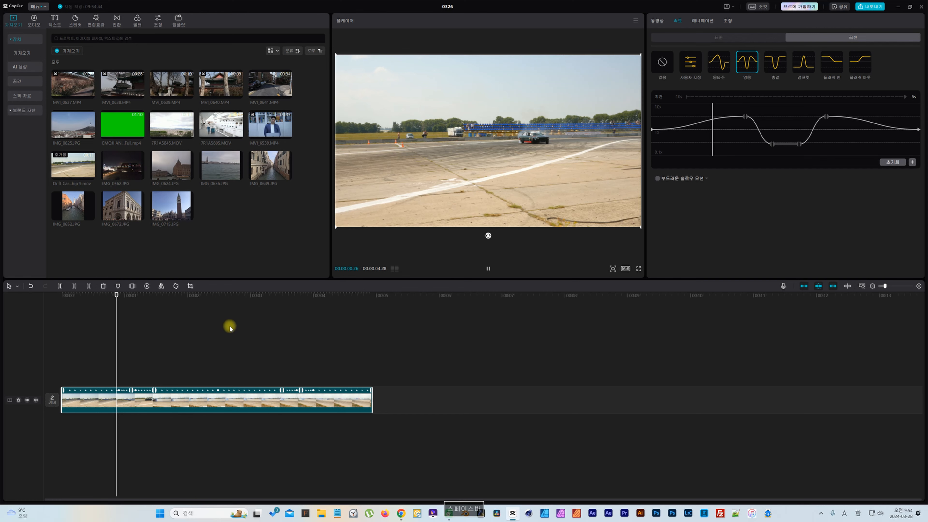
key("space")
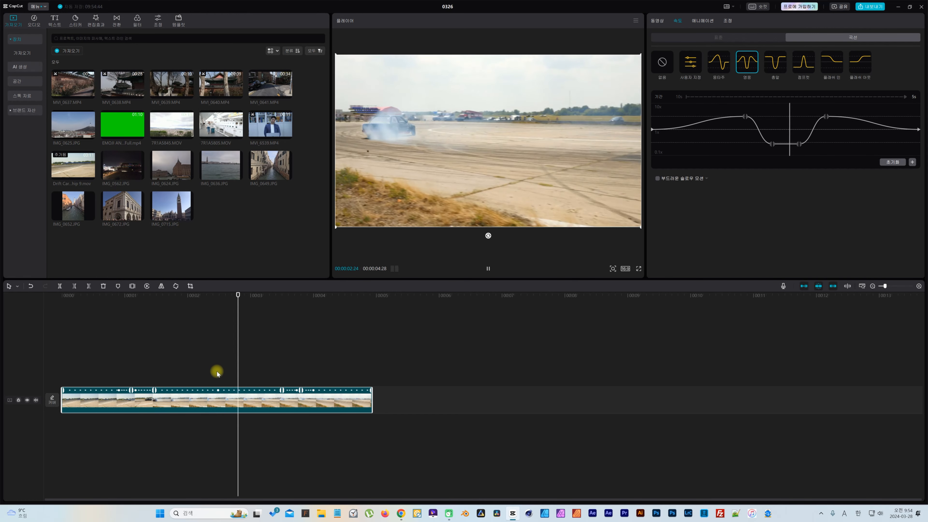
key("space")
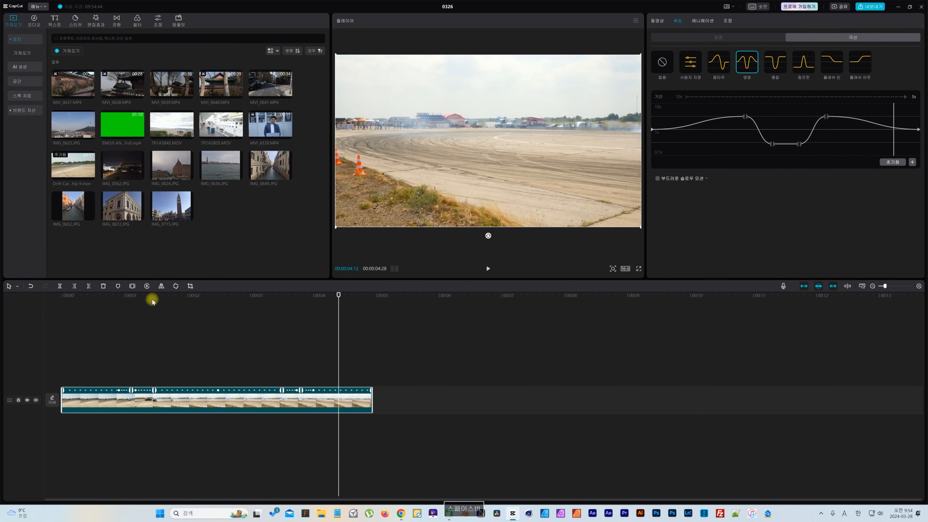
Shift the hero curve's first peak and first low point slightly earlier and play the clip from just before the slowdown.
mouse_move(145, 295)
left_mouse_down()
mouse_move(124, 295)
mouse_move(153, 298)
left_mouse_up()
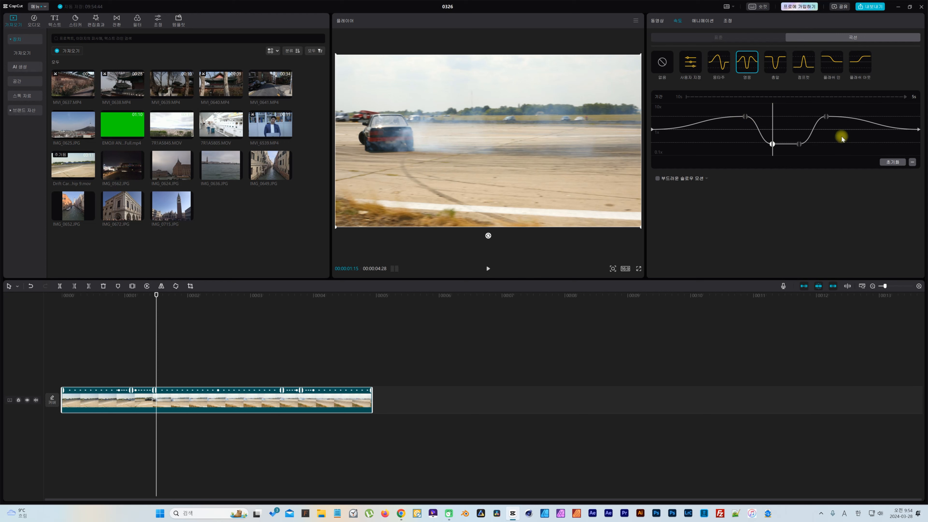
left_click(743, 117)
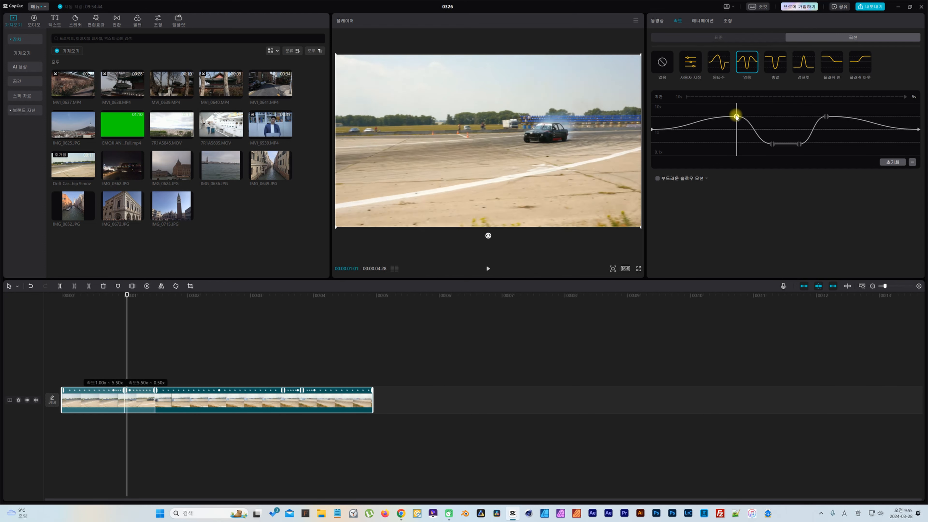
left_click_drag(743, 117, 733, 117)
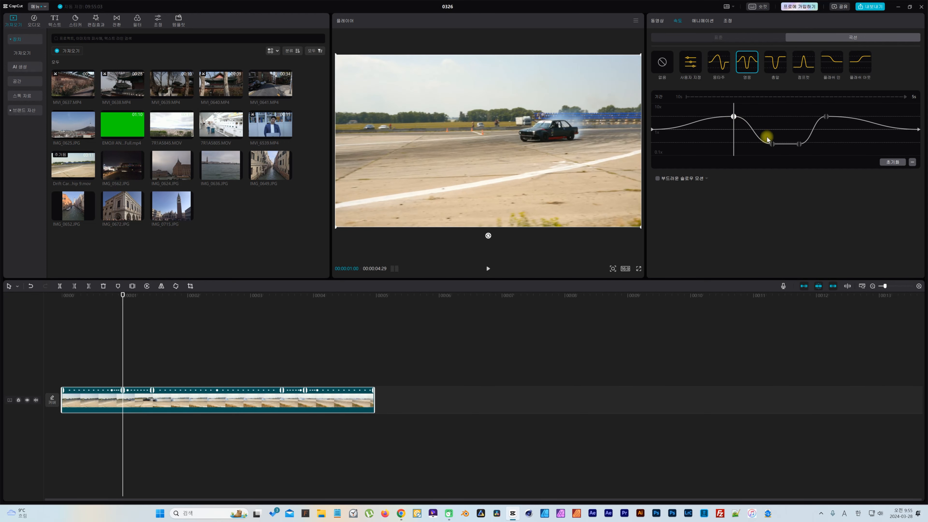
left_click(772, 144)
left_click_drag(765, 146, 765, 145)
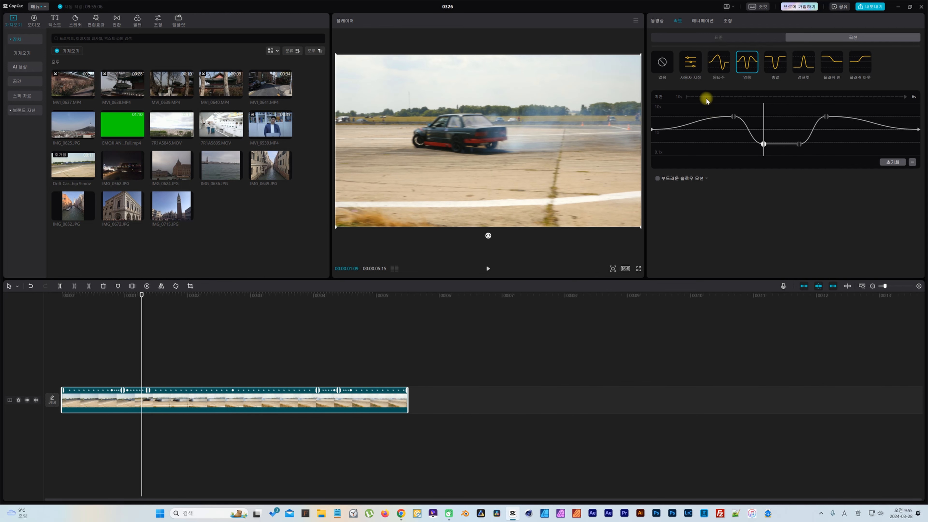
left_click(112, 295)
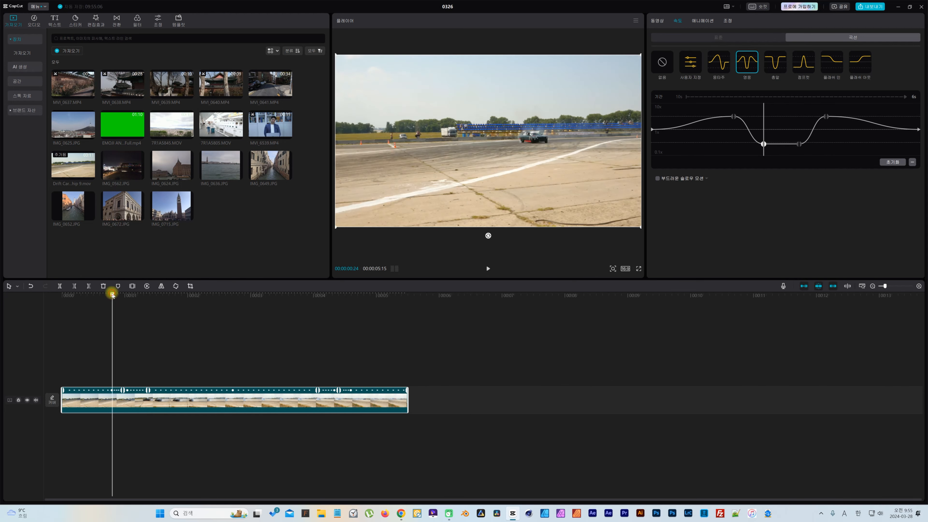
key("space")
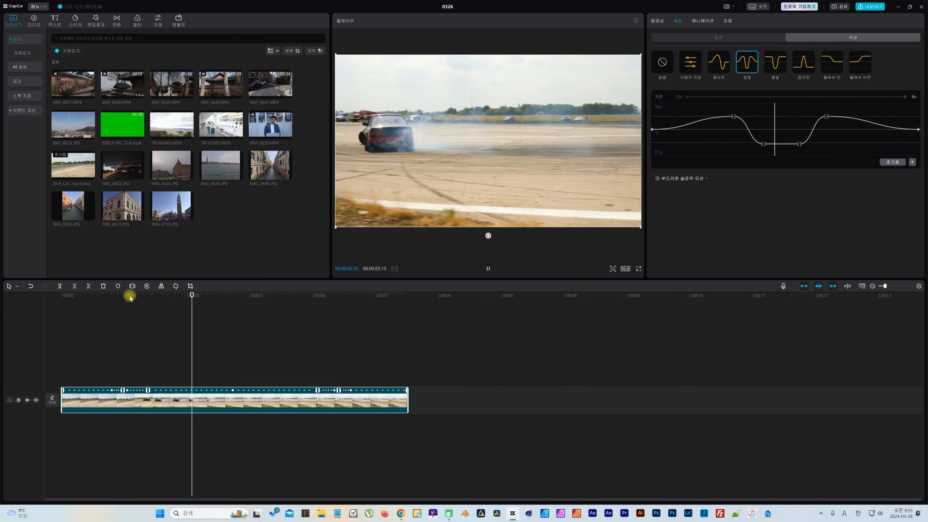
key("space")
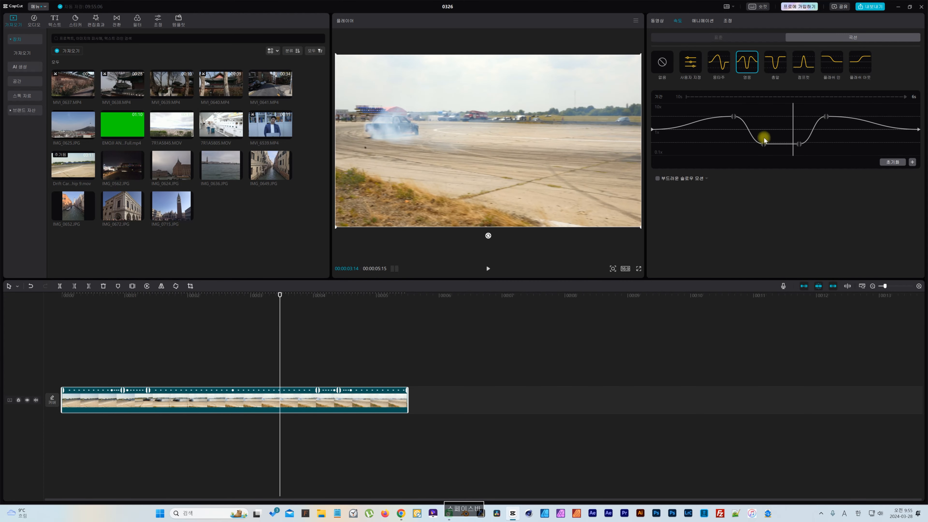
Shift the hero curve's first low point and first peak slightly later and play the clip through the slowdown.
left_click(771, 146)
left_click_drag(766, 146, 773, 144)
left_click_drag(735, 118, 746, 118)
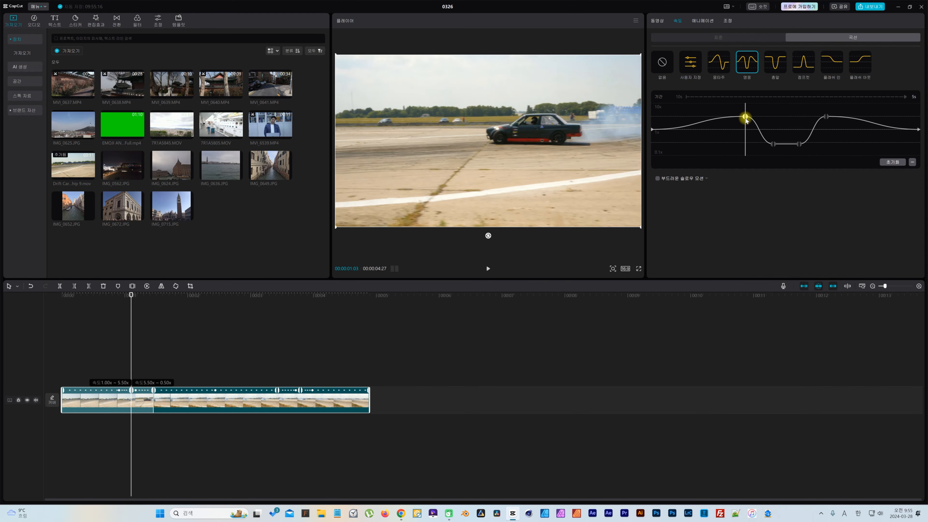
left_click(105, 295)
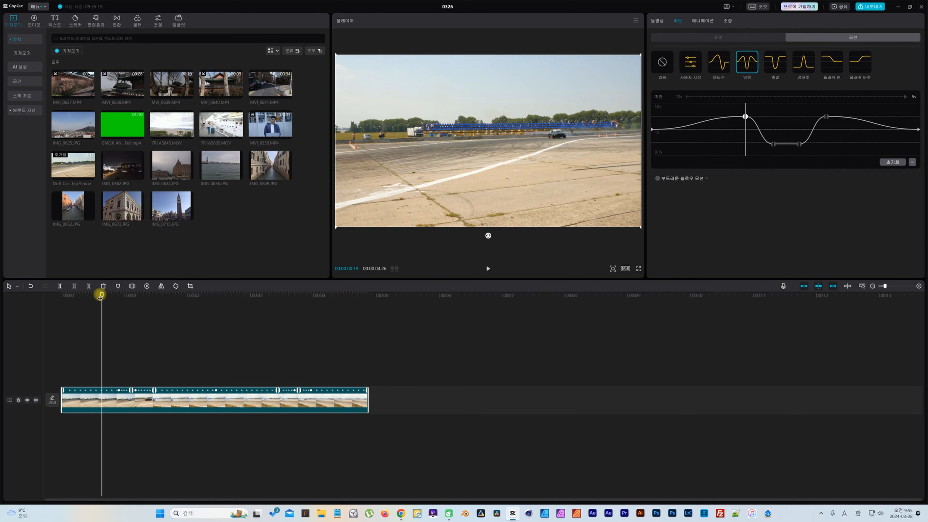
key("space")
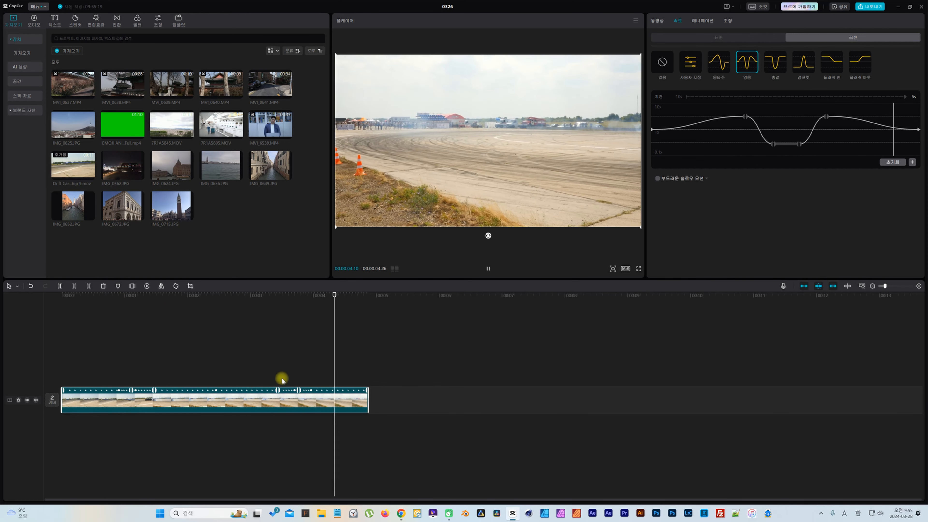
key("space")
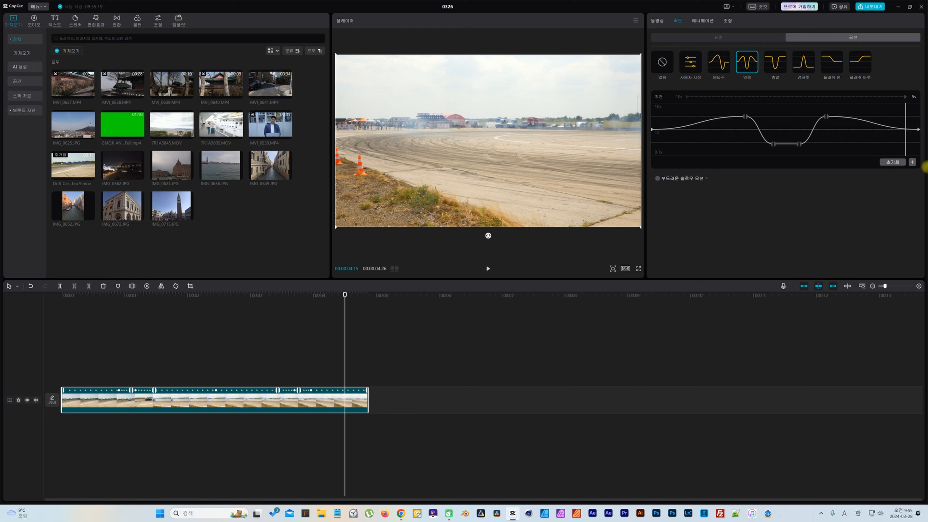
Reset the hero speed curve, replace it with the montage (몽타주) preset and play the clip from near its beginning.
left_click(891, 163)
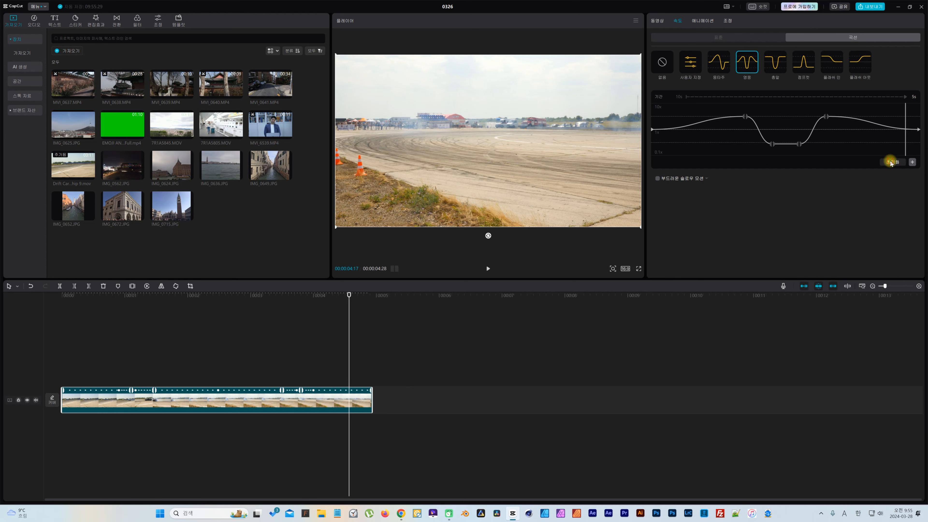
left_click(712, 65)
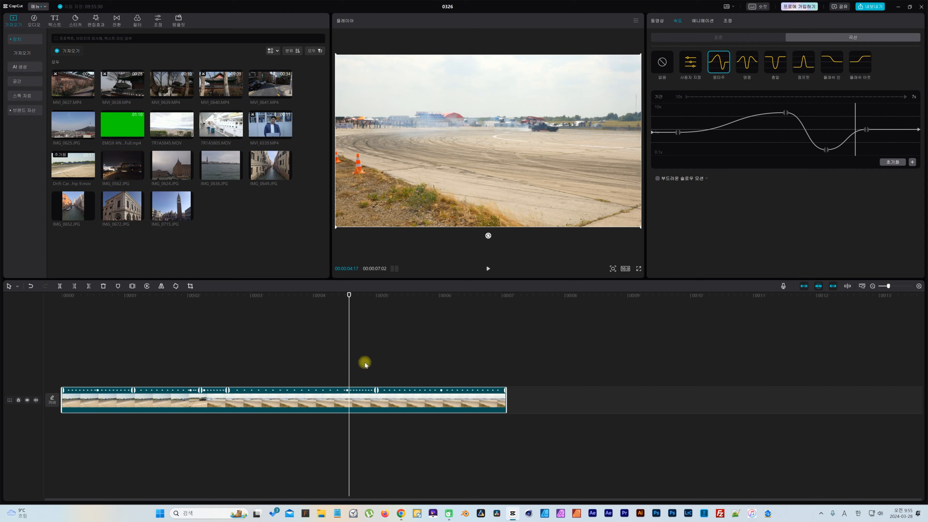
left_click(88, 298)
key("space")
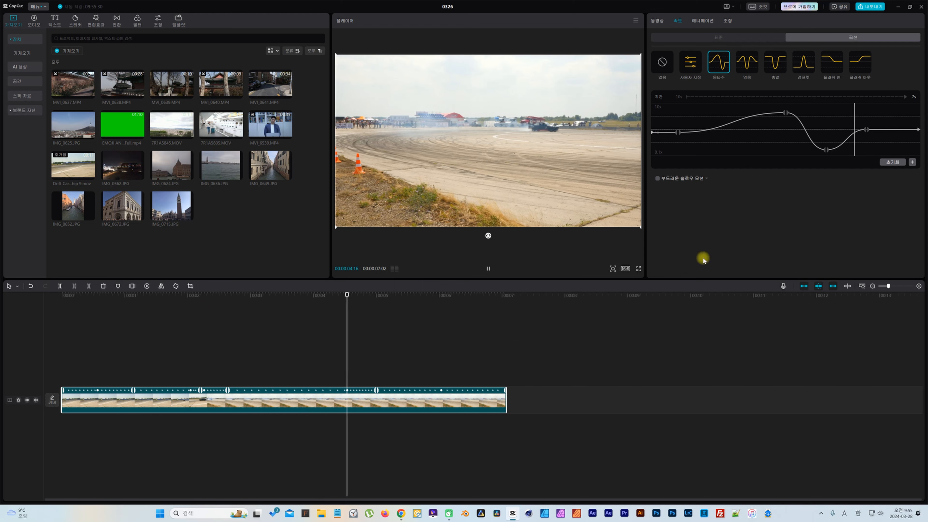
Apply the Jump Cut speed curve preset to the drift car clip and preview the section around the speed peak.
key("space")
left_click(803, 61)
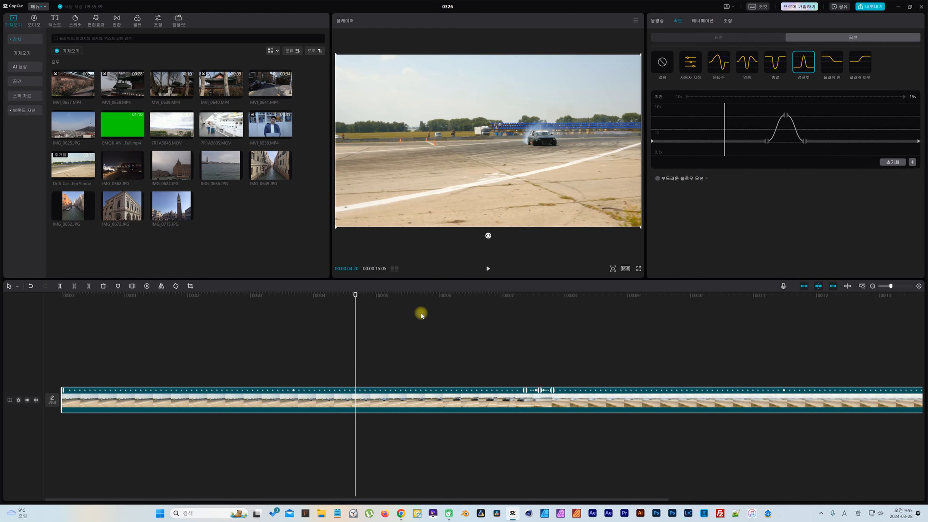
left_click(157, 294)
key("space")
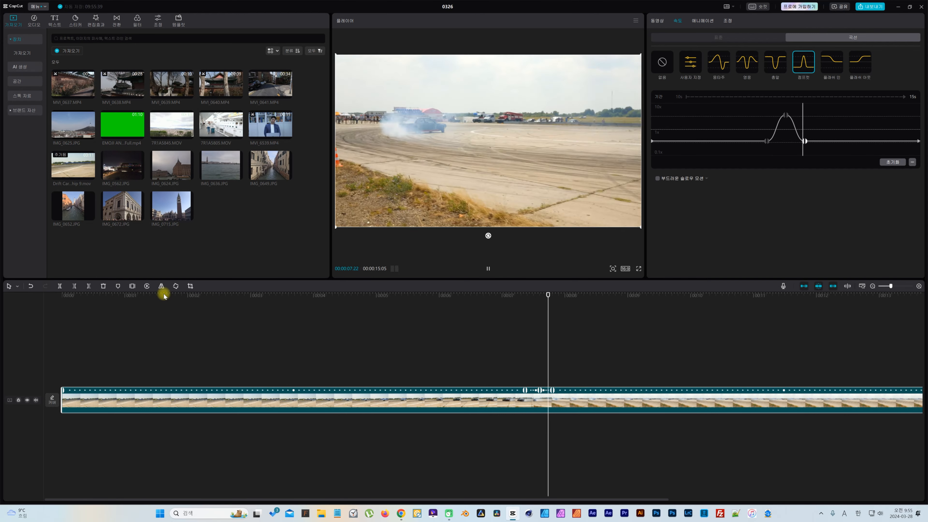
key("space")
left_click(513, 302)
key("space")
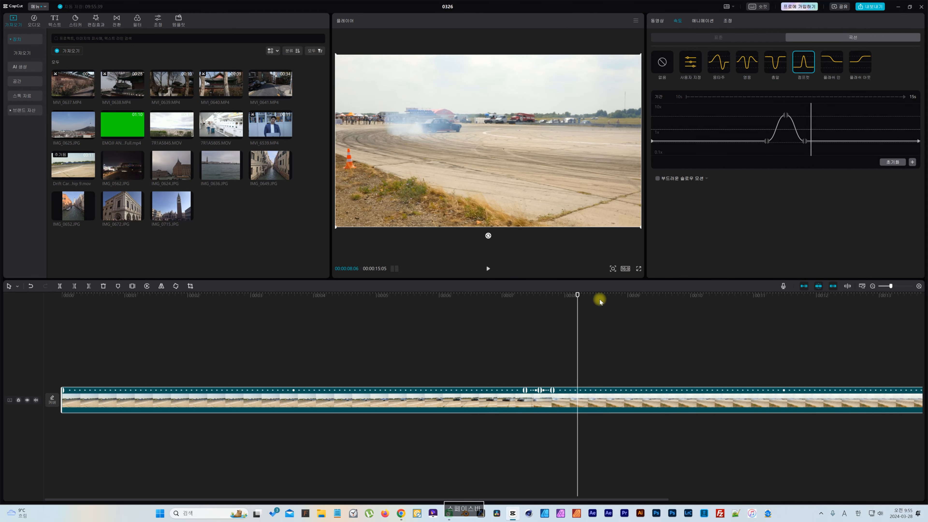
left_click(506, 296)
key("space")
key("space")
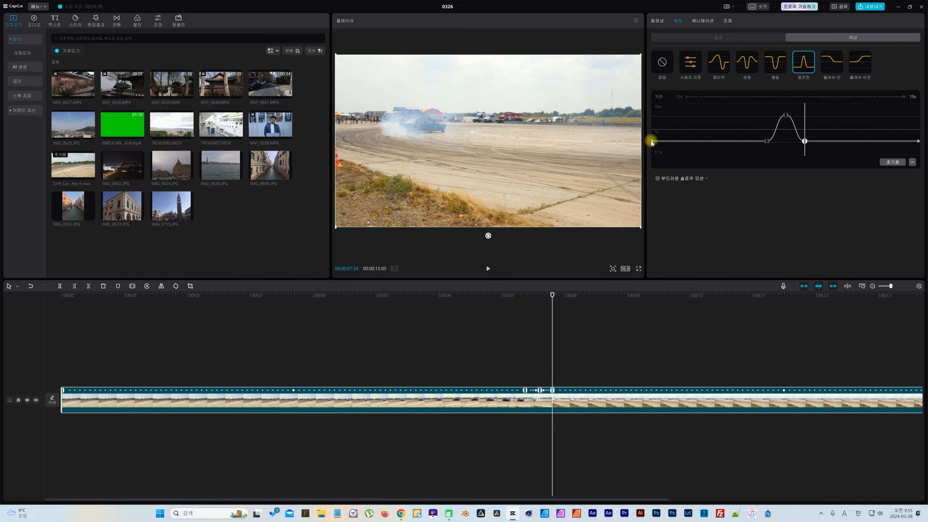
Raise the speed curve ahead of the peak to the 1x line and preview the drift car clip.
left_click_drag(653, 142, 652, 131)
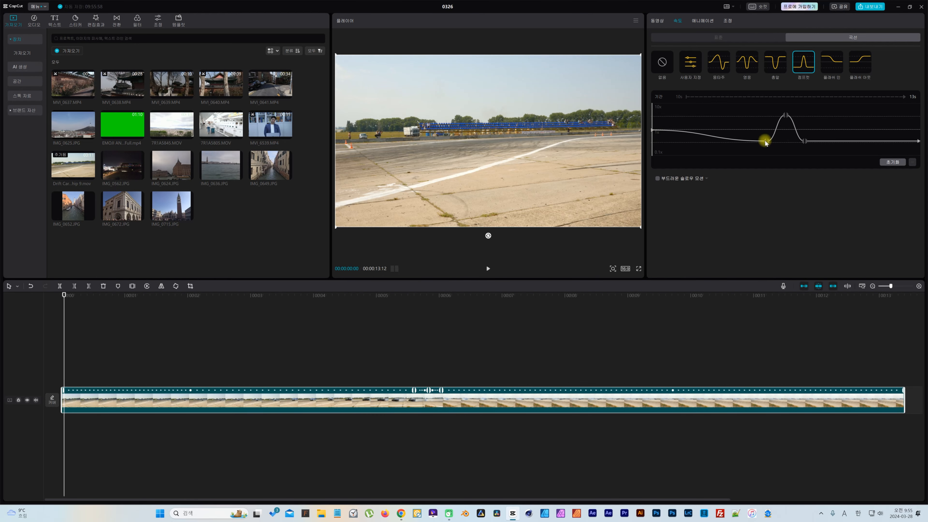
mouse_move(767, 142)
left_mouse_down()
mouse_move(767, 130)
mouse_move(771, 142)
left_mouse_up()
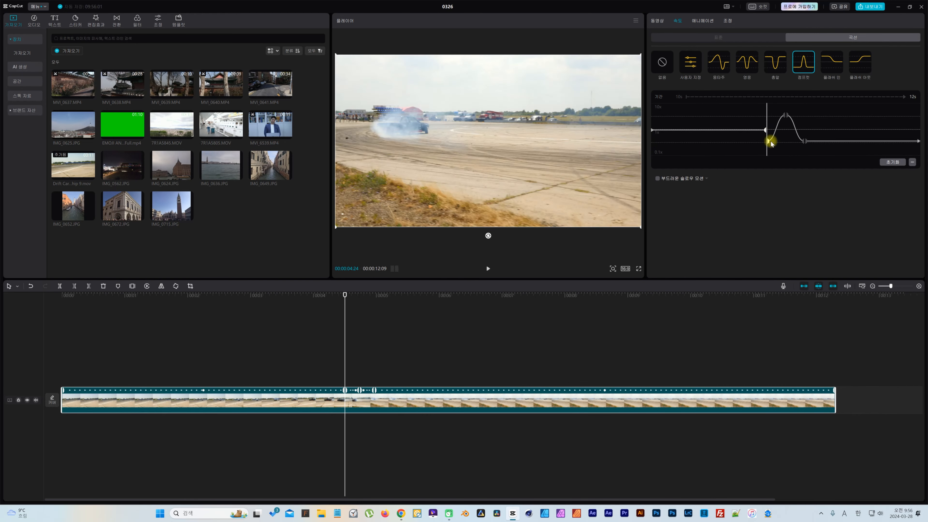
left_click(88, 295)
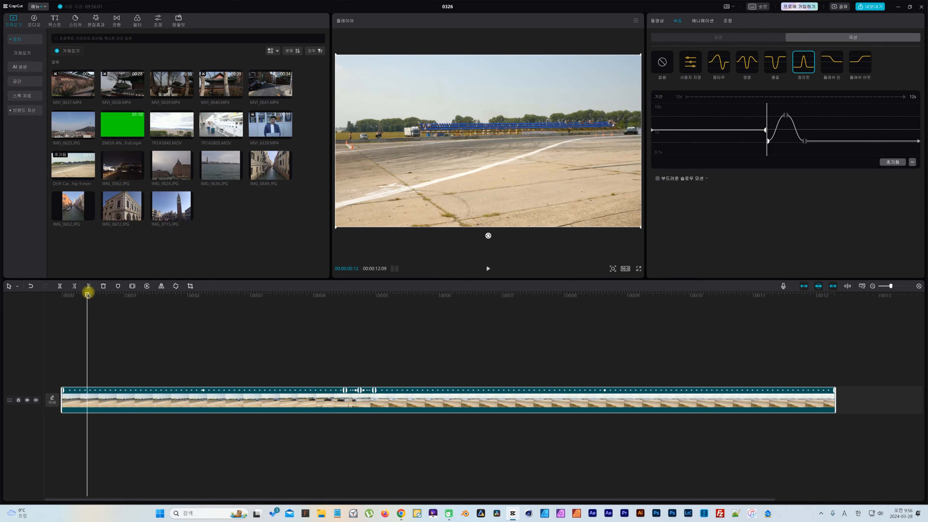
key("space")
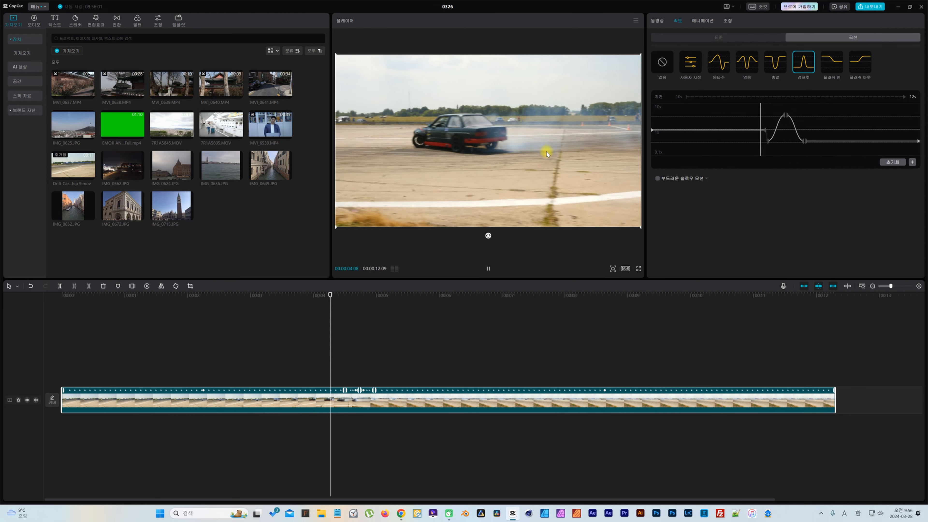
key("space")
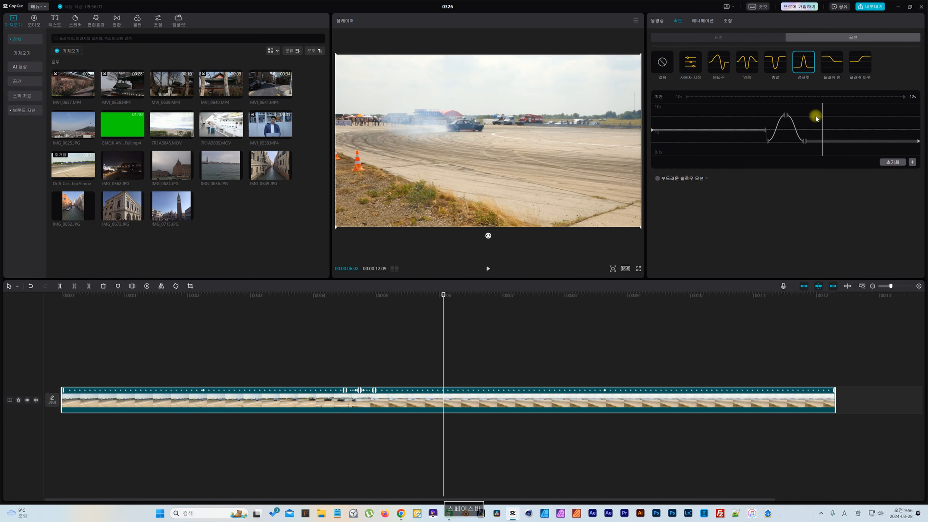
Raise the speed curve from the end of the peak to the clip's end to the 1x line and preview it.
left_click_drag(806, 142, 805, 130)
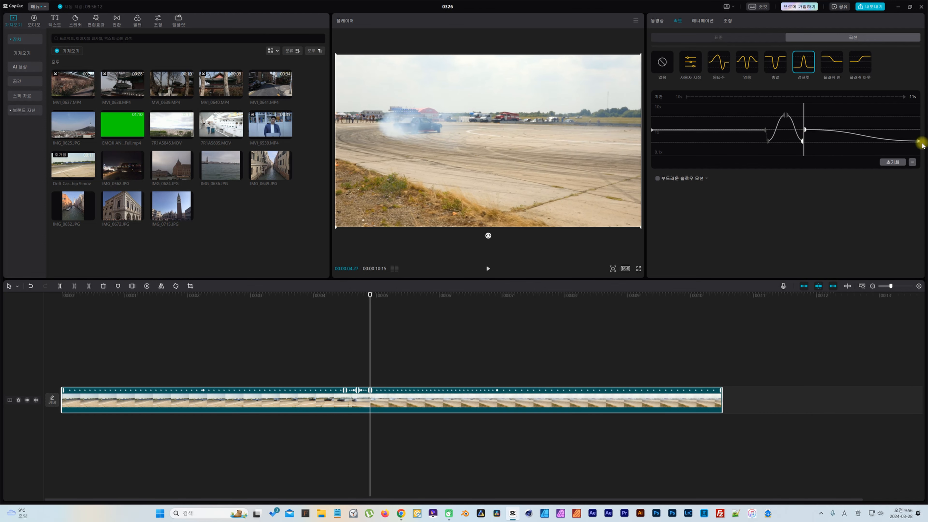
left_click(919, 140)
left_click_drag(919, 141, 918, 129)
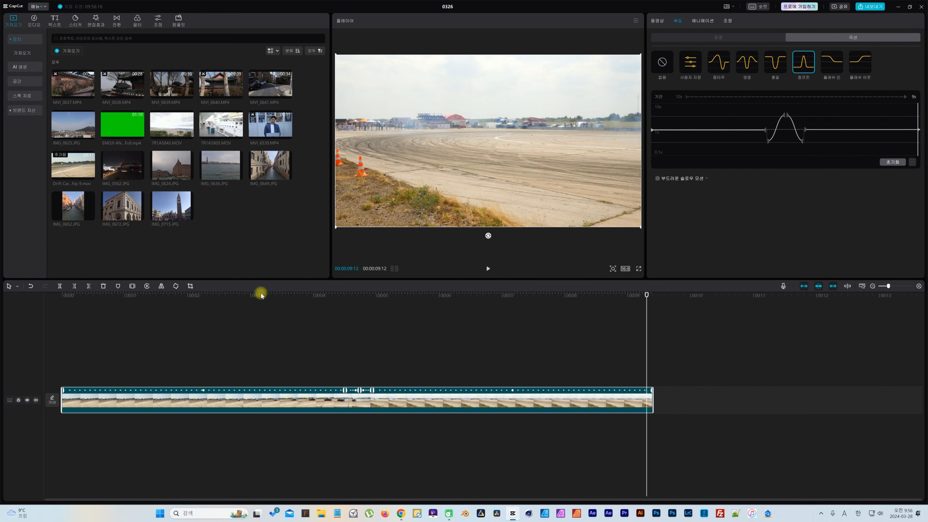
left_click(254, 295)
key("space")
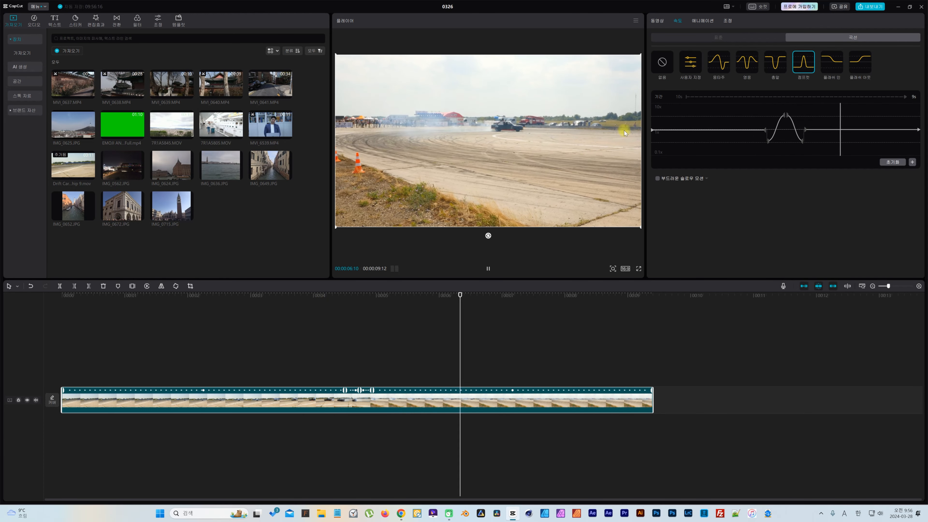
key("space")
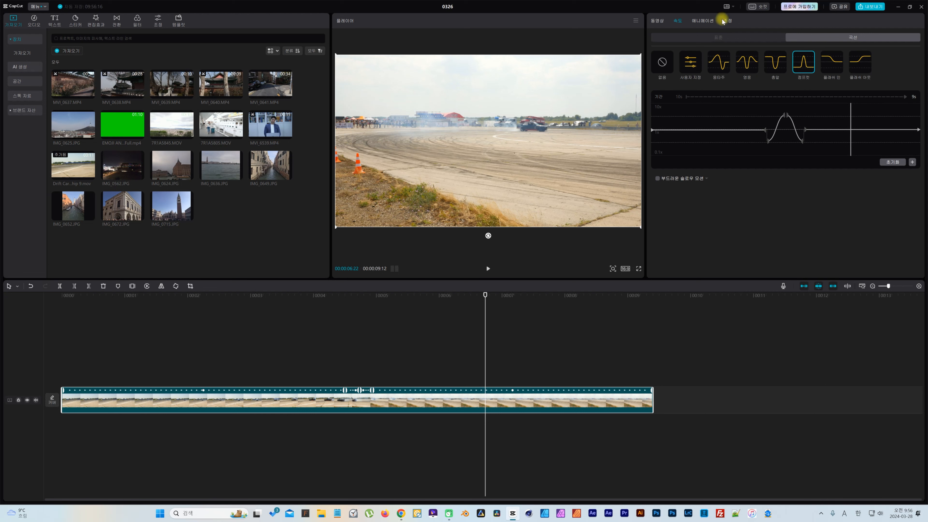
Replace the drift car clip on the timeline with MVI_0637.MP4 followed directly by MVI_0638.MP4.
left_click(706, 22)
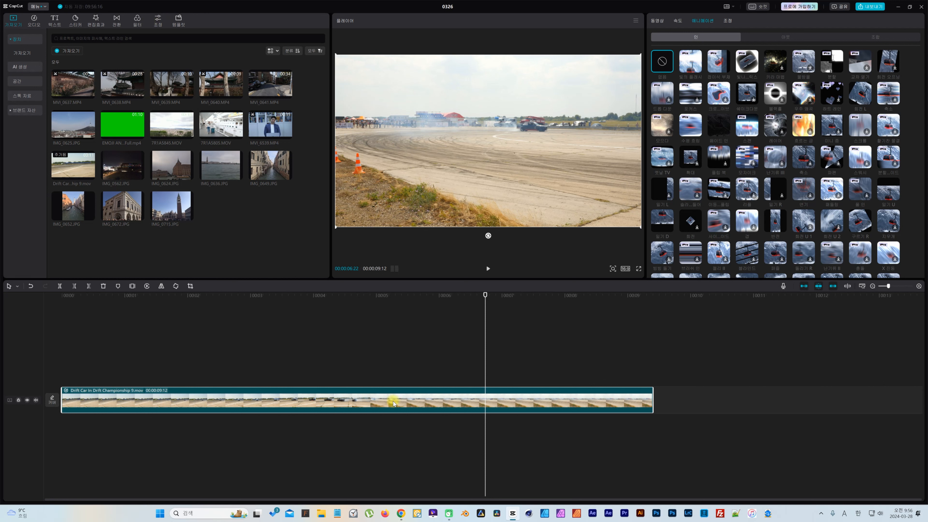
key("Delete")
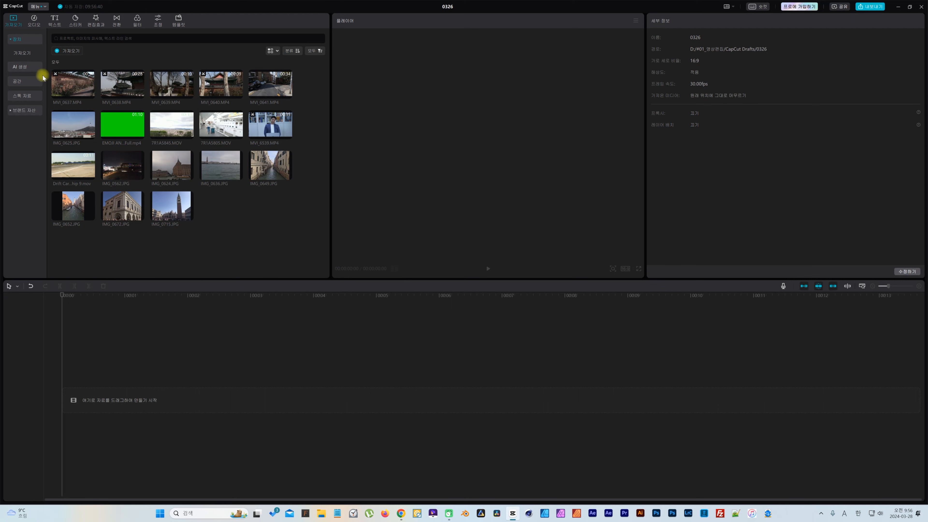
left_click_drag(64, 82, 91, 380)
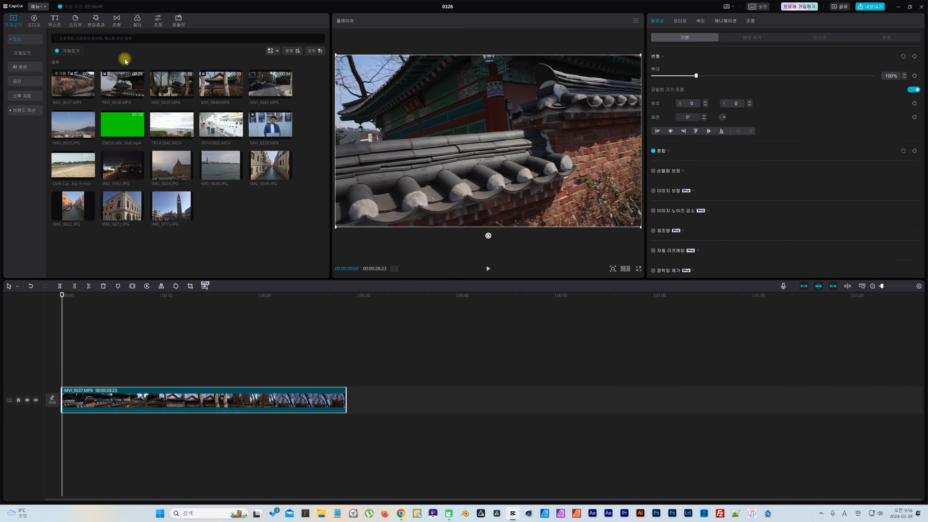
left_click_drag(122, 85, 376, 397)
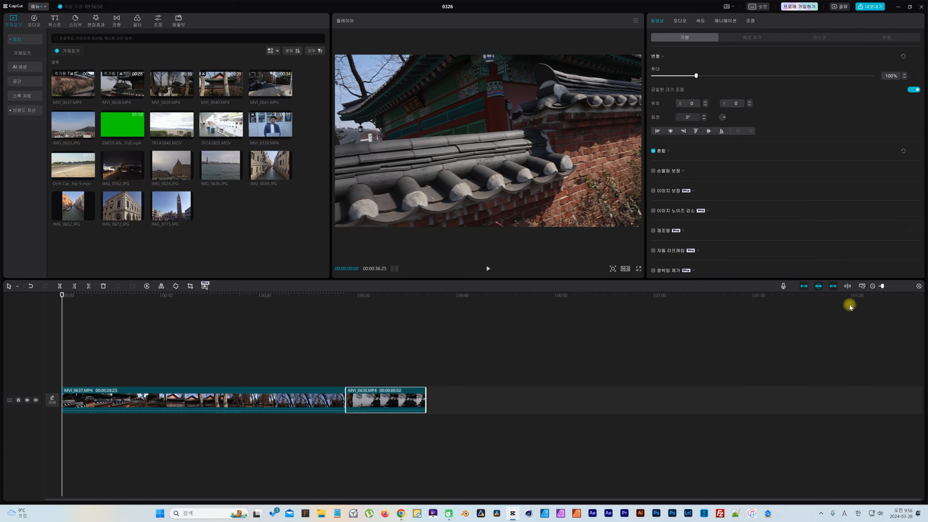
Turn off the main track magnet and place second copies of MVI_0637.MP4 and MVI_0638.MP4 together after a gap.
left_click(805, 287)
left_click_drag(73, 82, 524, 399)
left_click_drag(115, 88, 808, 403)
Trim the facing ends of the first clip pair, leaving MVI_0637.MP4 about 25:29 and MVI_0638.MP4 about 7:06 long, joined together.
left_click(214, 295)
left_click_drag(214, 297, 337, 307)
mouse_move(344, 396)
left_mouse_down()
mouse_move(319, 396)
mouse_move(354, 398)
mouse_move(347, 404)
left_mouse_up()
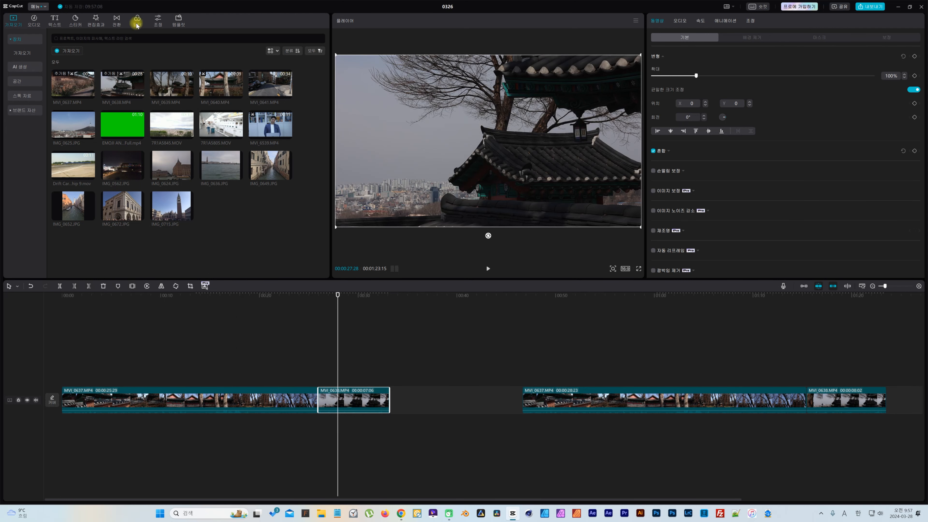
Add the 슬라이딩 추억 transition between the trimmed MVI_0637.MP4 and MVI_0638.MP4 clips and preview it.
left_click(115, 28)
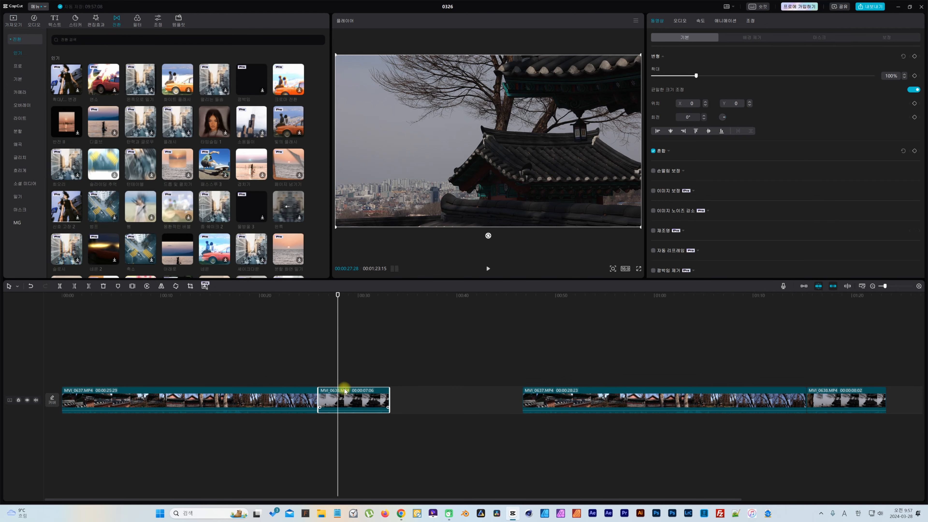
left_click_drag(103, 165, 318, 401)
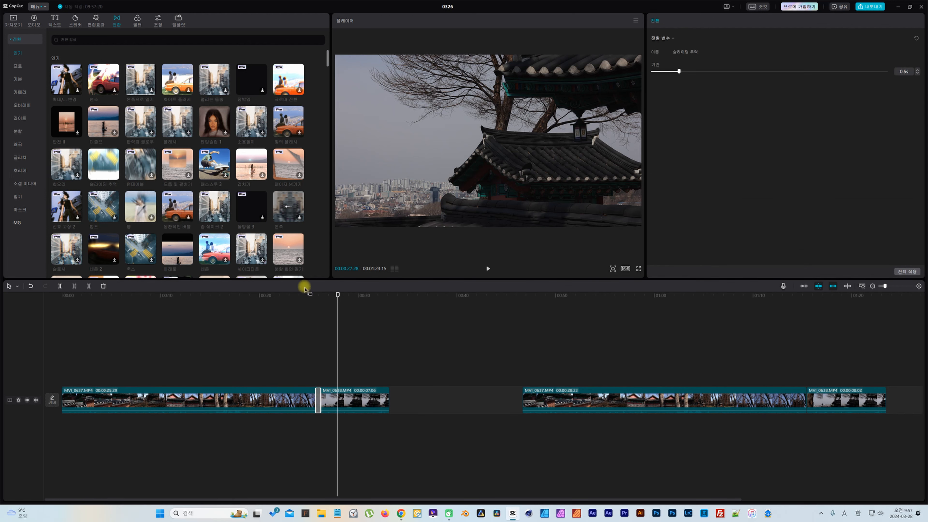
left_click(302, 294)
key("space")
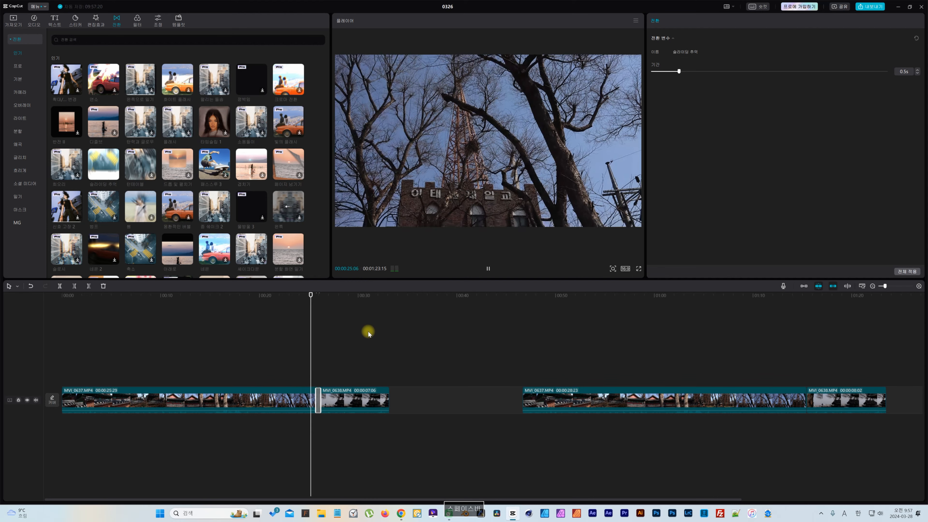
key("space")
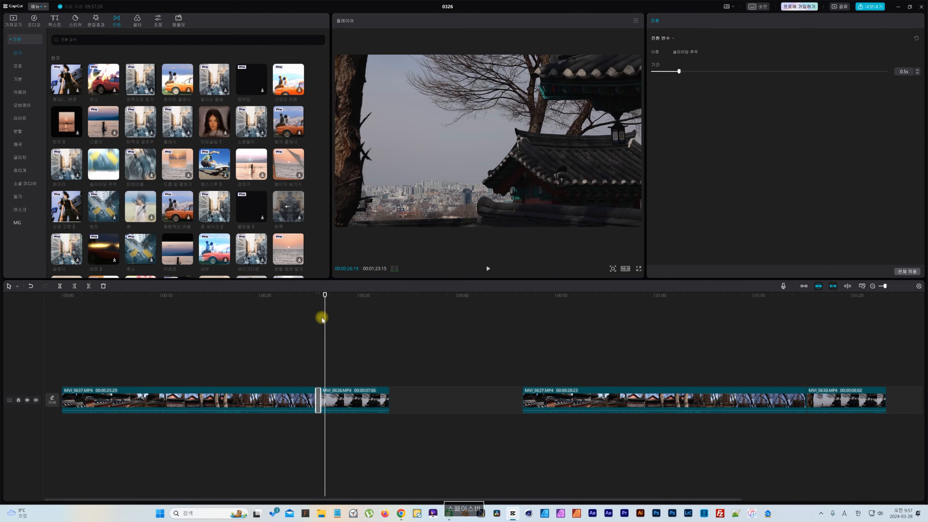
left_click(308, 293)
key("space")
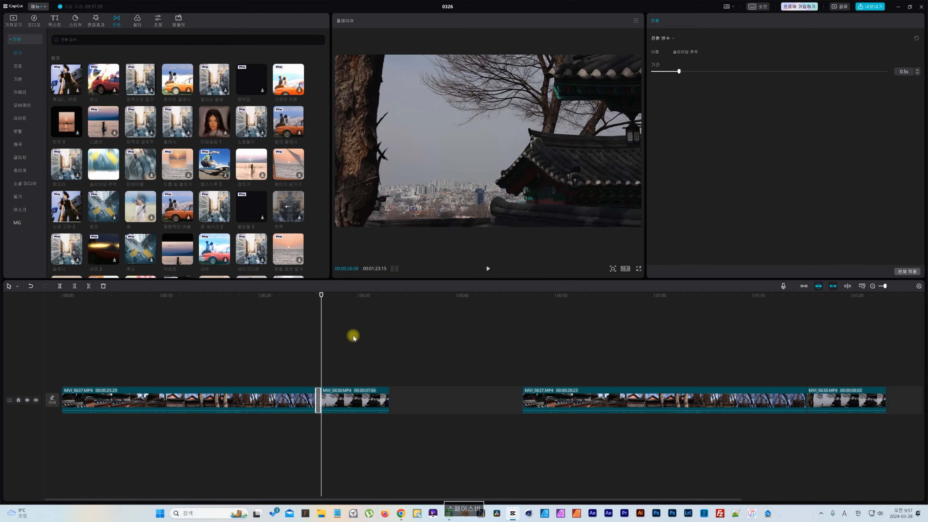
Move the first MVI_0638.MP4 clip to an upper track and extend the first MVI_0637.MP4 clip to about 38:27.
mouse_move(349, 406)
left_mouse_down()
mouse_move(434, 404)
mouse_move(326, 394)
mouse_move(356, 397)
left_mouse_up()
left_click_drag(421, 400, 288, 354)
left_click(320, 401)
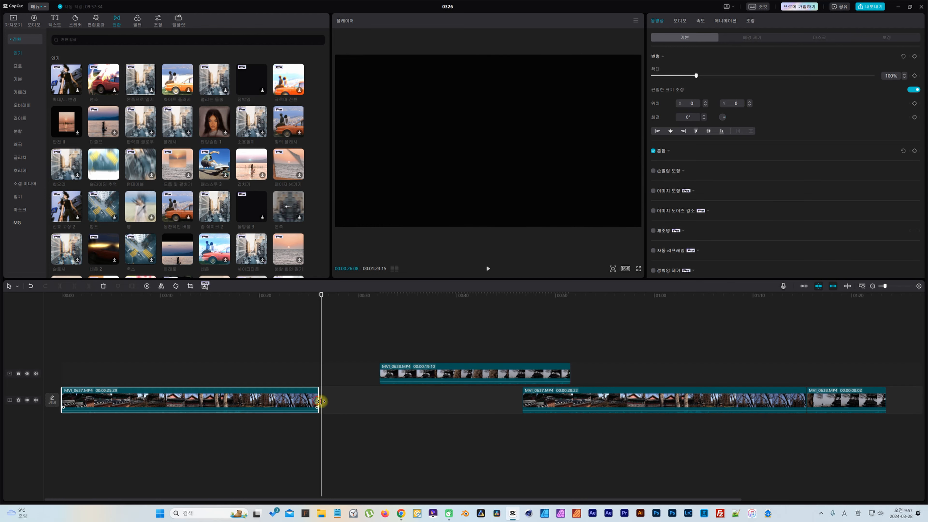
left_click_drag(320, 401, 446, 406)
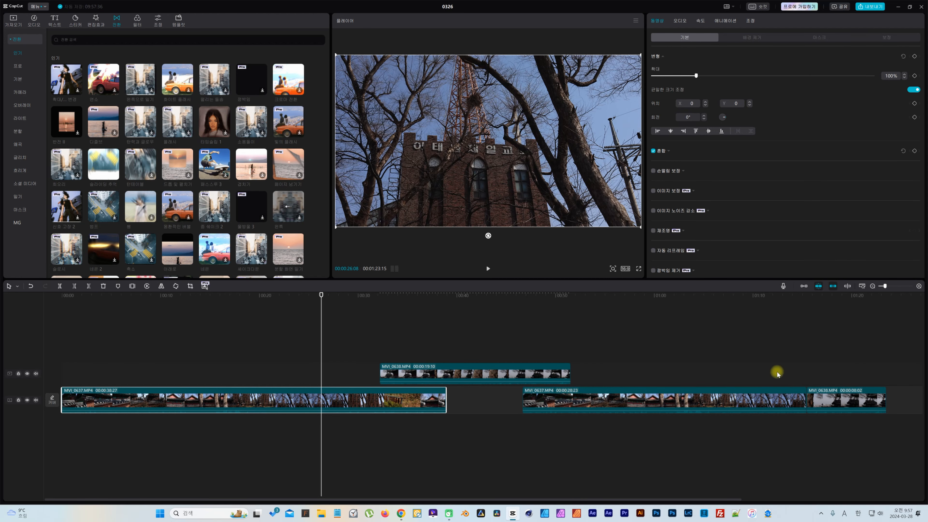
Move the second clip pair and the upper-track MVI_0638.MP4 clip further along the timeline to free space after the first clip.
left_click_drag(830, 370, 751, 398)
left_click_drag(573, 396, 722, 398)
left_click_drag(256, 380, 436, 375)
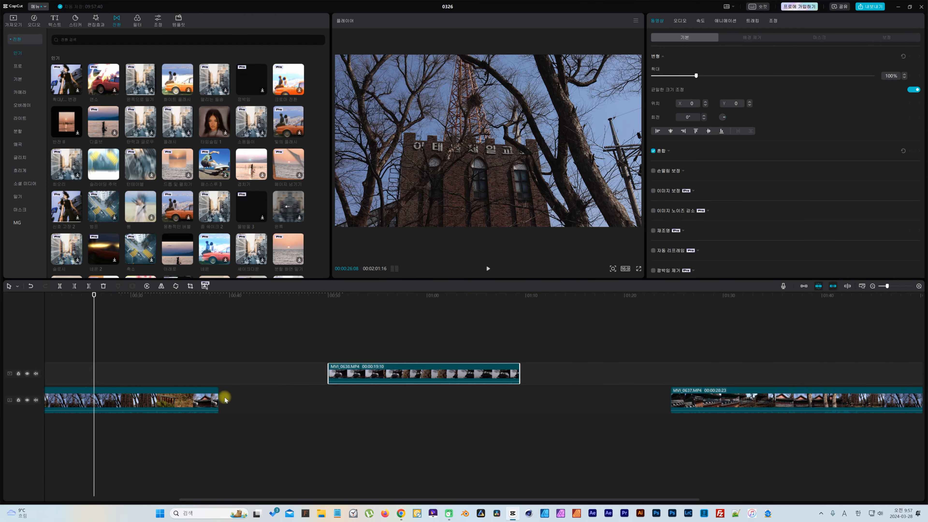
Extend the first MVI_0637.MP4 clip to its full source length and place MVI_0638.MP4 directly against its end.
left_click_drag(217, 396, 381, 407)
left_click_drag(368, 365, 336, 399)
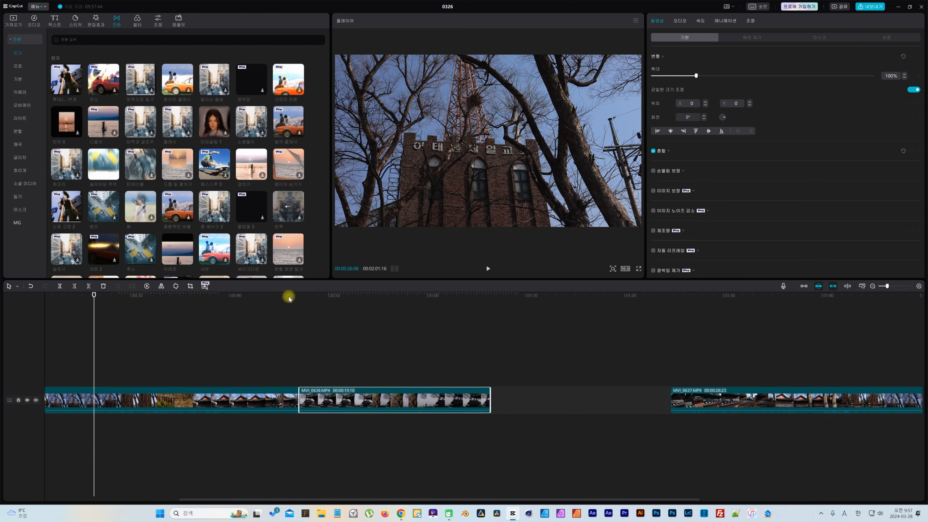
left_click(289, 297)
left_click(284, 311)
Separate MVI_0638.MP4 from the first clip, check both clips' facing ends for spare footage, and rejoin the clips.
left_click_drag(313, 396, 391, 400)
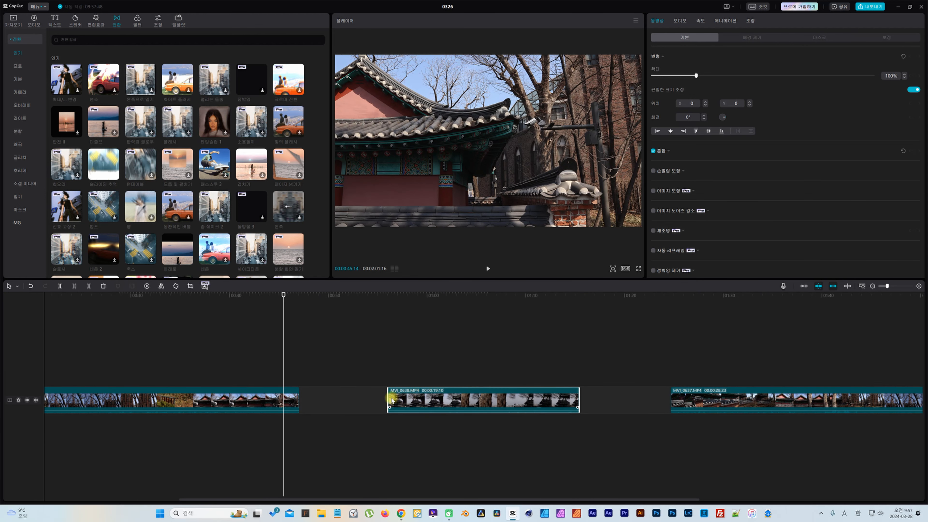
left_click(294, 398)
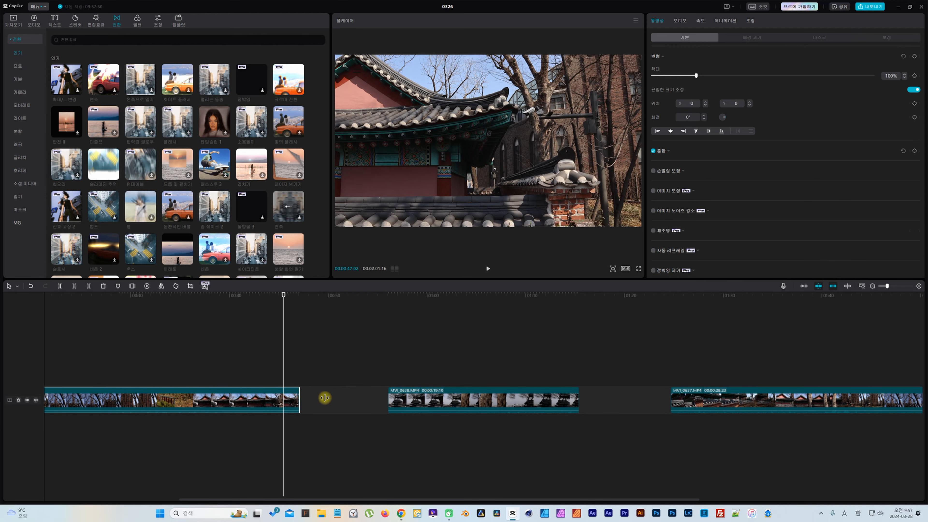
left_click(423, 397)
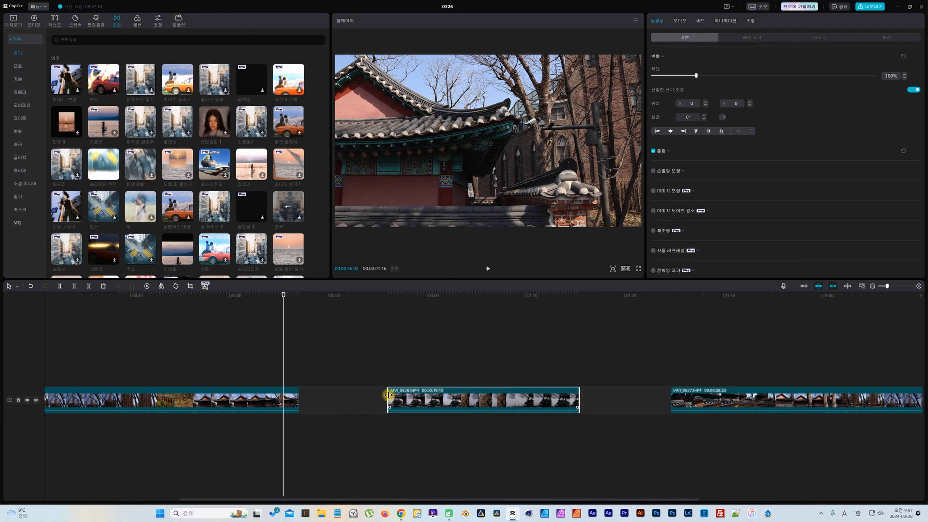
left_click_drag(389, 395, 310, 398)
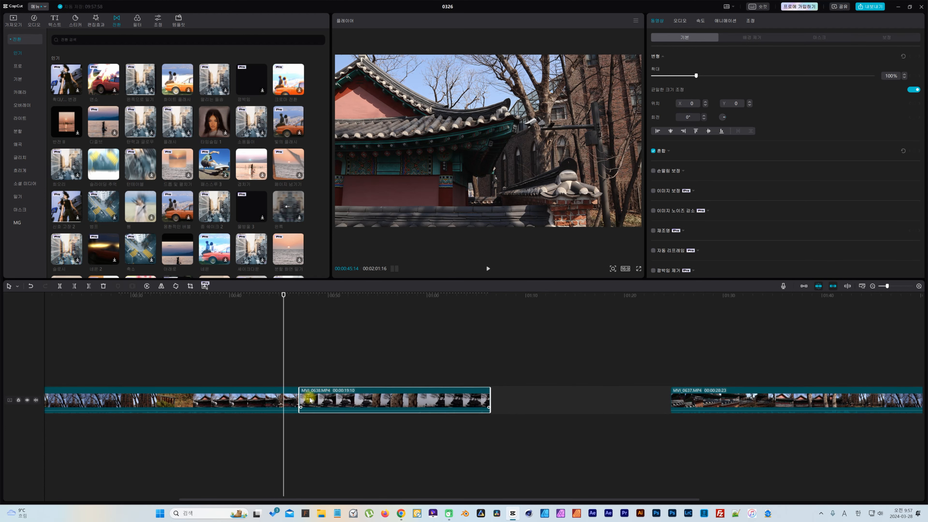
Add the 슬라이딩 추억 transition between the joined untrimmed clips, accept the duplicate frames, and preview it.
mouse_move(154, 177)
left_mouse_down()
mouse_move(106, 164)
mouse_move(299, 398)
left_mouse_up()
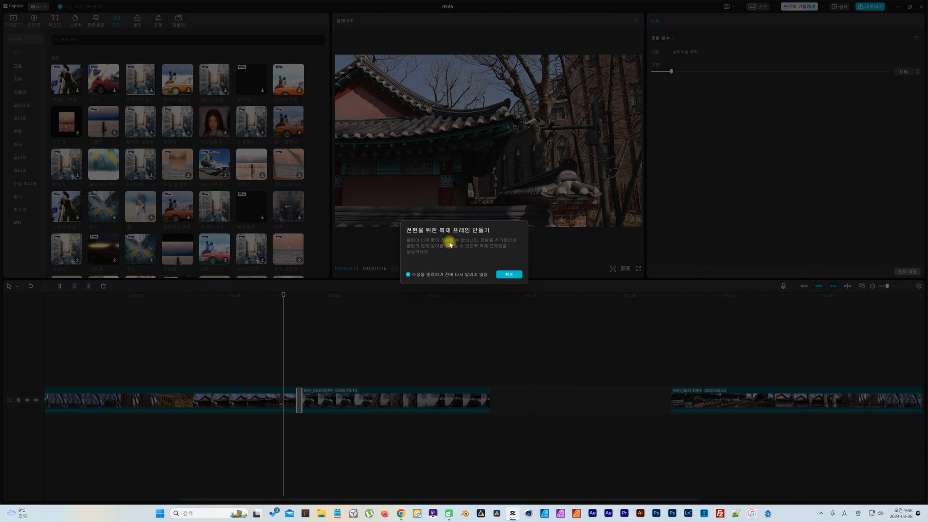
left_click(508, 274)
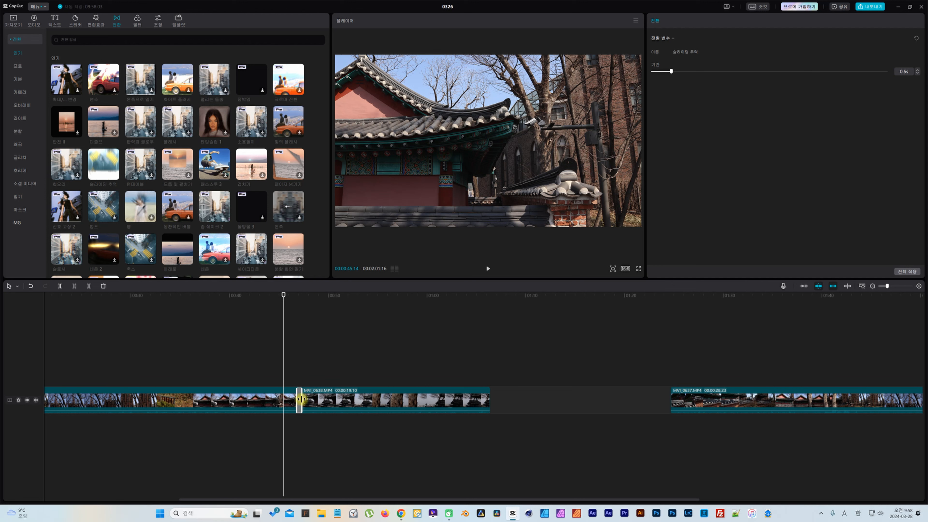
key("space")
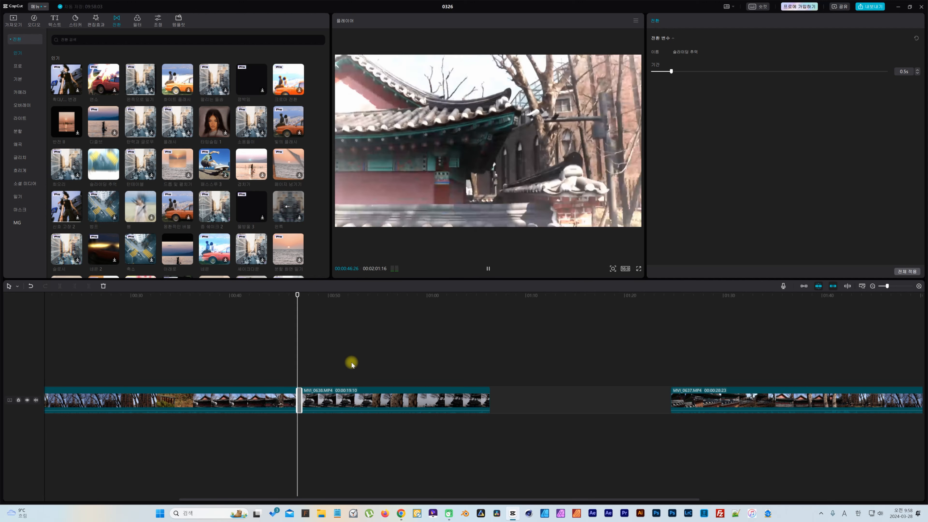
key("space")
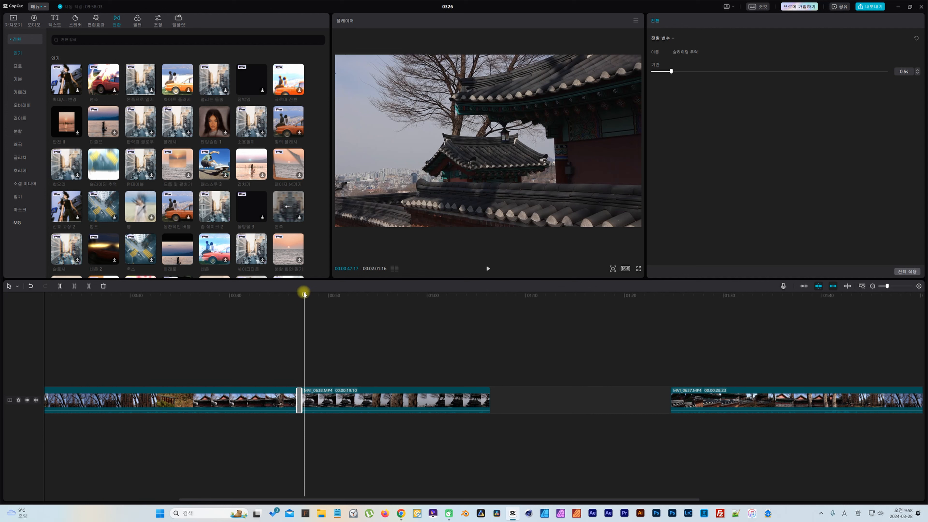
Delete the transition between the first two clips and trim their facing ends, leaving MVI_0637.MP4 at 00:00:45:14 and MVI_0638.MP4 at 00:00:17:25.
scroll(303, 365, "up", 4)
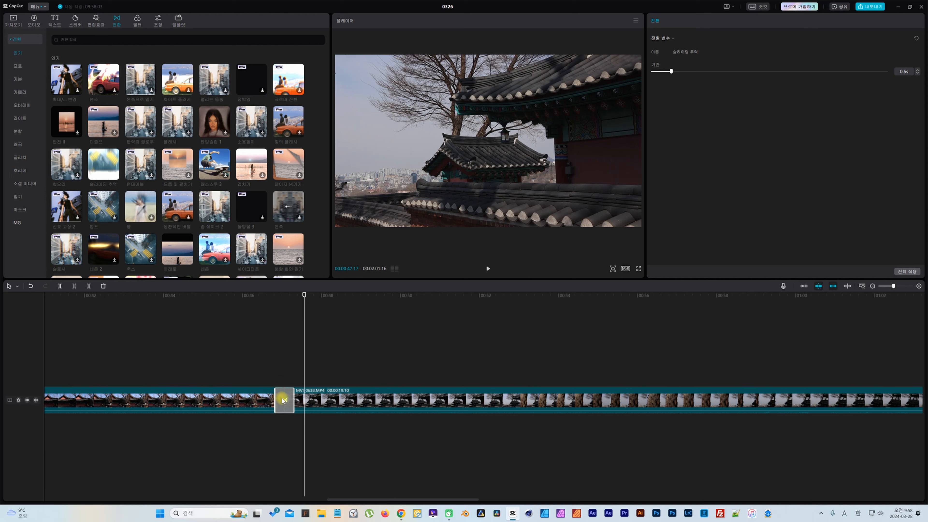
key("Delete")
left_click_drag(283, 394, 221, 397)
left_click_drag(285, 399, 264, 404)
Add the 슬라이딩 추억 transition between the two trimmed clips and preview it.
left_click_drag(102, 161, 249, 399)
left_click(221, 398)
left_click(163, 295)
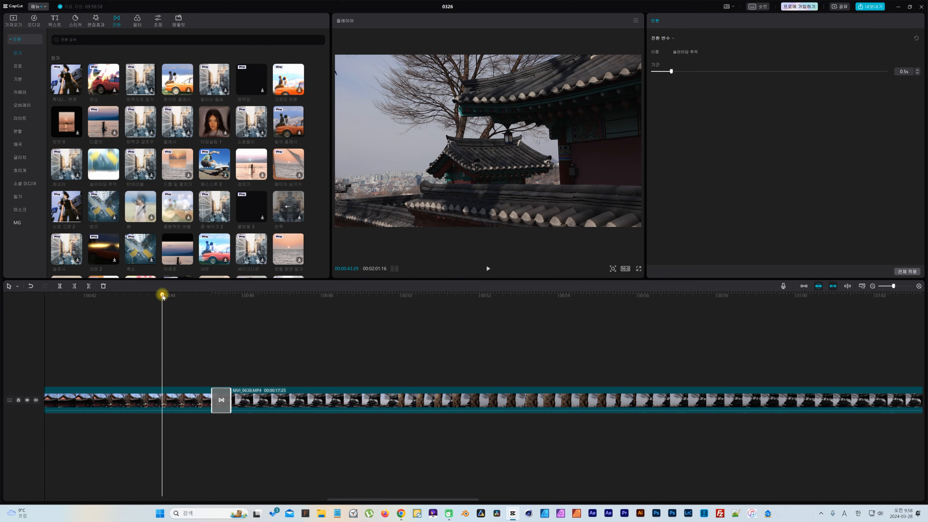
key("space")
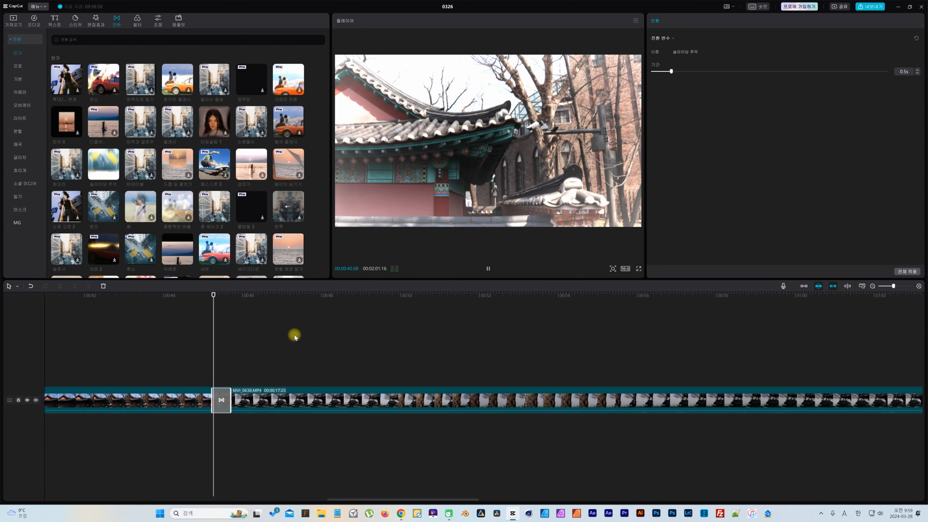
key("space")
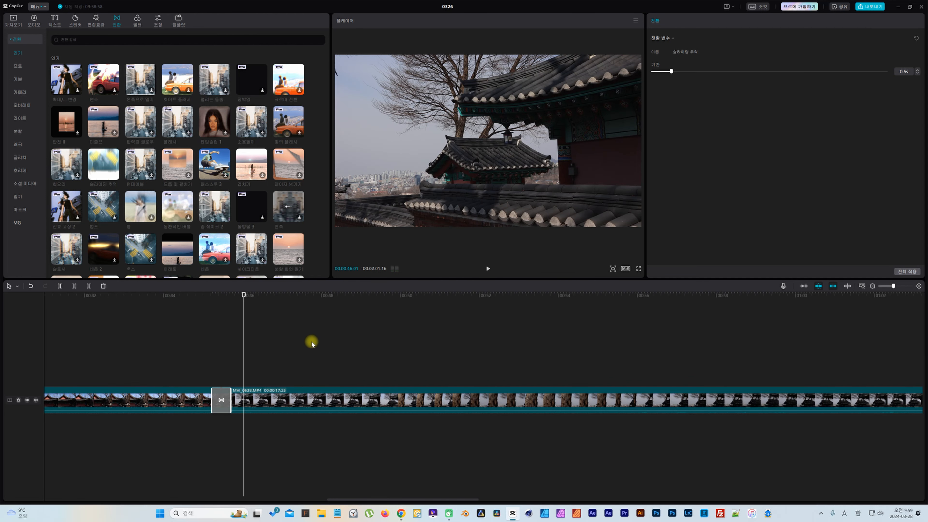
Move the upper-track MVI_0638.MP4 clip earlier so its start overlaps the end of the last MVI_0637.MP4 clip.
scroll(311, 342, "down", 6, "ctrl")
left_click(328, 296)
scroll(445, 373, "up", 3, "ctrl")
left_click_drag(594, 295, 617, 296)
scroll(623, 307, "up", 3)
left_click_drag(671, 399, 673, 368)
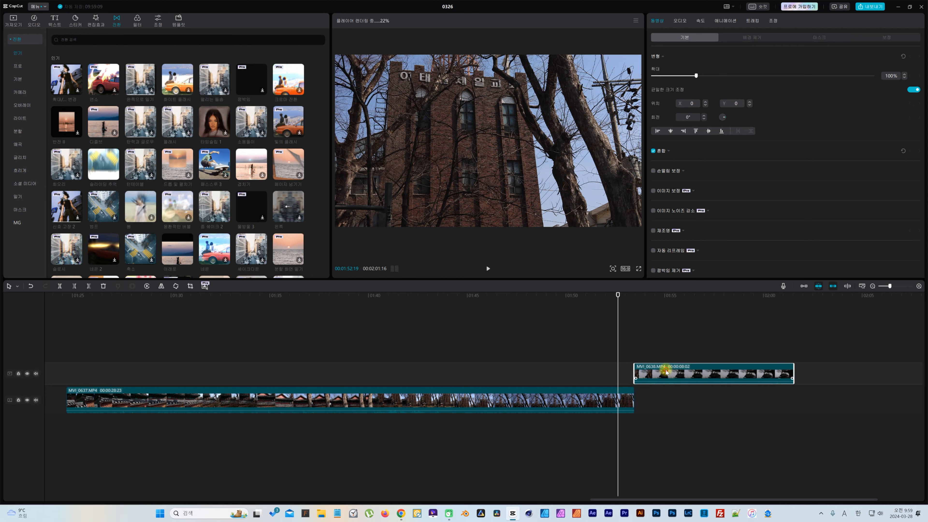
left_click_drag(666, 372, 641, 374)
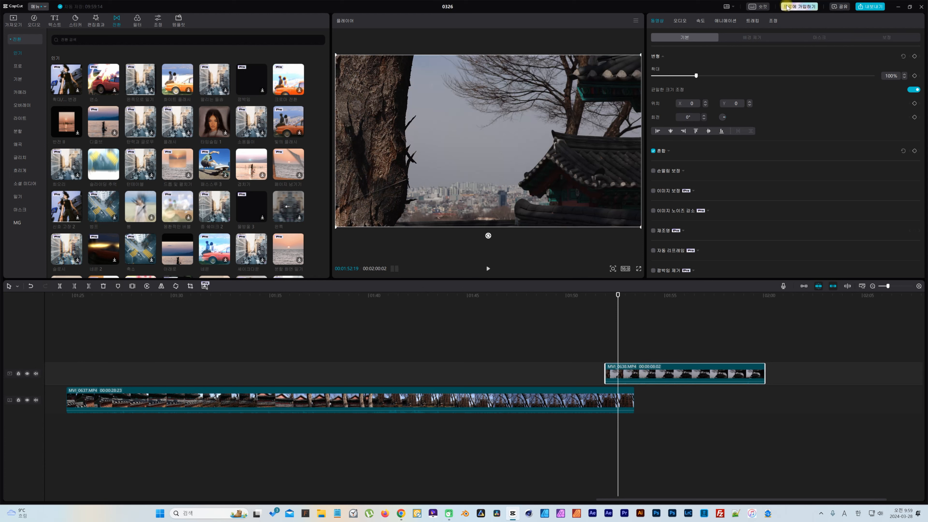
Apply a 0.5 s entrance animation to the upper-track MVI_0638.MP4 clip and preview it over the overlap.
left_click(729, 21)
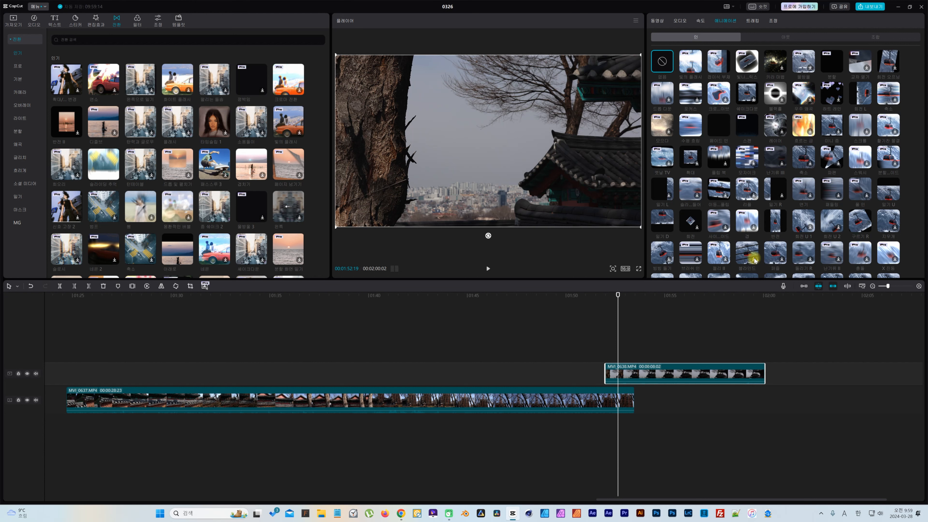
left_click(814, 252)
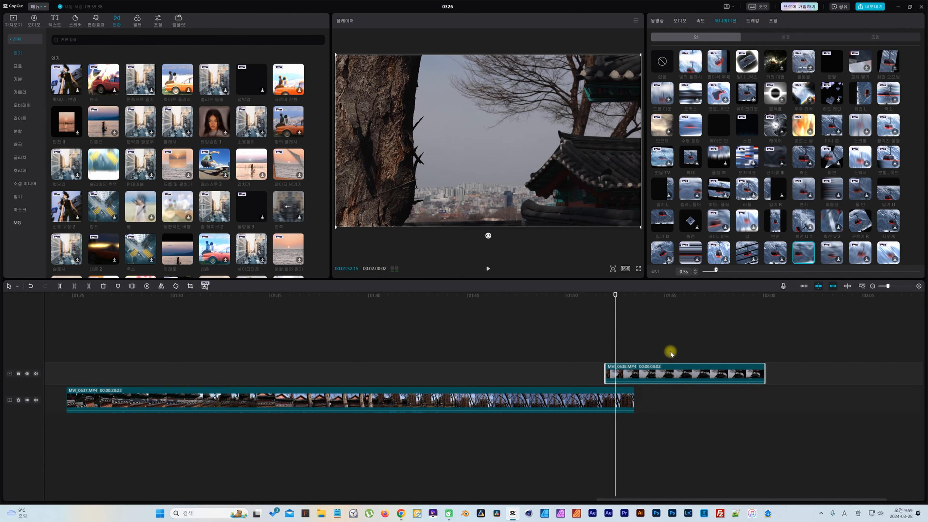
left_click(601, 294)
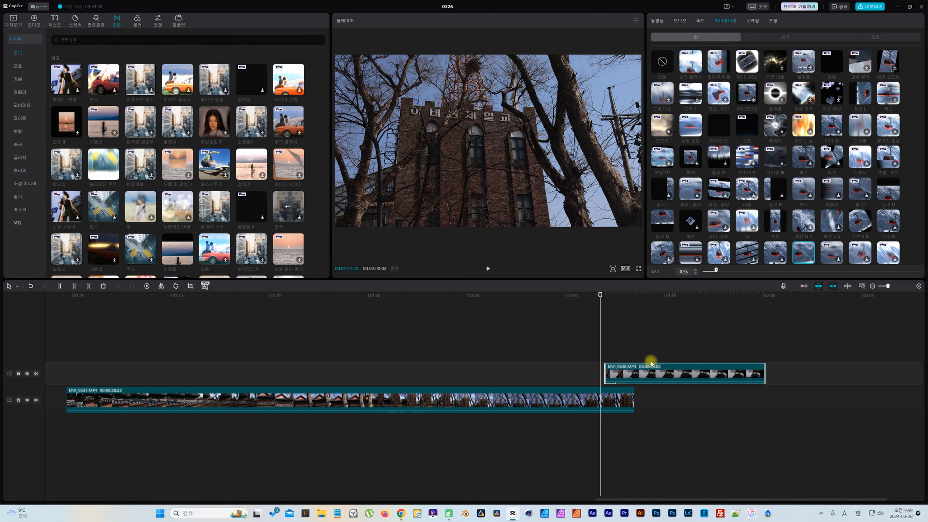
key("space")
key("space")
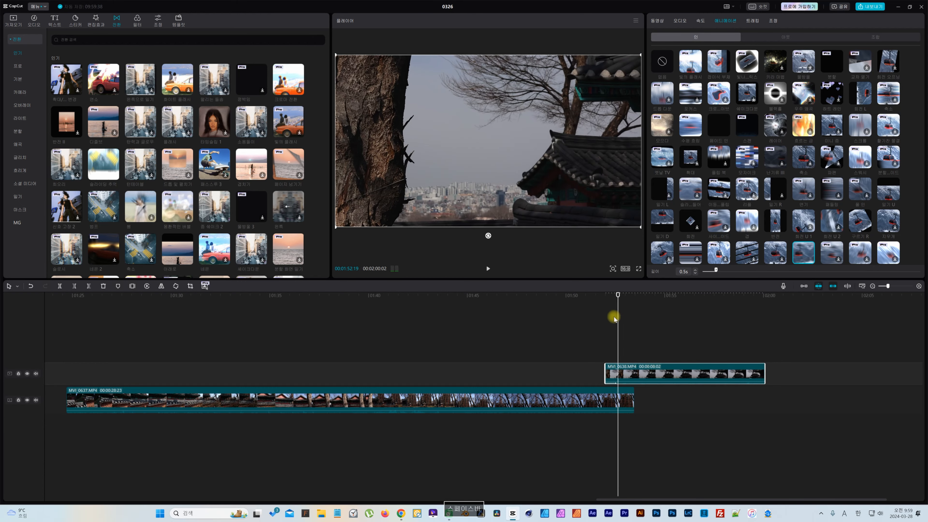
Replay the overlap several times to examine how the upper clip's entrance animation acts as a transition from the clip below.
left_click(596, 295)
key("space")
key("space")
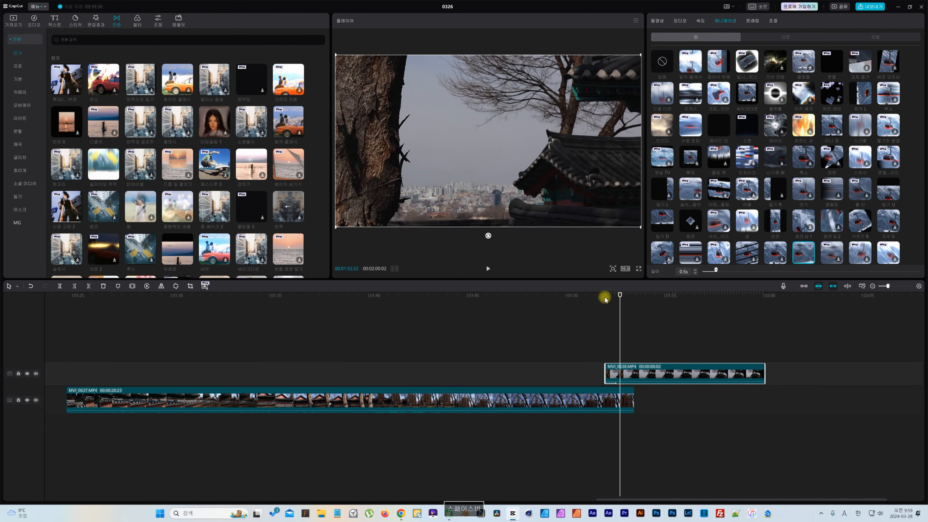
left_click(598, 296)
left_click(635, 315)
left_click(592, 296)
key("space")
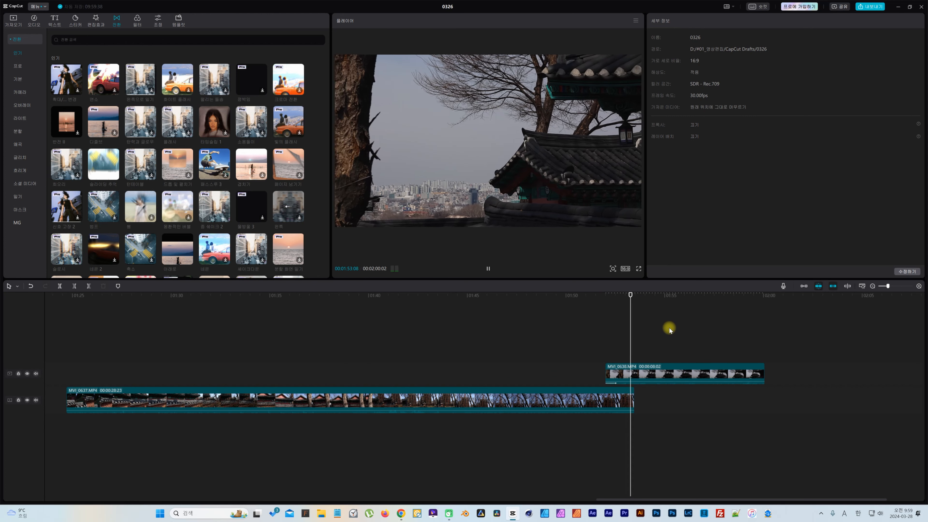
key("space")
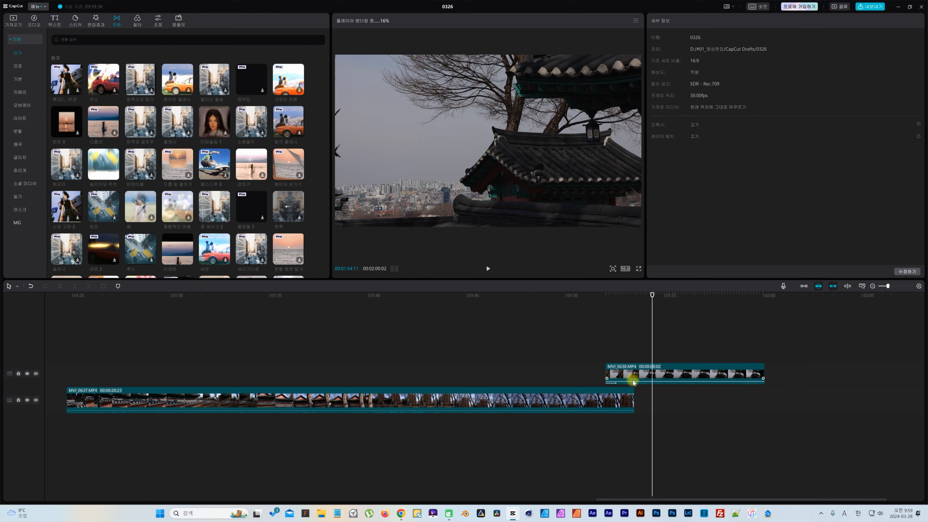
scroll(409, 353, "down", 5)
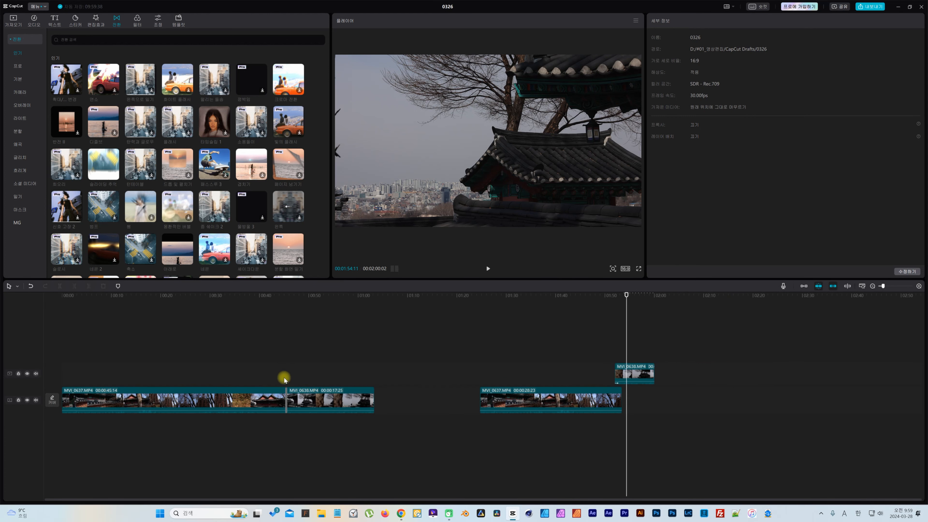
scroll(627, 311, "up", 5)
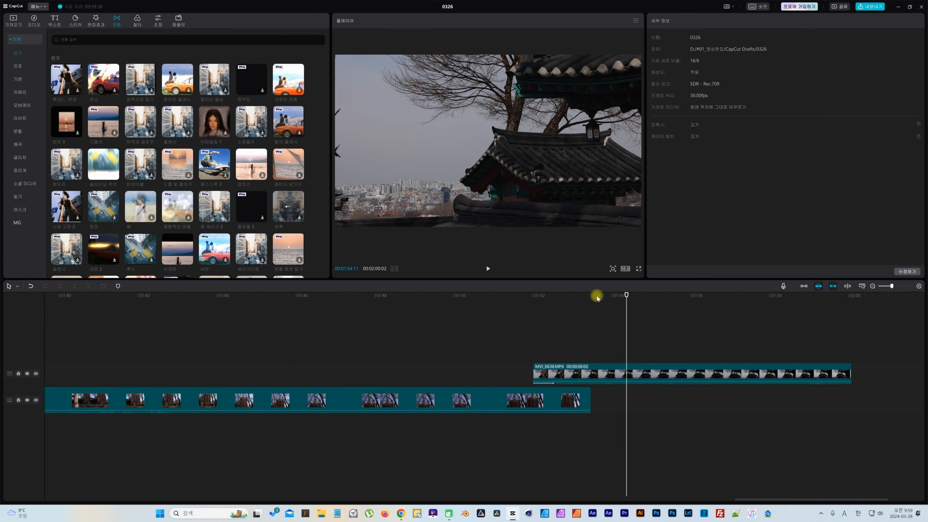
left_click_drag(581, 296, 562, 296)
key("space")
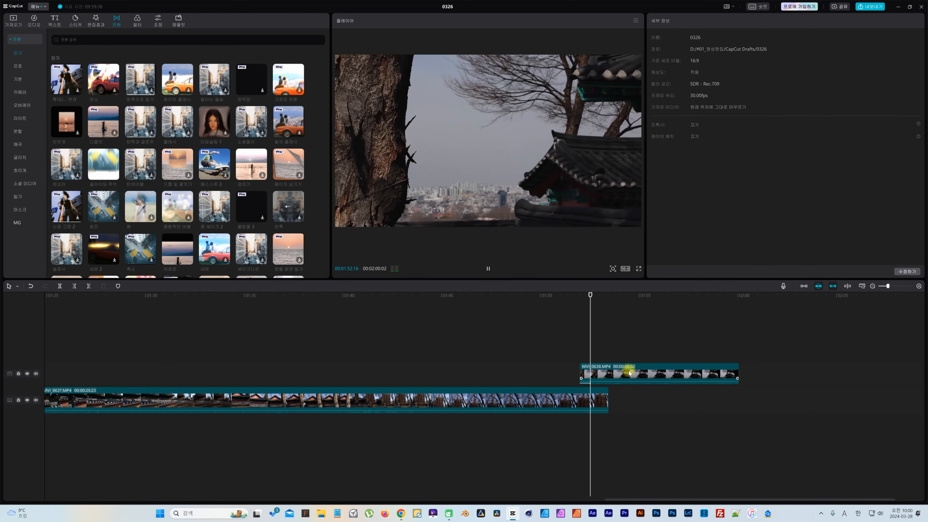
key("space")
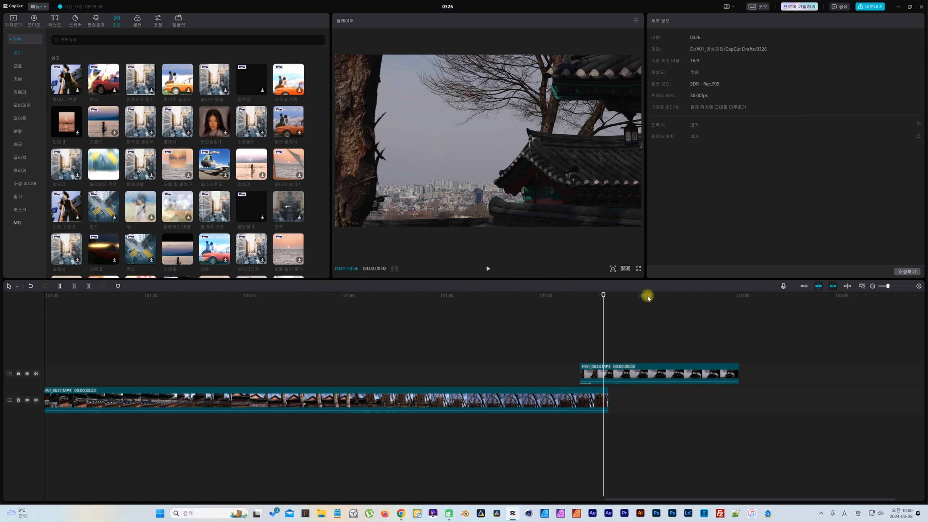
Apply a 0.5 s exit animation to the upper-track MVI_0638.MP4 clip and preview the clip's end.
left_click_drag(635, 295, 704, 296)
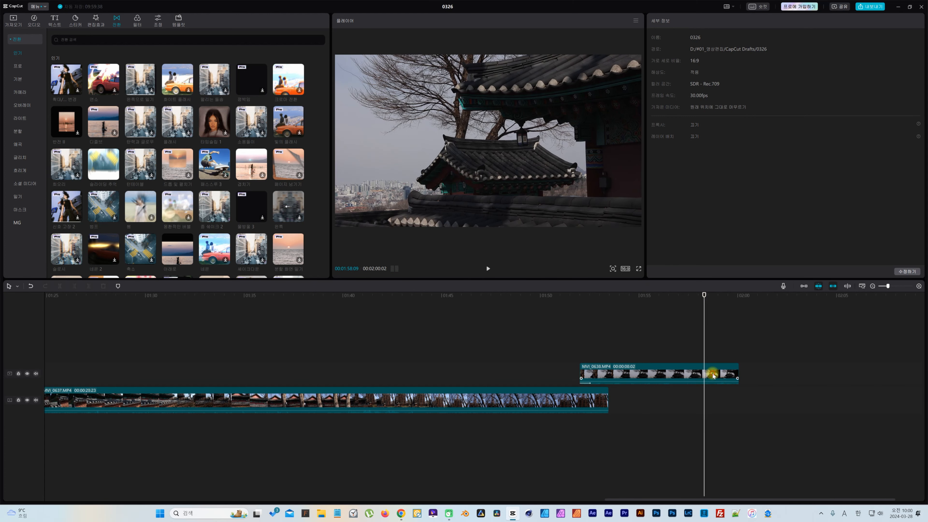
left_click(713, 373)
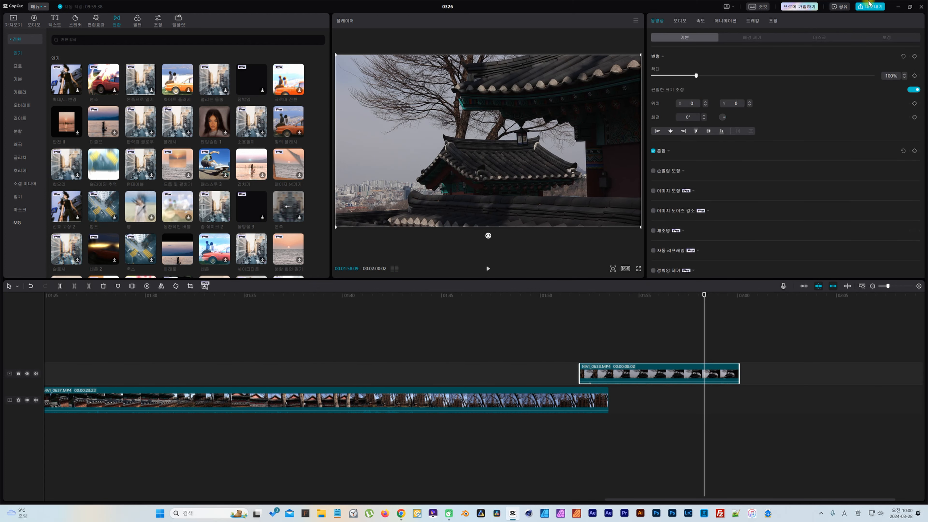
left_click(726, 21)
left_click(781, 38)
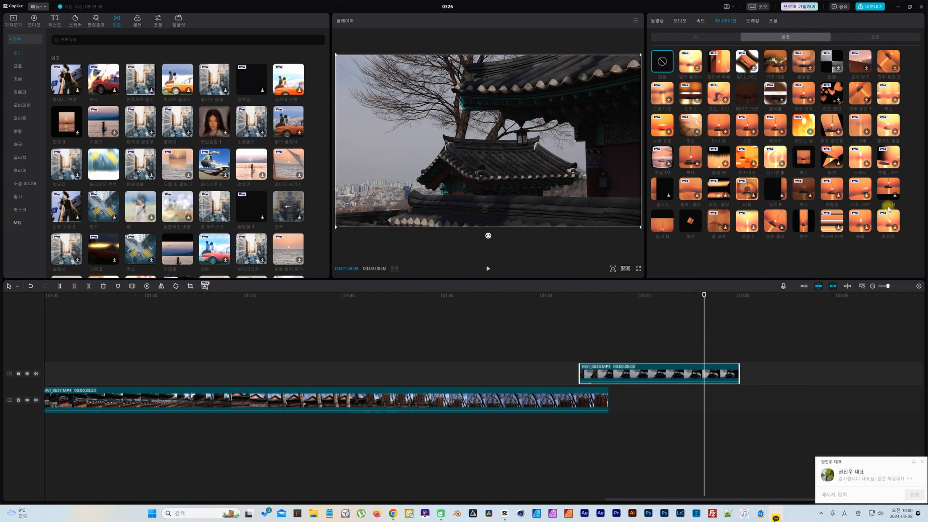
left_click(923, 461)
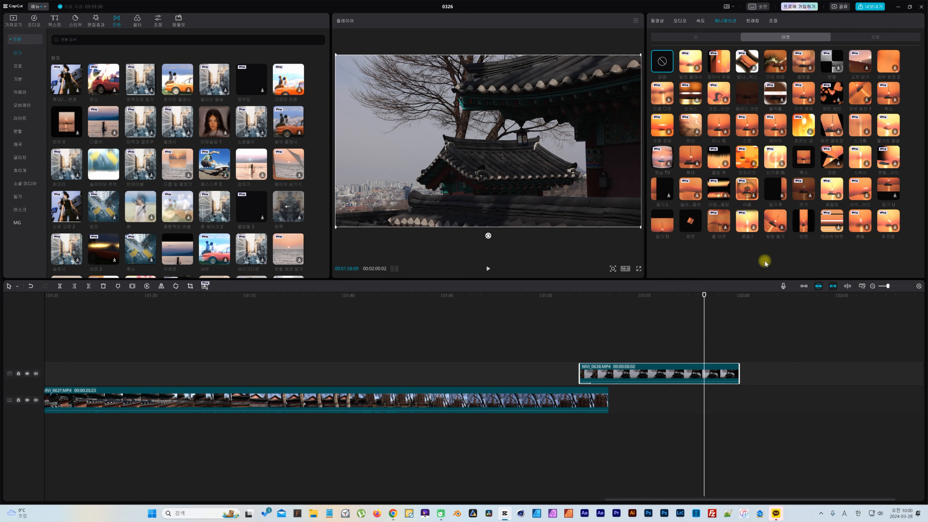
left_click(890, 60)
left_click(711, 297)
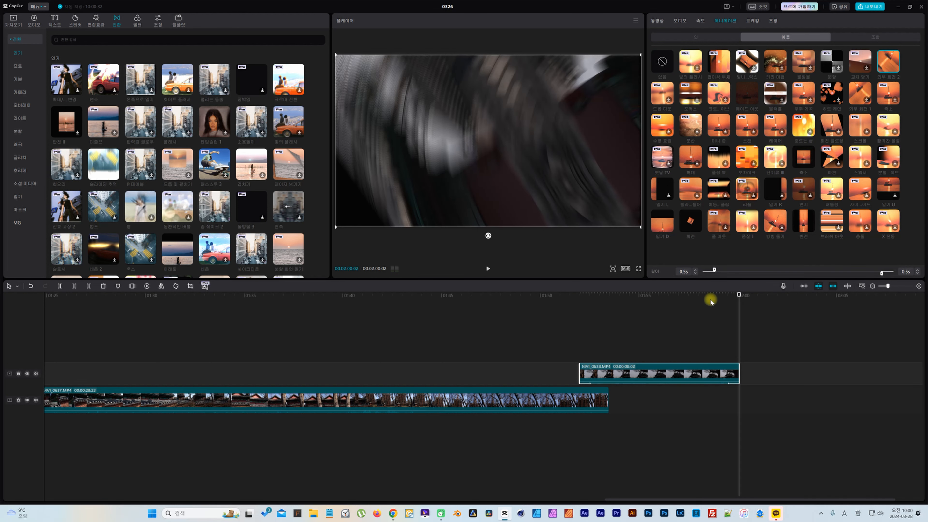
key("space")
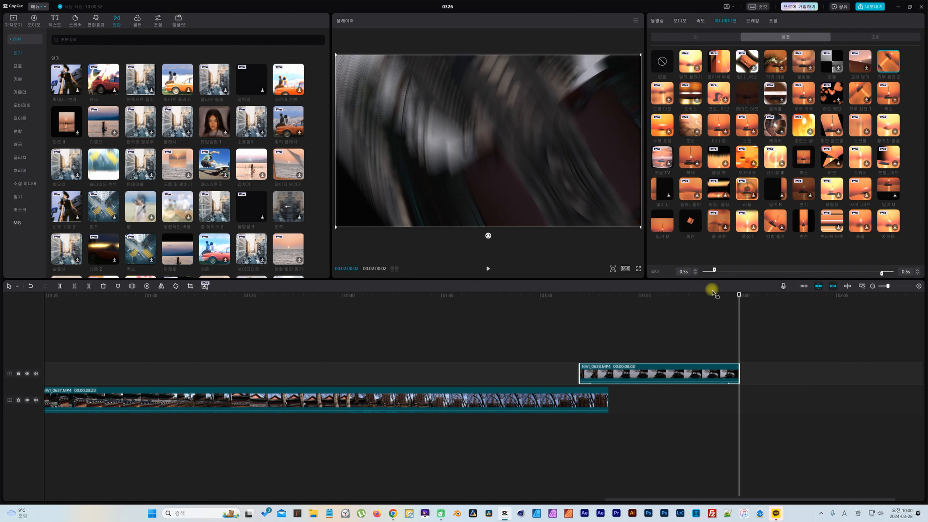
Try to add the 슬라이딩 추억 transition to the free end of the main-track MVI_0638.MP4 clip.
left_click_drag(720, 294, 226, 304)
scroll(219, 311, "down", 4)
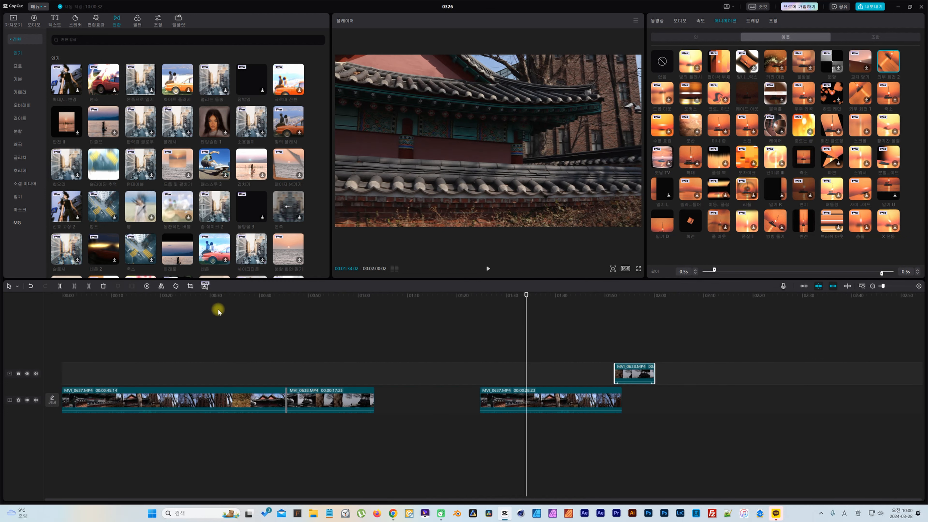
left_click(365, 297)
key("ctrl+equal")
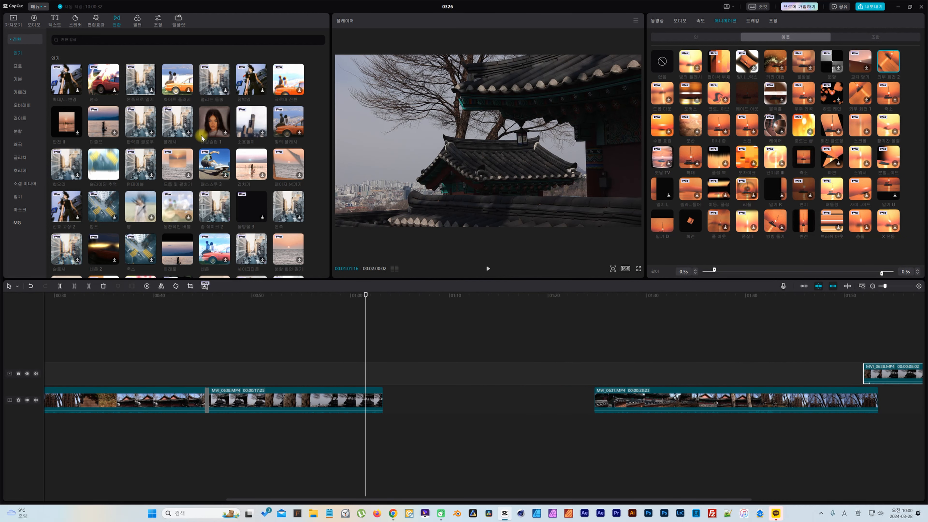
left_click_drag(96, 169, 381, 401)
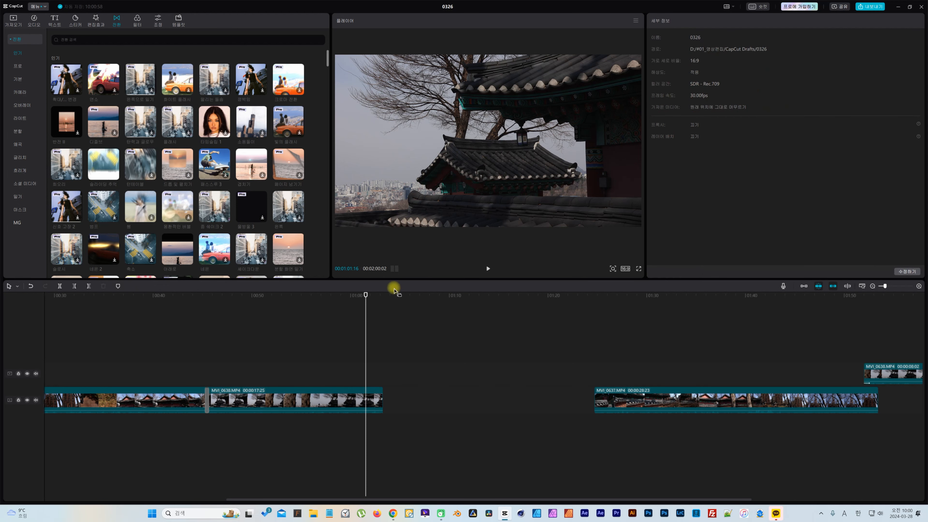
left_click(376, 295)
scroll(399, 307, "up", 5)
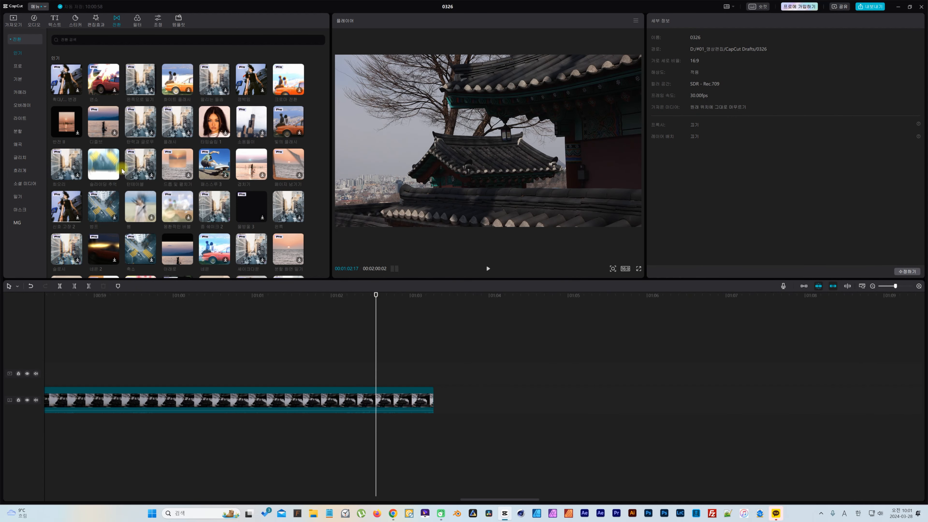
left_click_drag(419, 391, 409, 396)
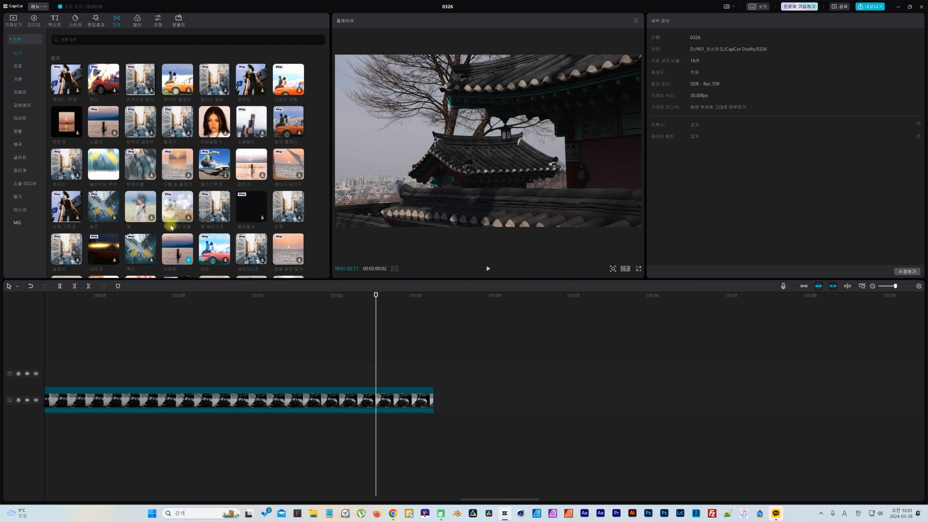
left_click_drag(103, 165, 418, 402)
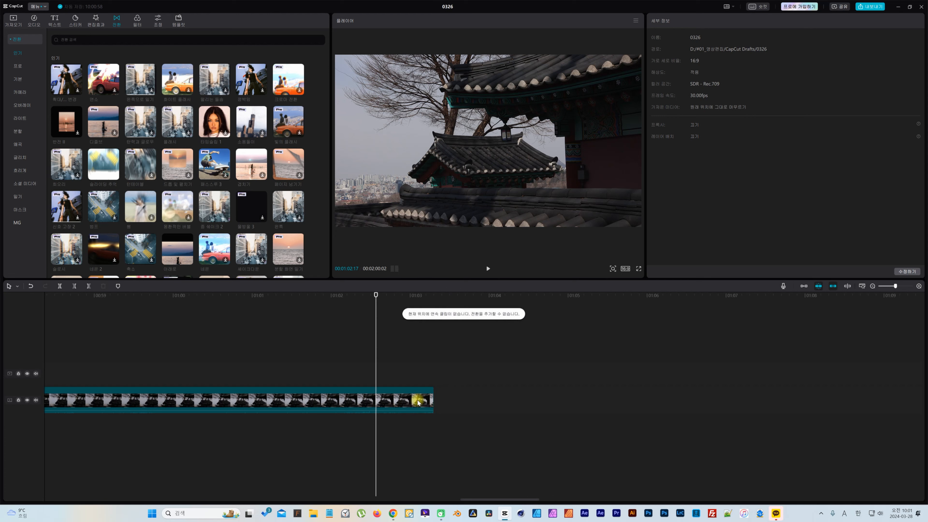
left_click(419, 402)
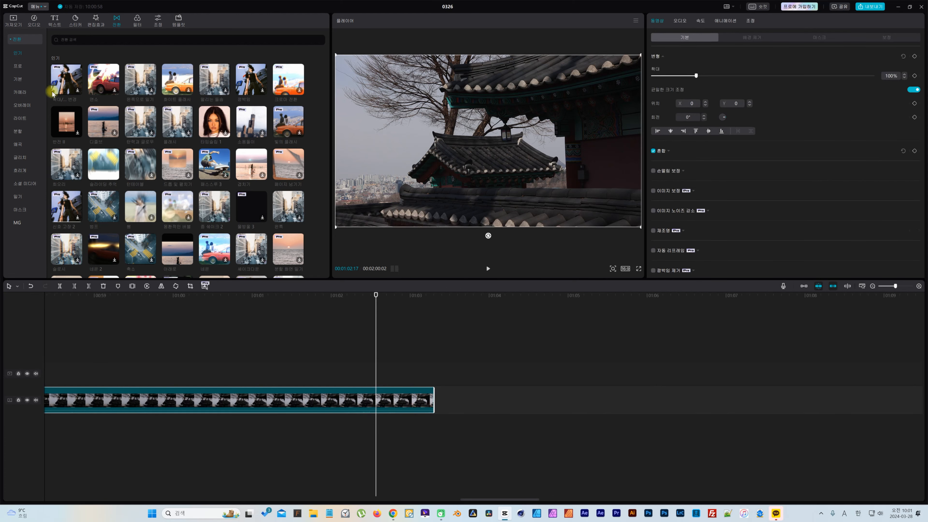
Try to place a transition from the 기본 category on the free end of the main-track MVI_0638.MP4 clip.
left_click(21, 80)
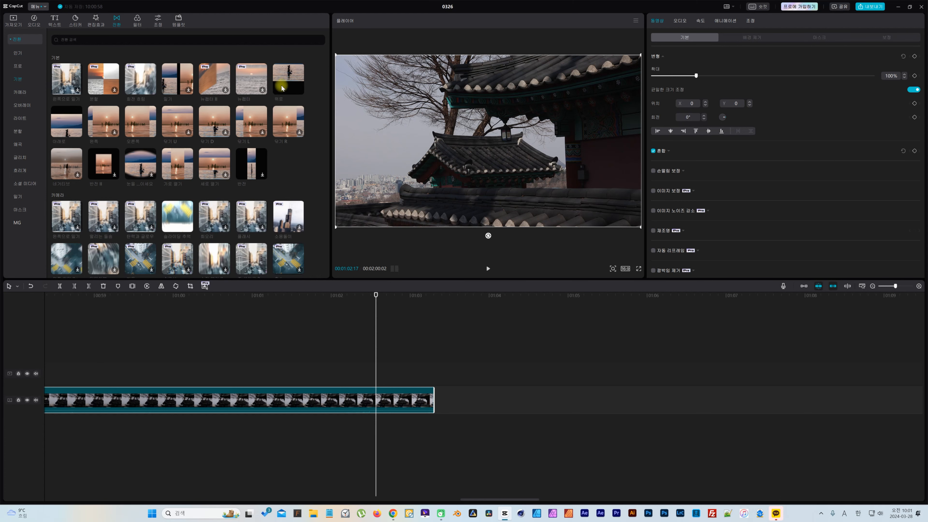
mouse_move(280, 81)
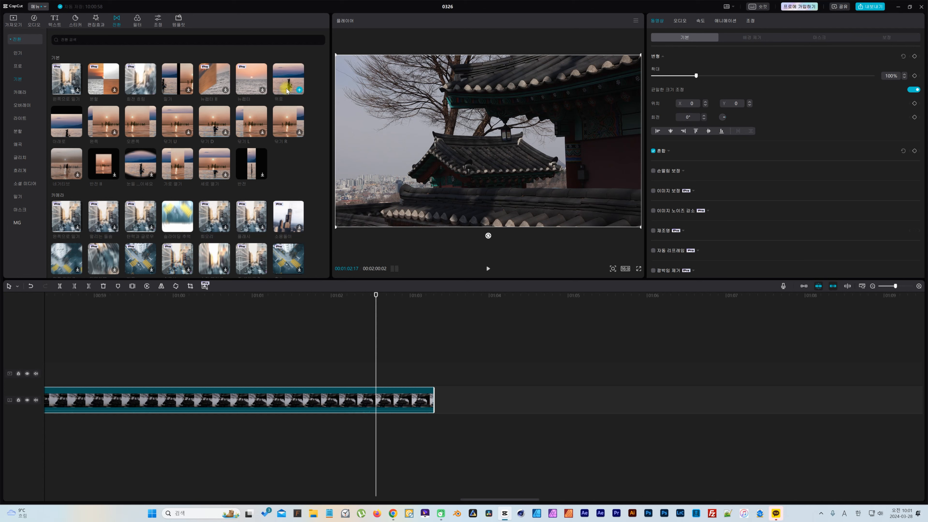
left_click_drag(287, 90, 420, 406)
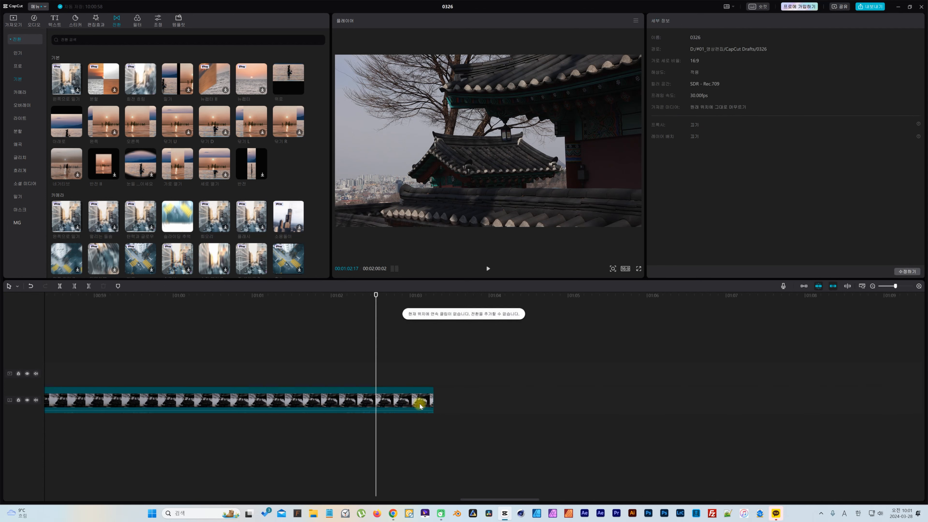
left_click(445, 347)
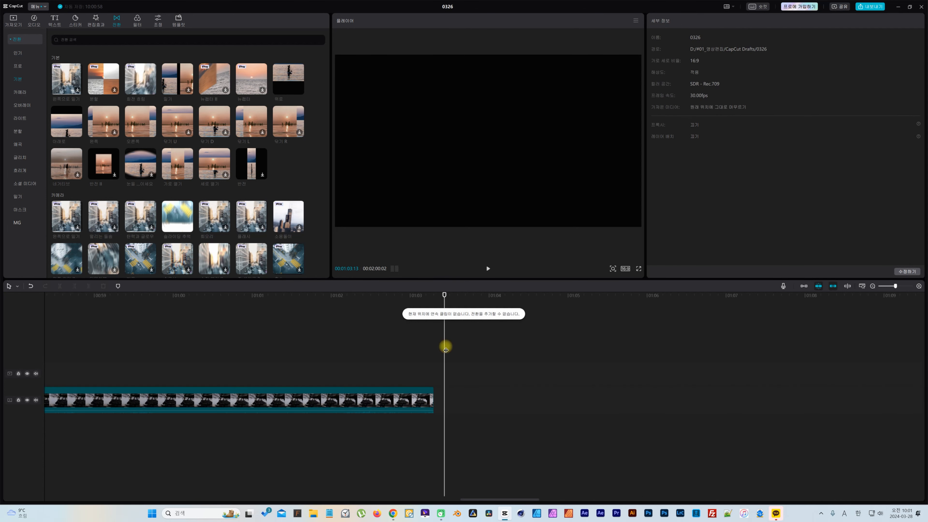
left_click(412, 296)
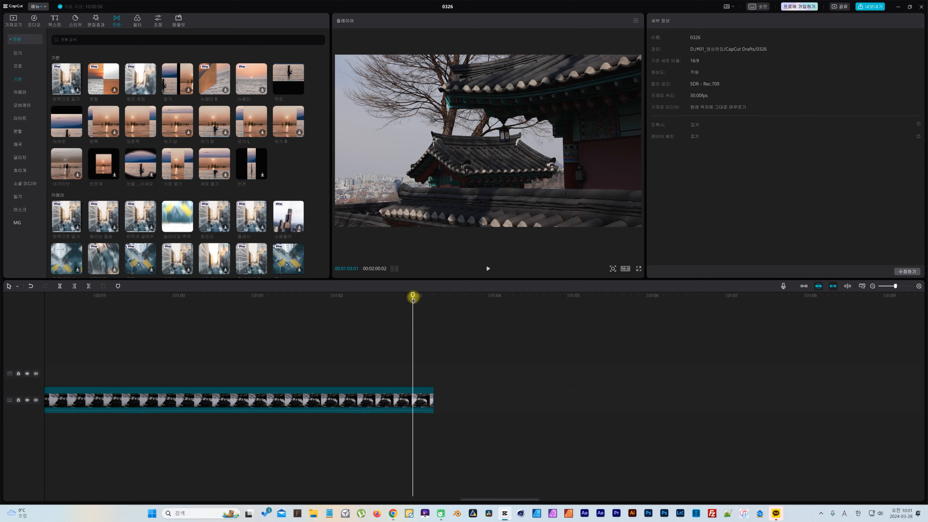
Apply a 0.5 s fade-out exit animation to the end of the main-track MVI_0638.MP4 clip.
key("space")
key("space")
mouse_move(396, 296)
left_mouse_down()
mouse_move(431, 298)
mouse_move(362, 303)
mouse_move(408, 298)
mouse_move(374, 298)
mouse_move(392, 306)
left_mouse_up()
key("space")
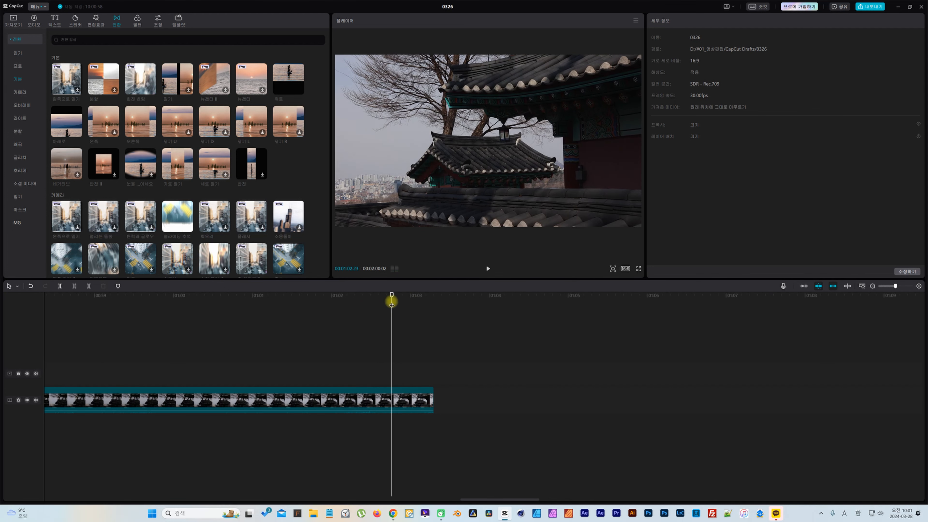
left_click(421, 403)
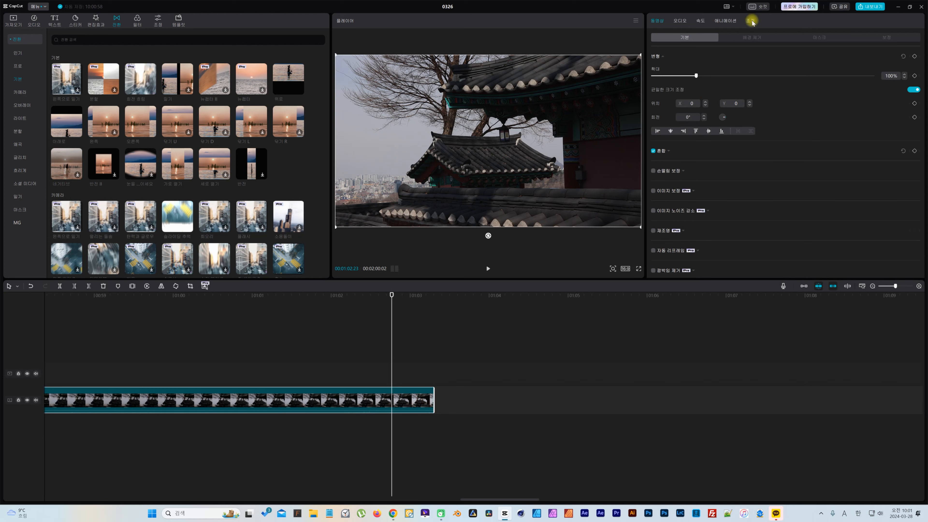
left_click(725, 22)
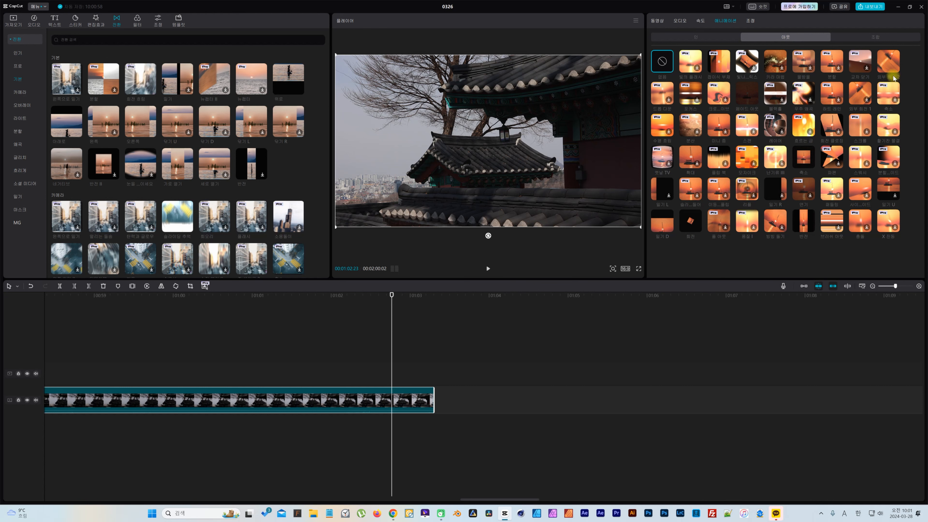
left_click(751, 94)
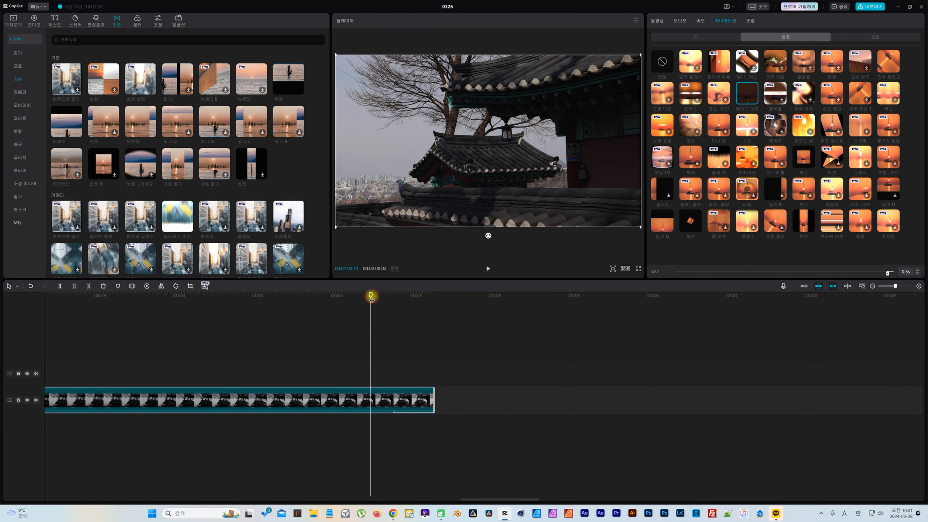
Play back the end of the main-track MVI_0638.MP4 clip to examine its exit animation.
key("space")
left_click(378, 295)
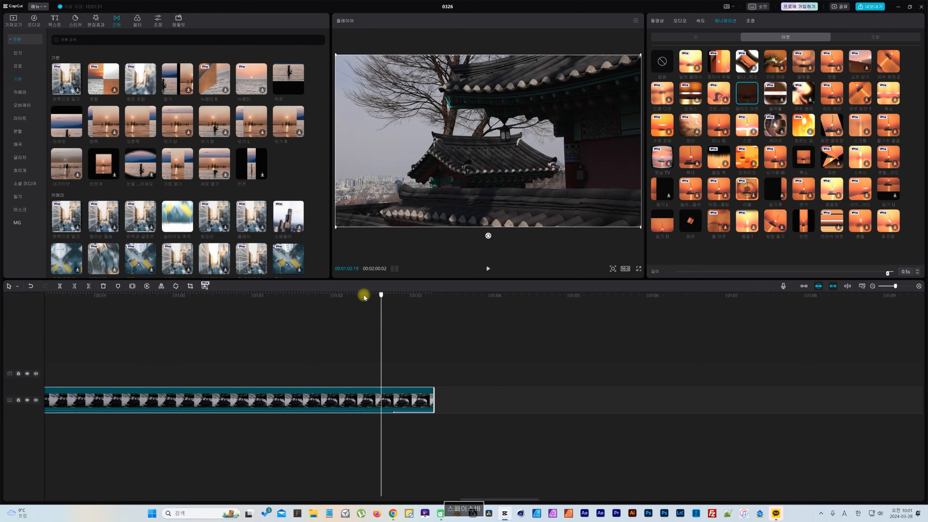
left_click(328, 295)
key("space")
key("space")
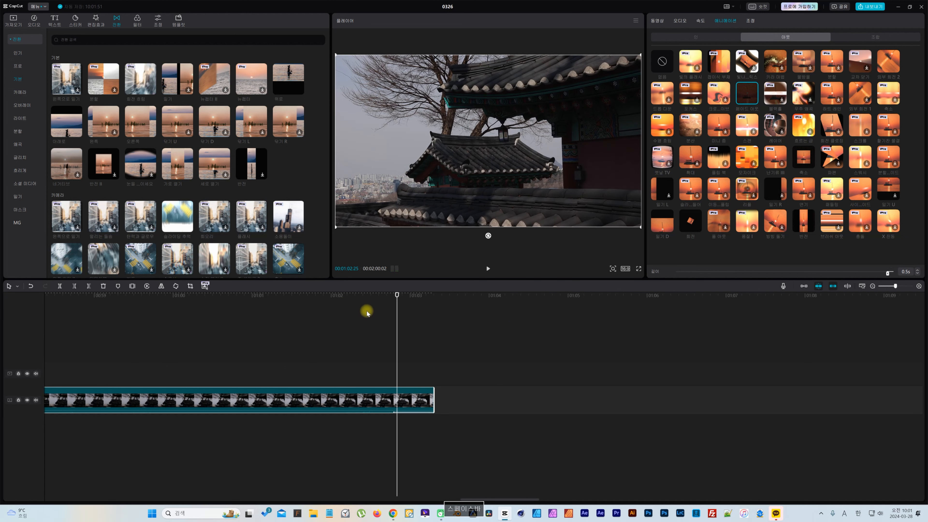
Try to add a transition from the 기본 category to the start of the first MVI_0637.MP4 clip.
scroll(377, 319, "down", 2)
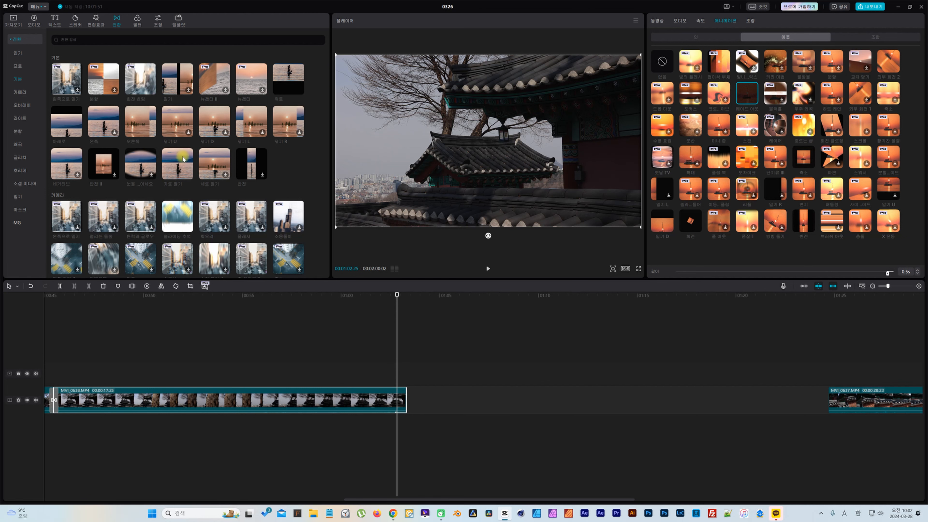
left_click_drag(157, 296, 41, 297)
left_click_drag(167, 94, 67, 397)
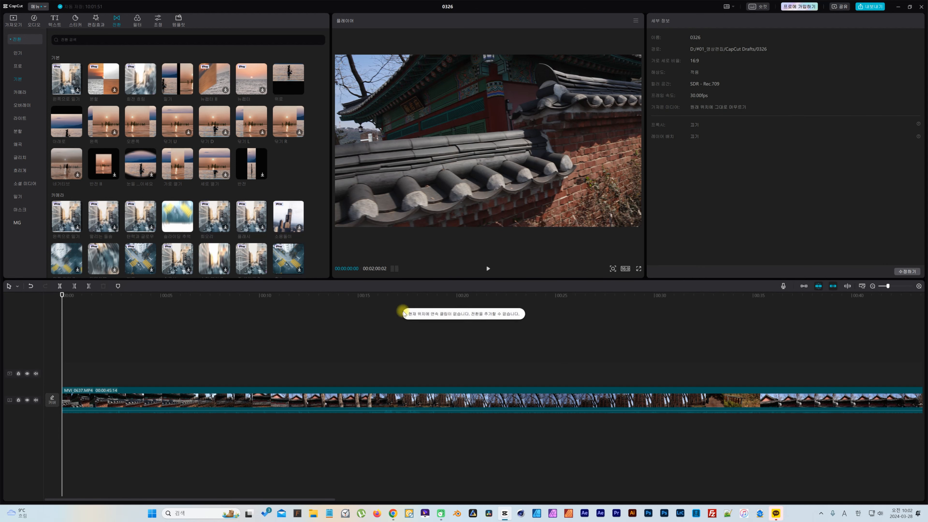
Apply a 0.5 s fade-in entrance animation to the first MVI_0637.MP4 clip on the main track.
left_click(679, 294)
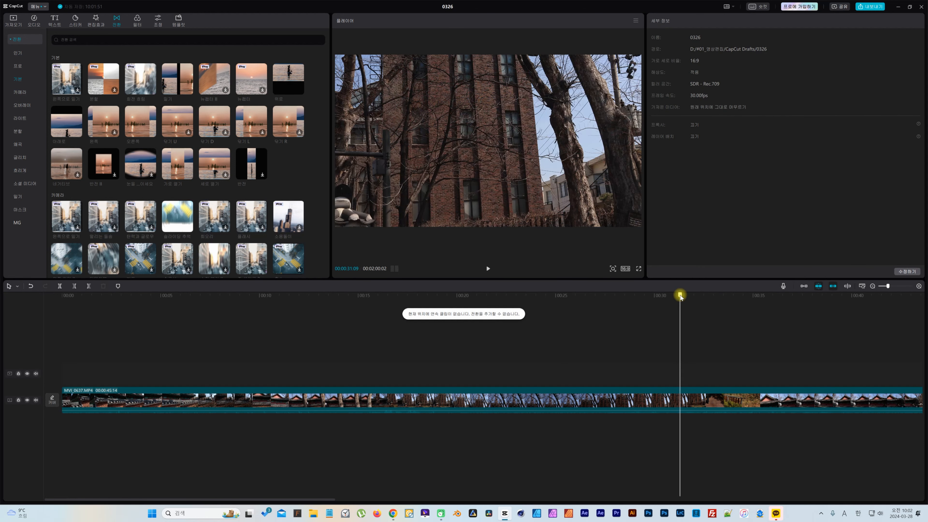
scroll(679, 295, "down", 1)
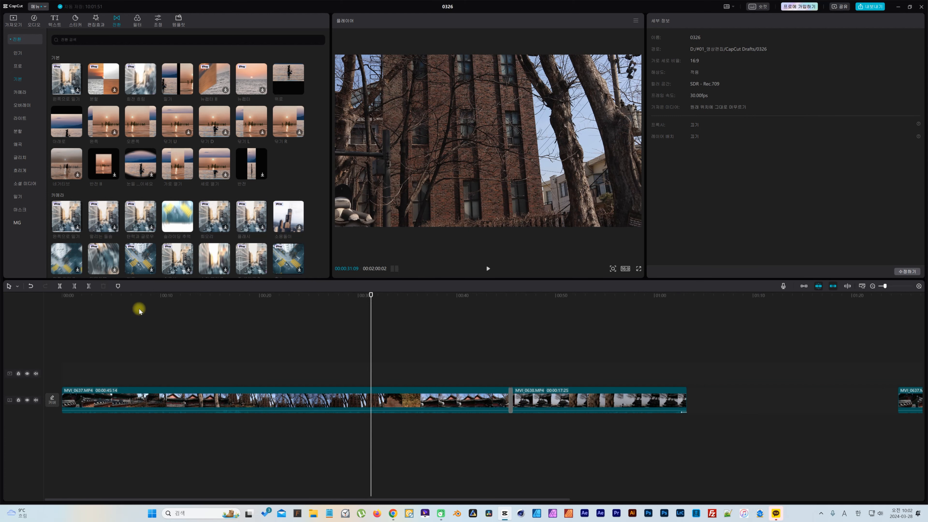
left_click(65, 295)
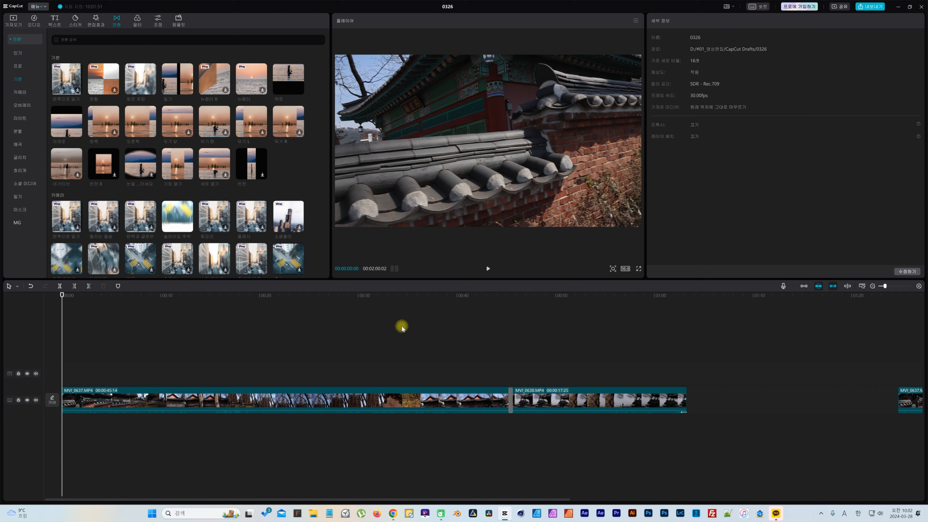
left_click(337, 406)
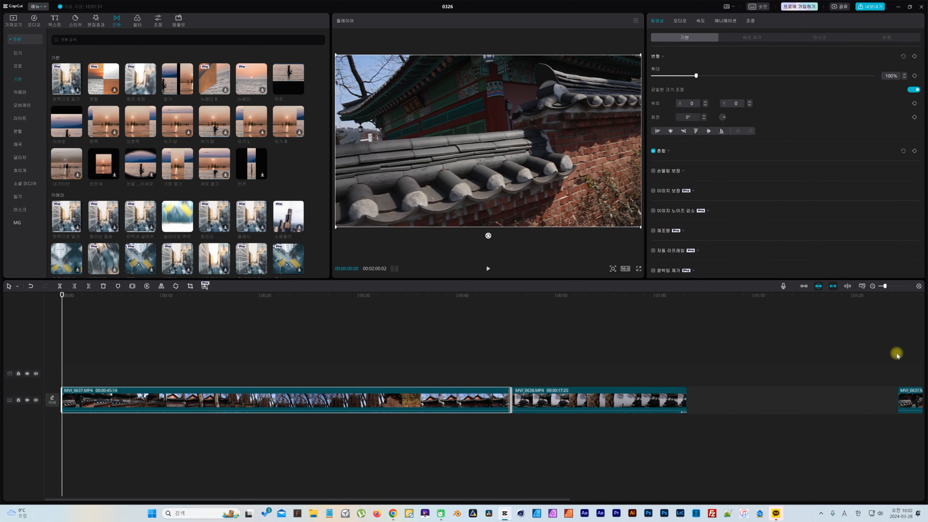
left_click(725, 20)
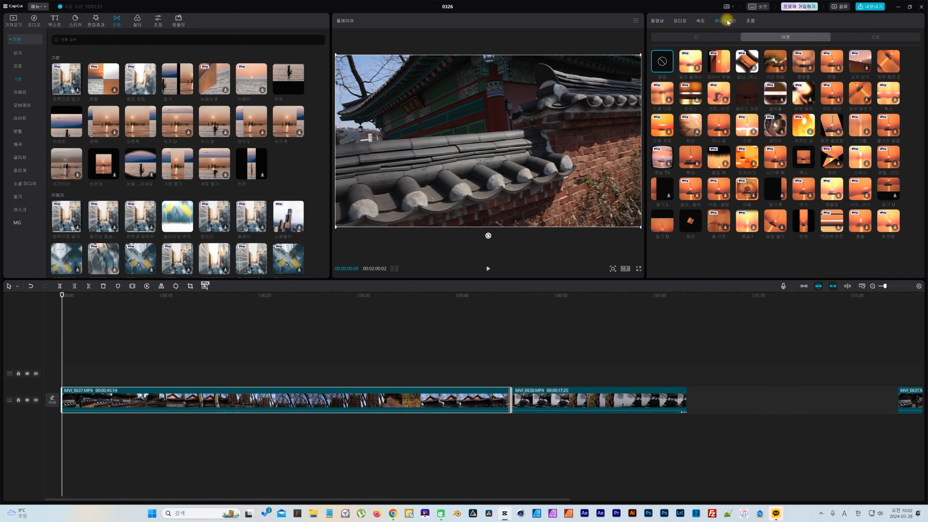
left_click(710, 38)
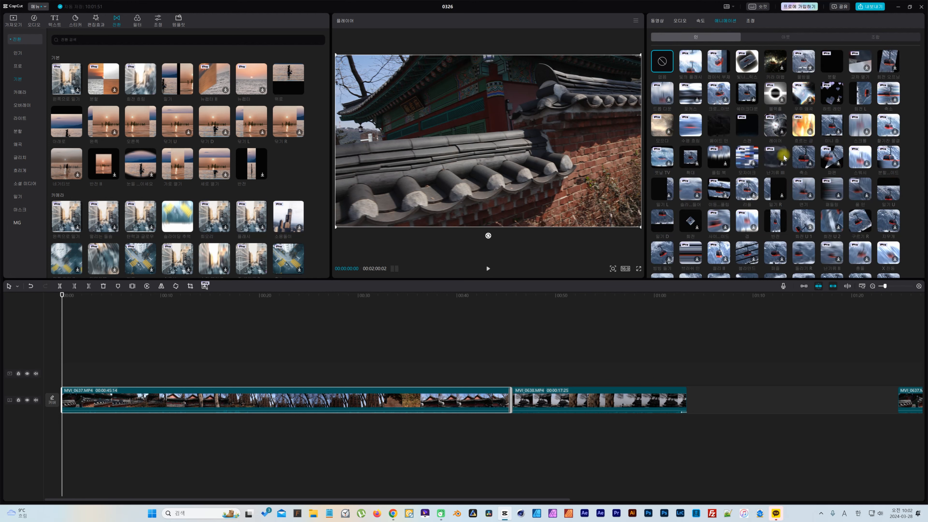
left_click(719, 125)
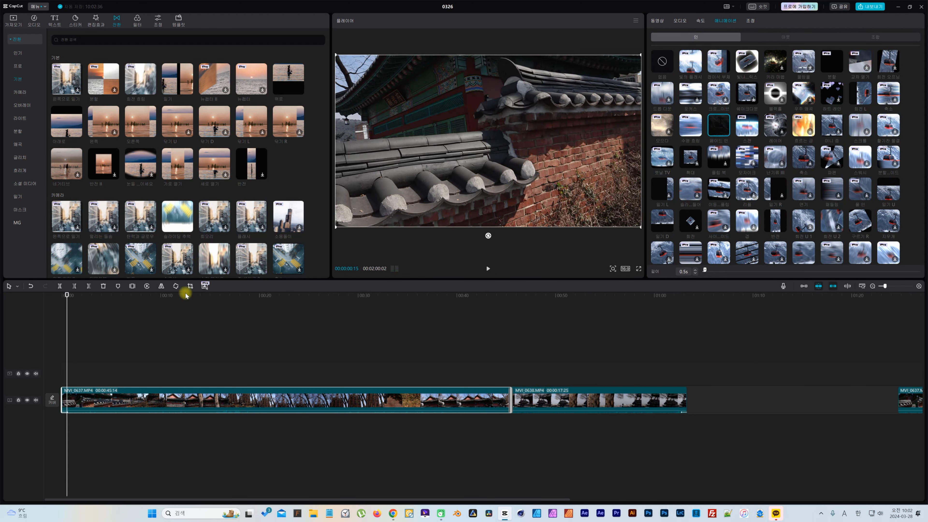
Play the start of the first MVI_0637.MP4 clip and its join with MVI_0638.MP4 to compare the animation with the transition.
left_click(58, 293)
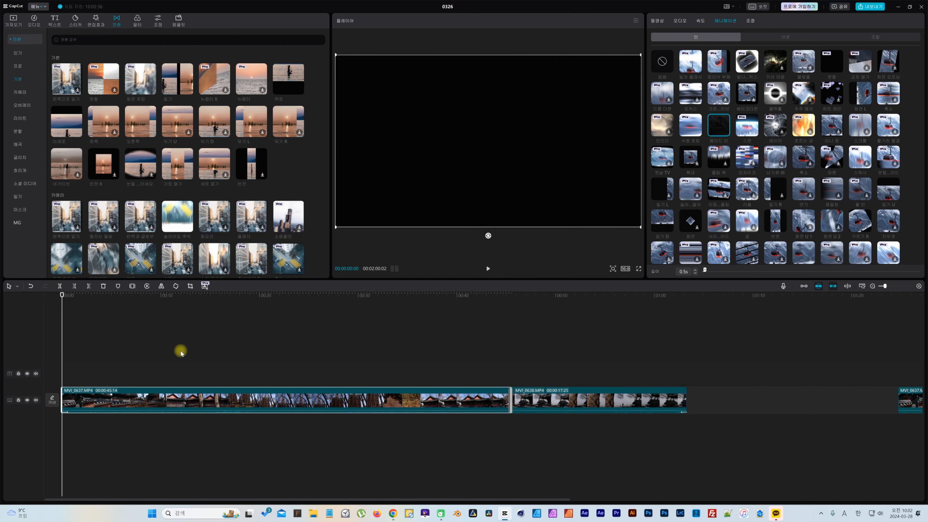
key("space")
key("space")
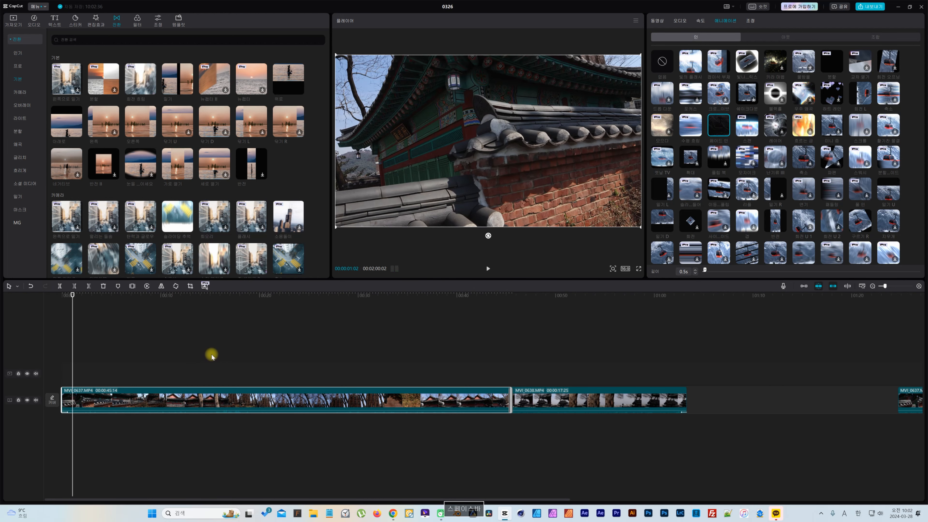
left_click(505, 295)
key("space")
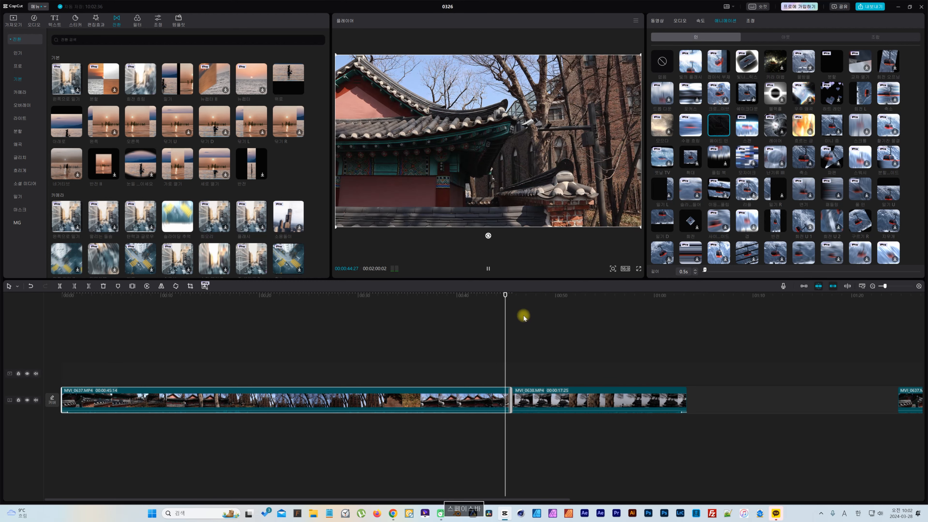
key("space")
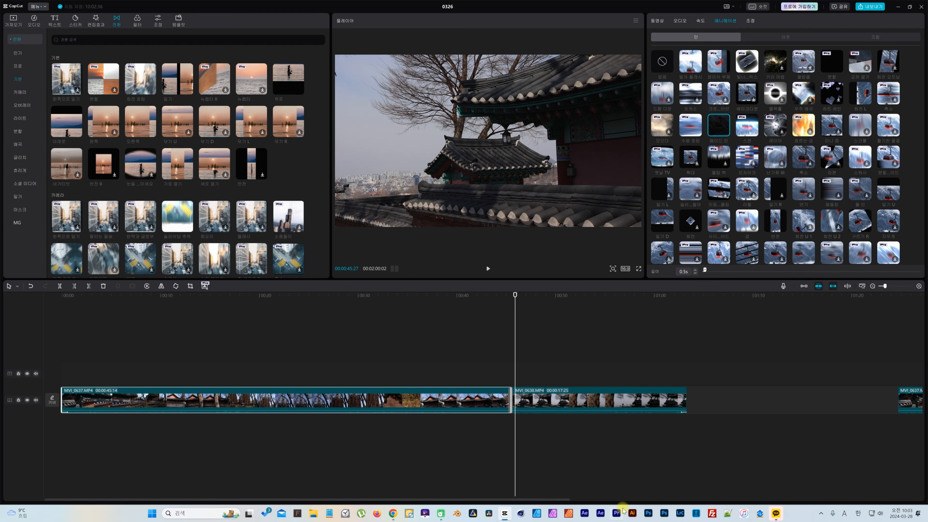
Switch to Premiere Pro and place Motion-1_CG.mov and Motion-2_CG.mov back to back on V1 after the existing clips.
left_click(616, 514)
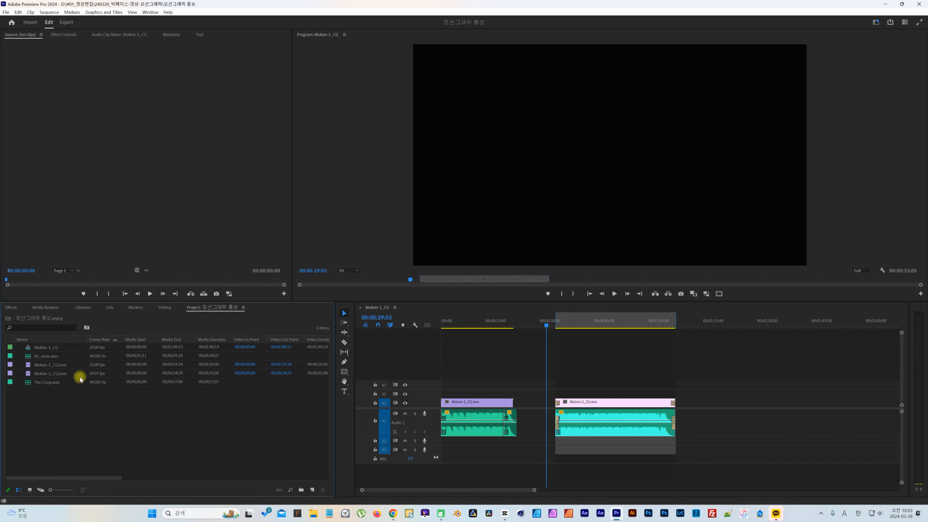
mouse_move(532, 323)
left_mouse_down()
mouse_move(492, 322)
mouse_move(532, 322)
left_mouse_up()
left_click(52, 366)
left_click_drag(52, 367, 742, 402)
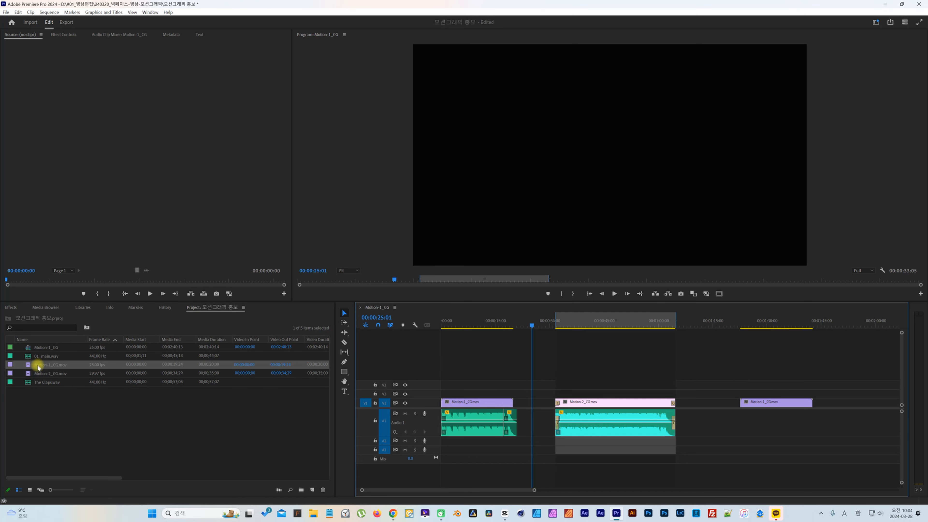
left_click_drag(37, 372, 812, 407)
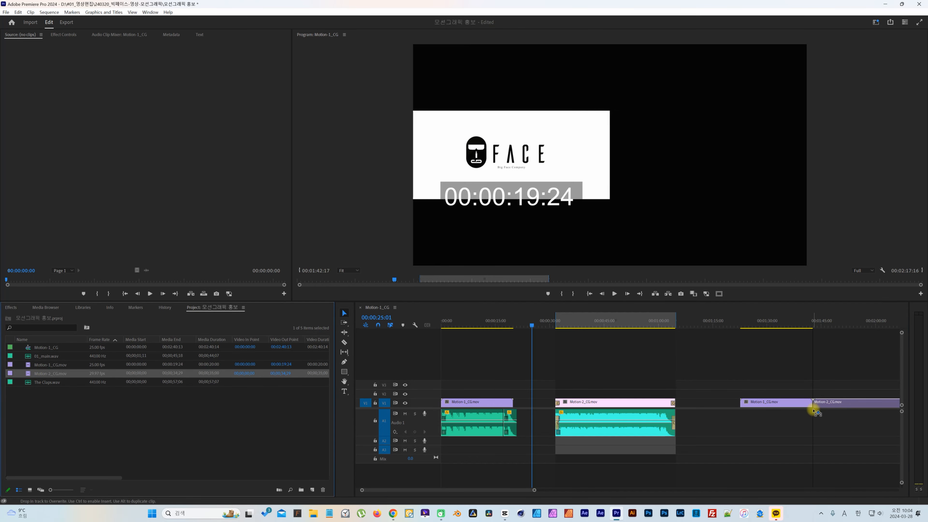
Delete the leftover audio clip below the new clips and move Motion-2_CG.mov later to leave a gap after Motion-1_CG.mov.
mouse_move(786, 322)
left_mouse_down()
mouse_move(844, 325)
mouse_move(788, 328)
mouse_move(808, 325)
mouse_move(800, 330)
left_mouse_up()
key("minus")
key("minus")
key("equal")
key("equal")
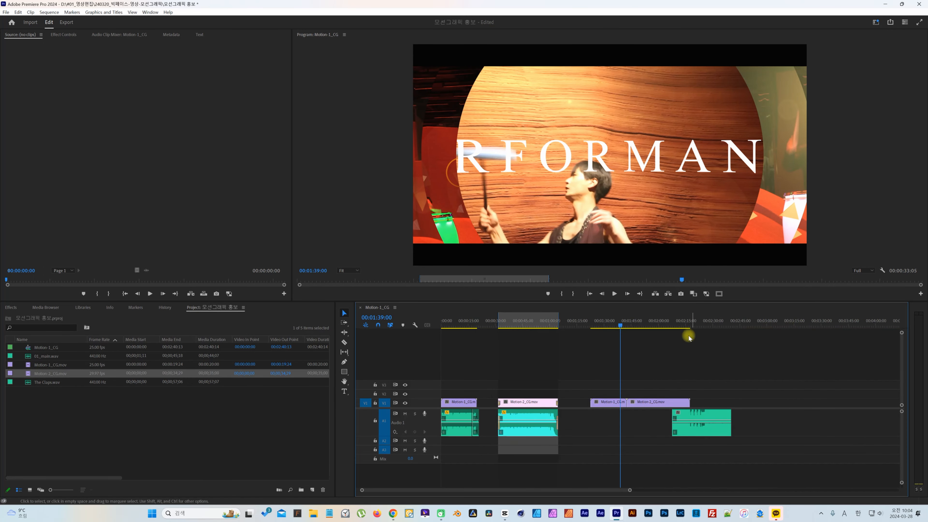
key("minus")
left_click(715, 432)
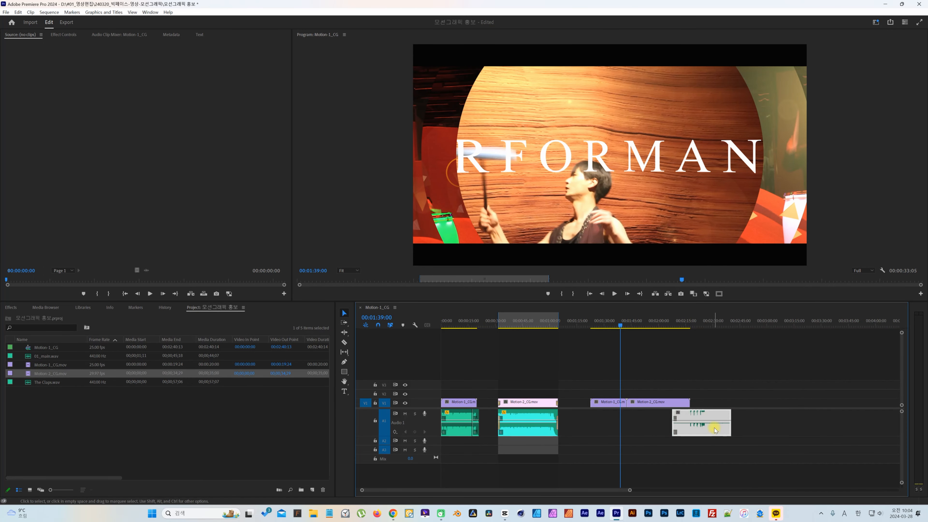
key("Delete")
left_click_drag(648, 400, 670, 403)
Apply the Cross Dissolve video transition to the start of the newly placed Motion-1_CG.mov clip.
key("equal")
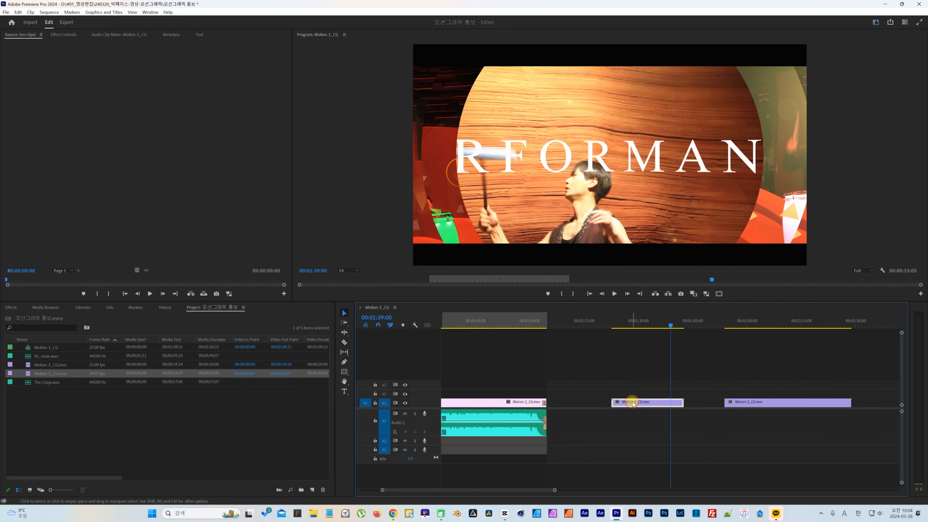
left_click(11, 308)
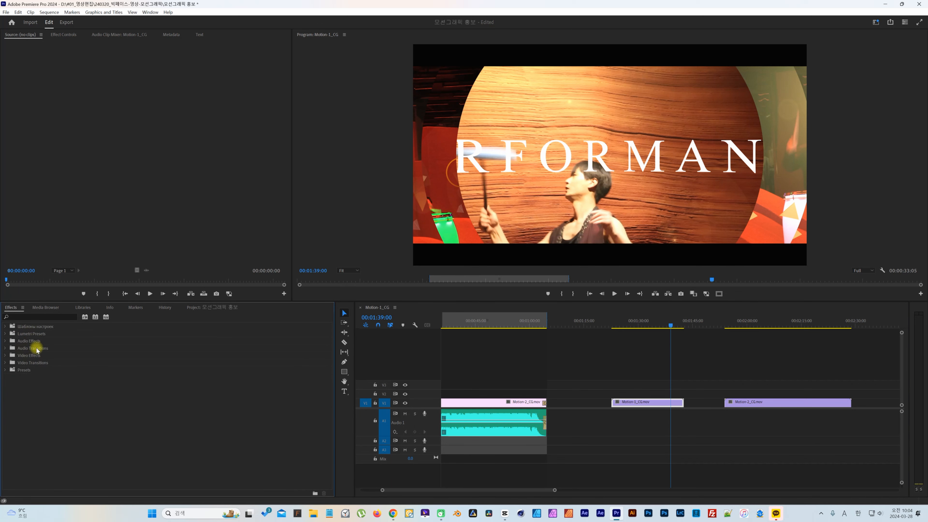
left_click(5, 362)
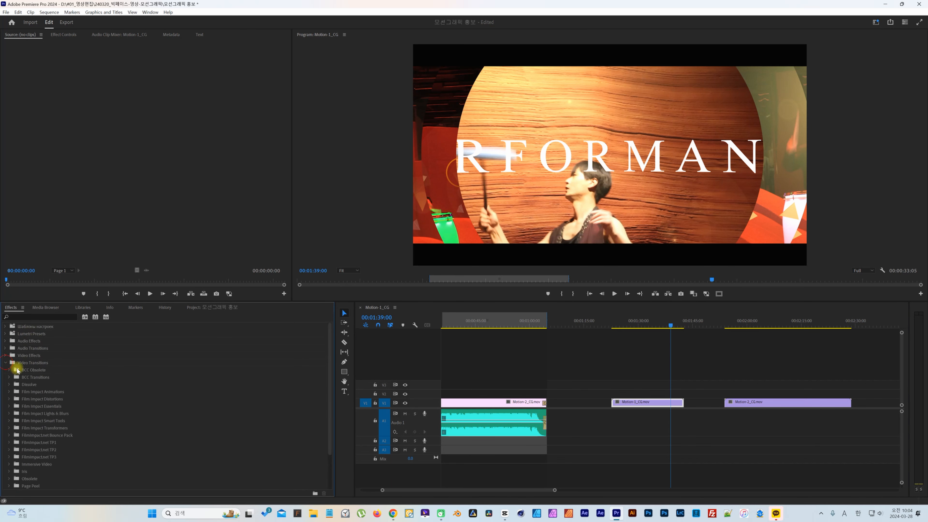
scroll(59, 390, "down", 3)
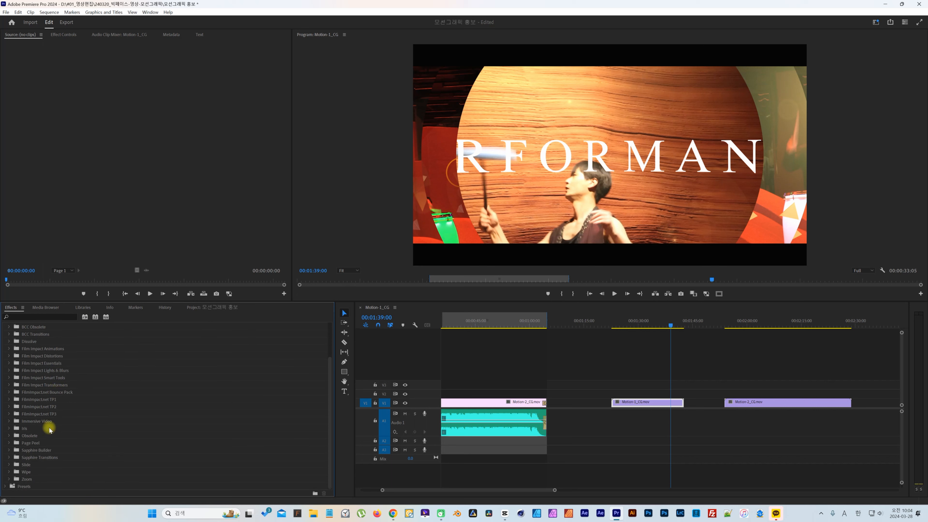
left_click(9, 341)
left_click(24, 357)
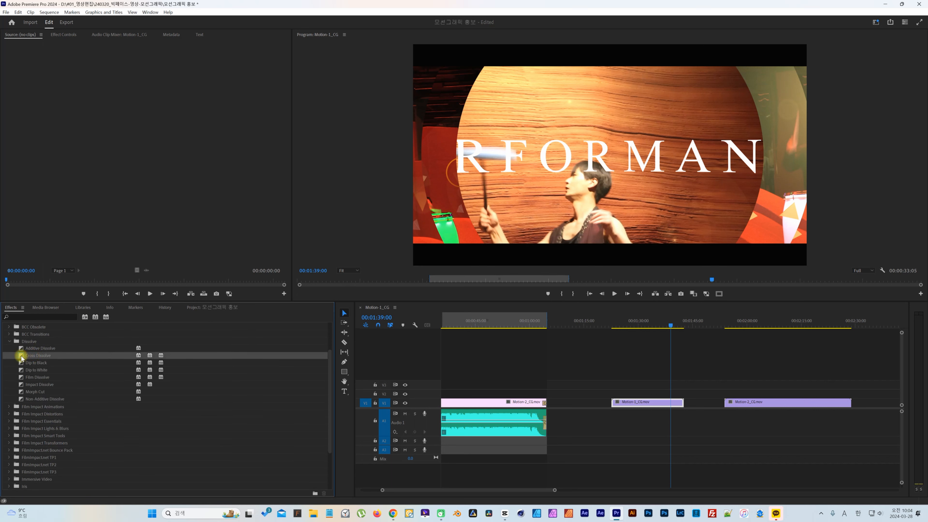
left_click_drag(22, 358, 616, 402)
Play and scrub through the start of the new Motion-1_CG.mov clip to examine the dissolve.
left_click_drag(617, 328, 607, 325)
key("space")
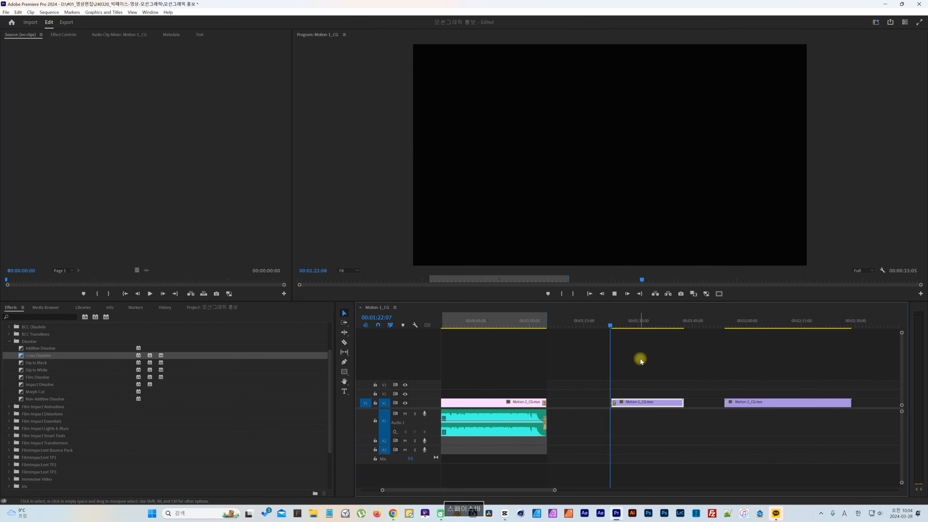
key("space")
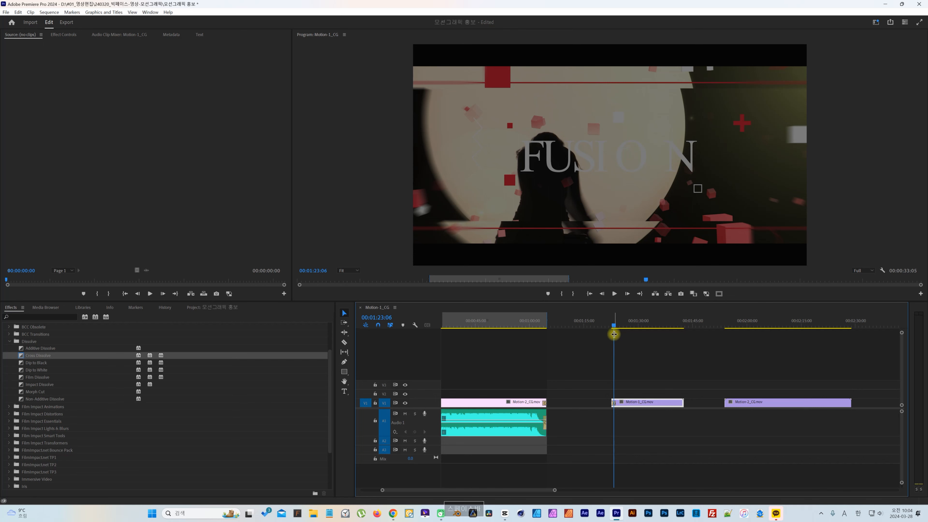
key("equal")
key("equal")
key("equal")
mouse_move(669, 325)
left_mouse_down()
mouse_move(653, 326)
mouse_move(679, 327)
left_mouse_up()
key("minus")
key("minus")
key("minus")
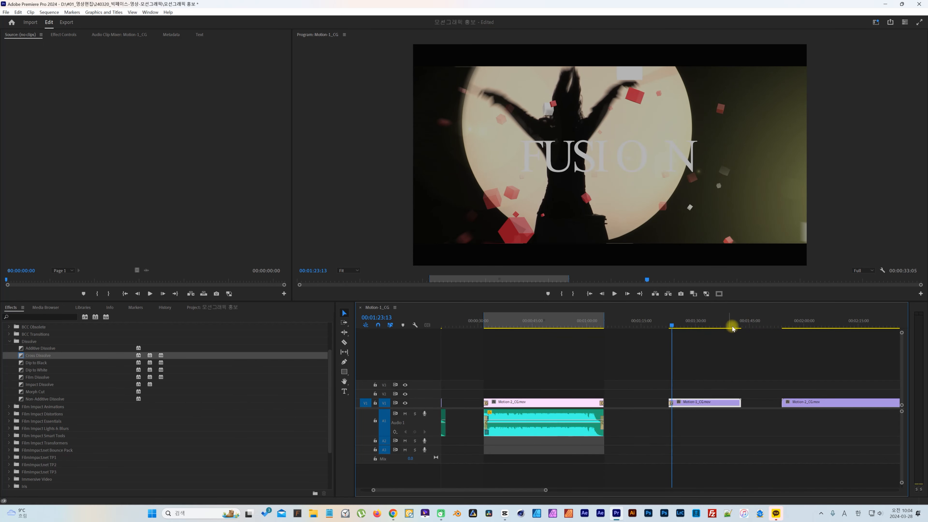
Apply Cross Dissolve to the end of the new Motion-1_CG.mov clip and preview it.
left_click(732, 328)
key("equal")
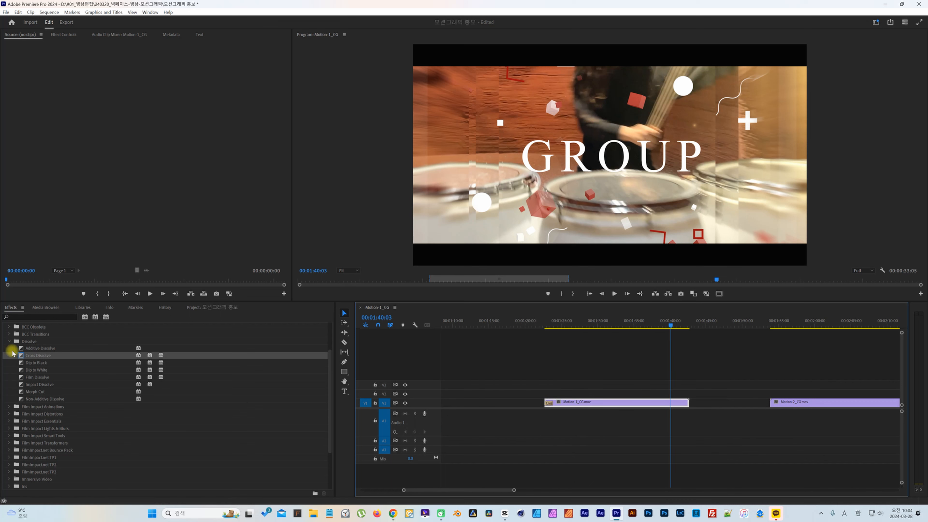
left_click_drag(21, 357, 687, 403)
key("space")
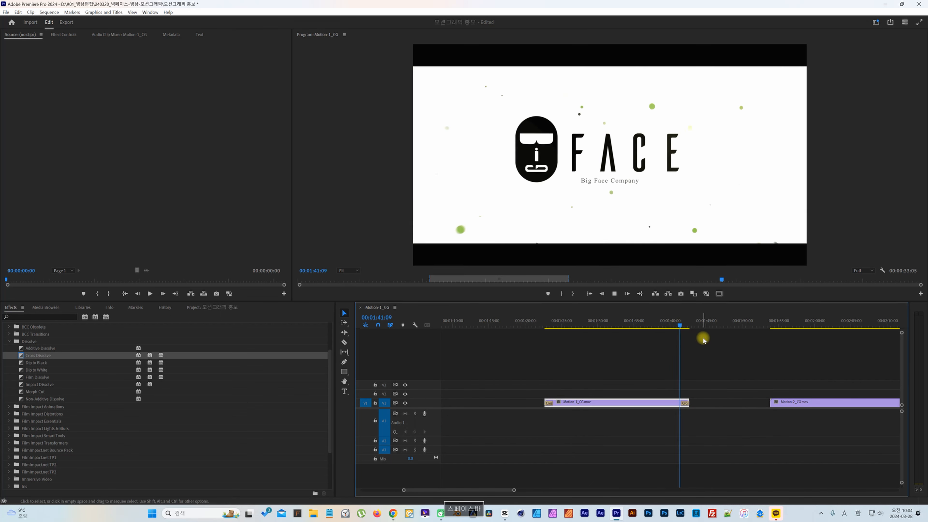
Delete the Cross Dissolve from the end of the new Motion-1_CG.mov clip.
left_click(686, 400)
key("Delete")
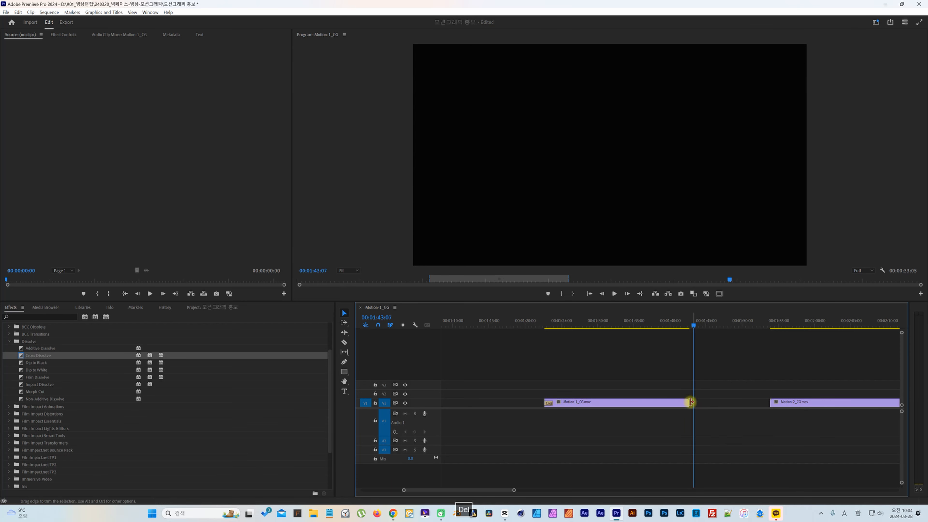
Shorten the end of Motion-1_CG.mov, butt Motion-2_CG.mov against it, and apply Cross Dissolve at their cut.
left_click_drag(690, 402, 642, 402)
left_click_drag(771, 402, 656, 404)
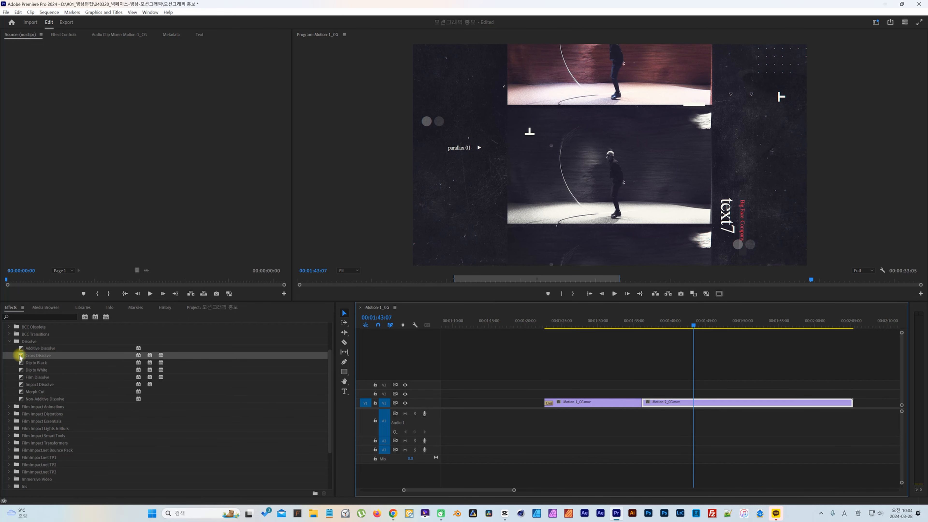
left_click_drag(18, 356, 642, 405)
left_click_drag(638, 324, 660, 325)
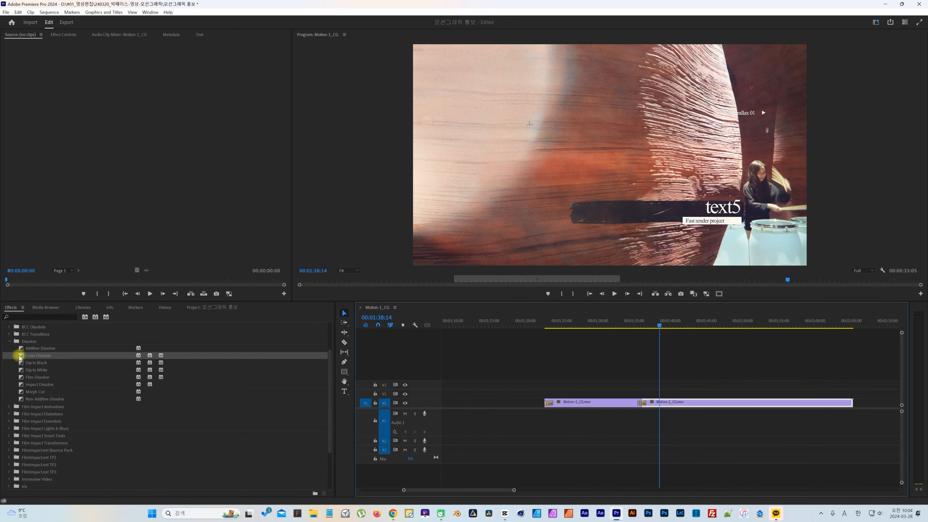
Apply Cross Dissolve to the free end of Motion-2_CG.mov and preview the fade-out.
mouse_move(19, 357)
left_mouse_down()
mouse_move(752, 365)
mouse_move(848, 403)
left_mouse_up()
left_click(844, 326)
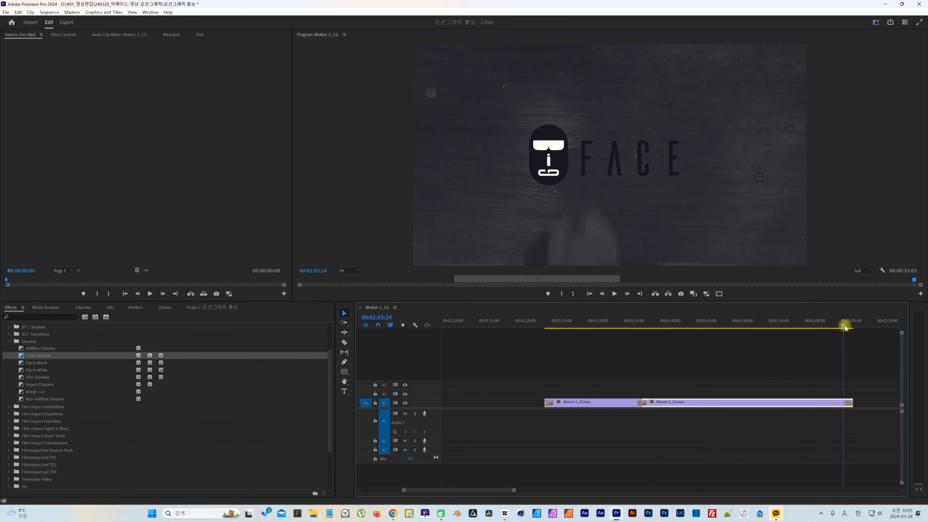
key("space")
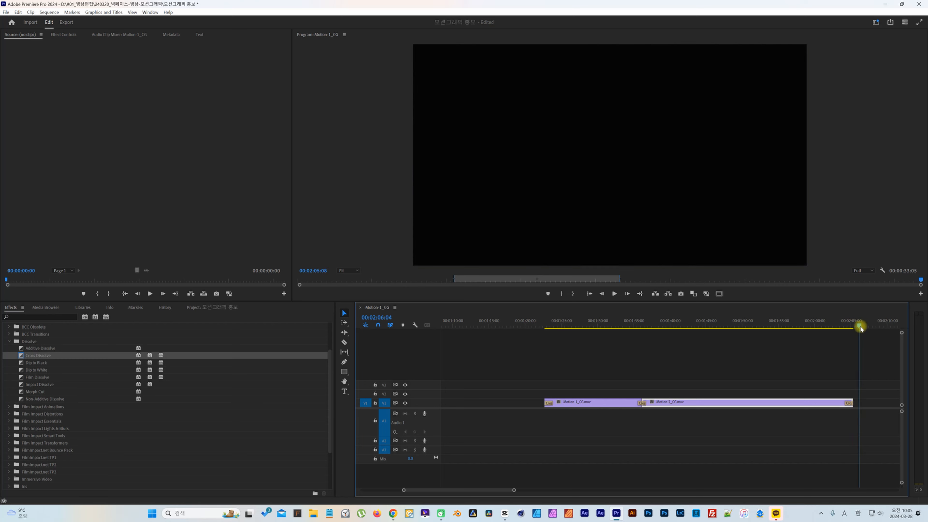
left_click(763, 325)
left_click_drag(756, 337, 723, 337)
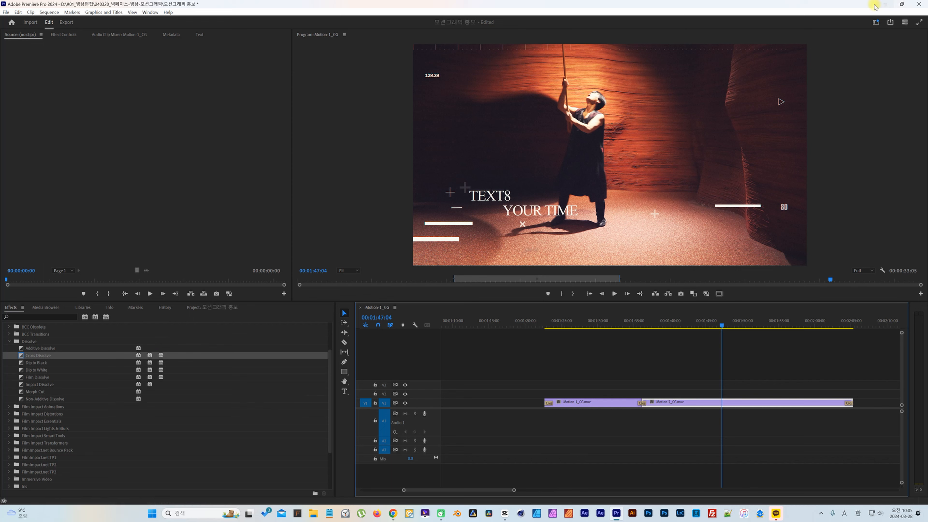
Switch to CapCut and scrub through the MVI_0637.MP4 and MVI_0638.MP4 clips and past their free end.
left_click(504, 514)
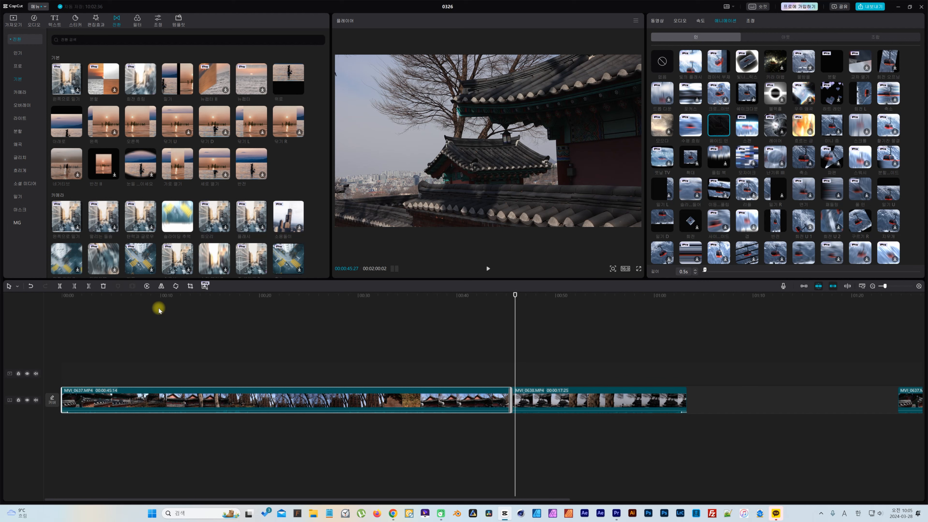
left_click_drag(104, 294, 485, 349)
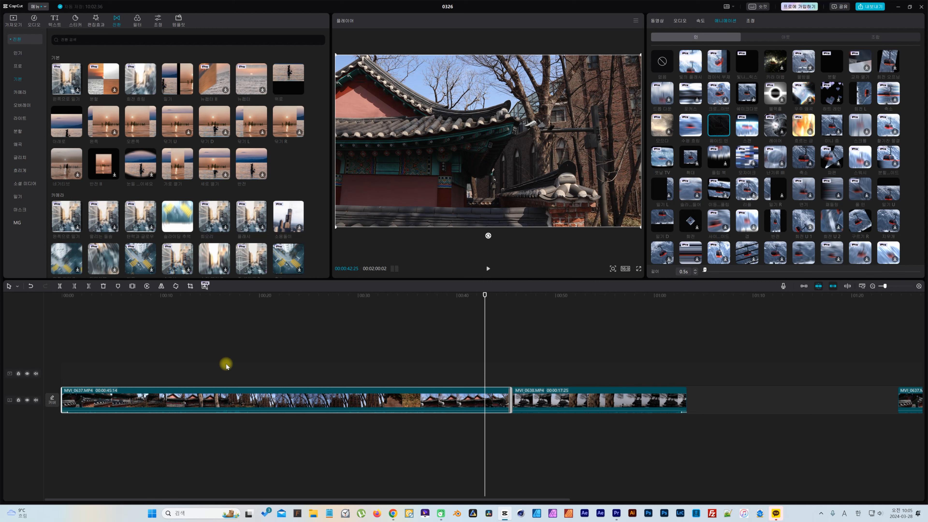
left_click_drag(495, 295, 604, 310)
left_click(729, 338)
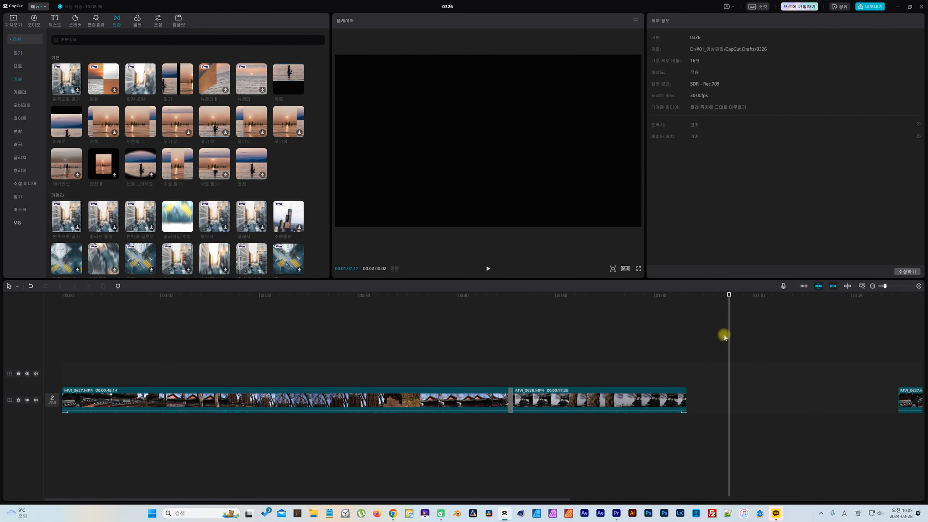
Clear all clips from the timeline and place MVI_0637.MP4 from the imported media at its start.
scroll(718, 336, "down", 3)
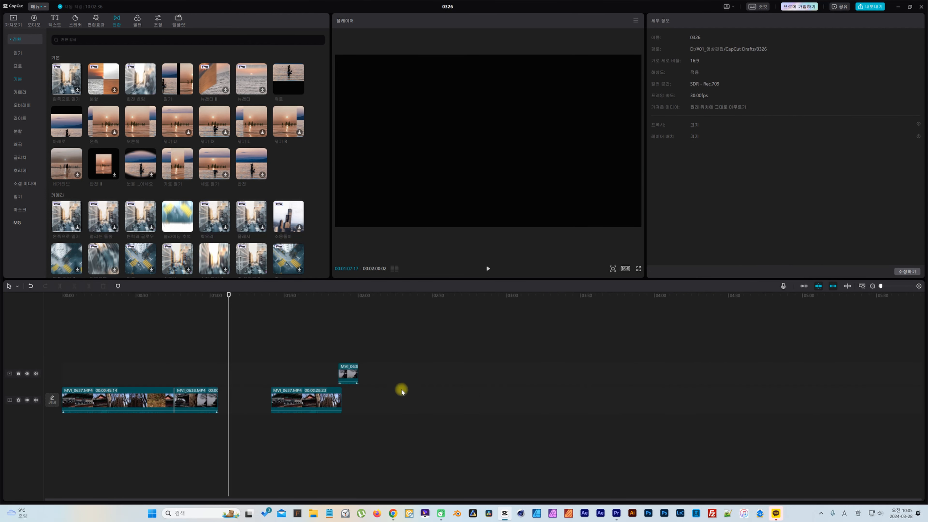
left_click_drag(133, 344, 395, 441)
key("Delete")
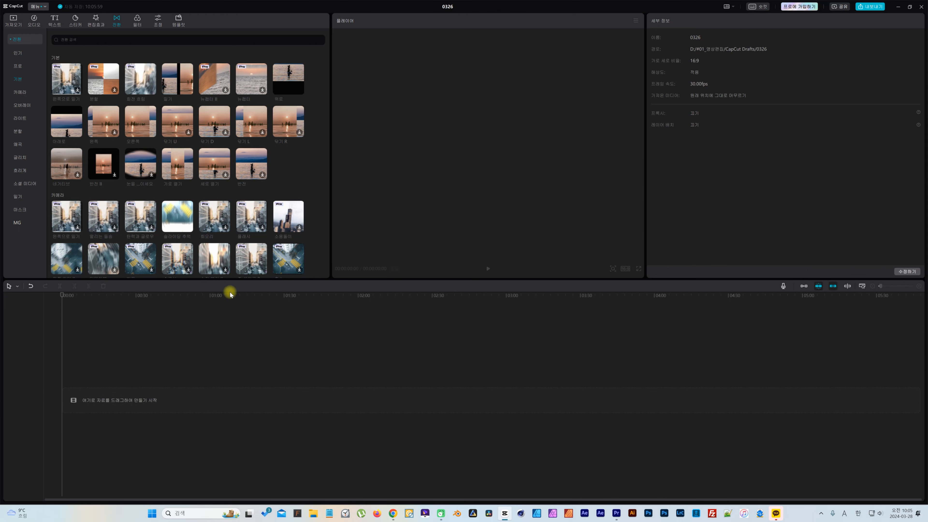
left_click(11, 19)
left_click_drag(80, 81, 91, 400)
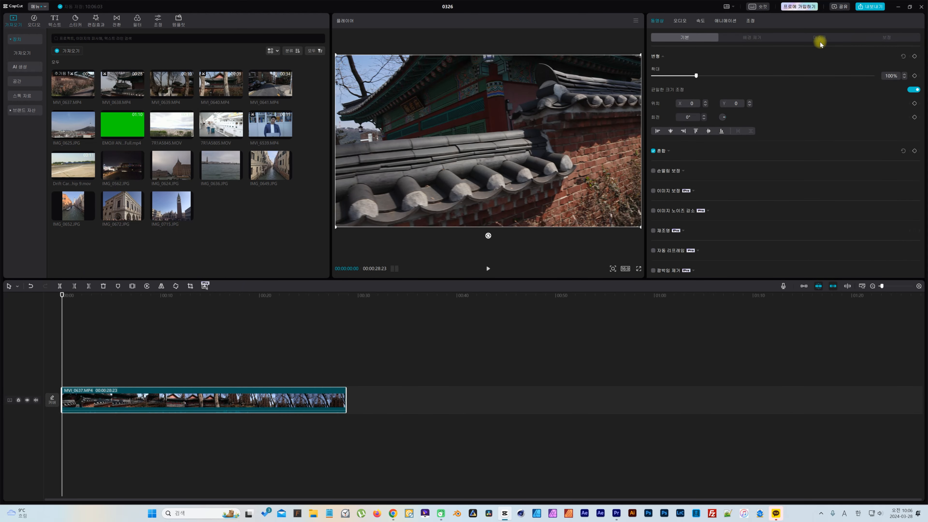
Show the adjustment settings of the MVI_0637.MP4 clip and look through the available correction controls.
left_click(726, 21)
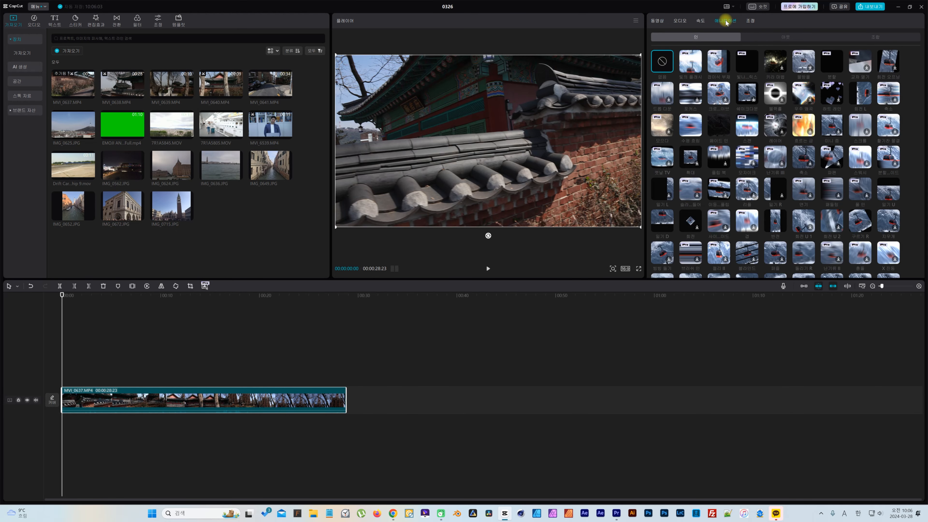
left_click(752, 21)
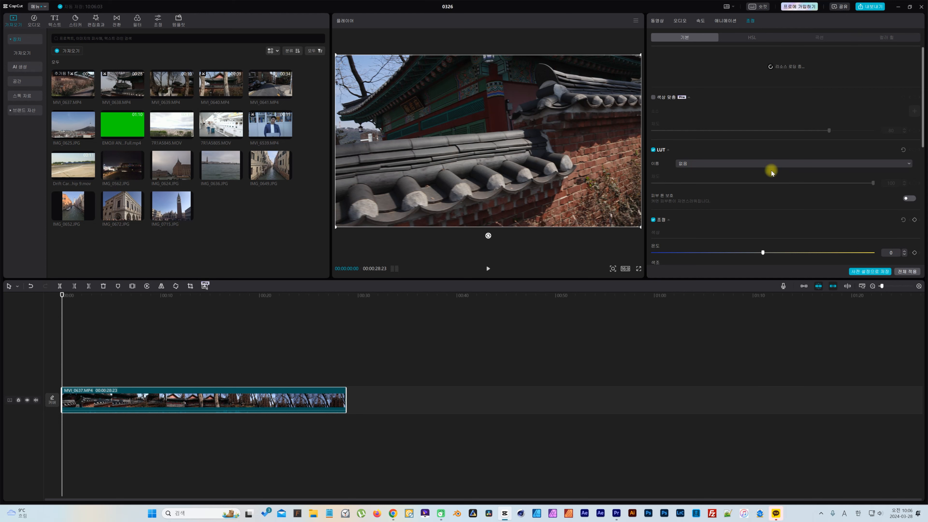
scroll(773, 170, "down", 3)
scroll(772, 170, "down", 4)
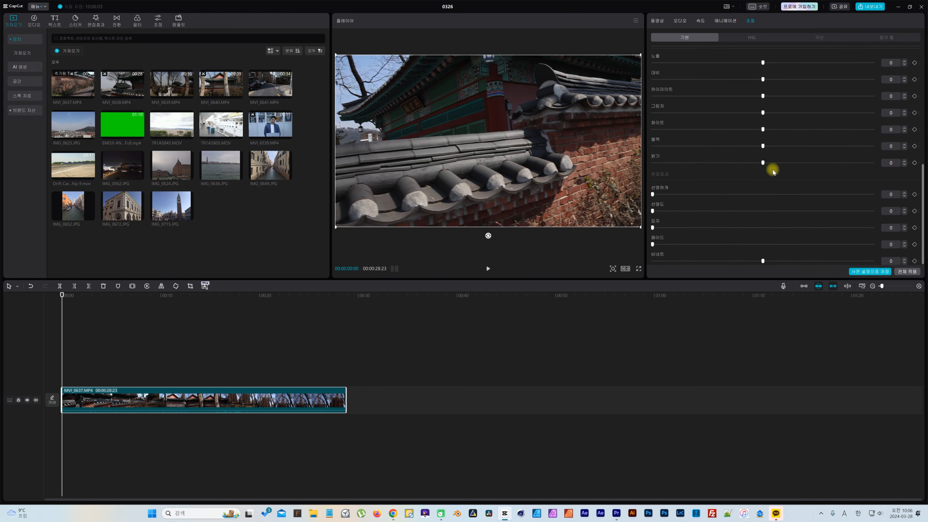
scroll(773, 170, "up", 6)
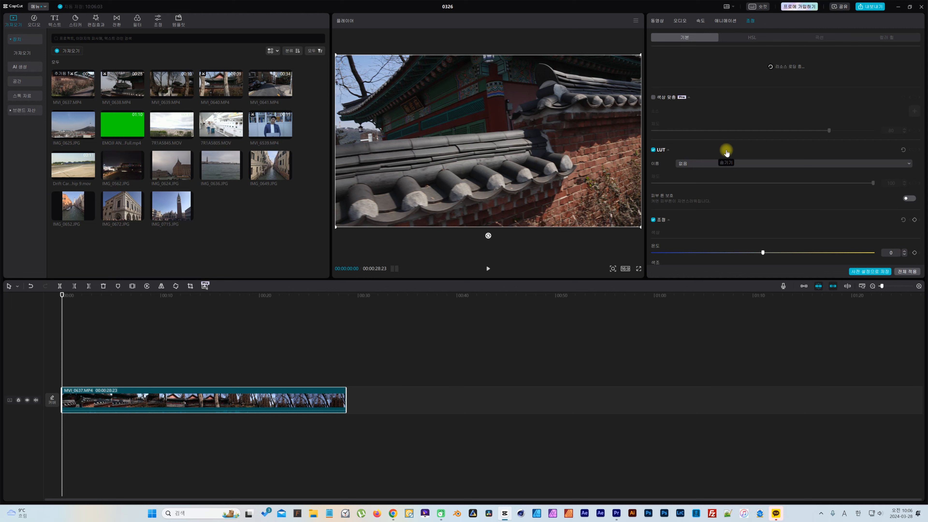
Browse the available LUT presets with their previews and close the list without choosing one.
left_click(704, 162)
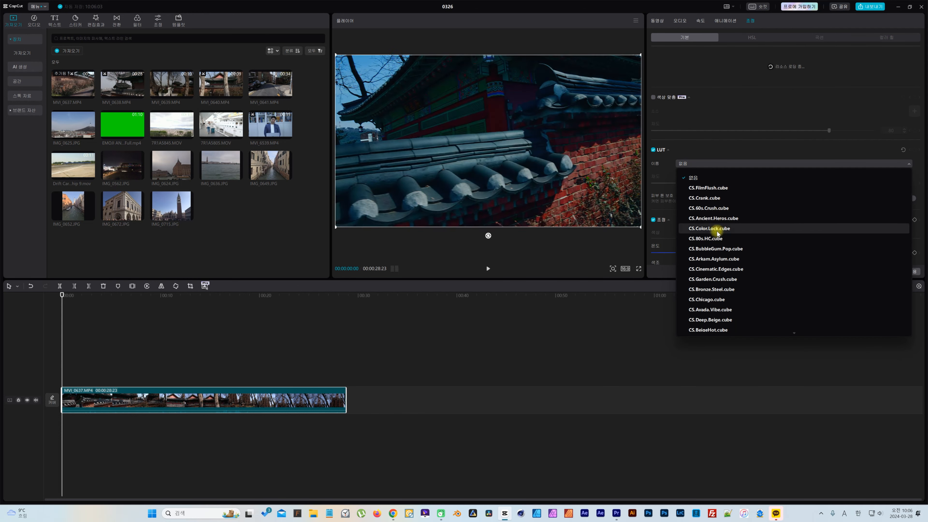
scroll(721, 270, "down", 3)
scroll(721, 271, "down", 10)
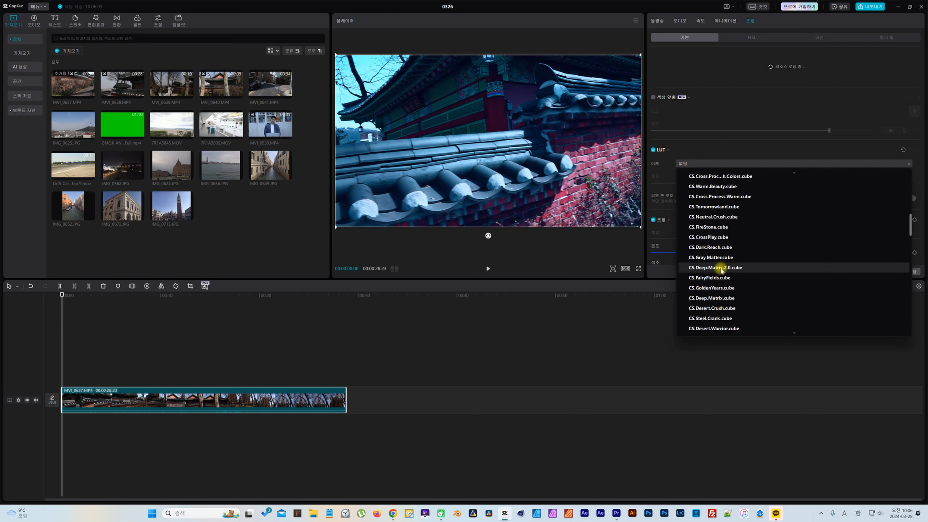
scroll(729, 276, "down", 6)
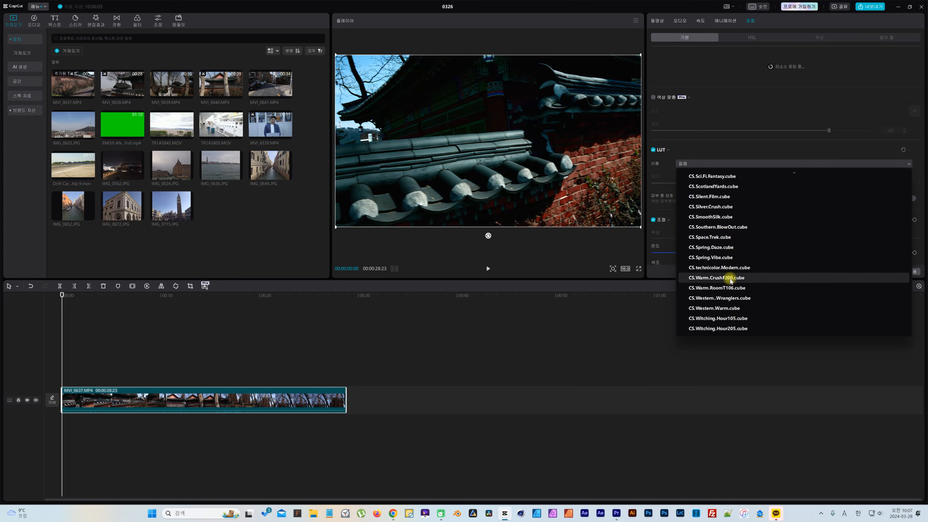
left_click(736, 150)
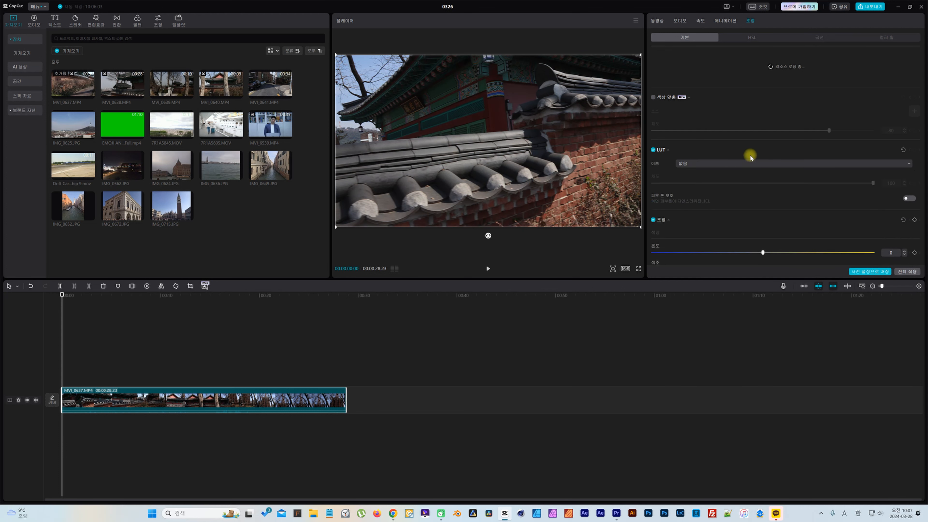
Toggle skin tone protection on and off and examine the colour and lightness adjustment controls.
left_click(911, 201)
left_click(910, 200)
scroll(823, 212, "down", 4)
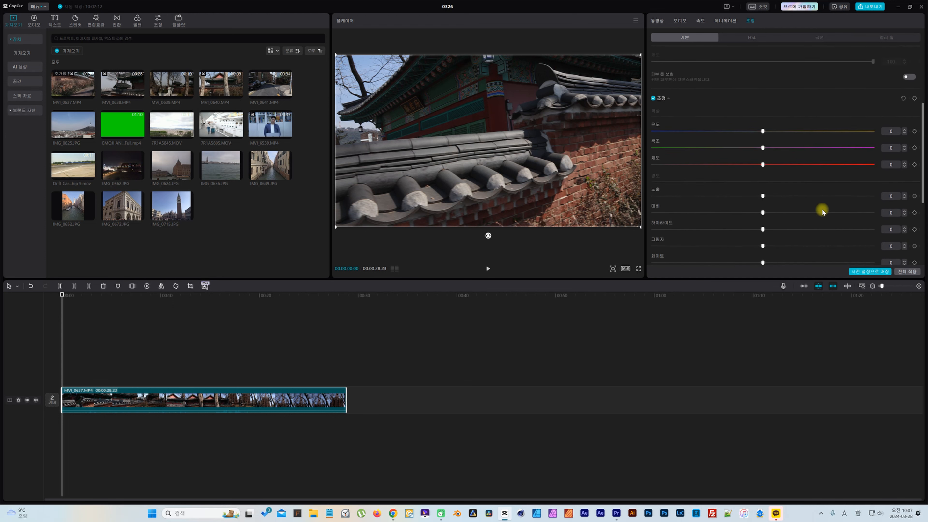
scroll(822, 210, "up", 1)
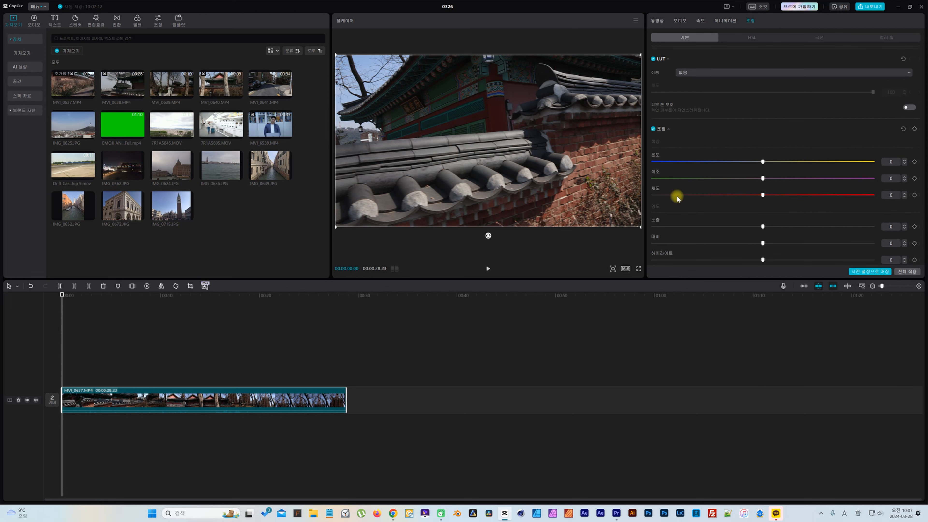
scroll(677, 197, "down", 3)
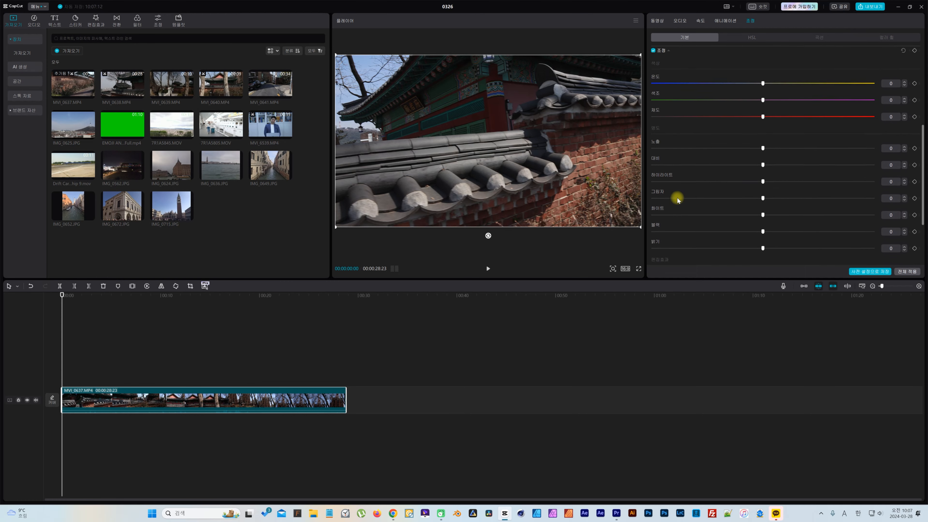
scroll(677, 198, "down", 1)
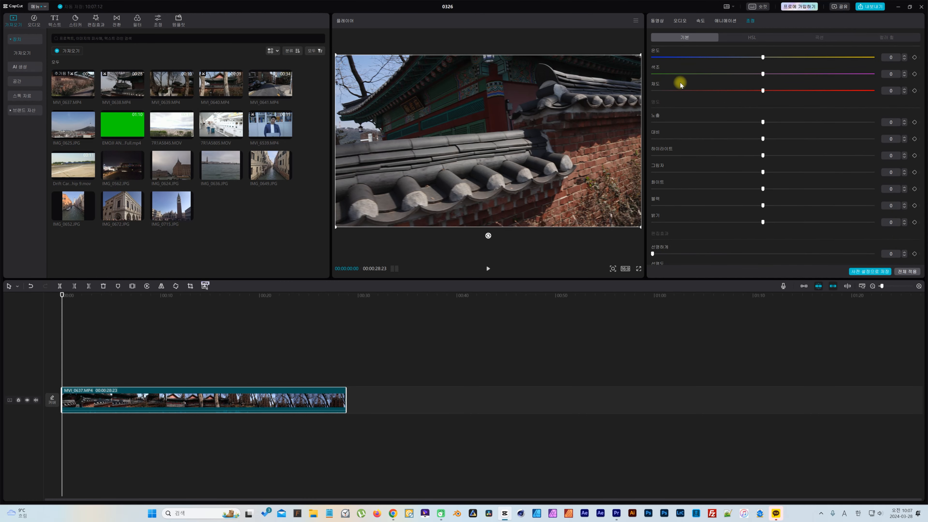
scroll(699, 135, "up", 1)
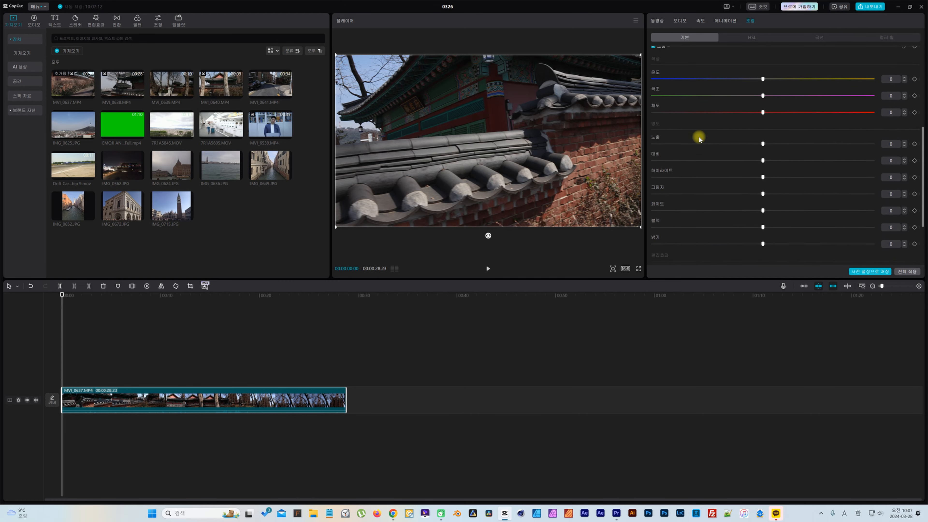
Show the colour scopes beneath the preview picture.
left_click(635, 22)
mouse_move(627, 36)
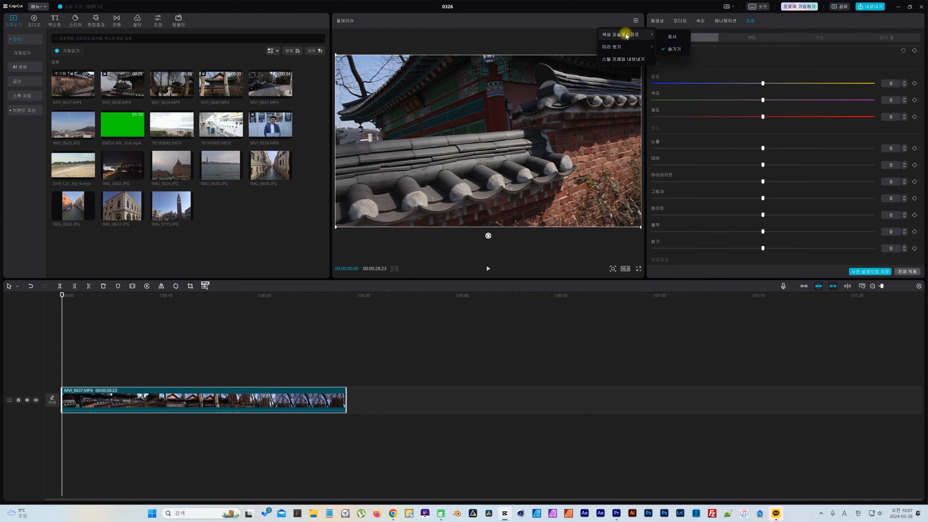
left_click(676, 37)
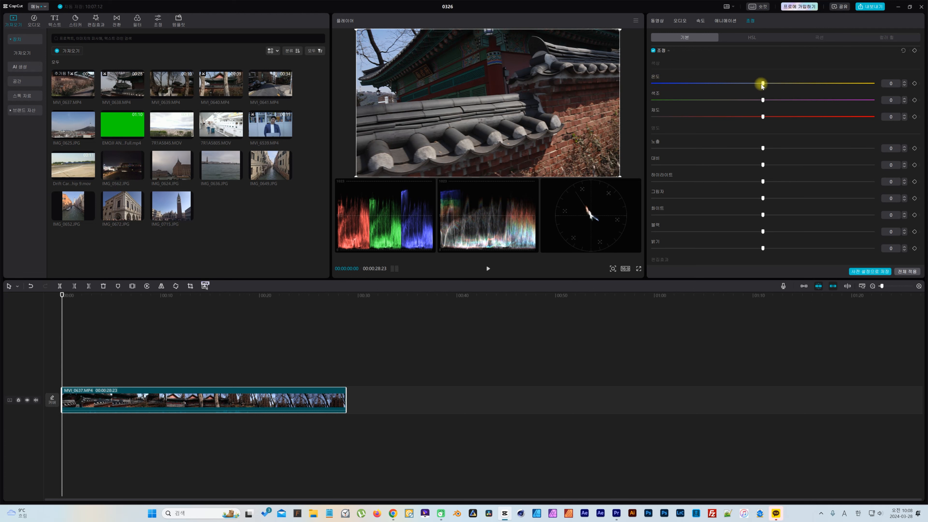
Try the clip's temperature at -39 and at 38, and return it to 0.
left_click_drag(763, 84, 677, 83)
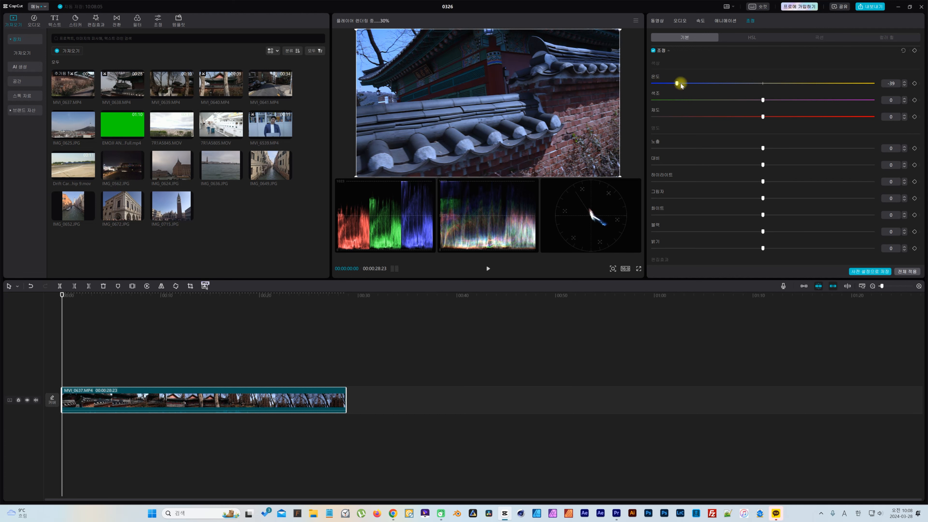
left_click_drag(677, 84, 846, 89)
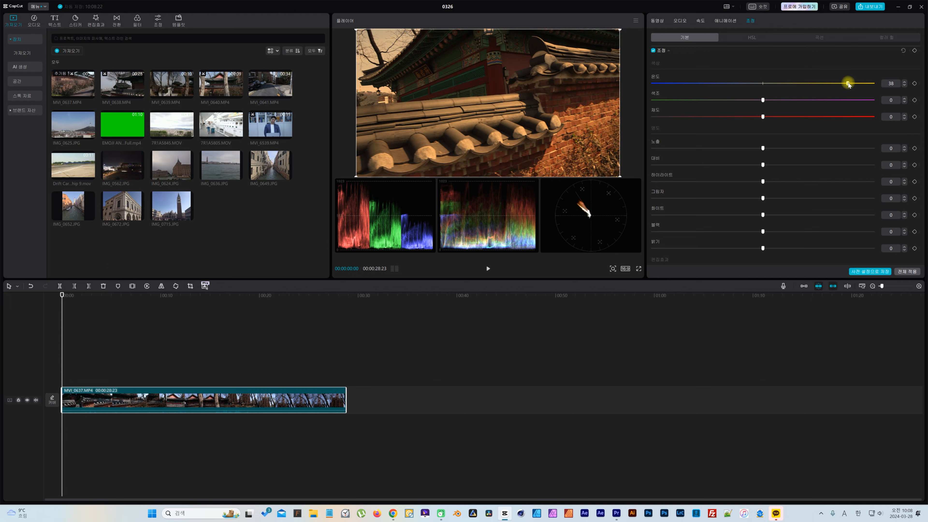
left_click_drag(847, 84, 761, 84)
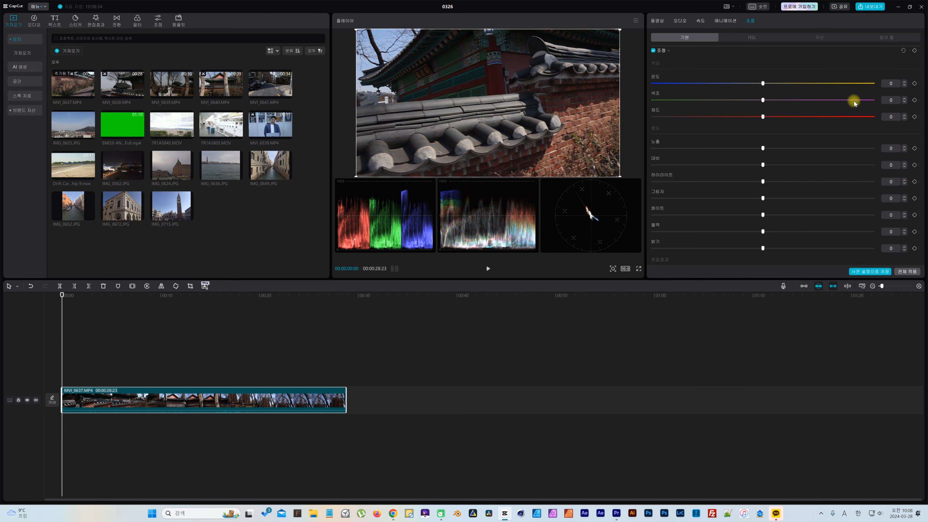
Try the tint and saturation, contrast at 16 and exposure at 11, and return them all to 0.
mouse_move(762, 100)
left_mouse_down()
mouse_move(686, 95)
mouse_move(872, 104)
mouse_move(765, 109)
left_mouse_up()
mouse_move(764, 116)
left_mouse_down()
mouse_move(844, 122)
mouse_move(643, 111)
mouse_move(756, 124)
left_mouse_up()
mouse_move(763, 148)
left_mouse_down()
mouse_move(831, 148)
mouse_move(763, 149)
left_mouse_up()
left_click_drag(764, 165, 797, 165)
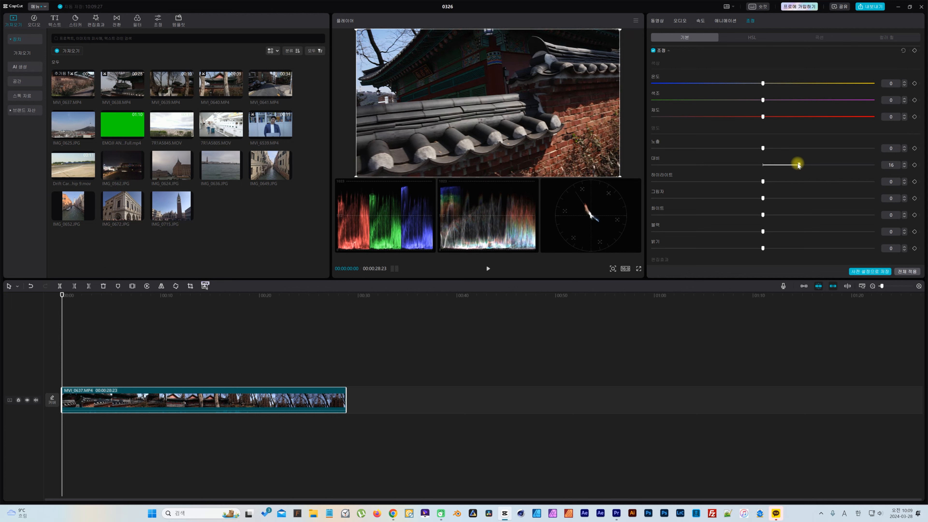
left_click_drag(764, 150, 791, 150)
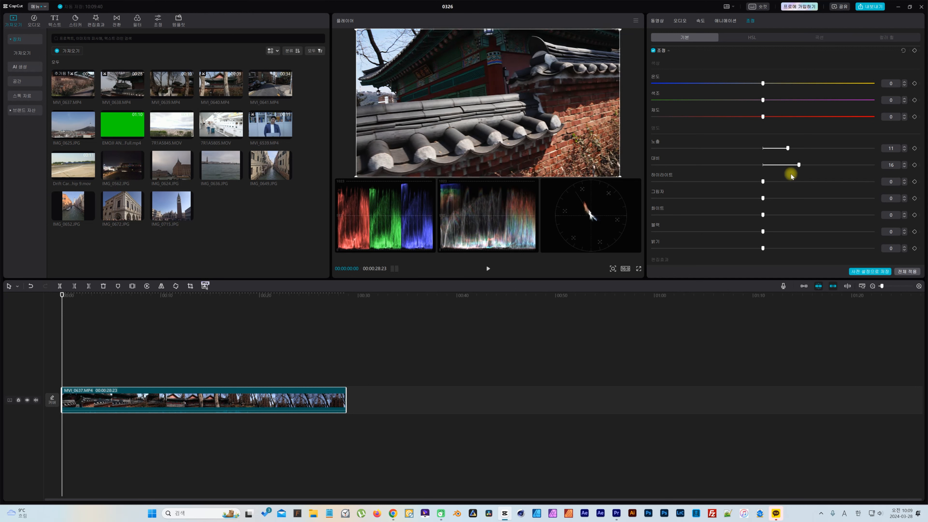
left_click_drag(799, 165, 763, 148)
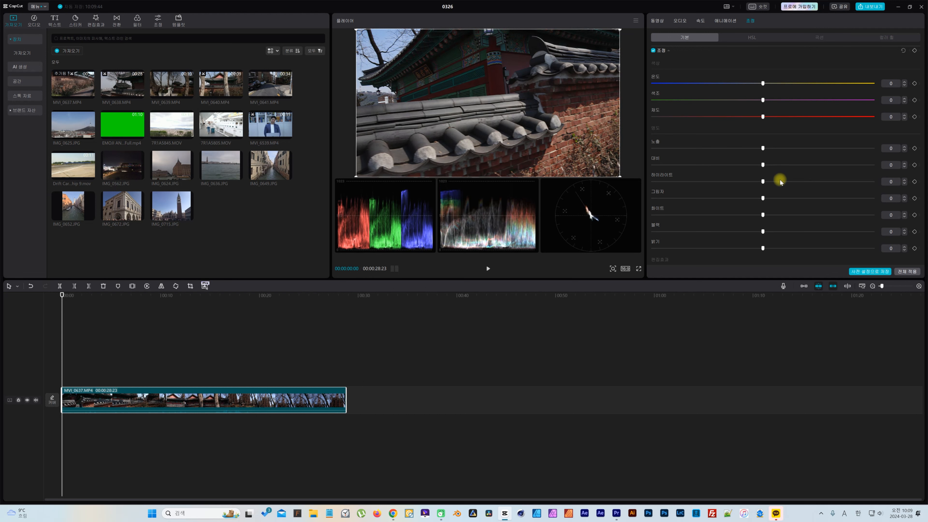
Try the highlights at 26, test the whites, and set the highlights to 9.
left_click_drag(768, 182, 818, 184)
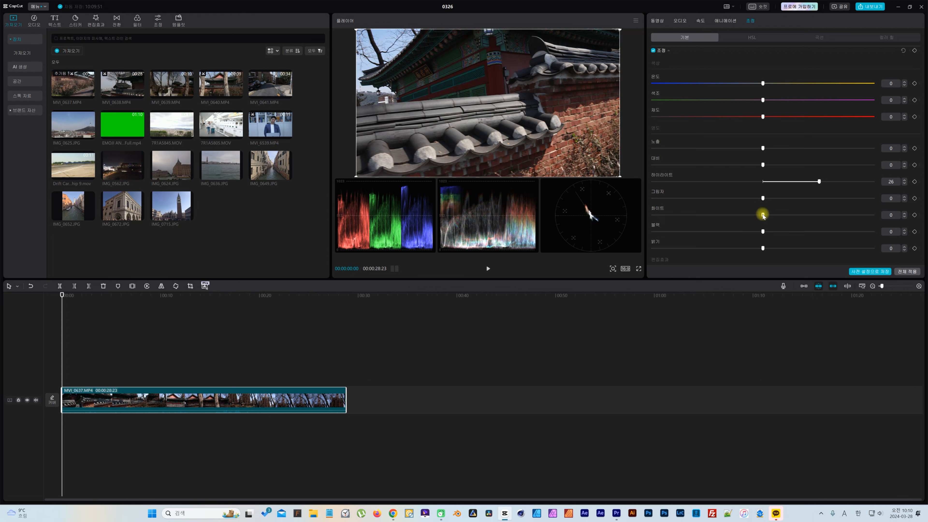
mouse_move(771, 215)
left_mouse_down()
mouse_move(787, 209)
mouse_move(762, 209)
mouse_move(793, 211)
mouse_move(760, 211)
left_mouse_up()
left_click_drag(819, 182, 777, 178)
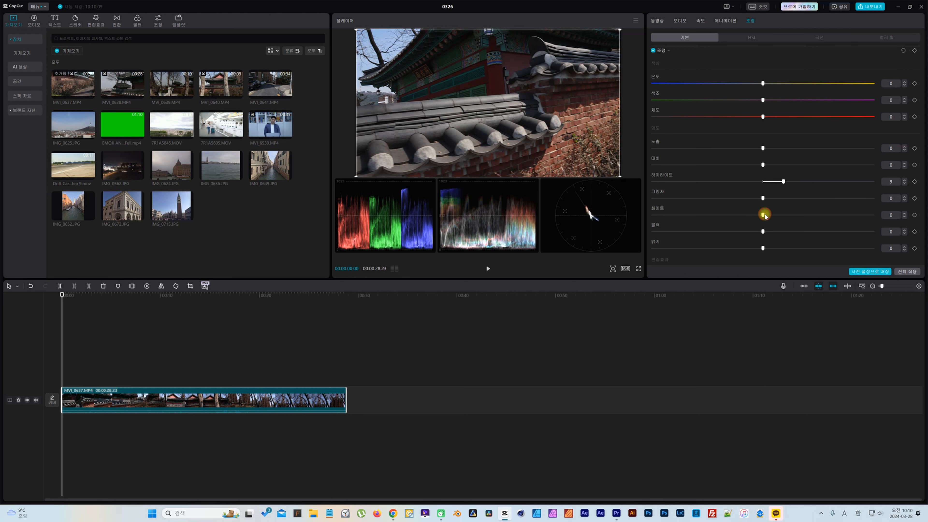
Try the whites, shadows and blacks adjustments on the clip and return each to 0.
mouse_move(765, 215)
left_mouse_down()
mouse_move(805, 213)
mouse_move(767, 212)
left_mouse_up()
mouse_move(765, 200)
left_mouse_down()
mouse_move(827, 202)
mouse_move(764, 201)
left_mouse_up()
left_click_drag(764, 232, 761, 252)
scroll(839, 209, "down", 4)
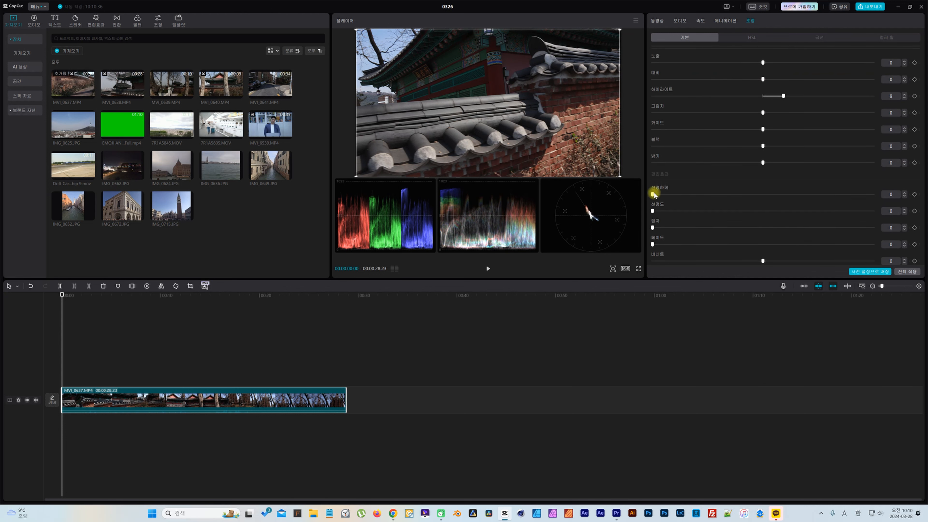
Try sharpening at 9, clarity at 23, and the grain, fade and vignette effects, and return them and the highlights to 0.
left_click_drag(654, 193, 704, 210)
scroll(769, 209, "up", 1)
scroll(769, 209, "down", 1)
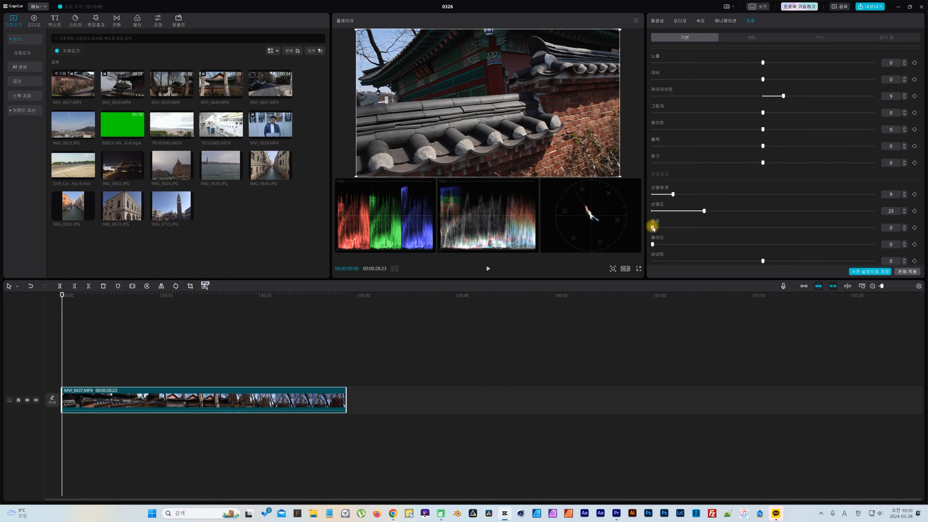
left_click_drag(653, 226, 637, 239)
mouse_move(763, 260)
left_mouse_down()
mouse_move(822, 255)
mouse_move(683, 252)
mouse_move(770, 255)
mouse_move(763, 255)
left_mouse_up()
left_click_drag(704, 211, 617, 193)
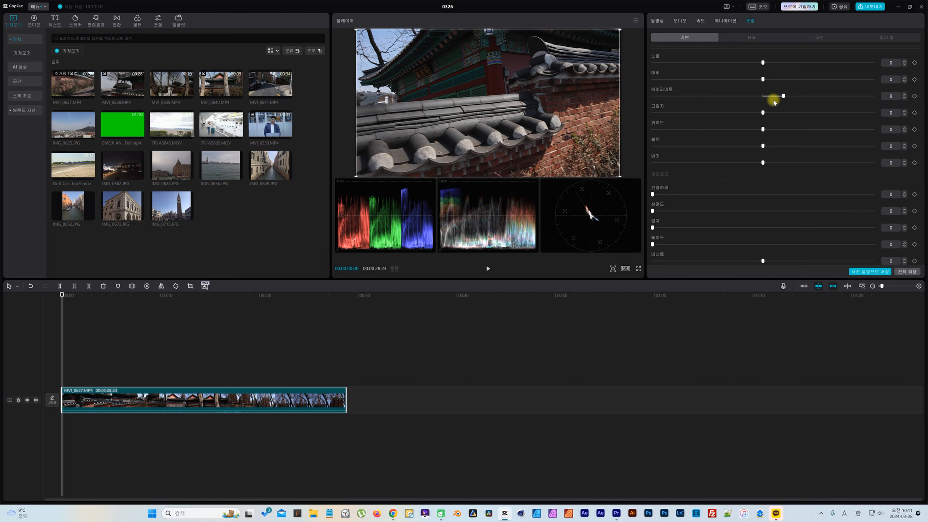
left_click_drag(774, 102, 761, 87)
Try the HSL hue for orange, and the hue and saturation for red, and return them all to 0.
left_click(678, 36)
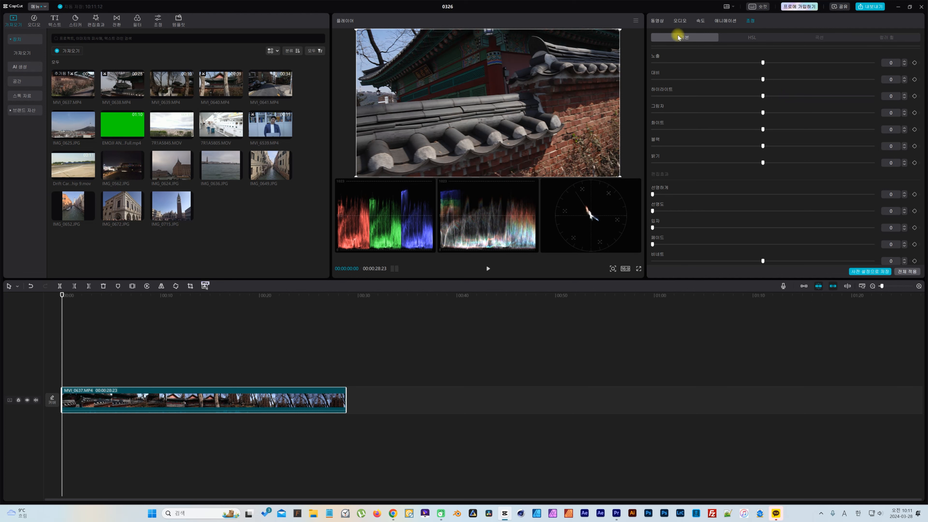
left_click(753, 38)
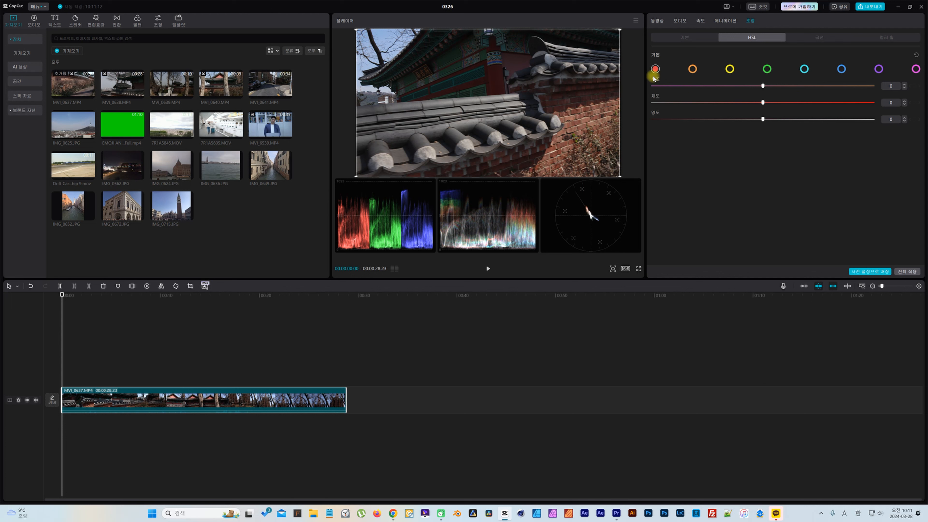
left_click(693, 69)
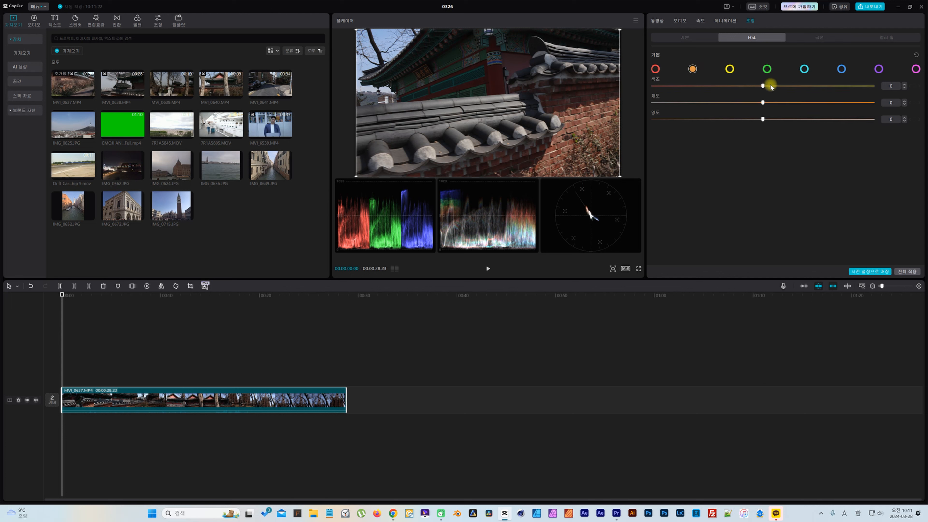
mouse_move(764, 86)
left_mouse_down()
mouse_move(811, 90)
mouse_move(646, 78)
mouse_move(916, 98)
mouse_move(652, 79)
mouse_move(764, 86)
left_mouse_up()
left_click(768, 69)
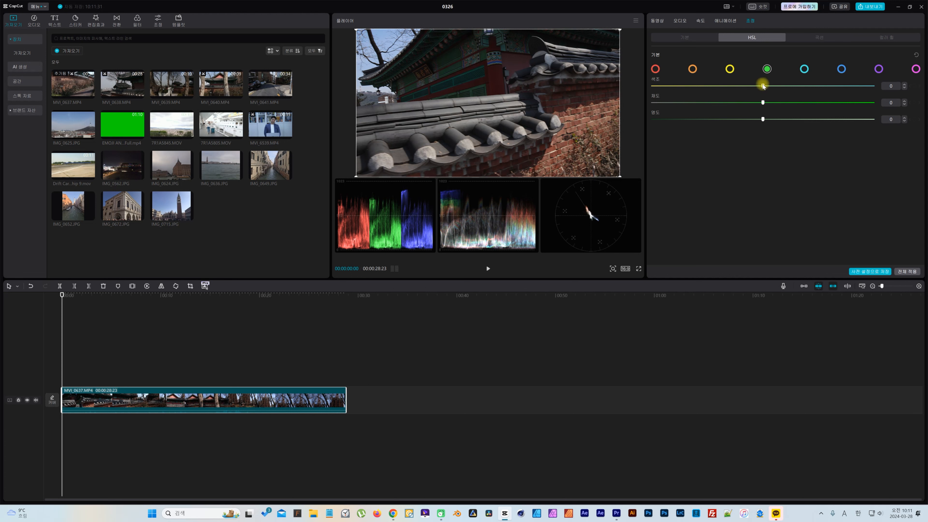
left_click(655, 68)
mouse_move(763, 86)
left_mouse_down()
mouse_move(857, 88)
mouse_move(703, 82)
mouse_move(763, 84)
left_mouse_up()
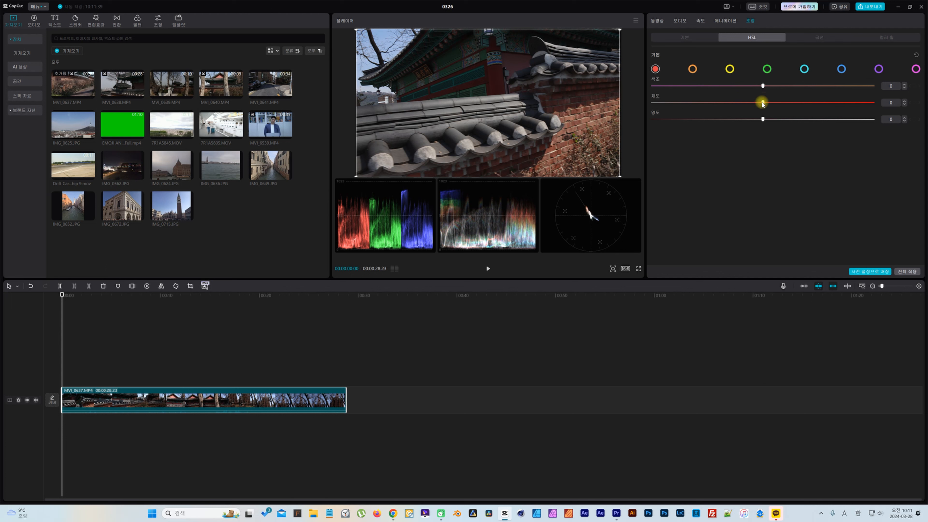
left_click_drag(763, 103, 736, 126)
Examine the HSL hue, saturation and lightness controls for each colour range from red to magenta.
left_click(729, 69)
left_click(767, 68)
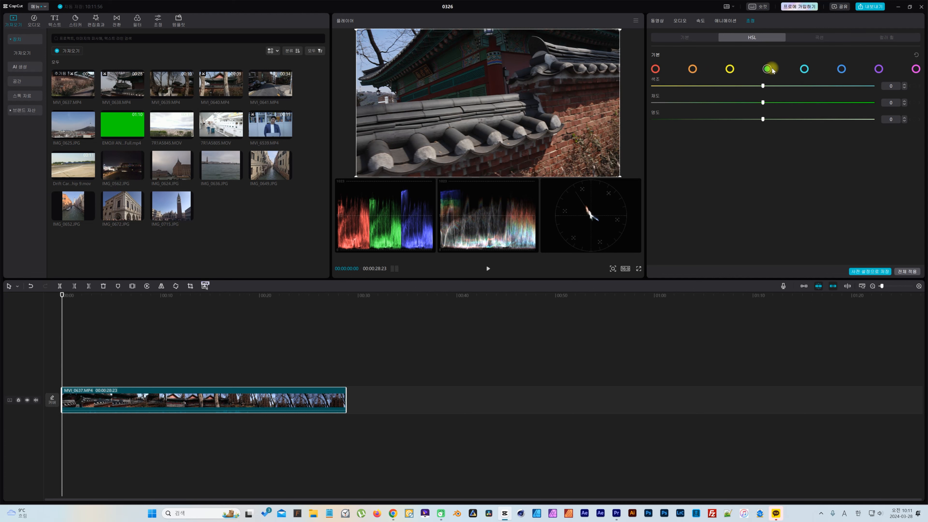
left_click(804, 68)
left_click(878, 69)
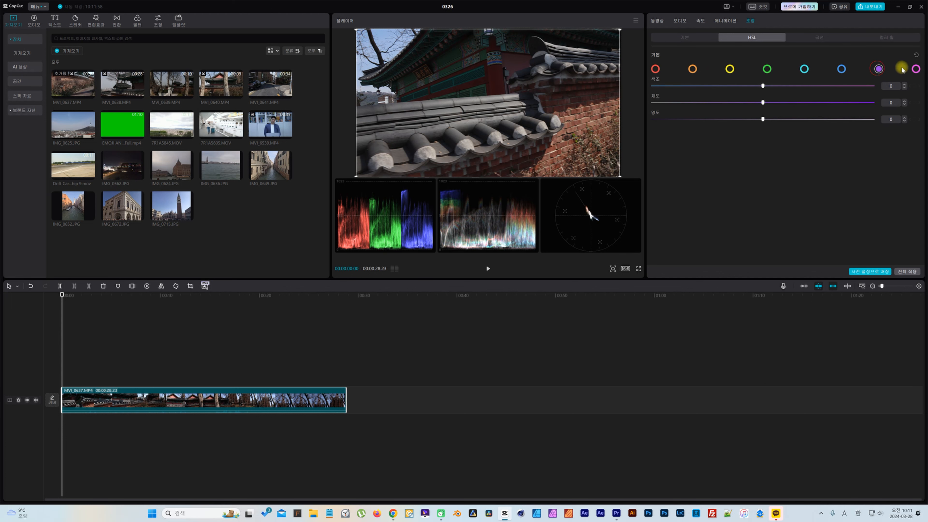
left_click(916, 69)
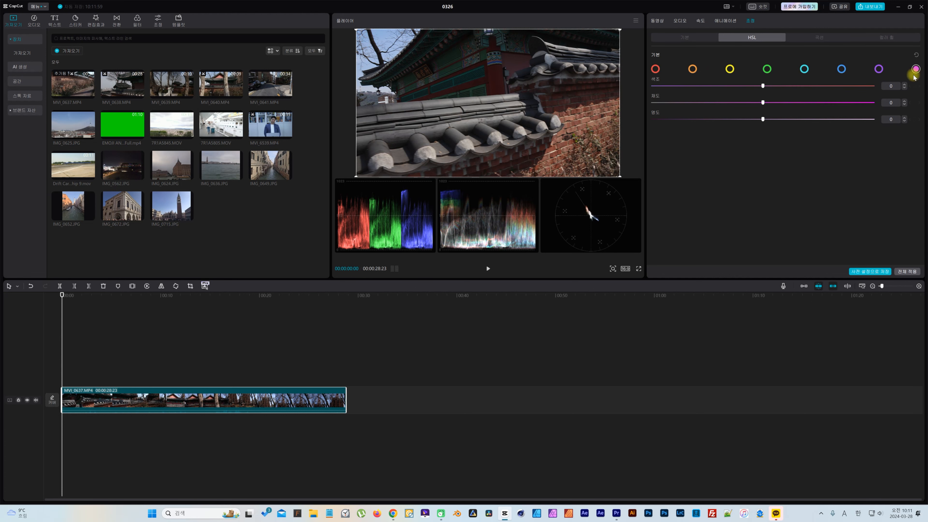
left_click(879, 69)
left_click(804, 69)
left_click(761, 69)
left_click(805, 69)
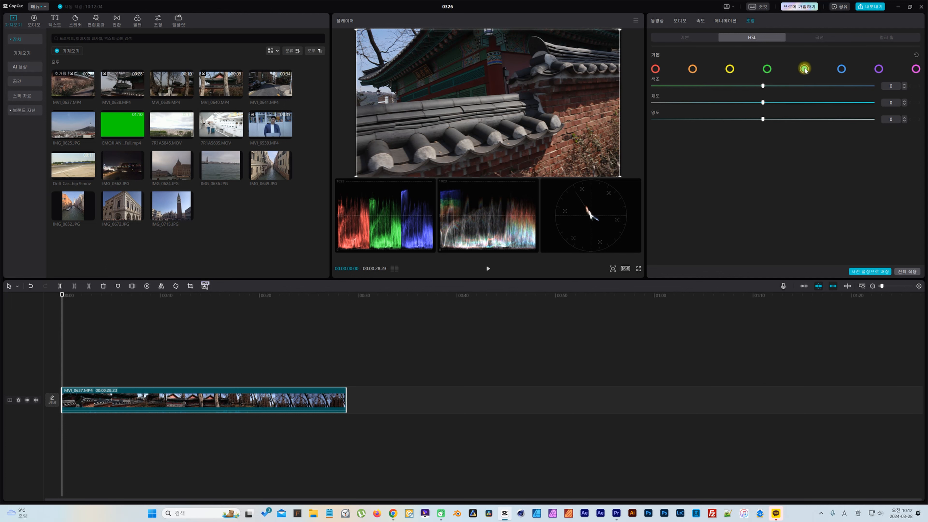
left_click(844, 68)
left_click(878, 69)
left_click(915, 68)
left_click(694, 69)
left_click(654, 70)
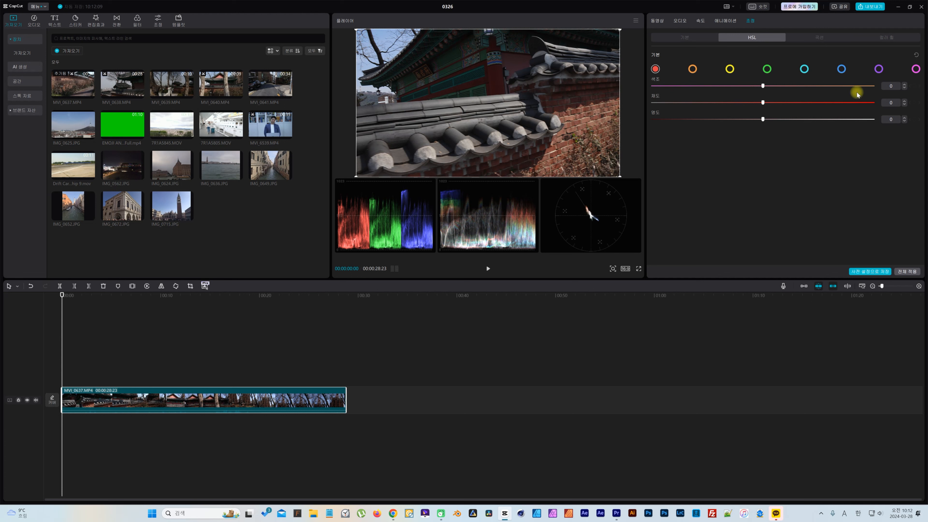
Review the clip's brightness and RGB curves and try lowering the upper endpoint of the blue curve.
left_click(823, 38)
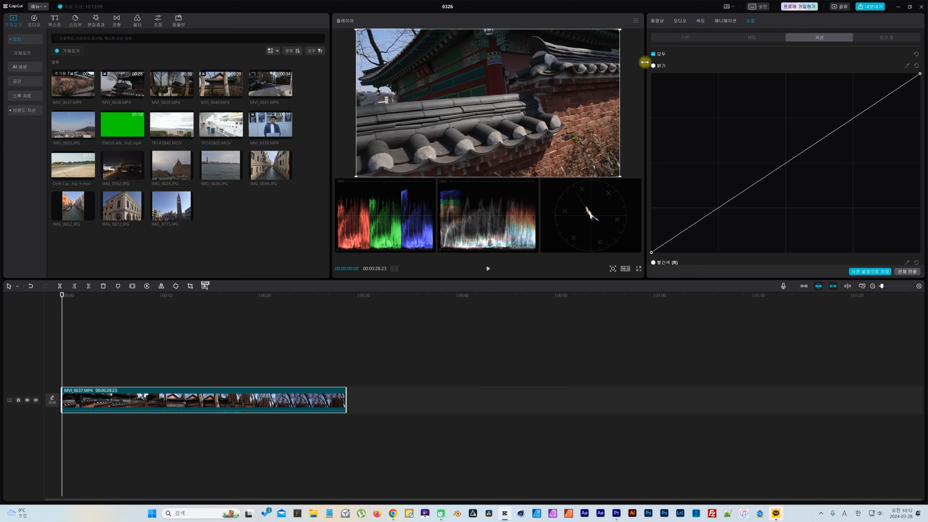
scroll(701, 72, "down", 1)
scroll(701, 72, "down", 15)
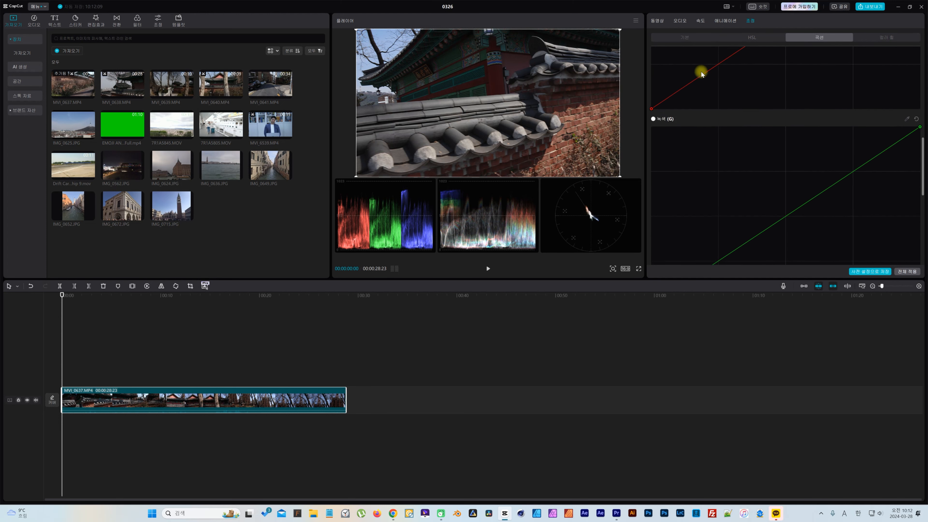
scroll(703, 75, "up", 10)
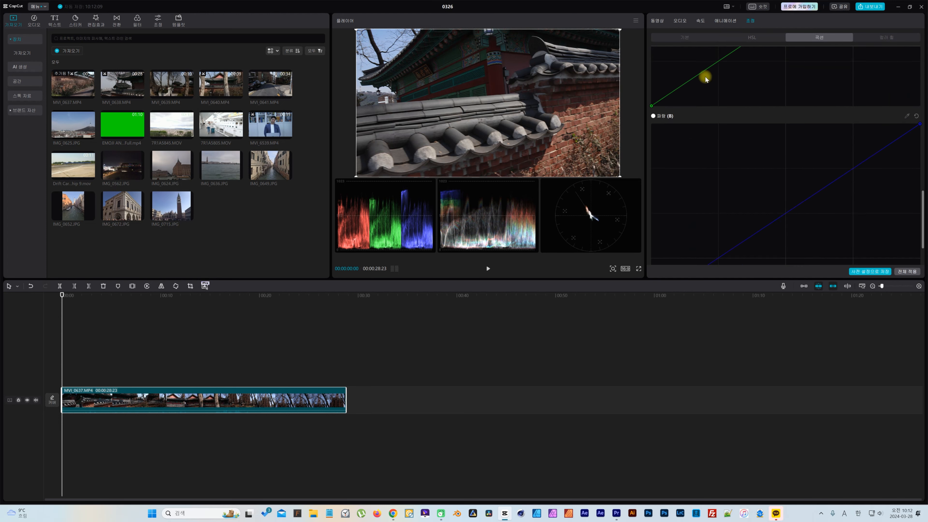
scroll(704, 80, "up", 4)
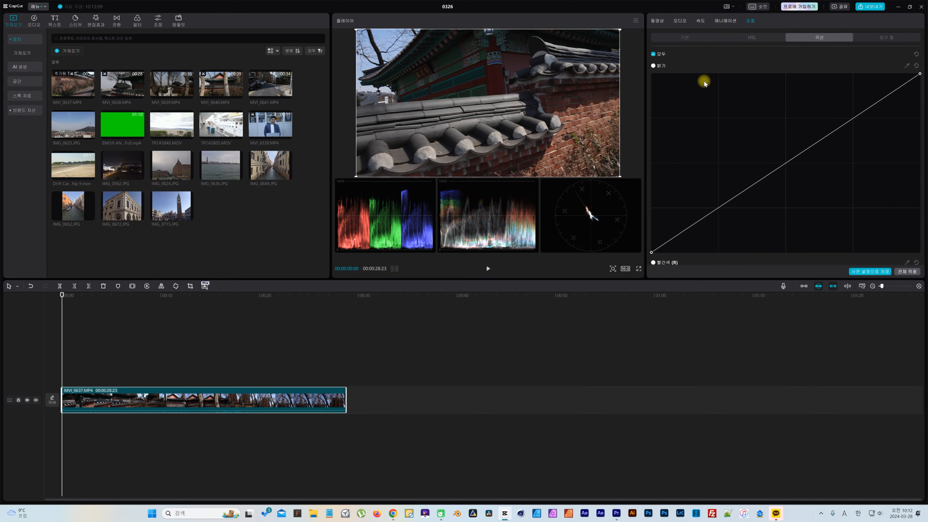
scroll(704, 82, "down", 10)
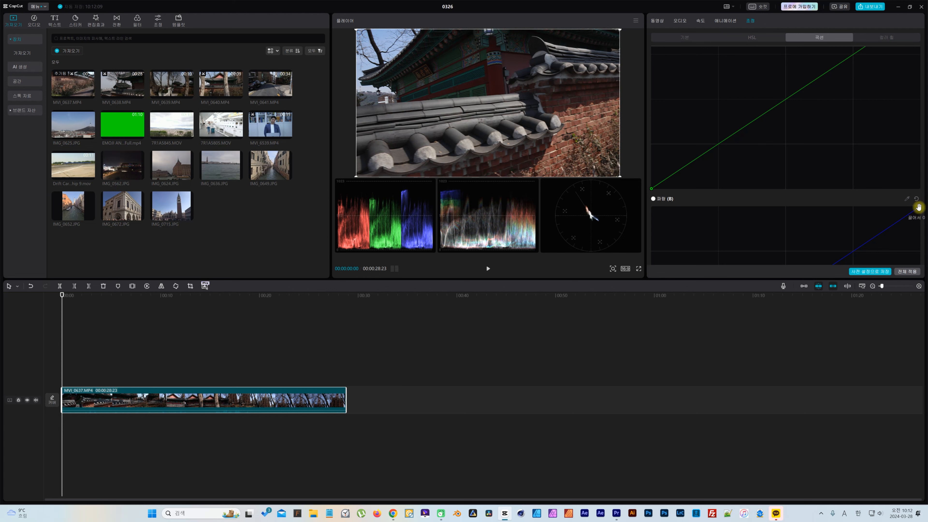
left_click_drag(918, 208, 917, 211)
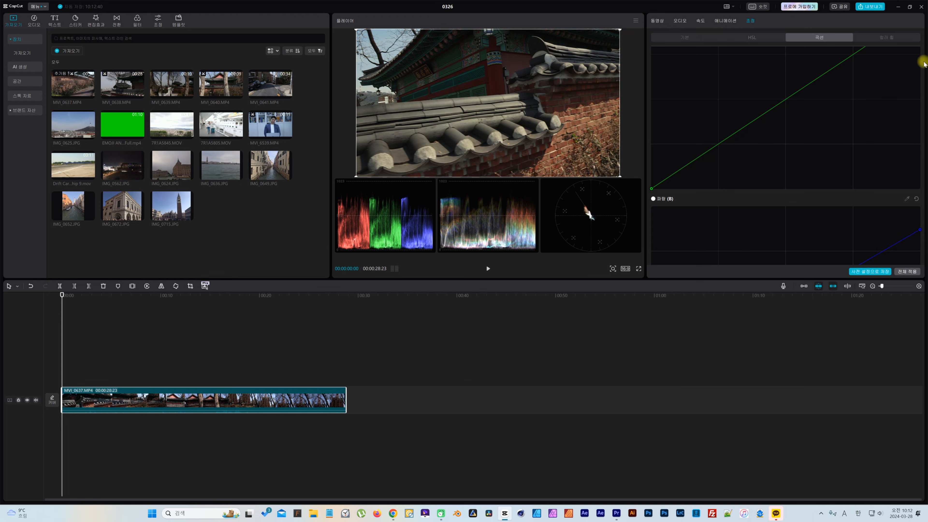
Try shifting the green curve's upper endpoint inward, and lower it slightly at the curve's bright end.
scroll(890, 90, "up", 5)
scroll(894, 152, "down", 2)
scroll(894, 150, "down", 3)
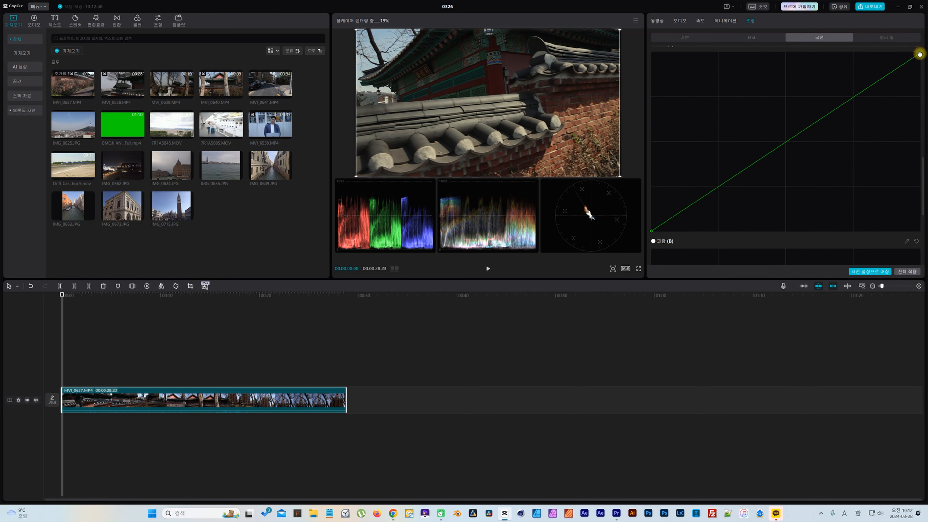
left_click_drag(920, 54, 915, 52)
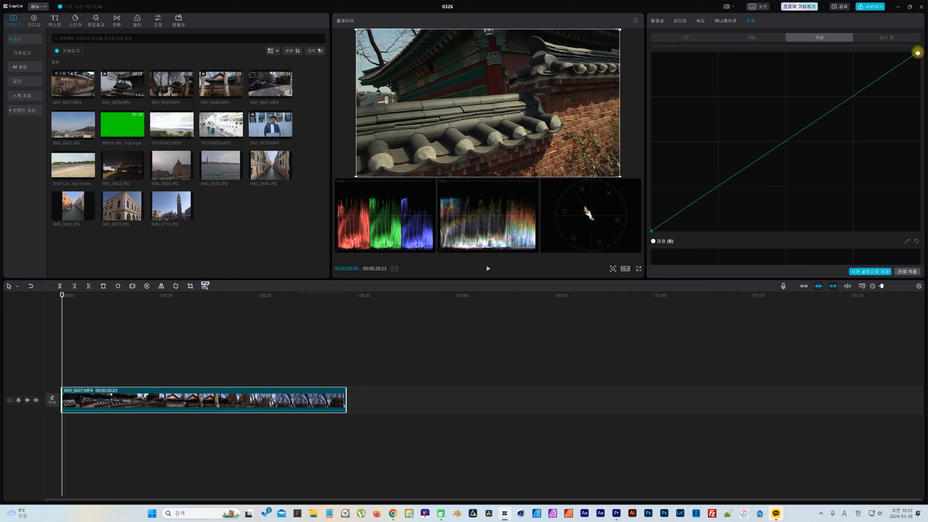
left_click_drag(916, 52, 927, 62)
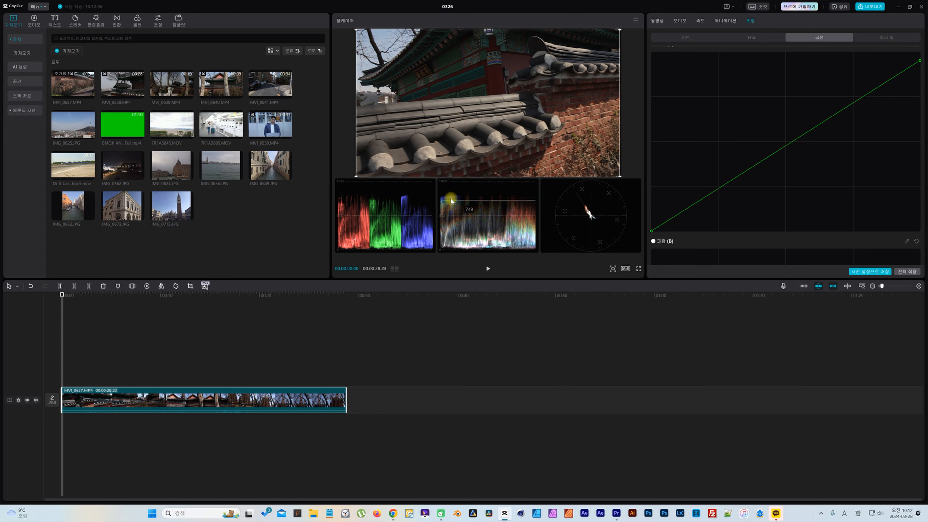
Reset all of the clip's curves.
scroll(883, 176, "down", 3)
scroll(883, 176, "up", 3)
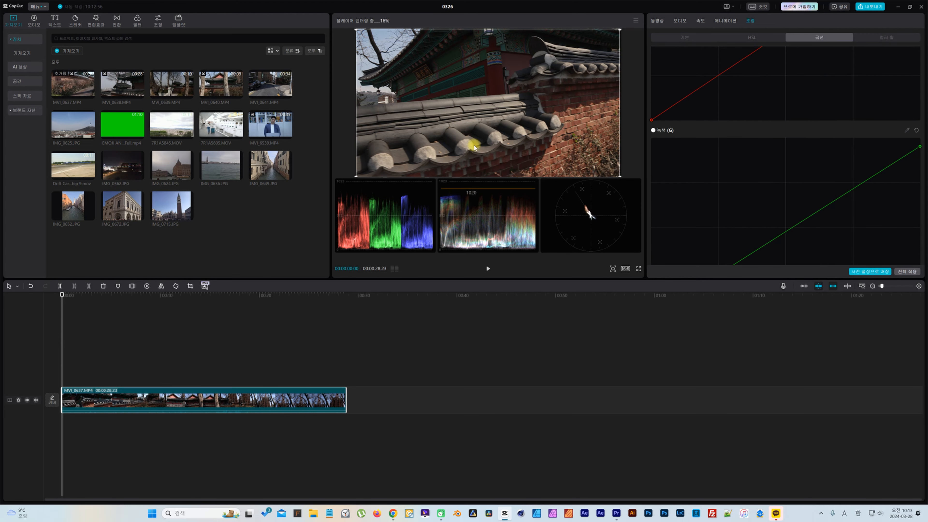
scroll(819, 197, "up", 2)
scroll(820, 196, "up", 3)
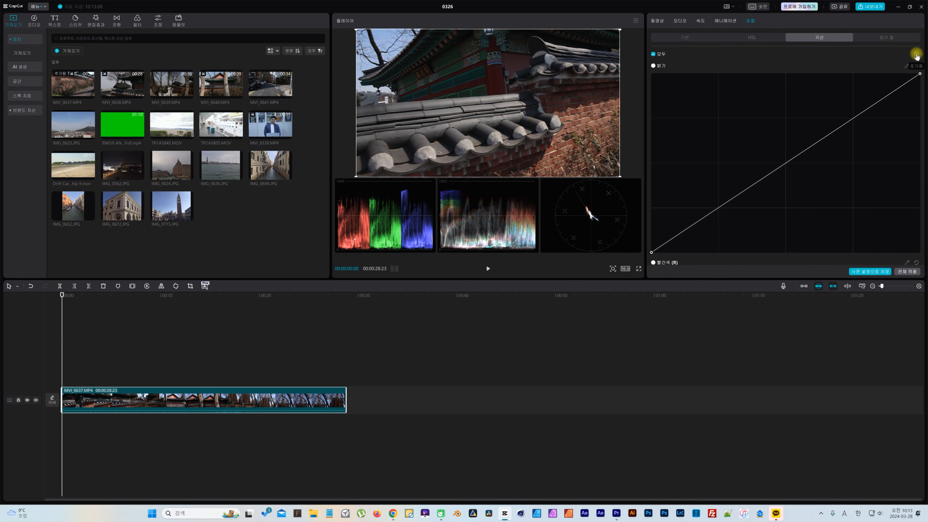
Try the 색조 colour wheel at -0.01, 0.01, -0.09 and the second wheel at 0.03, -0.01, -0.03, and reset all wheels.
left_click(894, 37)
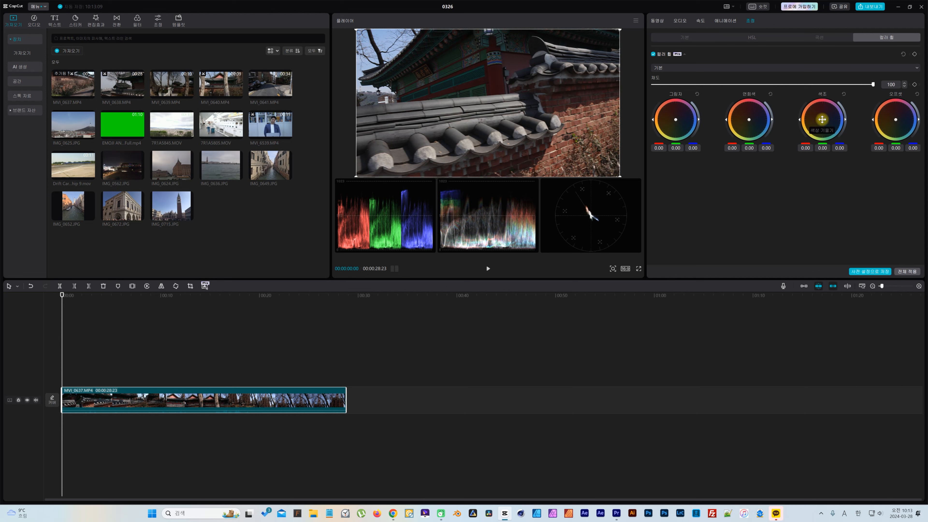
left_click_drag(817, 130, 810, 125)
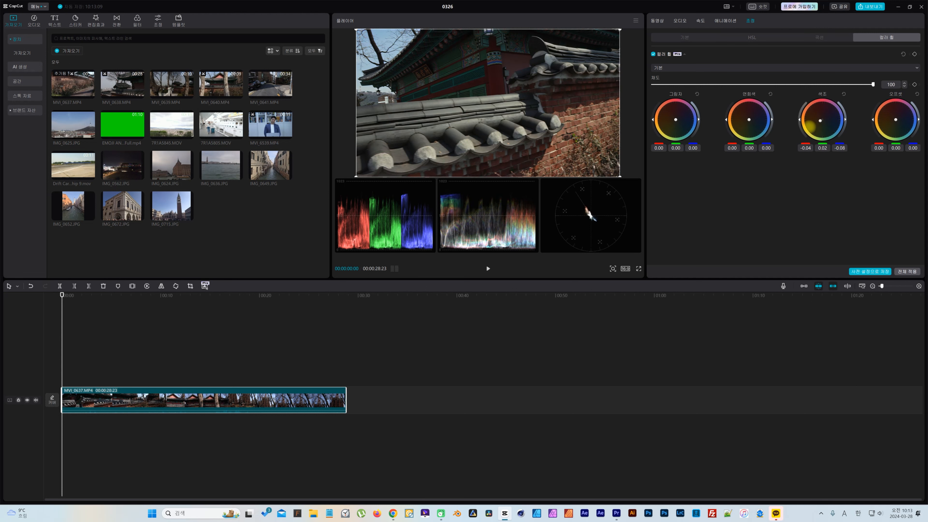
mouse_move(809, 127)
left_mouse_down()
mouse_move(808, 134)
mouse_move(821, 128)
mouse_move(808, 123)
left_mouse_up()
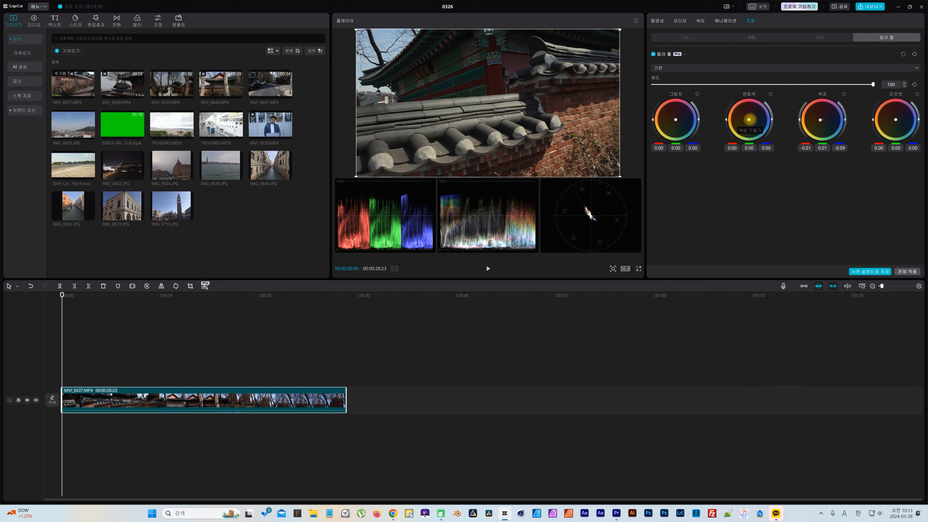
mouse_move(748, 119)
left_mouse_down()
mouse_move(741, 103)
mouse_move(744, 111)
left_mouse_up()
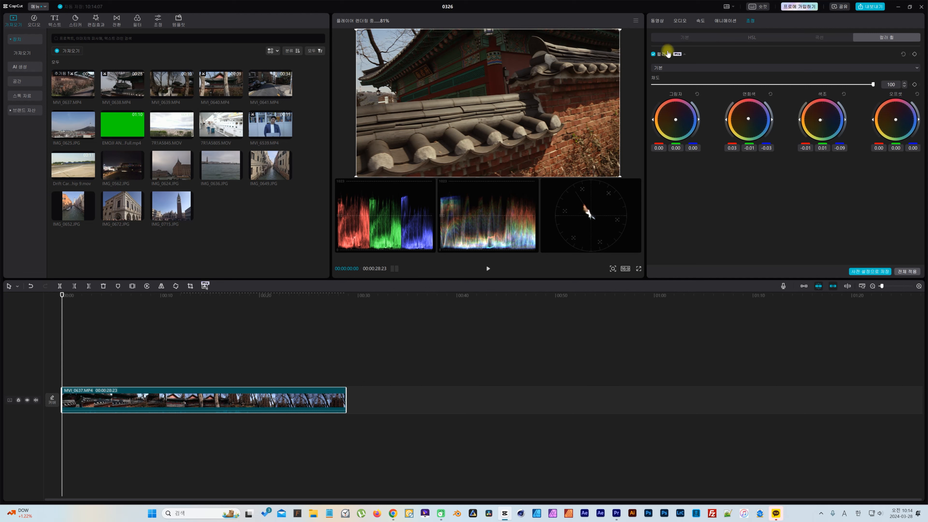
left_click(903, 53)
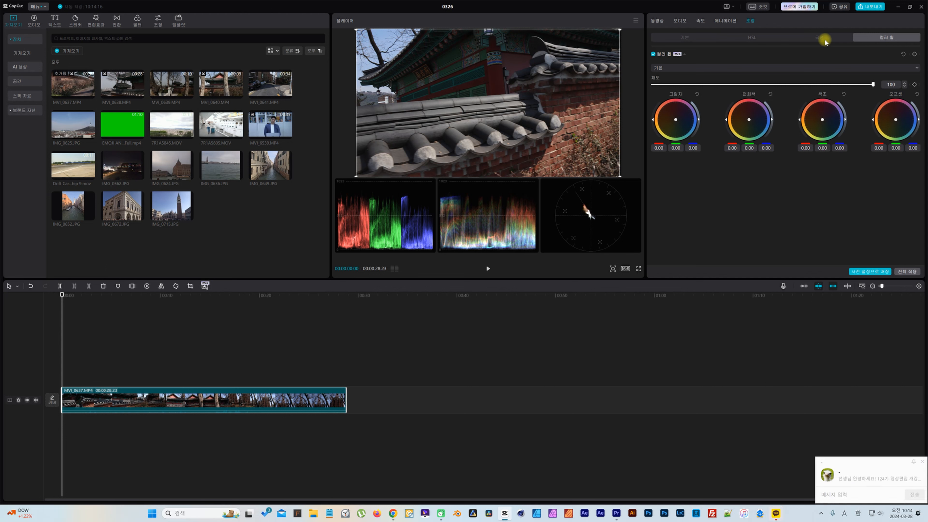
left_click(922, 464)
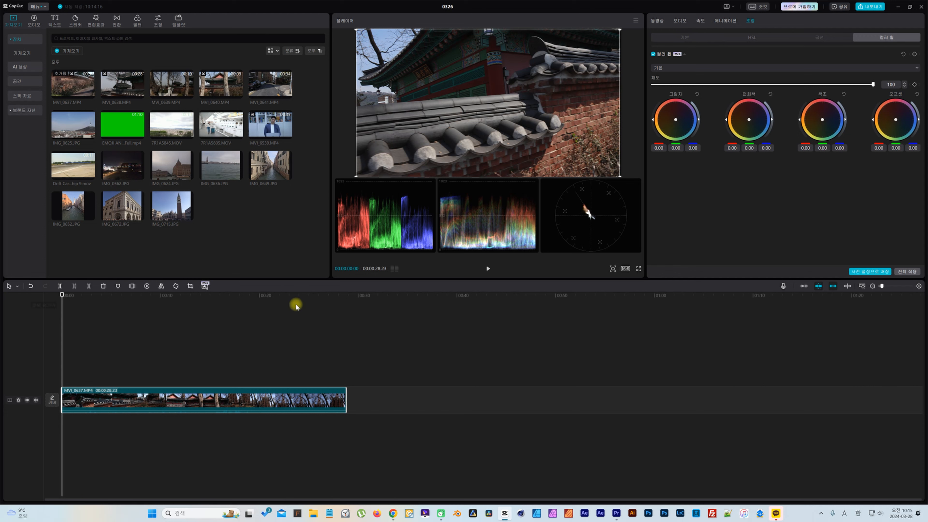
Look at the available timeline tools, from Select and Split to selecting leftward or rightward, and deselect the clip.
mouse_move(61, 304)
left_mouse_down()
mouse_move(232, 304)
mouse_move(62, 303)
mouse_move(73, 307)
left_mouse_up()
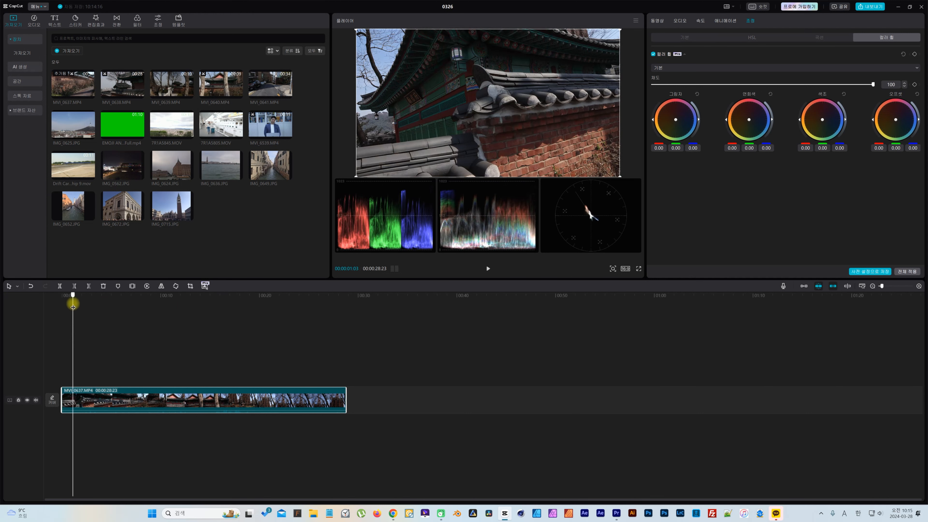
left_click(18, 286)
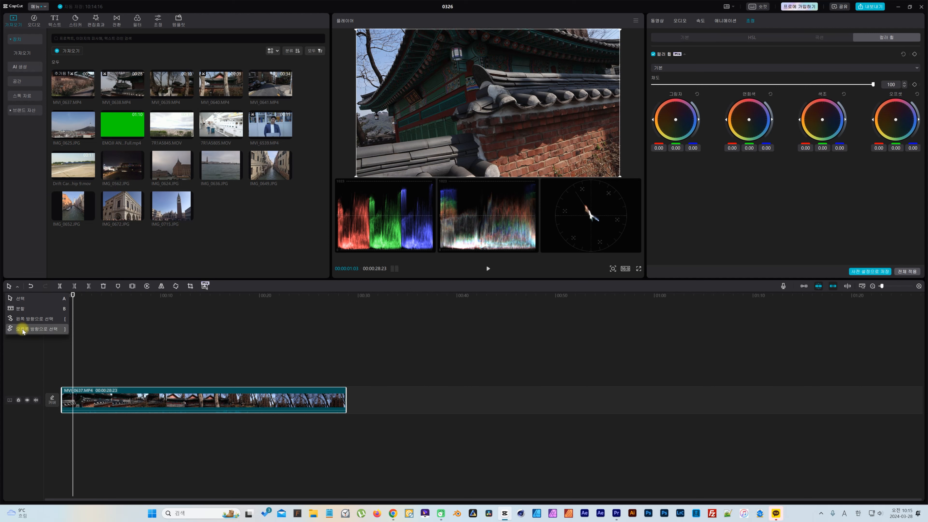
left_click(83, 336)
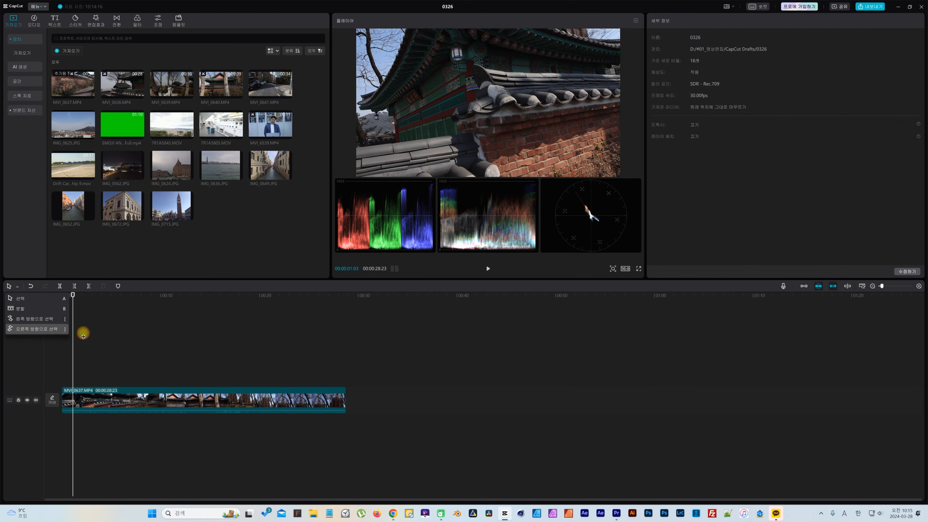
Add 7R1A5805.MOV and MVI_0641.MP4 after the existing clip, and turn on the main track magnet to close the gaps between them.
left_click_drag(84, 296, 64, 293)
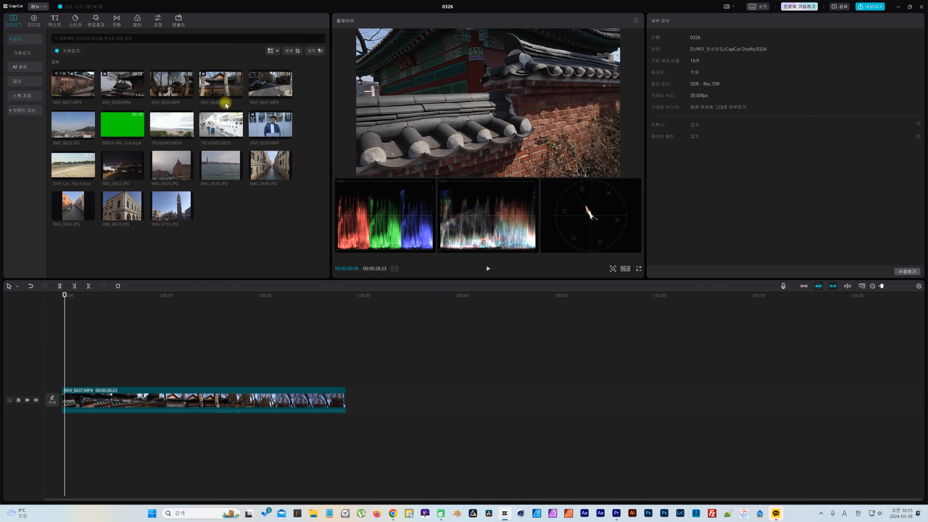
left_click_drag(226, 105, 355, 407)
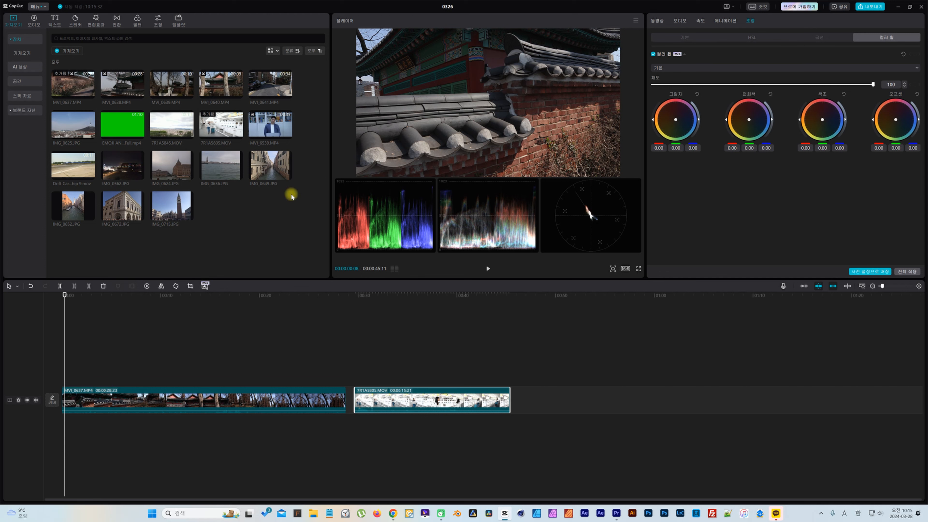
left_click_drag(263, 85, 535, 408)
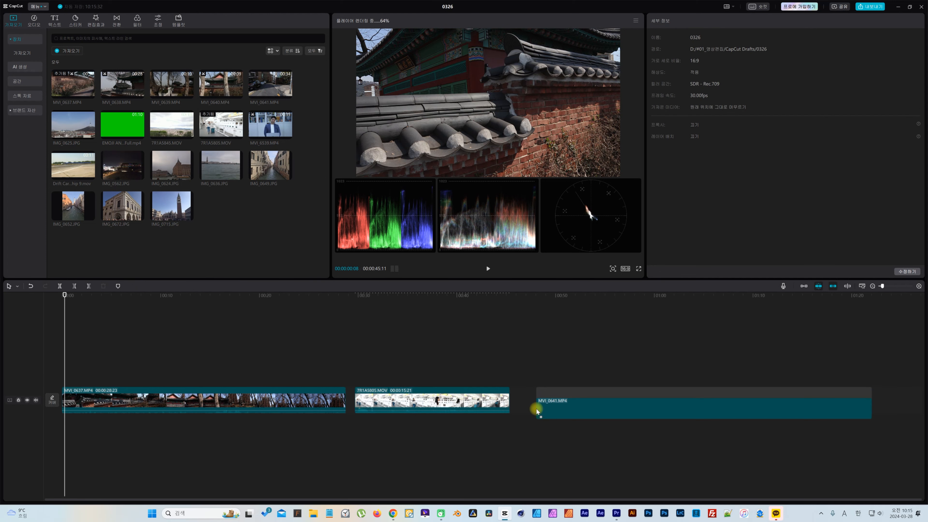
left_click(803, 286)
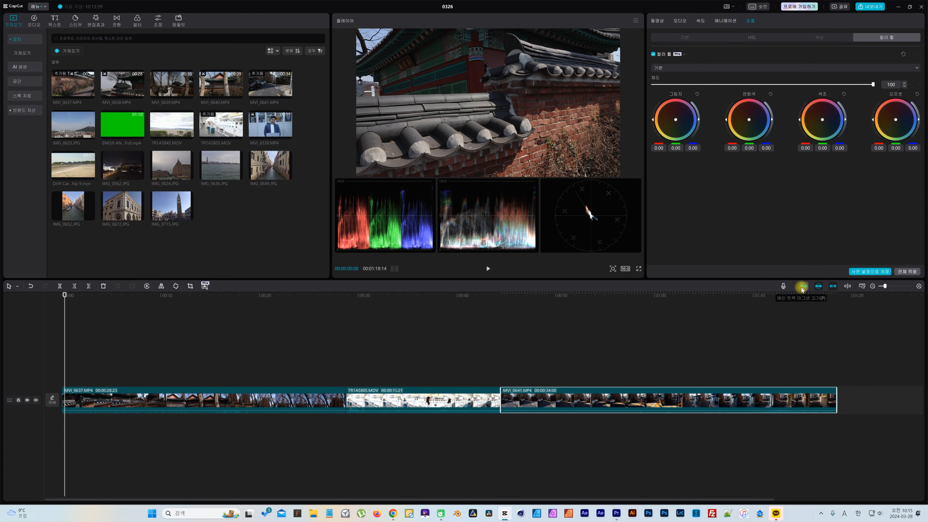
left_click(60, 293)
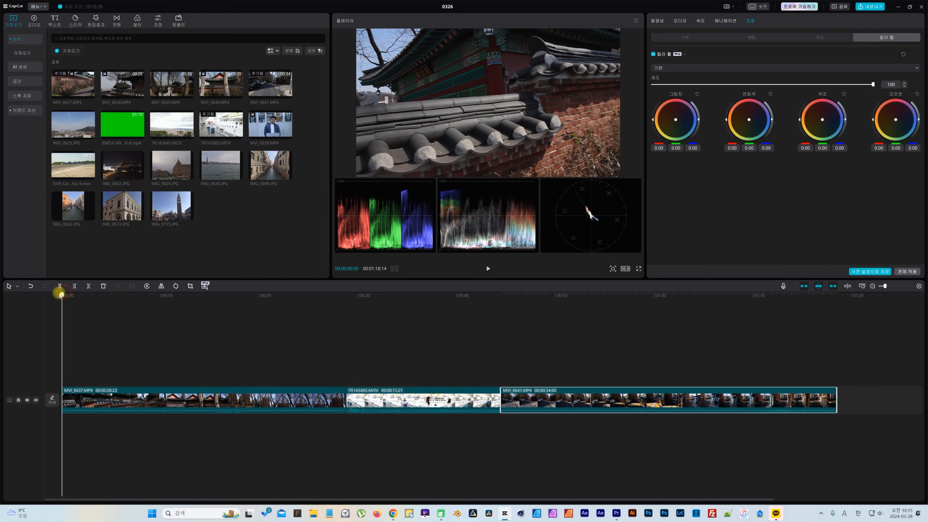
Use the Split tool to cut MVI_0637.MP4 at five points, about 3, 8, 14, 20 and 25 seconds in.
left_click(17, 286)
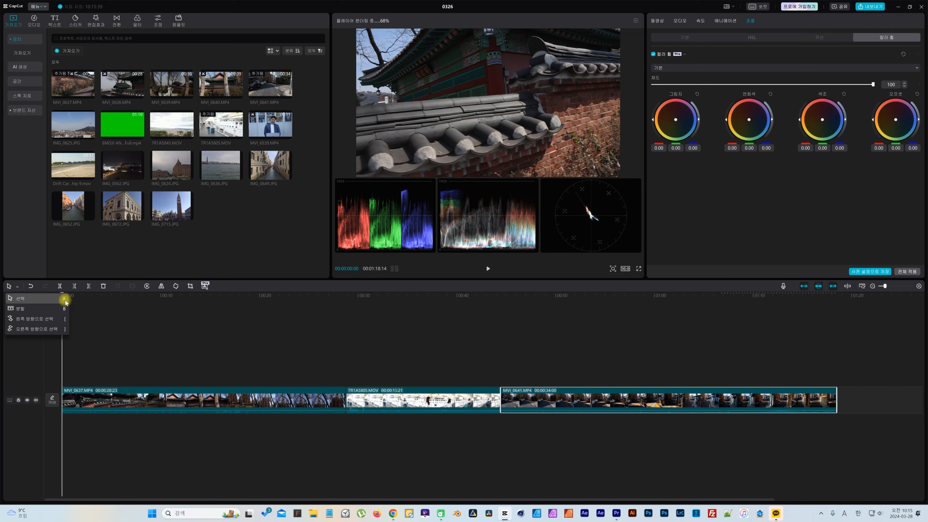
left_click(54, 311)
left_click(95, 400)
left_click(145, 400)
left_click(198, 401)
left_click(261, 402)
left_click(305, 405)
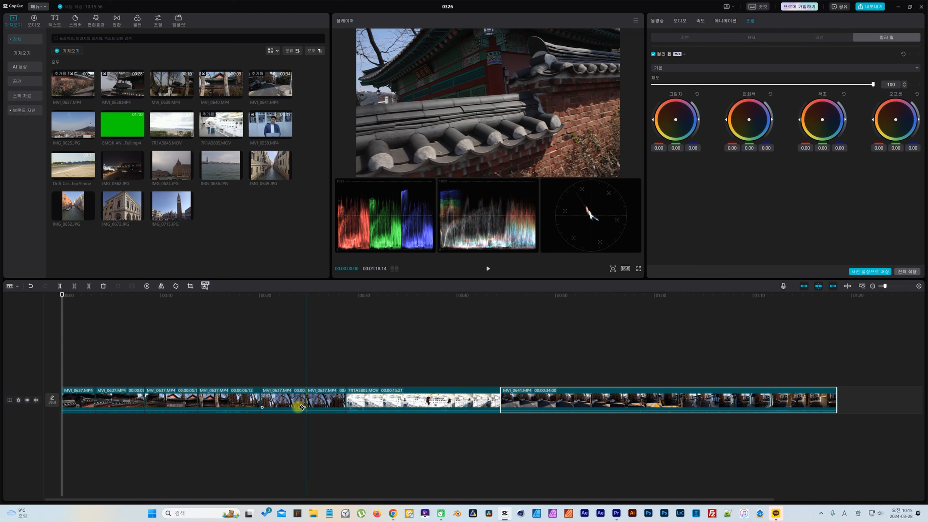
Return to the Select tool and delete the second piece of MVI_0637.MP4.
left_click(13, 288)
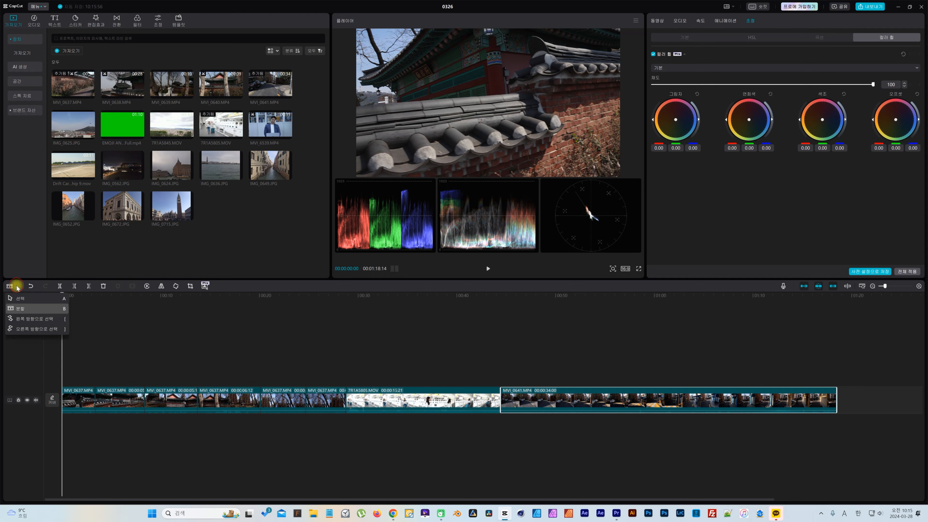
left_click(21, 301)
left_click(125, 404)
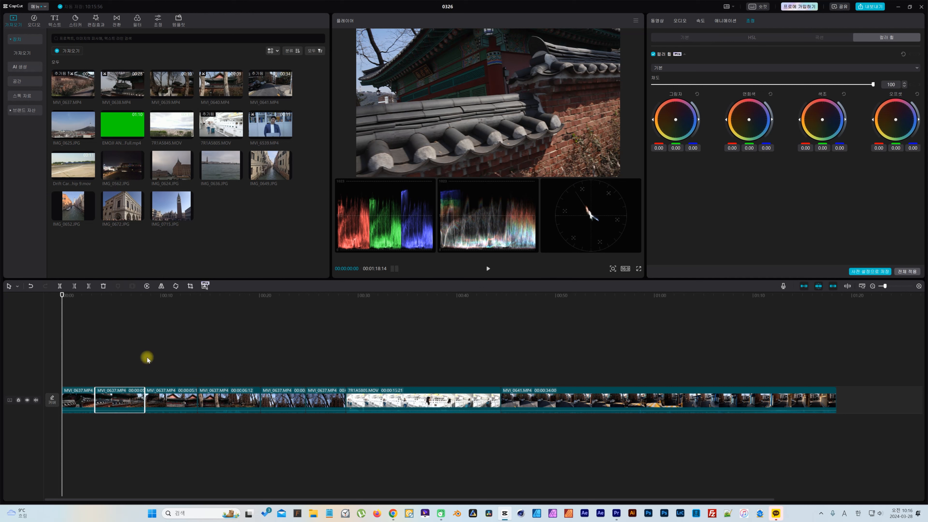
key("Delete")
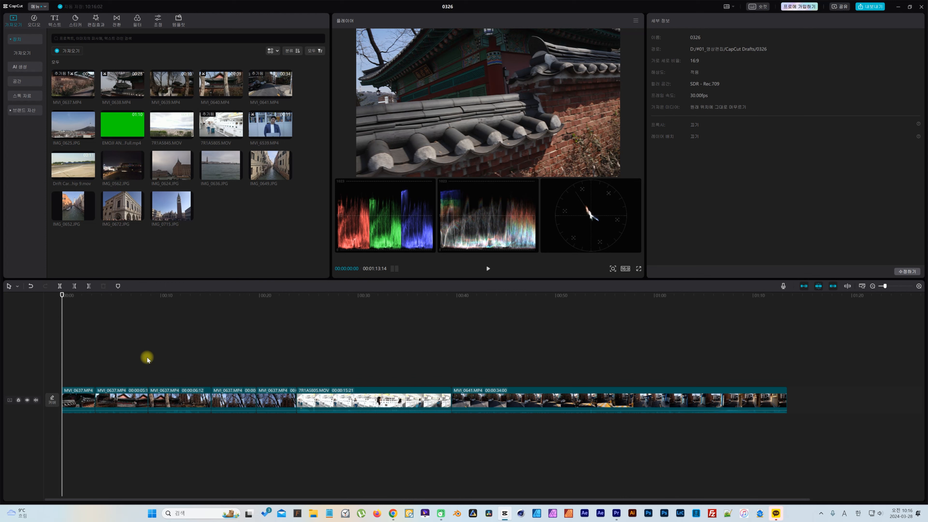
Undo the deletion and all splits of MVI_0637.MP4.
key("ctrl+z")
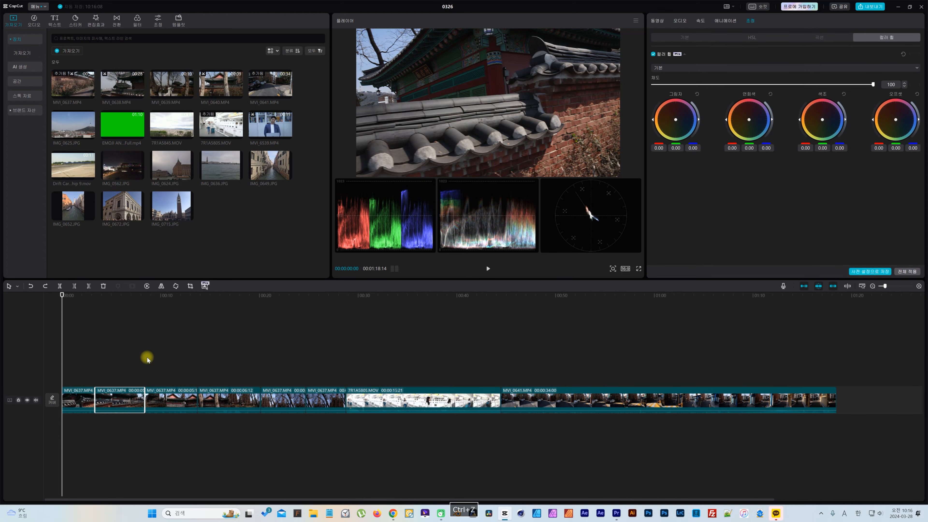
key("ctrl+z")
key("ctrl+z")
key("ctrl+z")
key("ctrl+z")
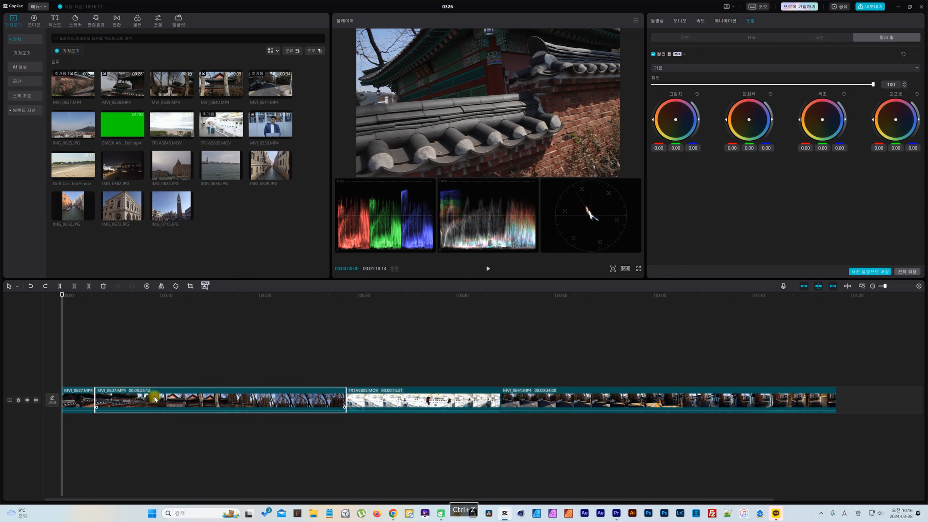
Use the select-leftward tool (왼쪽 방향으로 선택) on MVI_0641.MP4 to select it with all clips before it, and try moving them.
left_click(17, 286)
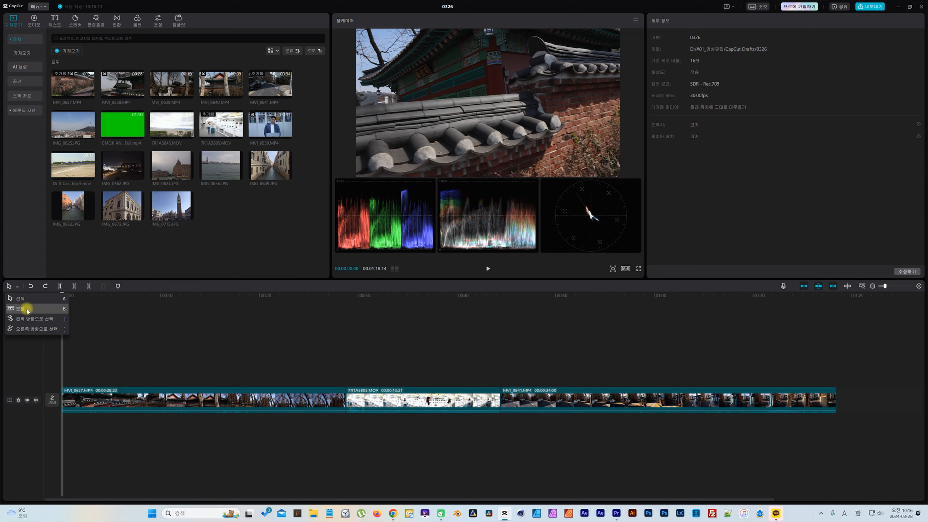
left_click(392, 294)
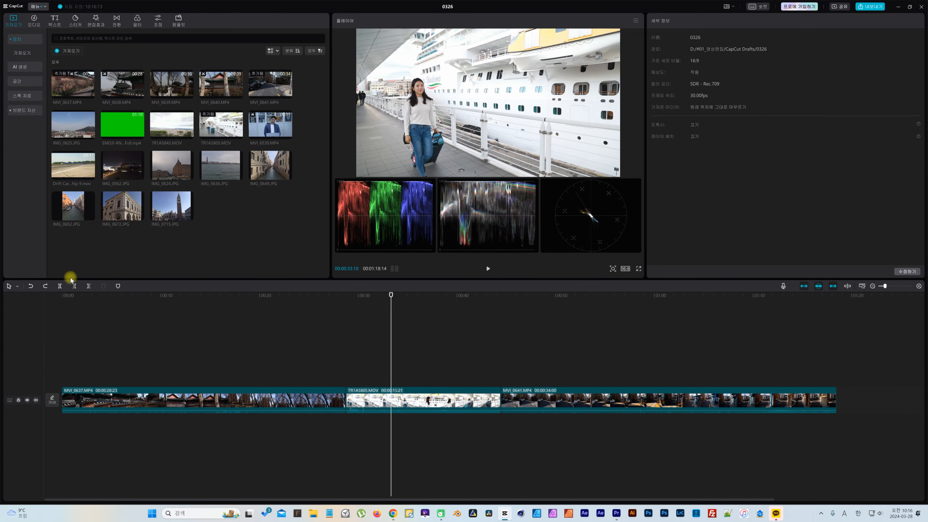
left_click(17, 286)
left_click(30, 320)
left_click(16, 286)
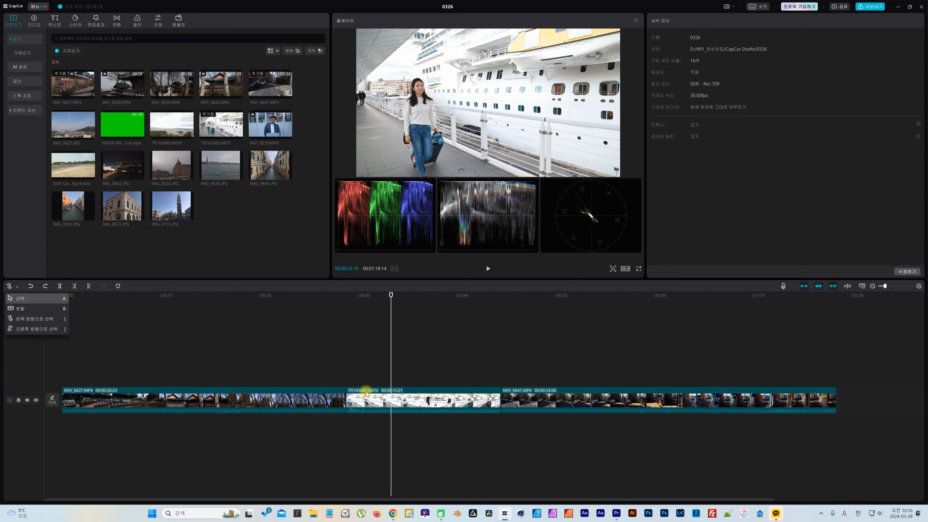
left_click(424, 401)
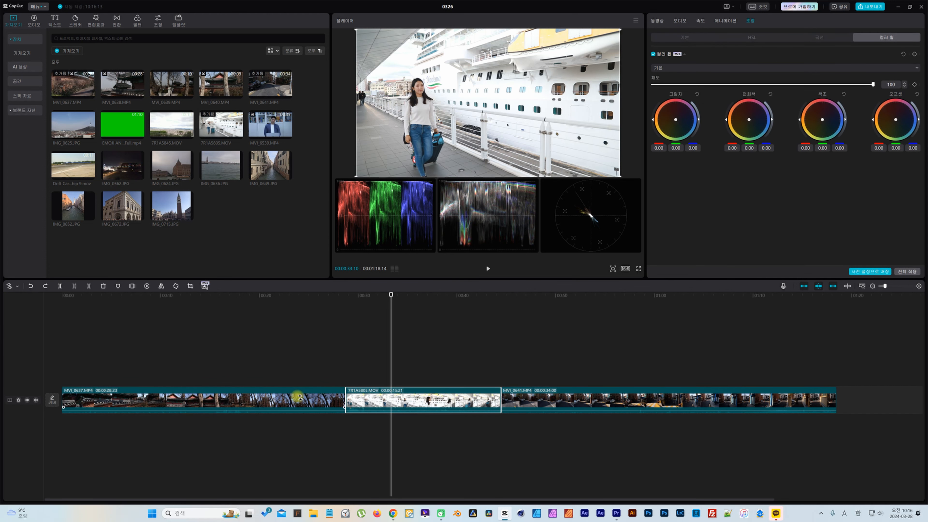
left_click(716, 401)
left_click_drag(715, 401, 776, 414)
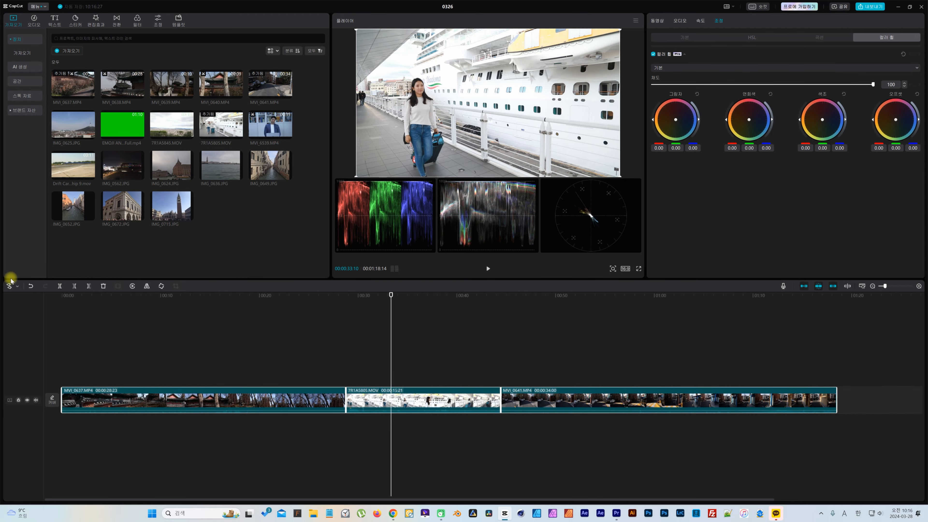
Use the select-rightward tool on 7R1A5805.MOV to select it with the clip after it, and try moving both along the track.
left_click(20, 288)
left_click(20, 316)
left_click(438, 401)
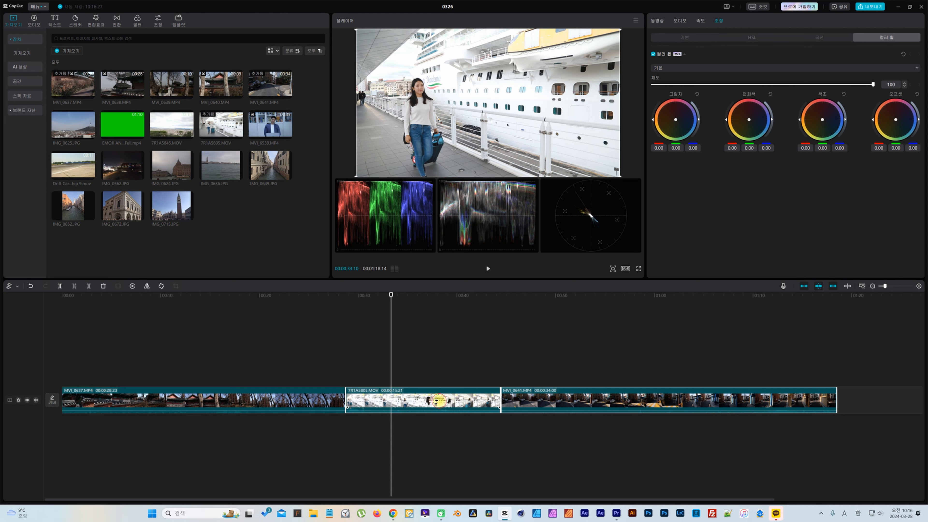
left_click_drag(423, 401, 661, 405)
Select leftward from 7R1A5805.MOV, and try moving MVI_0637.MP4 with the same tool.
left_click(11, 287)
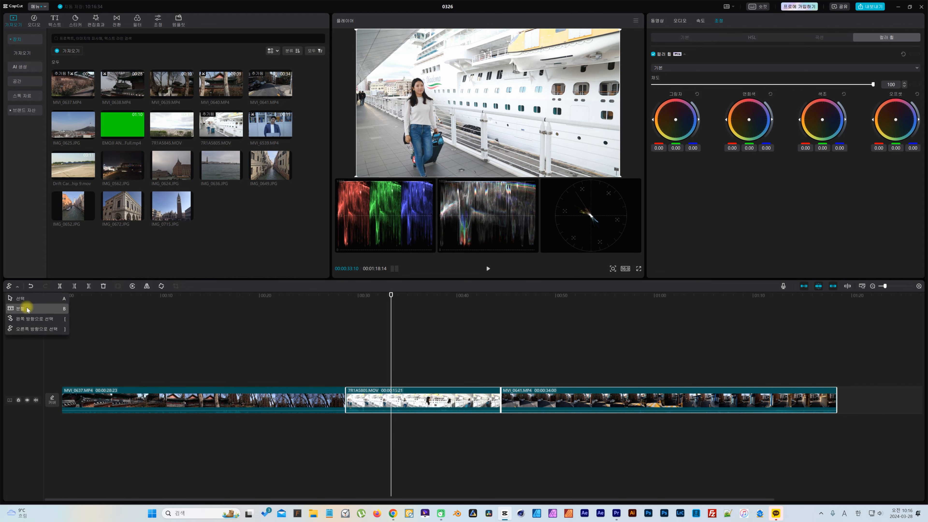
left_click(27, 317)
left_click(360, 394)
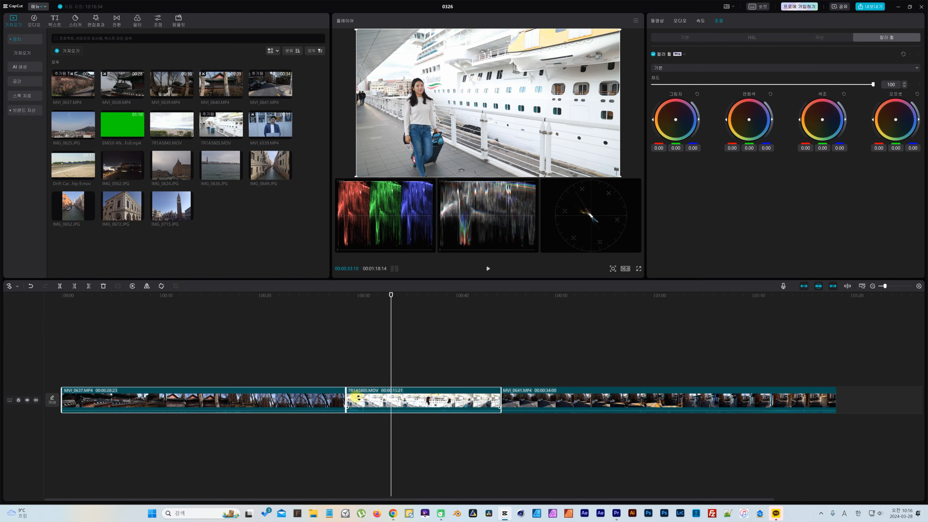
left_click_drag(270, 398, 209, 383)
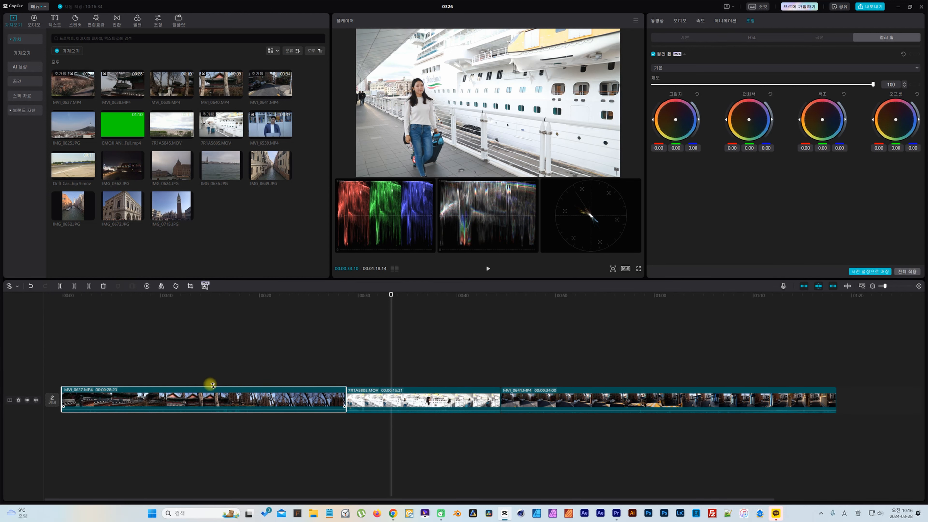
Turn off the main track magnet, and return to the Select tool with nothing selected and the playhead at 00:00:13:19.
left_click(802, 286)
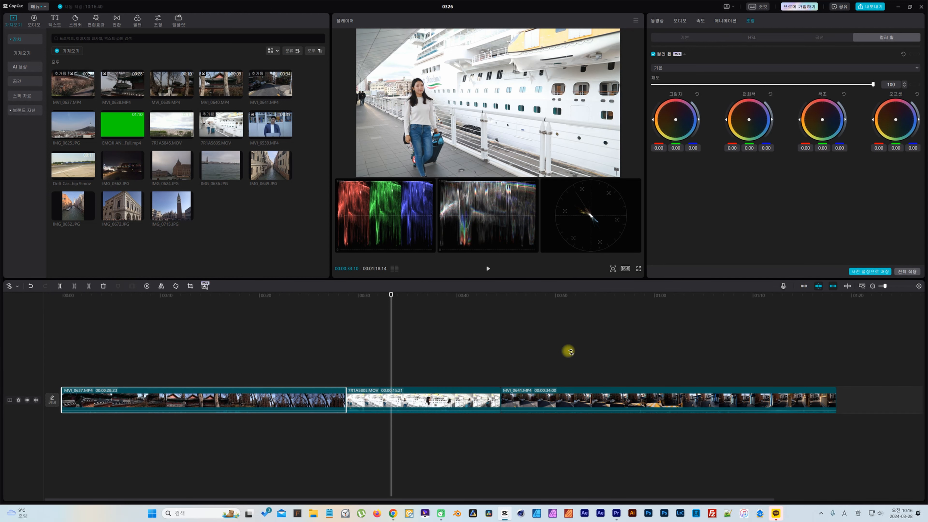
left_click(478, 361)
left_click(209, 321)
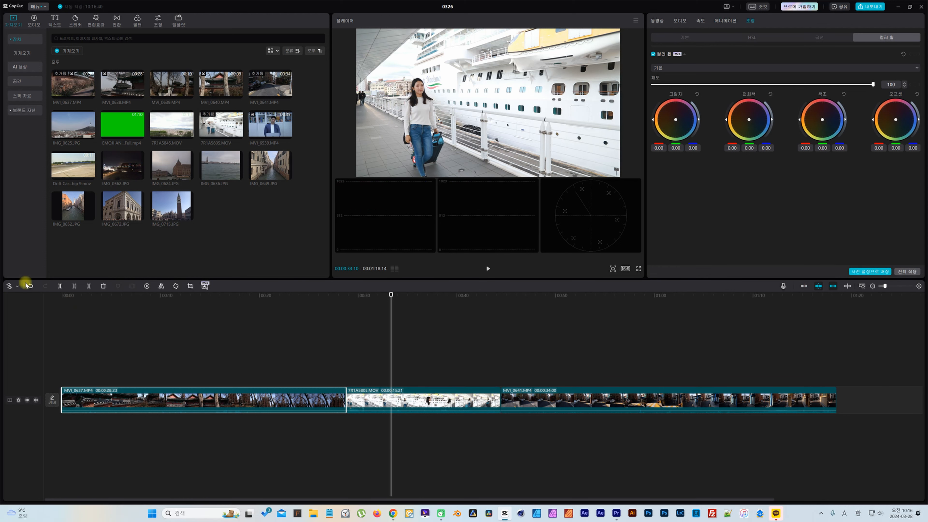
left_click(18, 287)
left_click(20, 298)
left_click(197, 360)
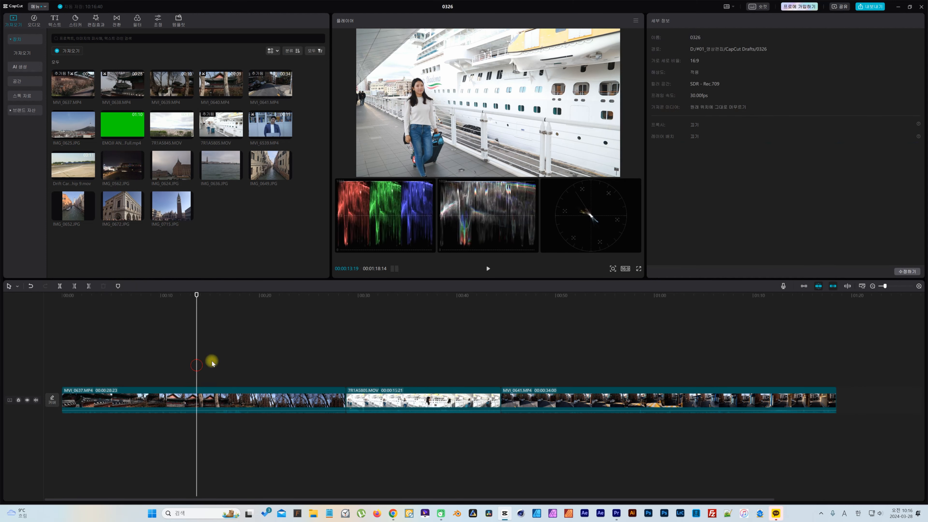
Move 7R1A5805.MOV to a new track above the main track, and undo the move.
left_click(398, 400)
left_click_drag(390, 400, 429, 387)
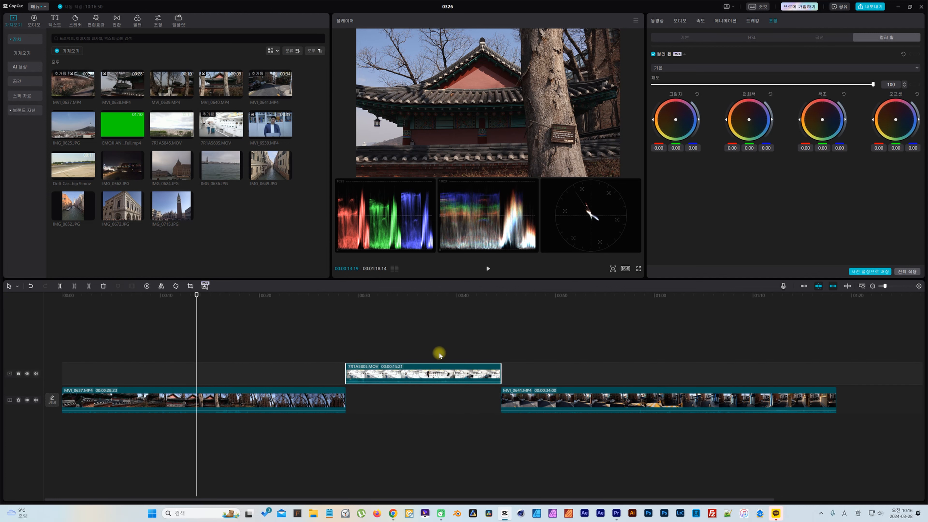
key("ctrl+z")
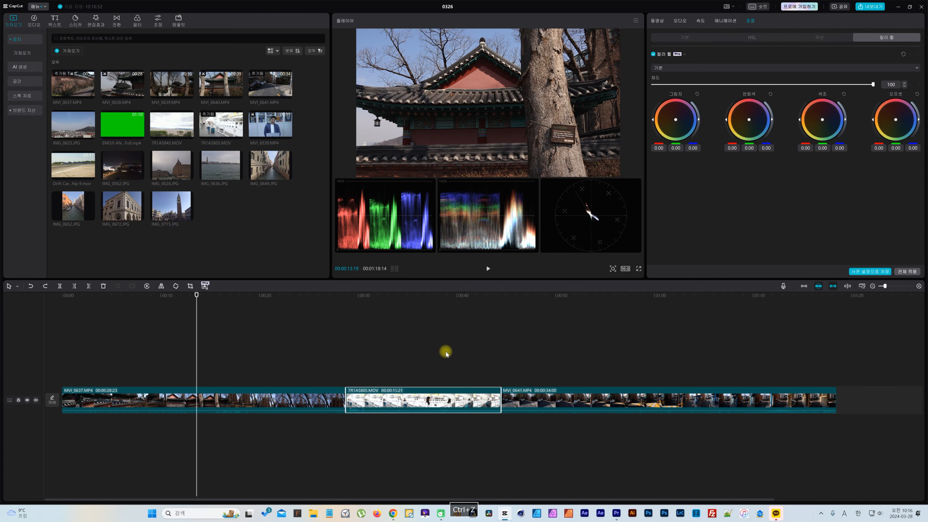
Select 7R1A5805.MOV and the clip before it with the select-leftward tool, and try moving both earlier with the magnet off.
left_click(16, 287)
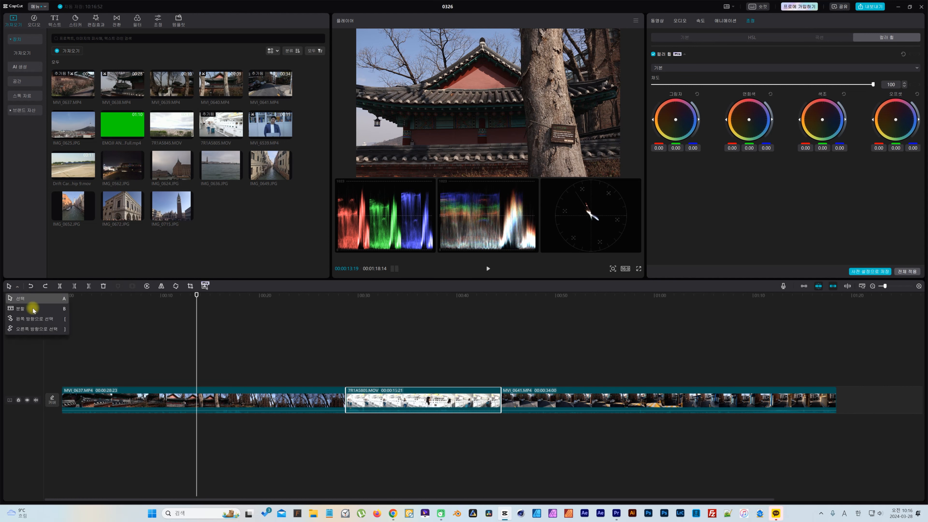
left_click(25, 320)
left_click(377, 401)
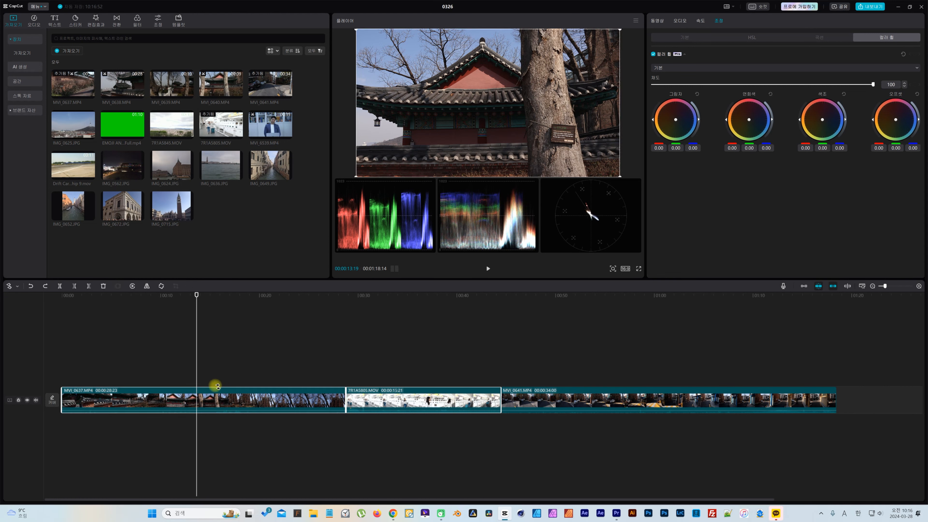
left_click_drag(362, 405, 6, 389)
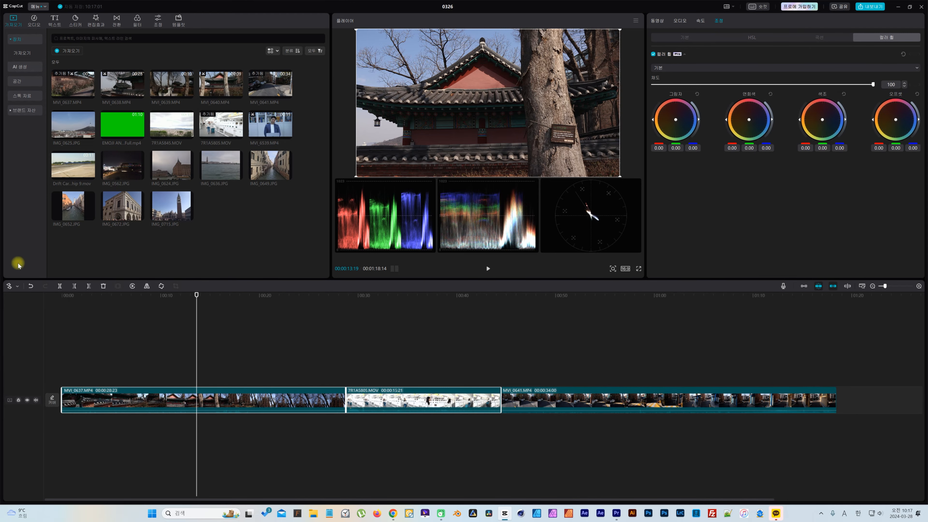
Select 7R1A5805.MOV and the clip after it with the select-rightward tool, and move both to the track above, starting at about 30 seconds.
left_click(19, 287)
left_click(21, 330)
left_click(553, 394)
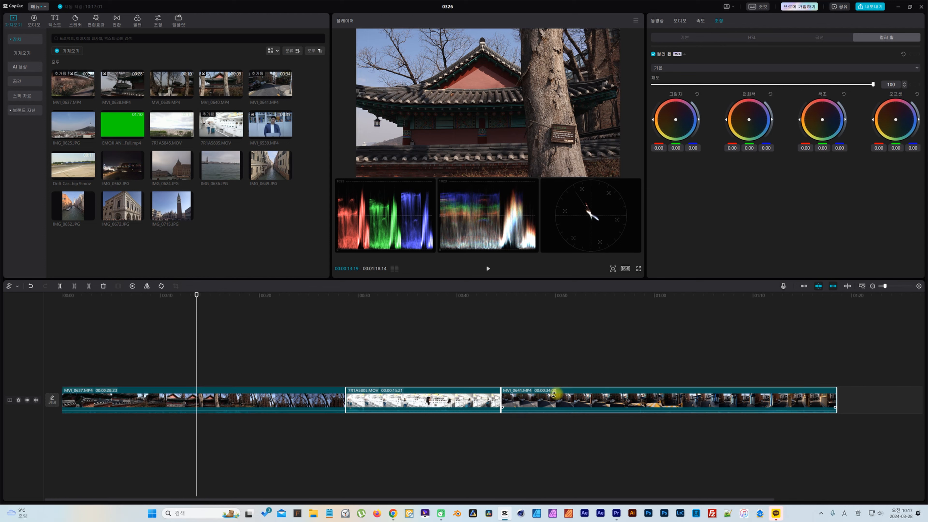
left_click_drag(415, 398, 559, 398)
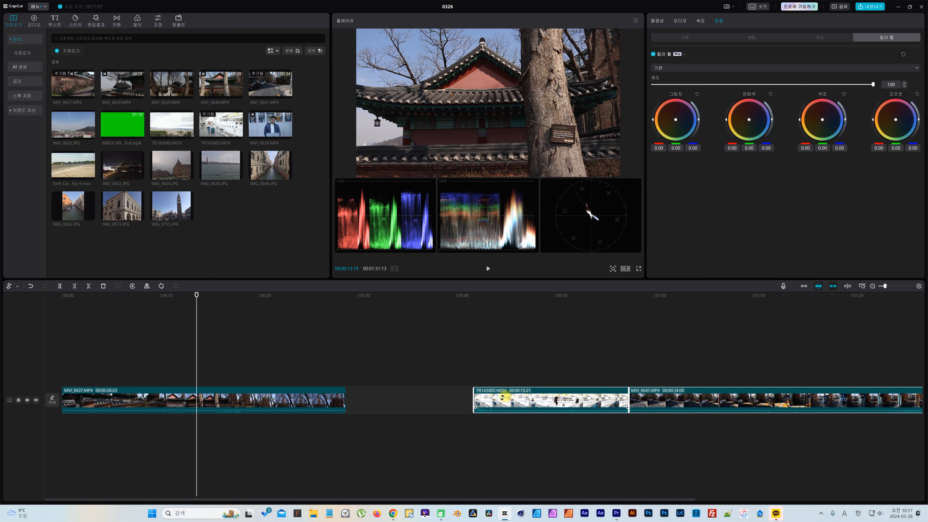
left_click_drag(520, 399, 392, 407)
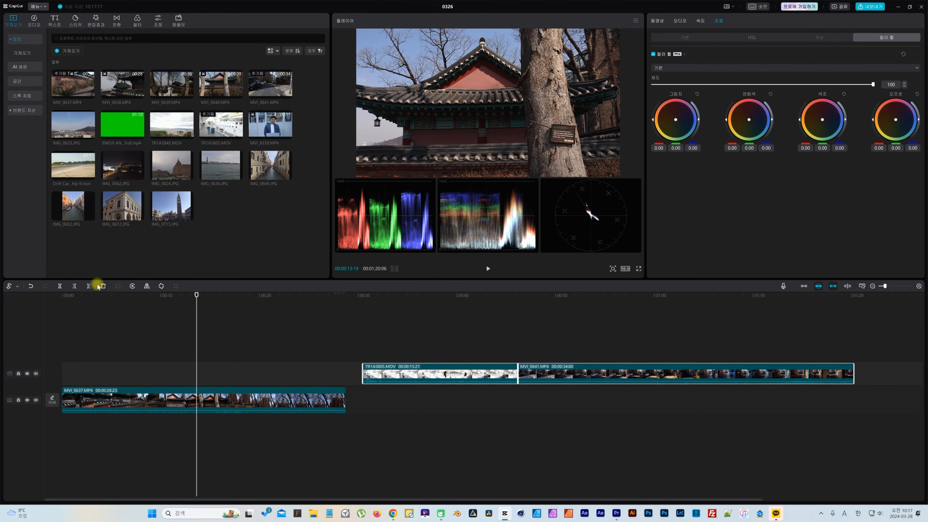
Switch to the Select tool and move both selected clips back down to the main track, leaving a gap after MVI_0637.MP4.
left_click(17, 286)
left_click(19, 297)
left_click_drag(390, 371, 389, 396)
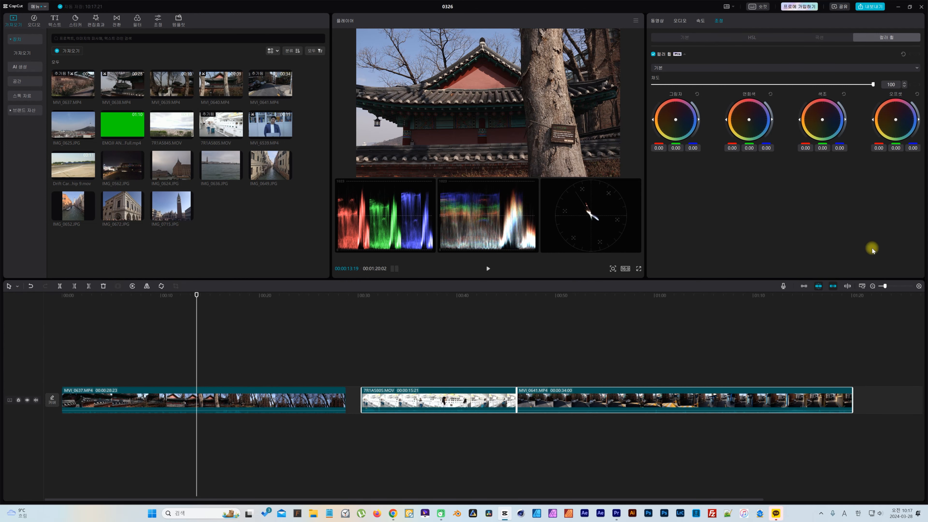
Turn on the main track magnet to close the gap, and move the playhead to 00:00:08:12 with the clips deselected.
left_click(805, 287)
left_click(213, 298)
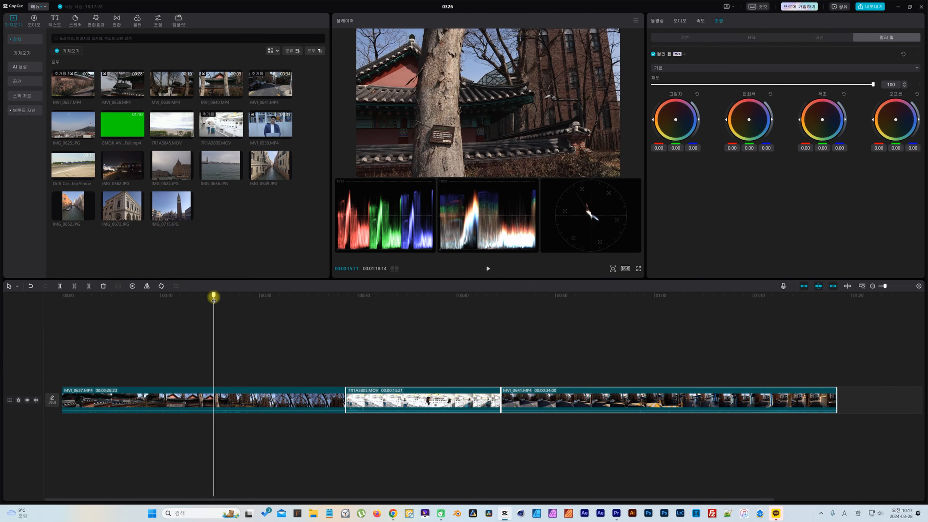
left_click_drag(213, 300, 145, 296)
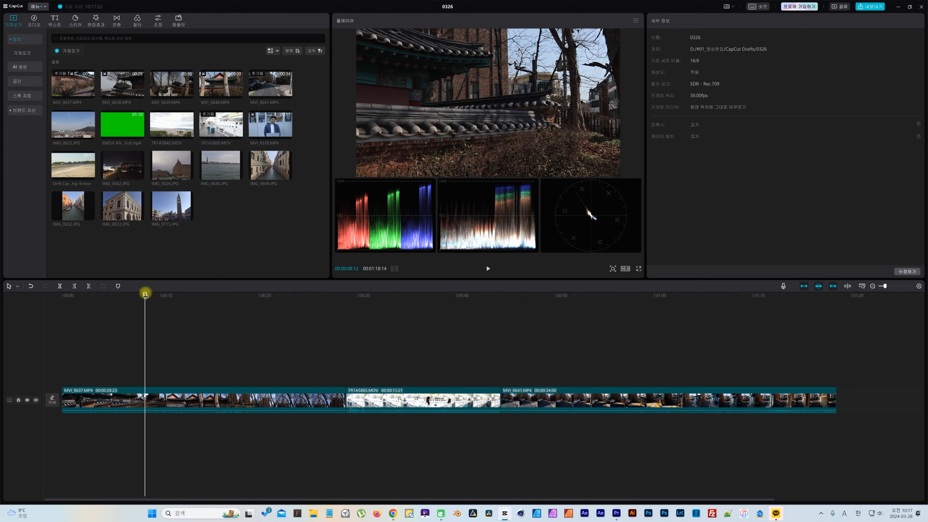
Split MVI_0637.MP4 at 00:00:08:12 and 00:00:15:09, and undo both splits.
key("ctrl+b")
left_click(213, 295)
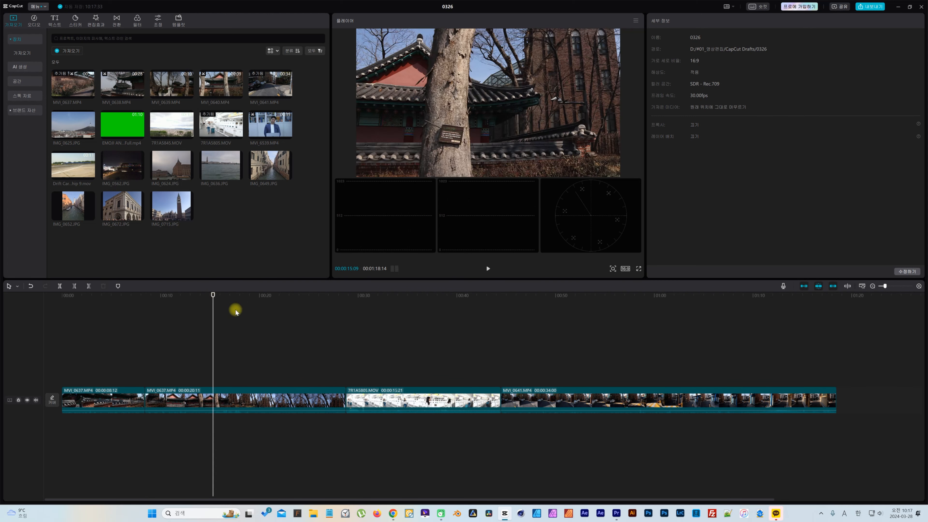
key("ctrl+b")
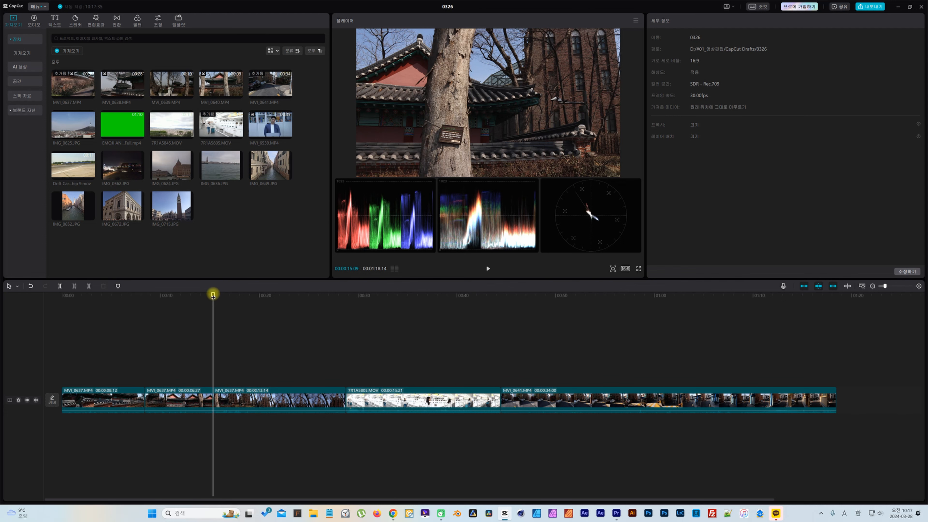
left_click_drag(213, 295, 264, 292)
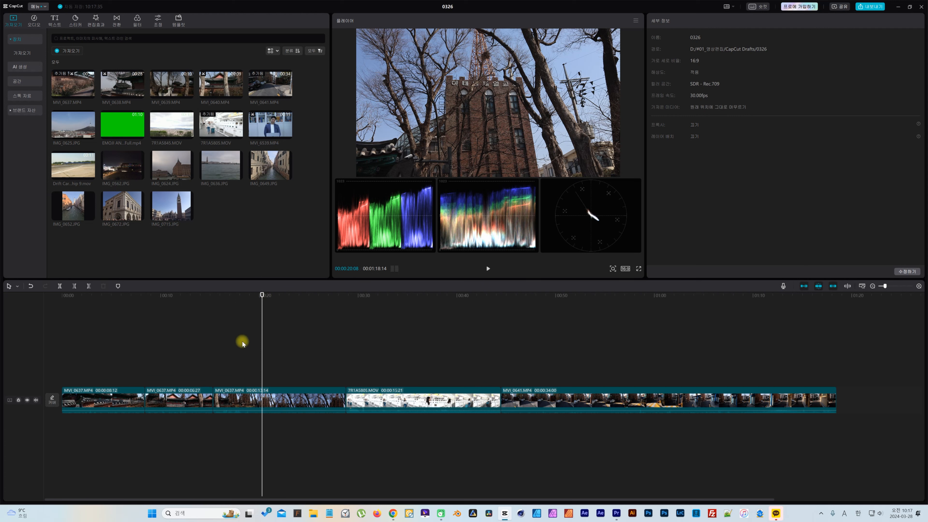
key("ctrl+z")
key("ctrl+z")
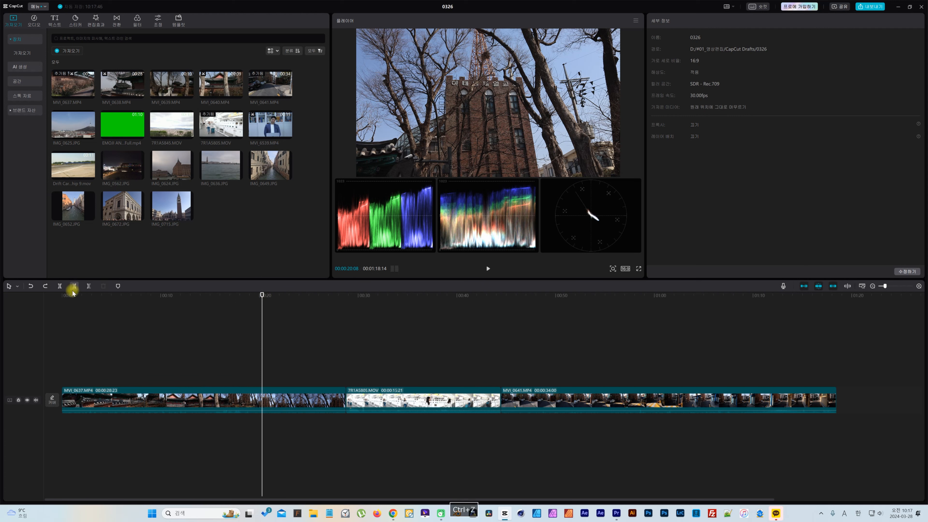
Delete the part of MVI_0637.MP4 before 00:00:10:13 with the delete-left tool.
left_click(92, 295)
left_click_drag(94, 296, 165, 302)
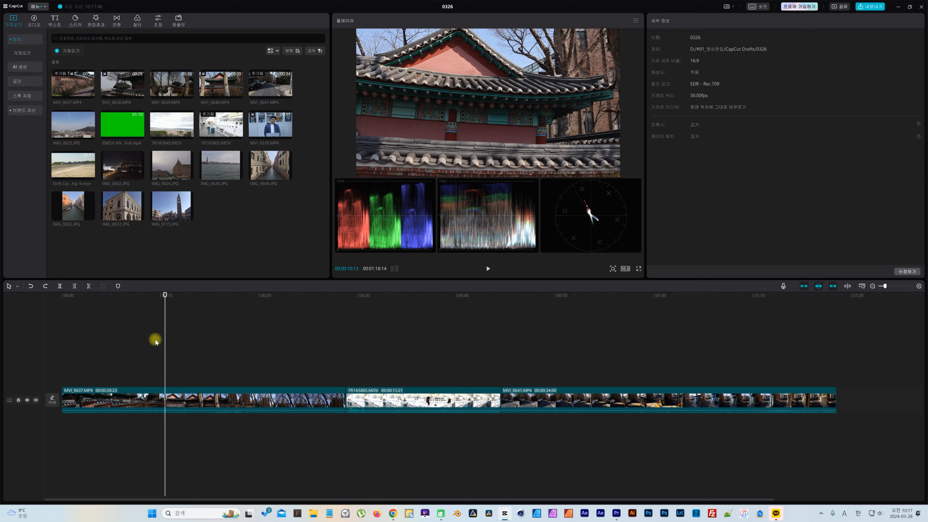
left_click(75, 284)
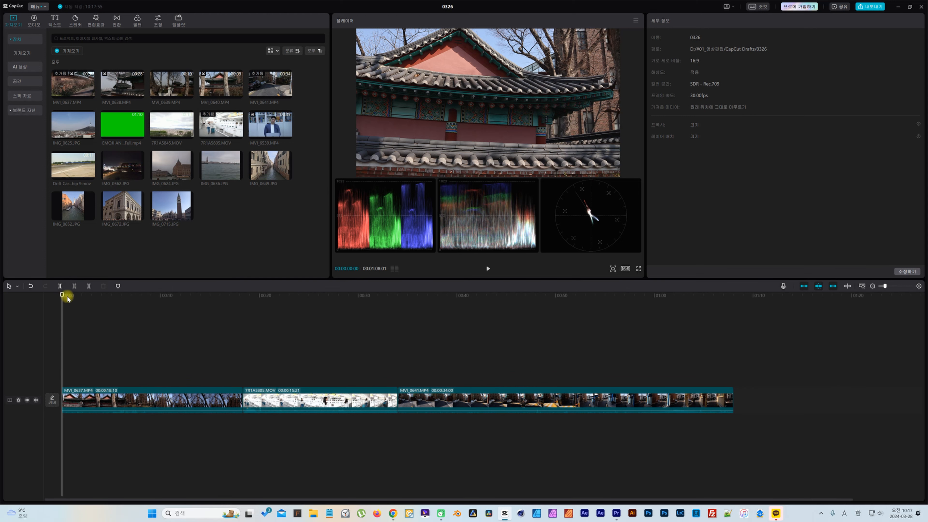
Delete the part of MVI_0637.MP4 after 00:00:07:29 with the delete-right tool, and play the shortened clip from the start.
left_click_drag(62, 296, 141, 306)
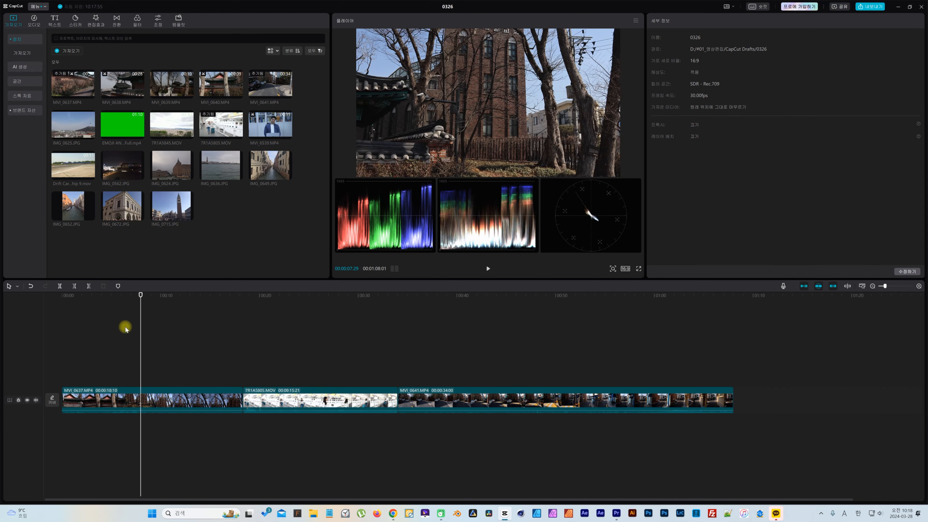
left_click(88, 286)
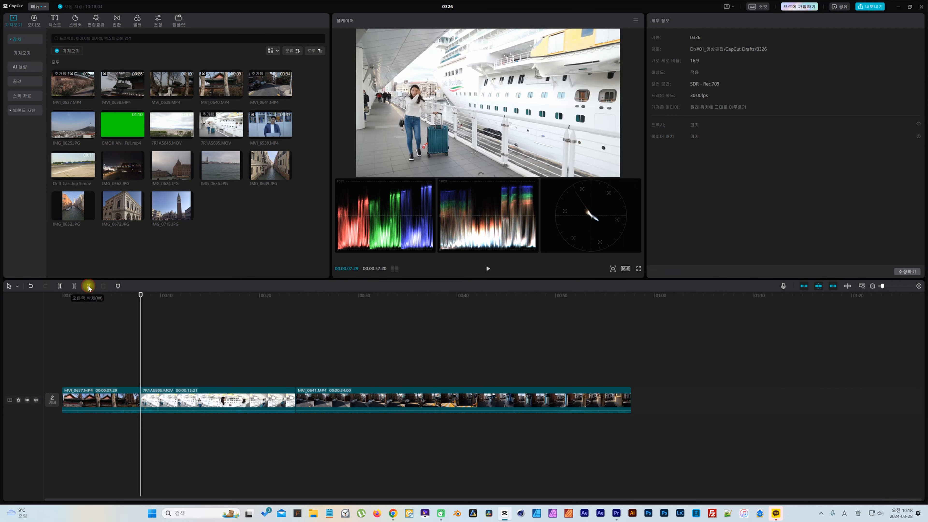
left_click_drag(91, 295, 40, 291)
key("space")
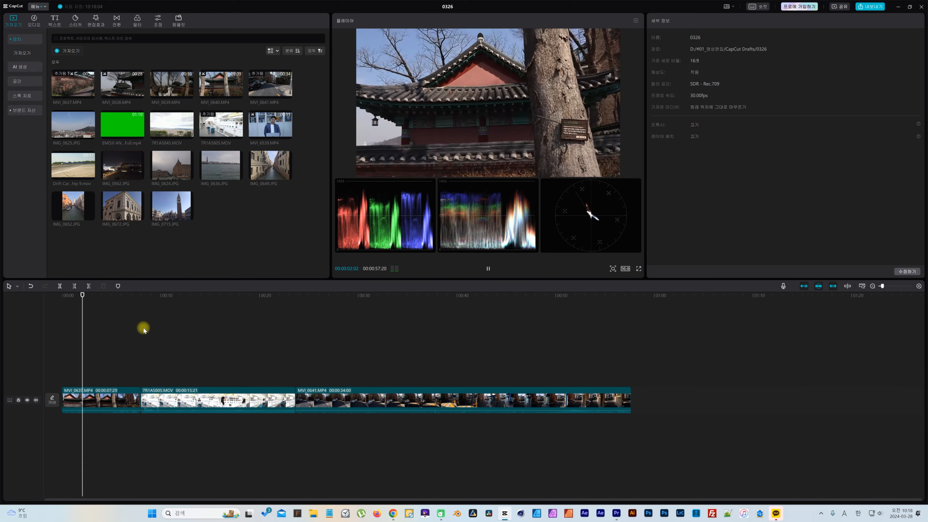
key("space")
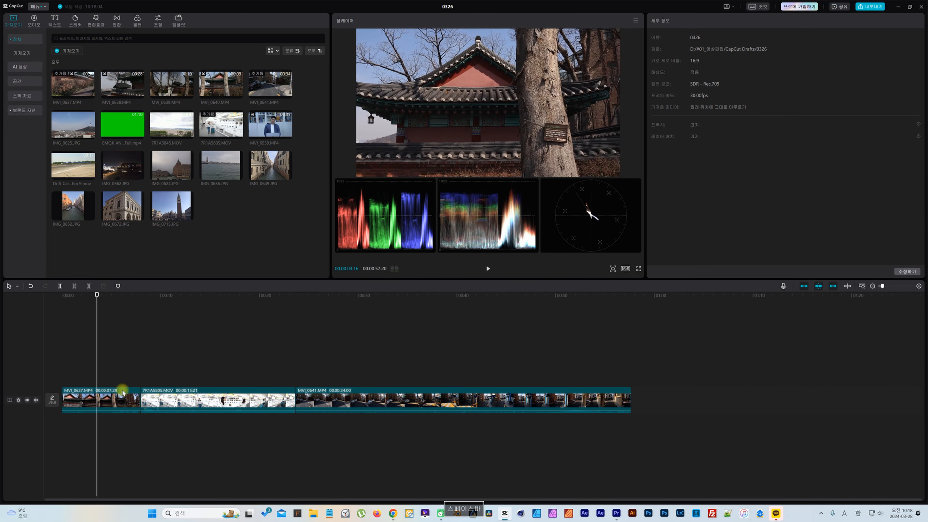
Delete about the first four seconds of MVI_0637.MP4 and play the result across the cut into 7R1A5805.MOV.
key("space")
key("space")
left_click_drag(106, 295, 103, 296)
left_click(74, 287)
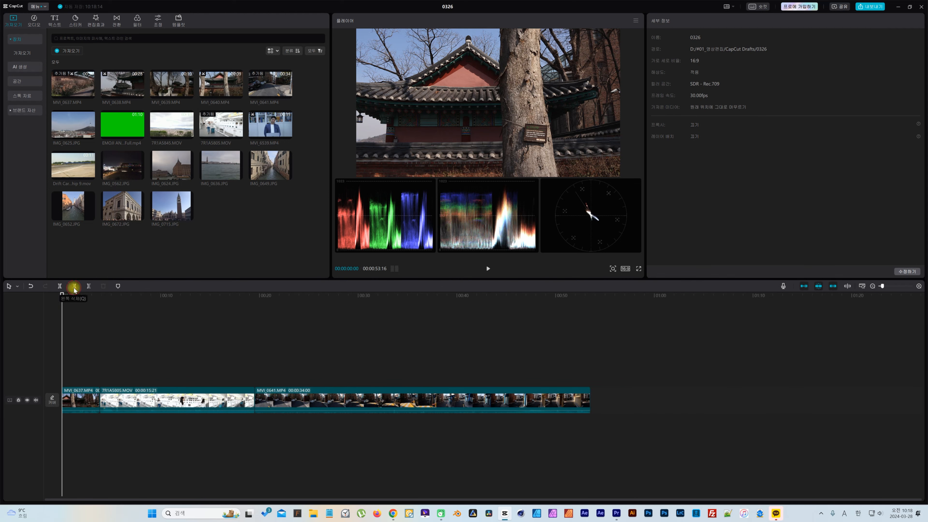
key("space")
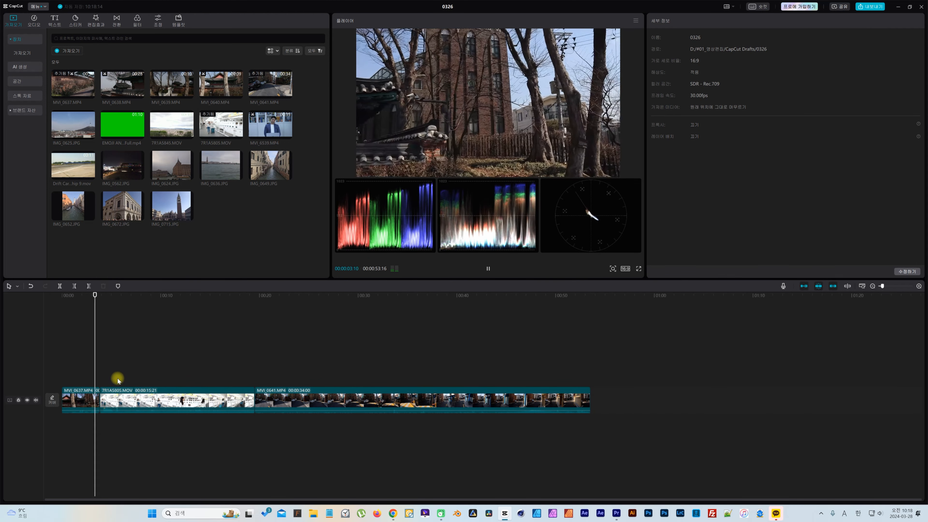
key("space")
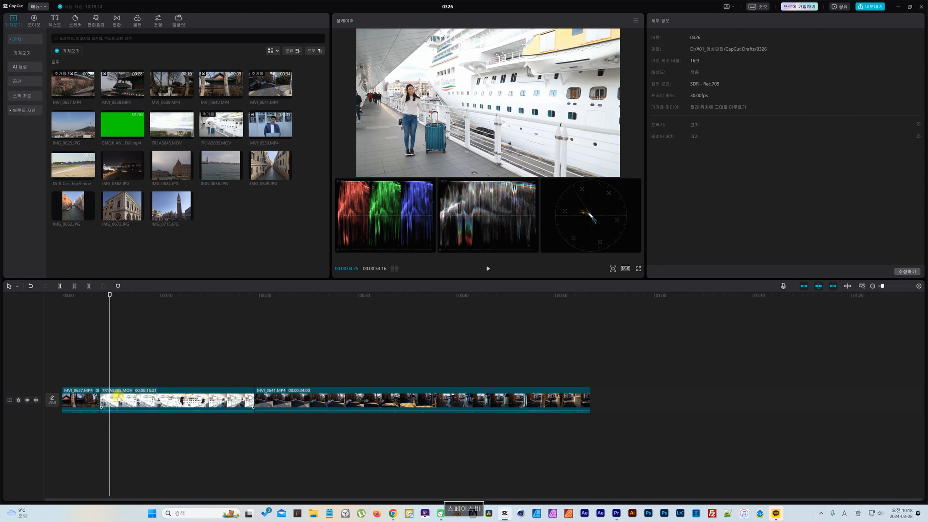
key("space")
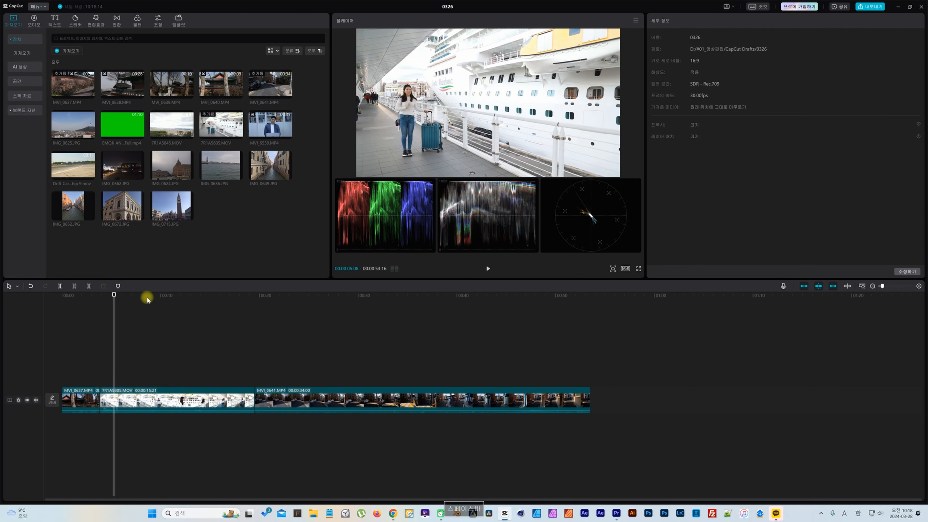
Select 7R1A5805.MOV and add a marker to it at timeline position 00:00:07:11.
left_click_drag(114, 294, 289, 346)
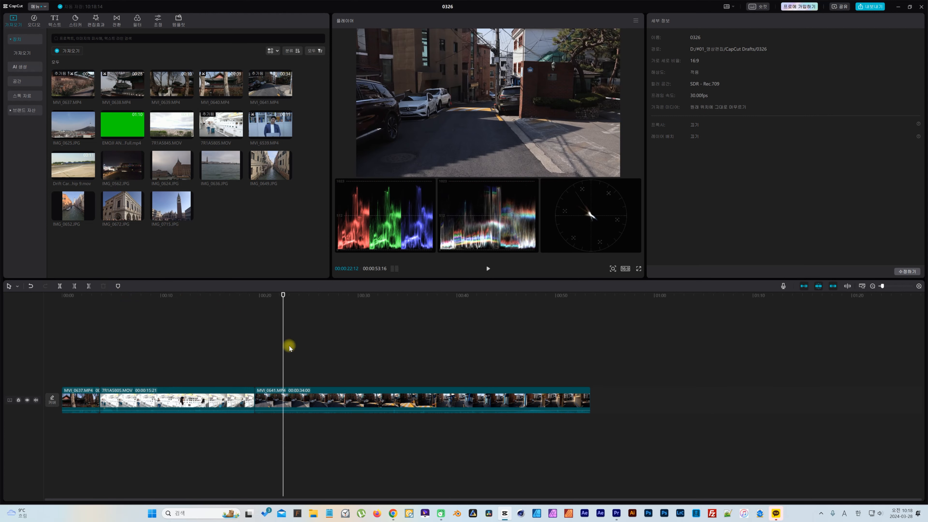
left_click(200, 402)
left_click(134, 295)
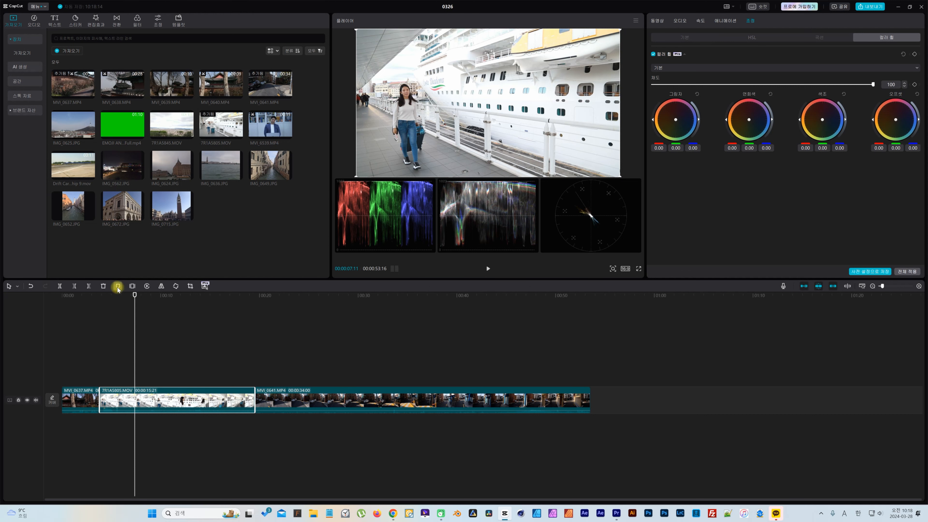
left_click(117, 287)
left_click(134, 385)
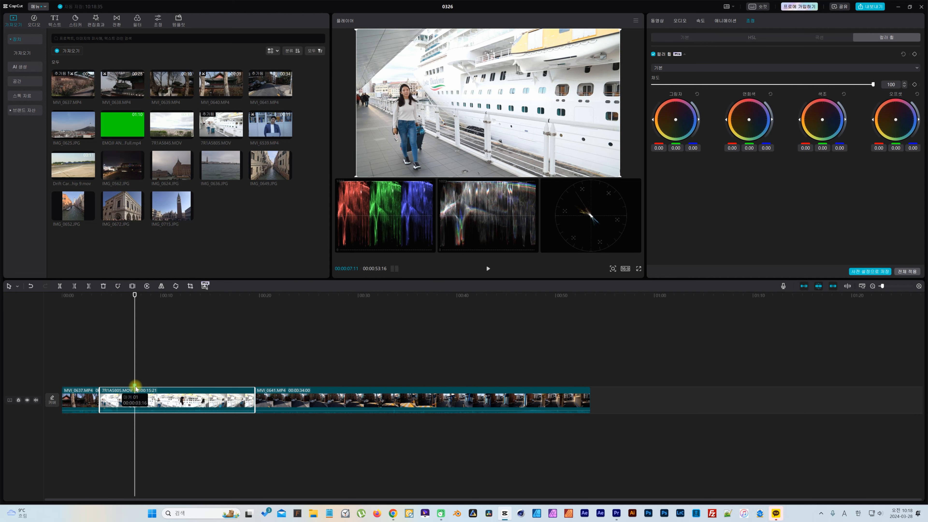
Open the marker on 7R1A5805.MOV for editing, try its available colours and make it red.
right_click(135, 386)
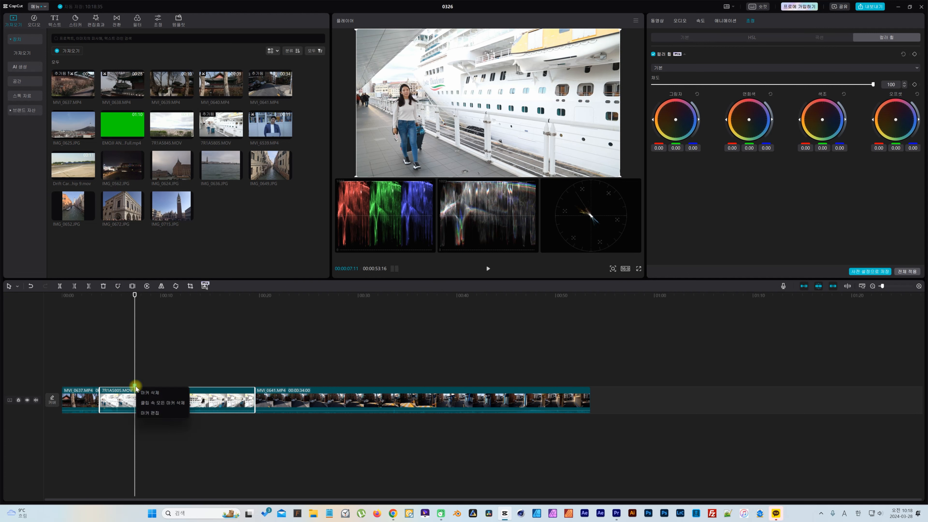
left_click(175, 419)
left_click(130, 360)
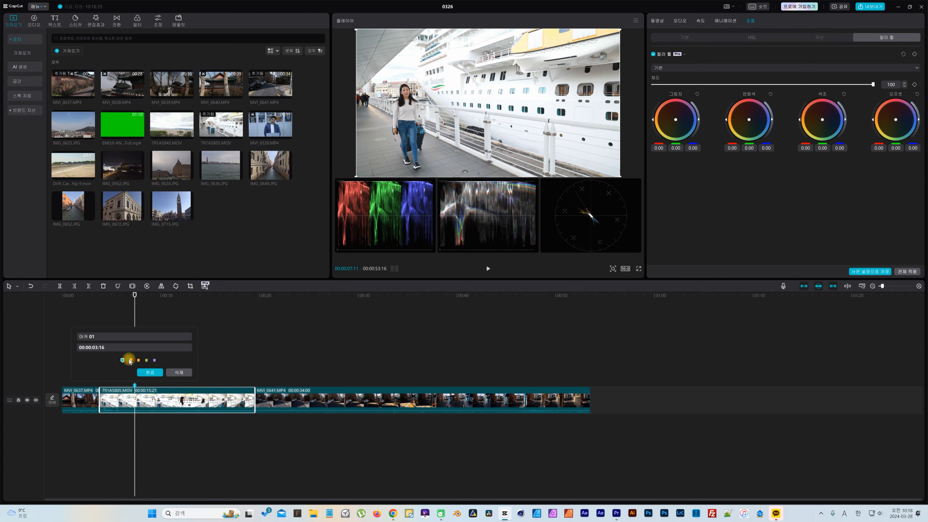
left_click(147, 361)
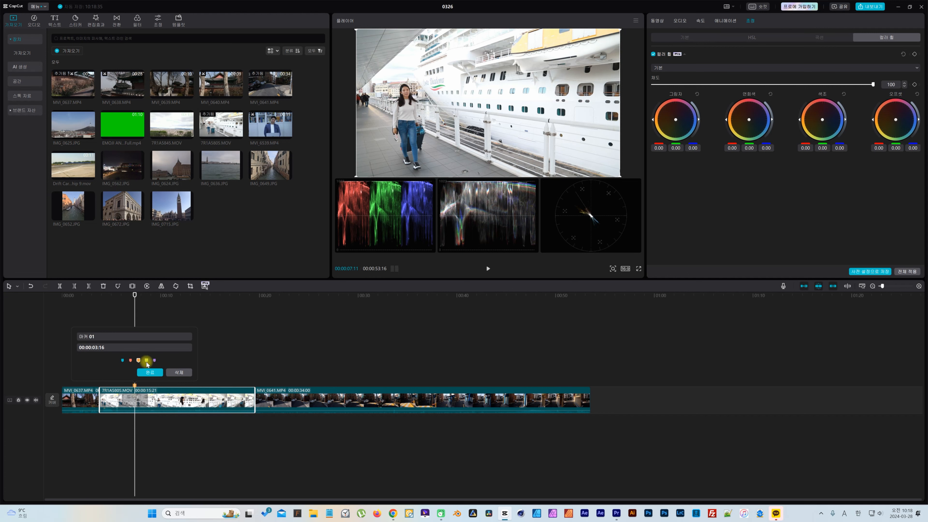
left_click(154, 361)
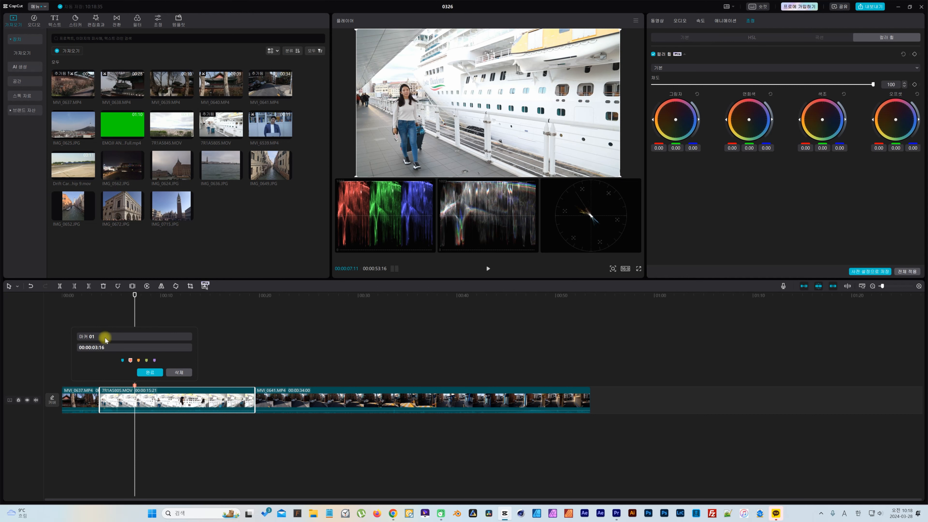
Rename the marker on 7R1A5805.MOV as 큐싸이 and save the marker changes.
double_click(74, 336)
left_click_drag(96, 338, 74, 336)
left_click(96, 336)
type("큐싸이")
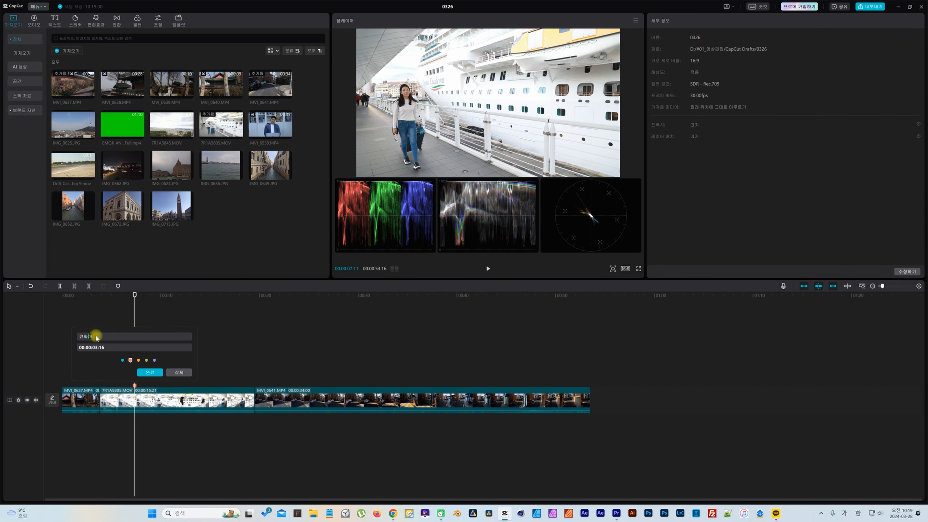
left_click(153, 372)
Move the playhead to 00:00:10:26, bring it back to the marker at 00:00:07:11, and move it on to 00:00:25:29.
left_click(169, 362)
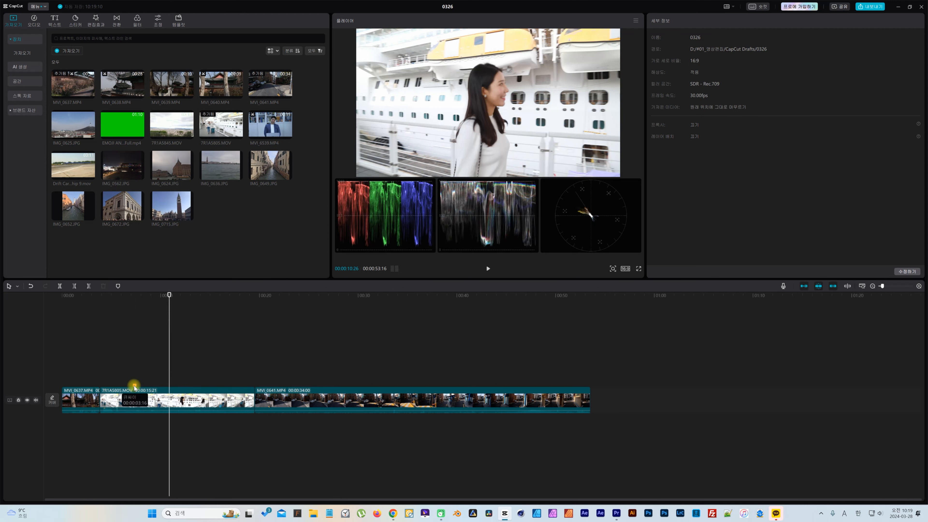
left_click_drag(170, 297, 133, 302)
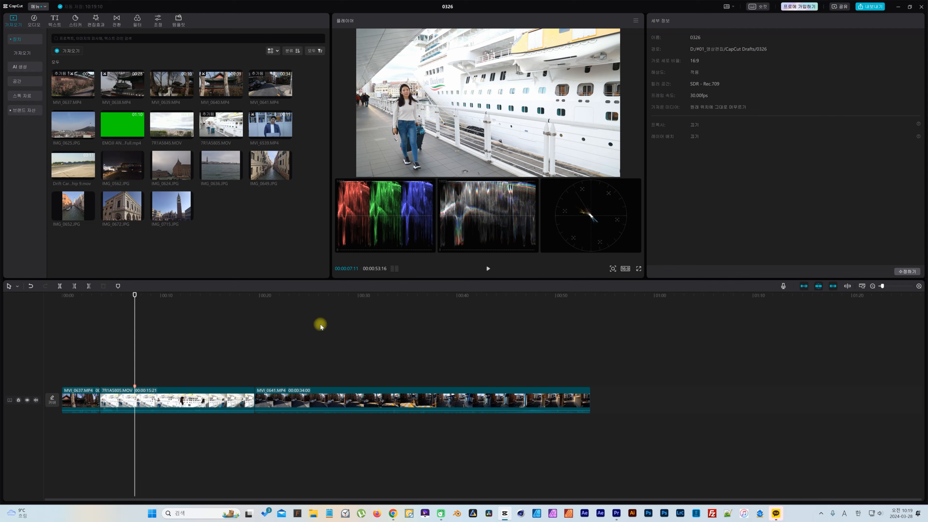
left_click_drag(249, 300, 319, 298)
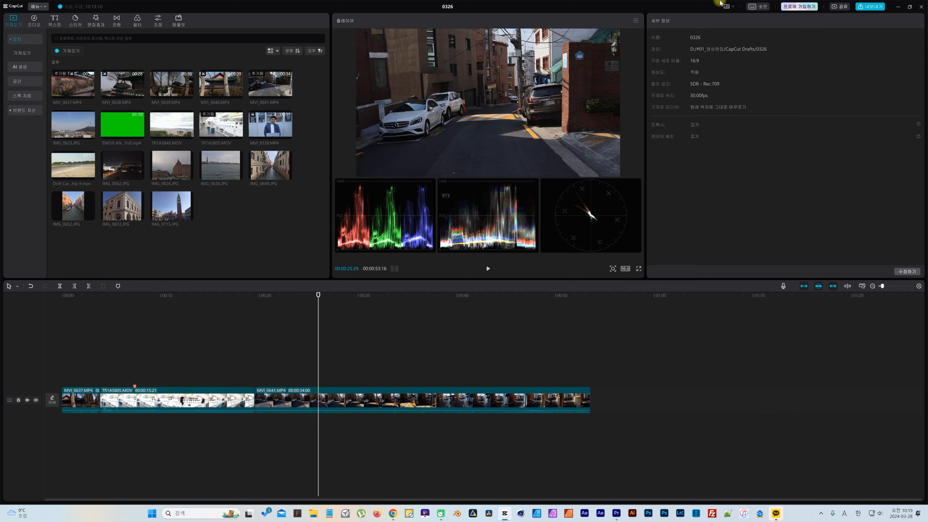
Hide the color scopes in the player.
left_click(636, 20)
mouse_move(632, 35)
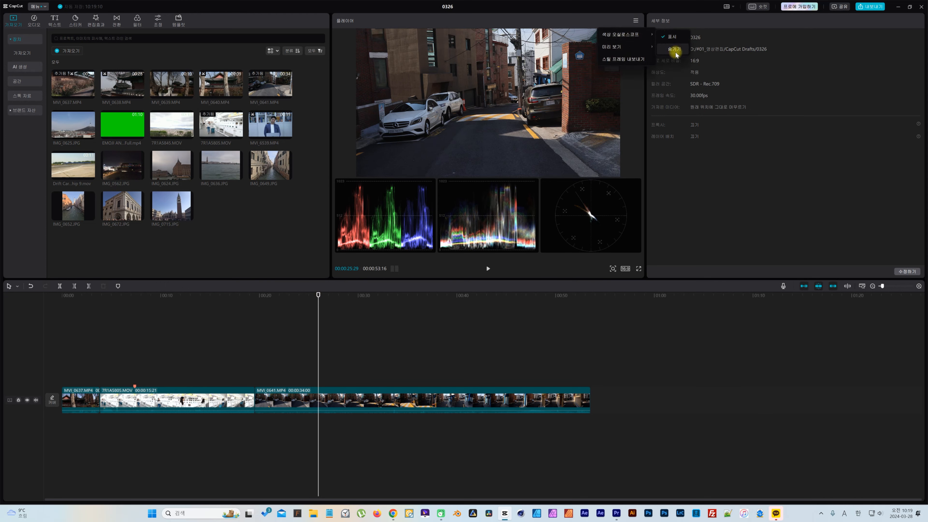
left_click(667, 35)
Insert a freeze frame into MVI_0641.MP4 at 00:00:23:07 and shorten it to about 12 frames.
mouse_move(317, 295)
left_mouse_down()
mouse_move(355, 295)
mouse_move(316, 296)
left_mouse_up()
left_click(307, 399)
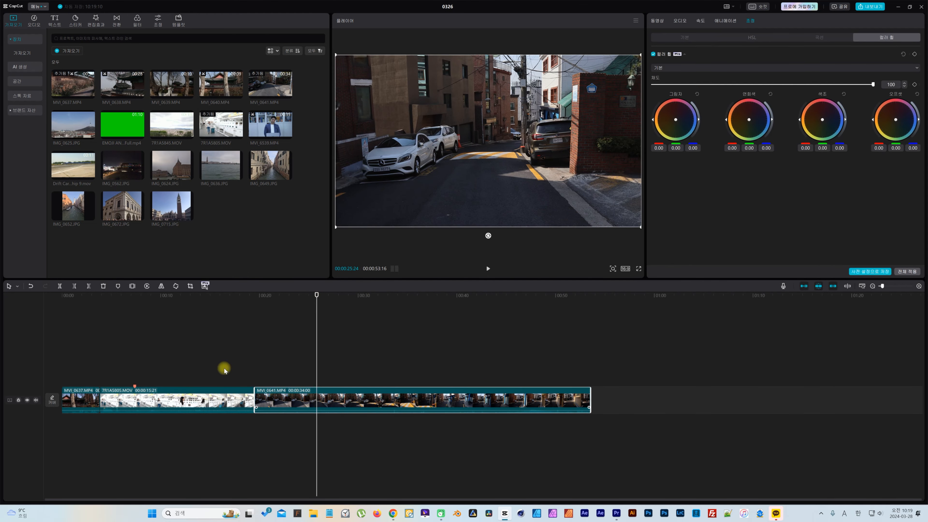
left_click(173, 298)
left_click(165, 400)
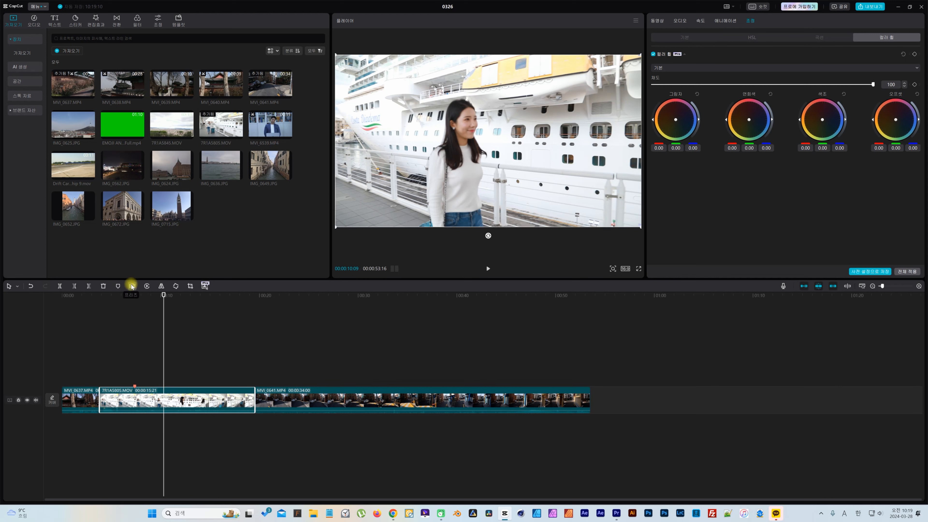
left_click(291, 296)
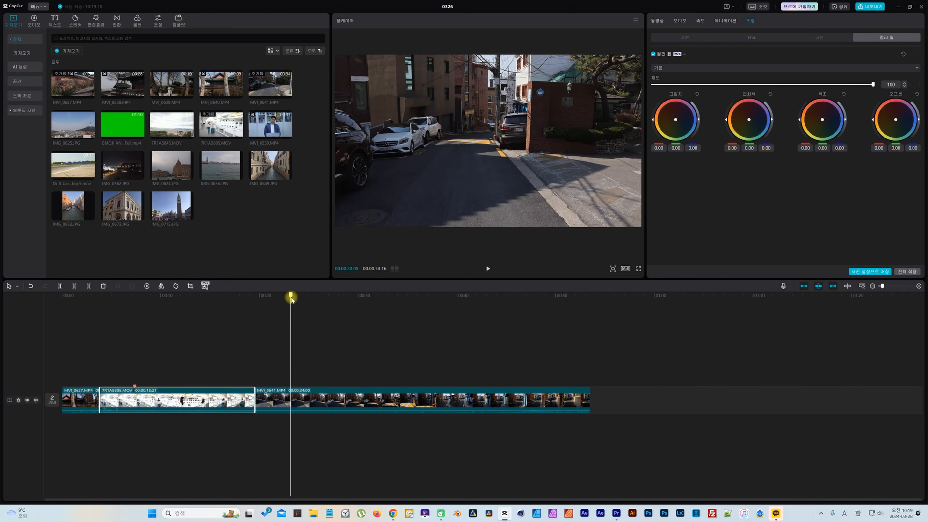
left_click(322, 402)
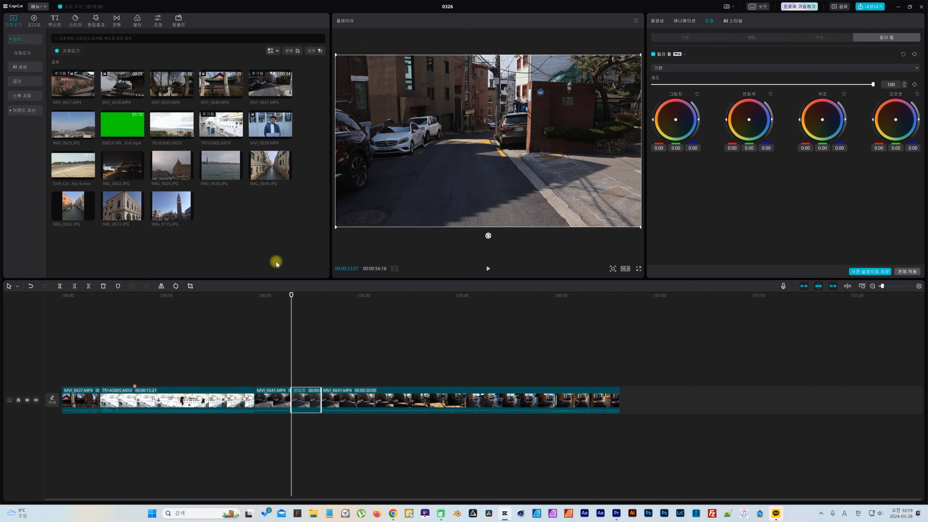
left_click_drag(291, 292, 341, 306)
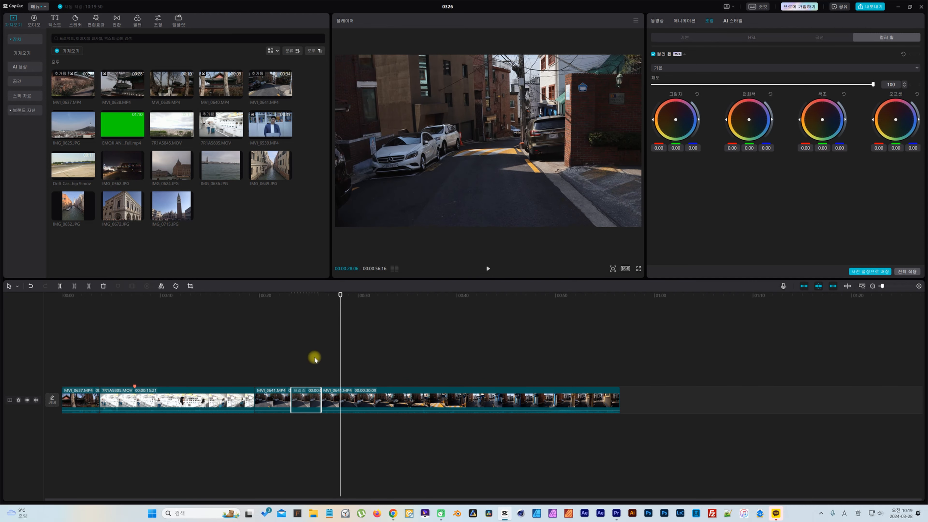
left_click_drag(319, 399, 294, 400)
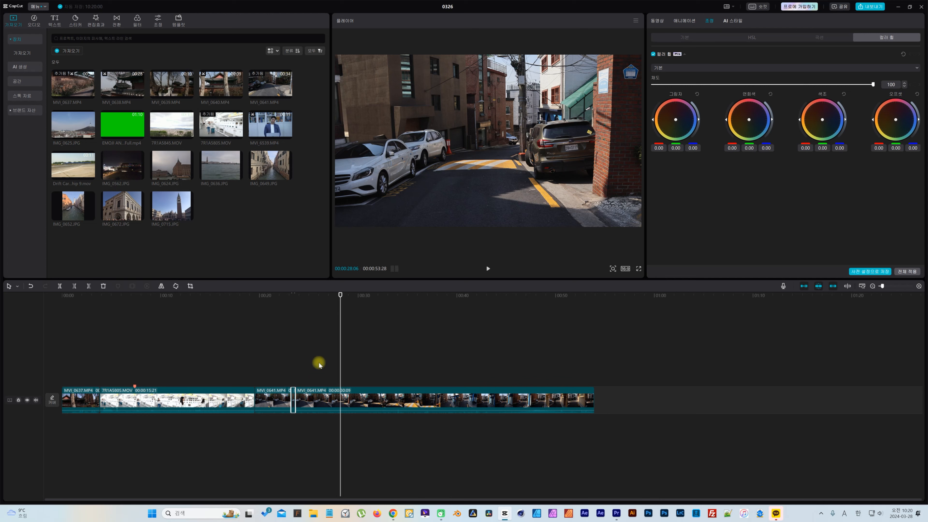
Insert a second freeze frame into MVI_0641.MP4 at 00:00:26:20 and shorten it to about 14 frames.
left_click(342, 408)
left_click_drag(340, 294, 325, 297)
left_click(132, 286)
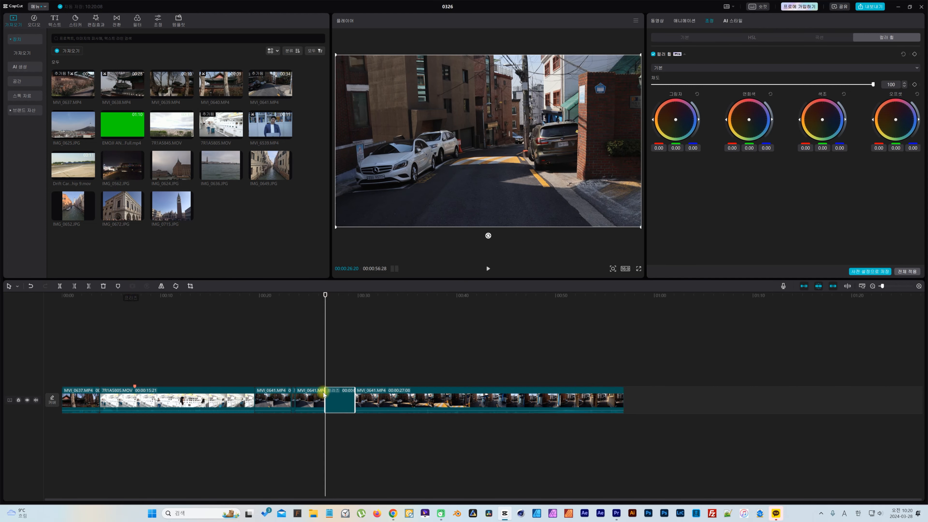
left_click_drag(354, 394, 328, 395)
Play the timeline from 00:00:20:20 to about 00:00:27:27 to check the two freeze frames in MVI_0641.MP4.
left_click(266, 304)
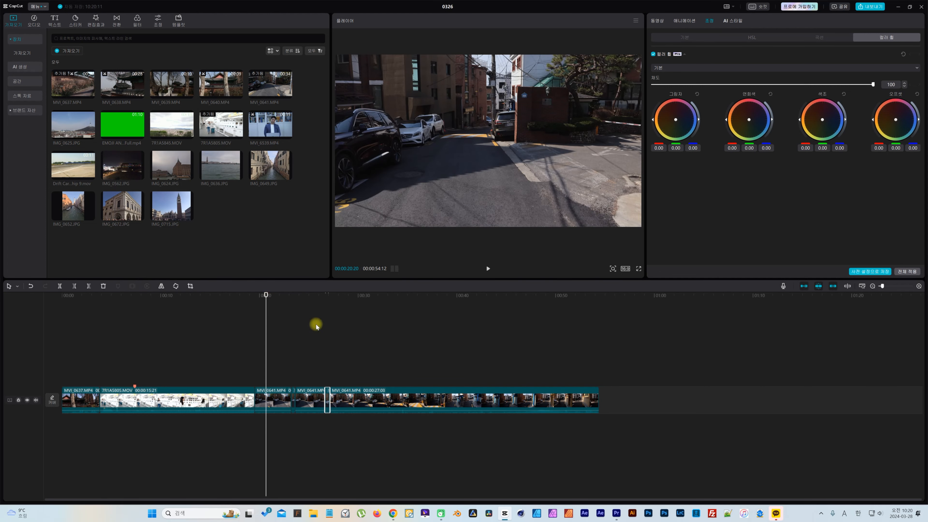
key("space")
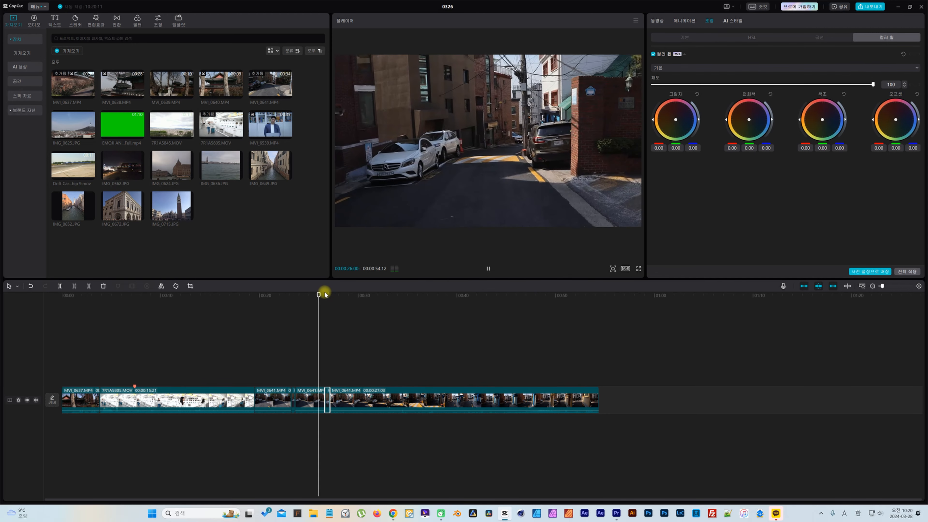
key("space")
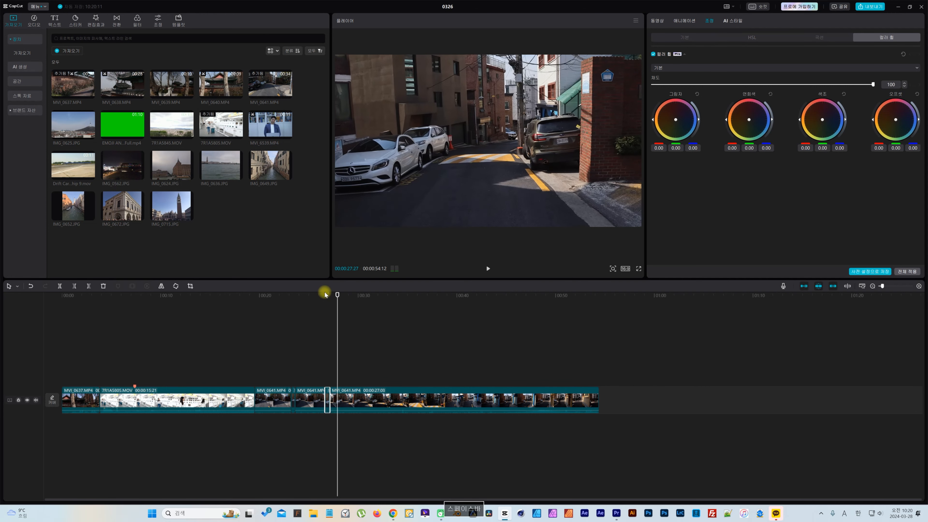
Move the playhead to 00:00:14:20 and reverse the playback direction of the clip 7R1AS805.MOV.
left_click(367, 394)
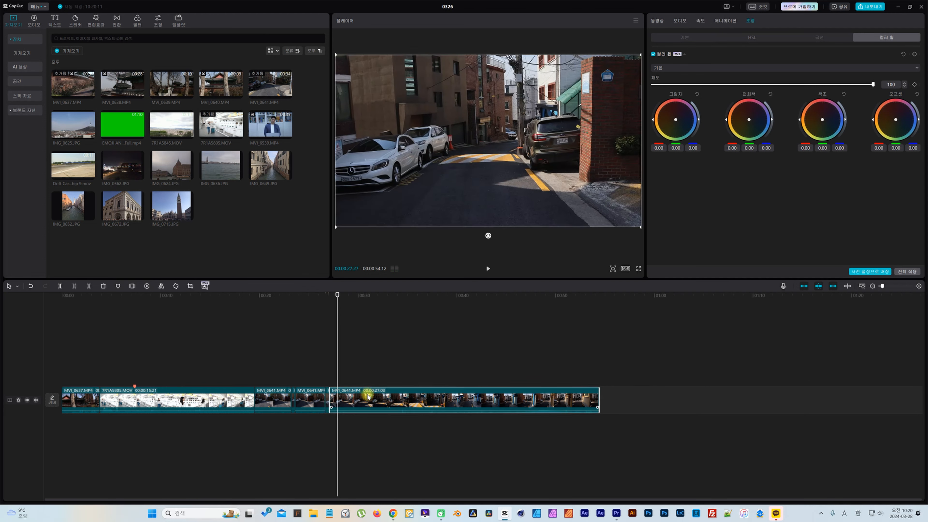
left_click(207, 295)
left_click(193, 392)
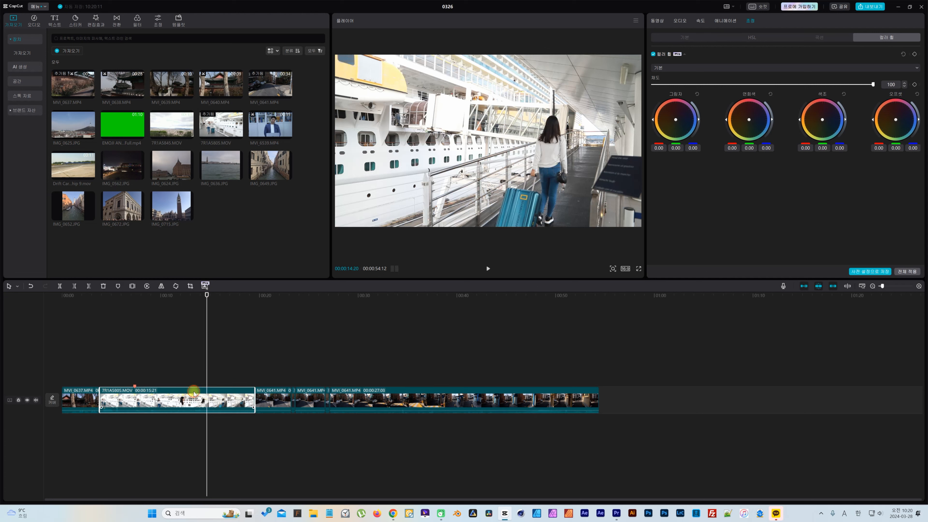
left_click(147, 288)
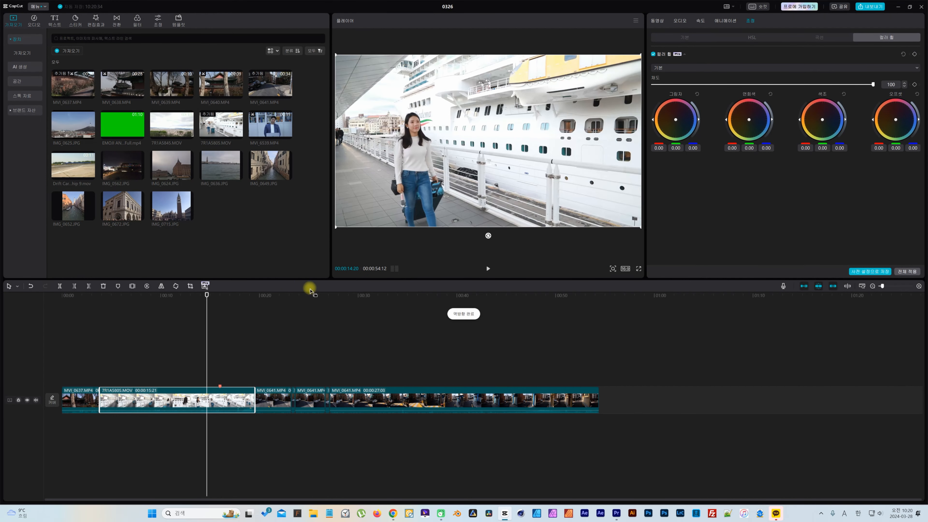
Play the reversed 7R1AS805.MOV from near its start, undo the reversal, and play the original up to 00:00:11:16.
left_click_drag(207, 295, 118, 296)
key("space")
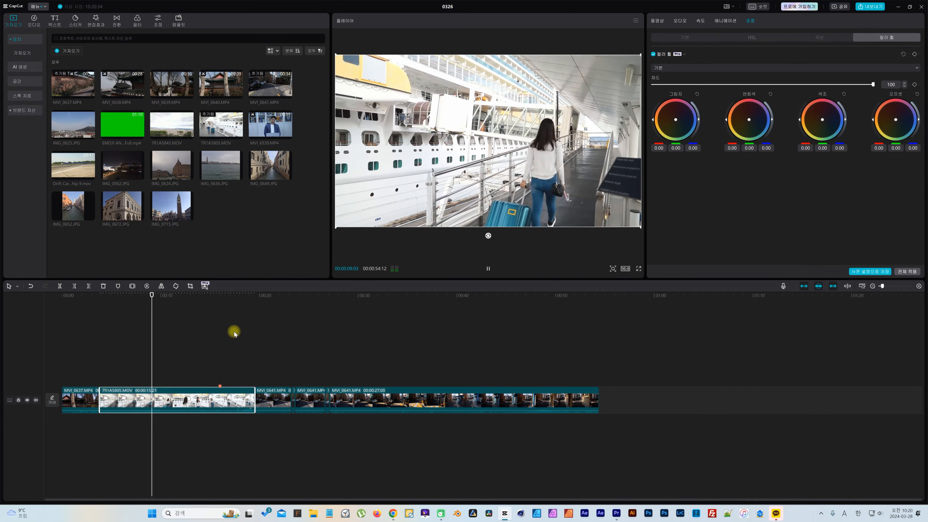
key("space")
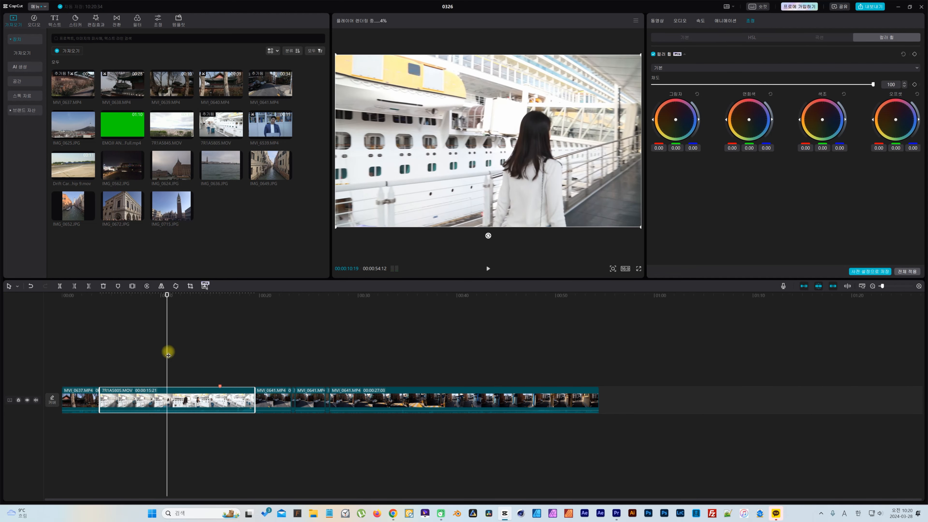
key("space")
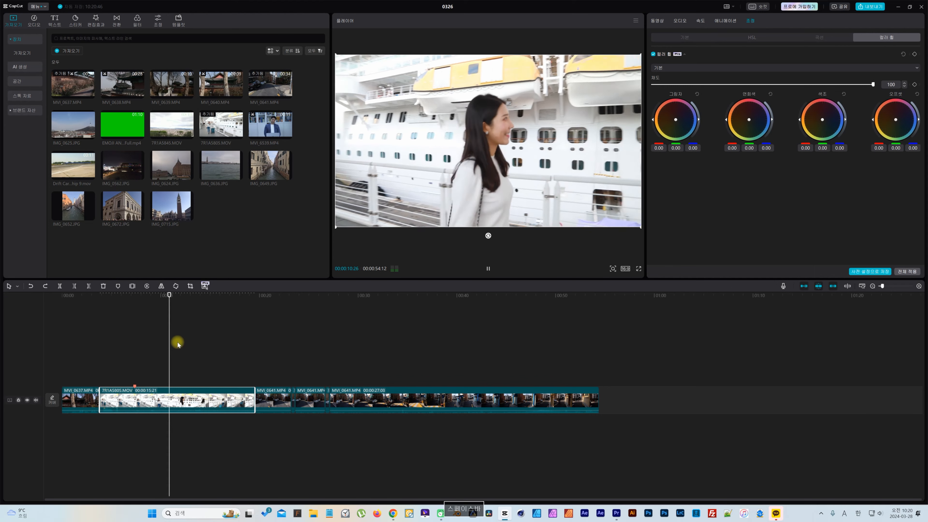
key("space")
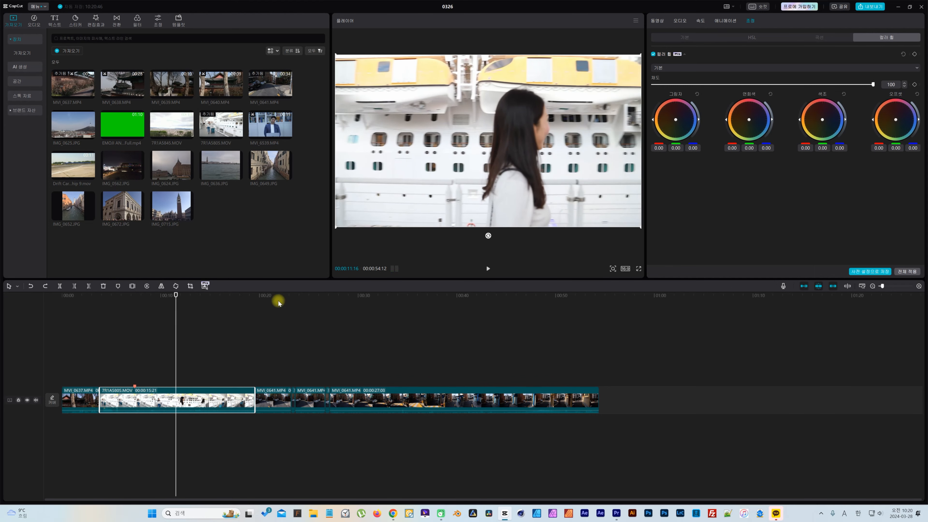
Mirror 7R1AS805.MOV horizontally and play the mirrored footage from 00:00:11:16 to 00:00:14:21.
left_click(161, 285)
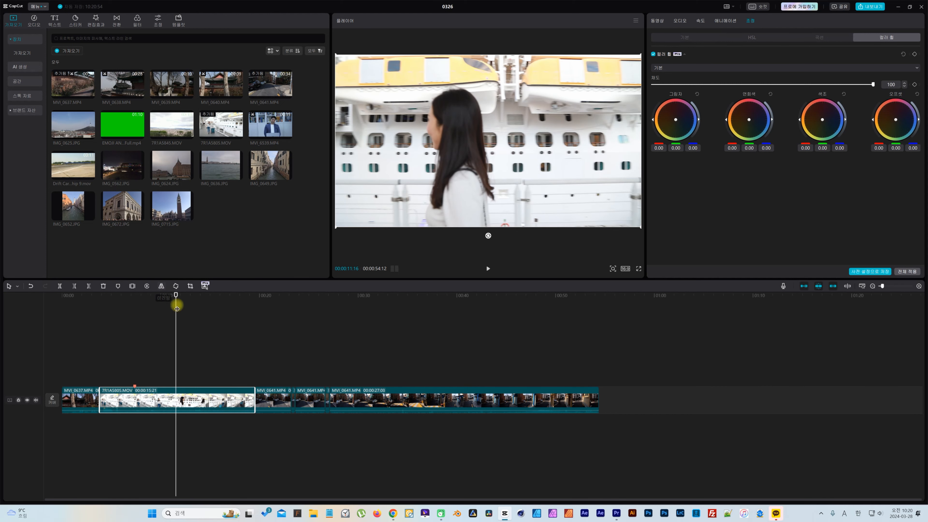
key("space")
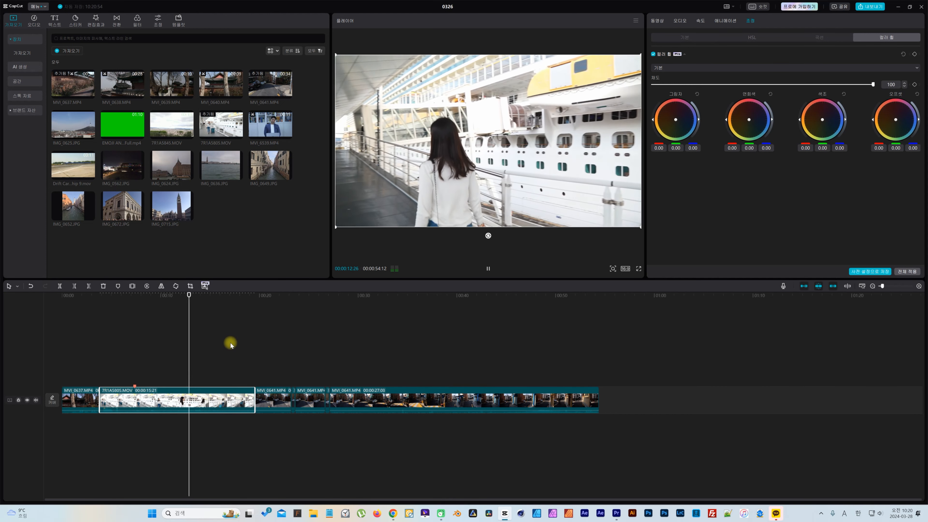
key("space")
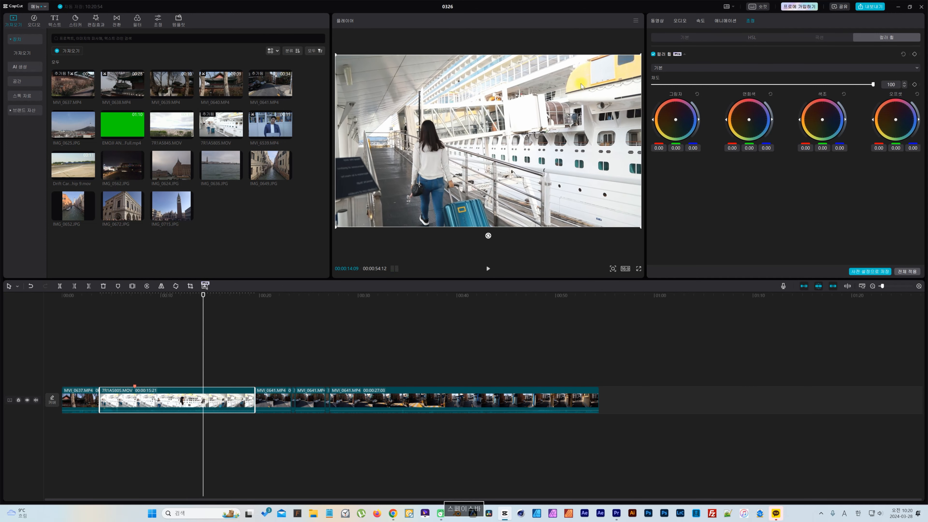
key("space")
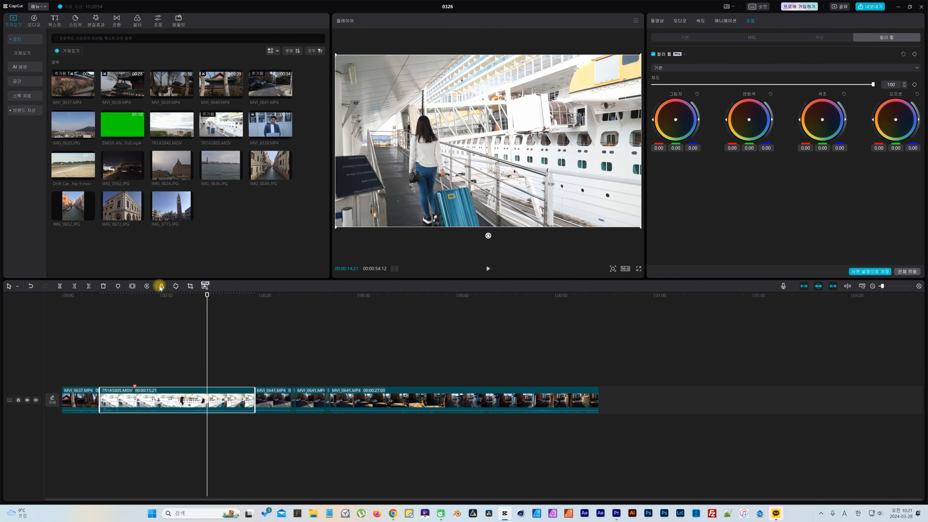
Toggle mirroring of 7R1AS805.MOV on and off repeatedly, leaving the clip in its original orientation.
left_click(161, 286)
left_click(160, 286)
left_click(160, 286)
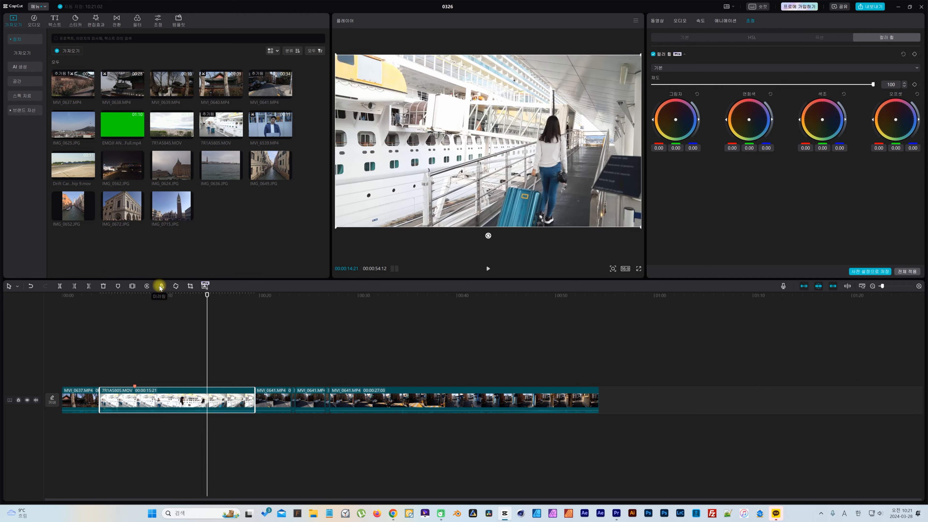
left_click(160, 286)
left_click(161, 287)
left_click(161, 287)
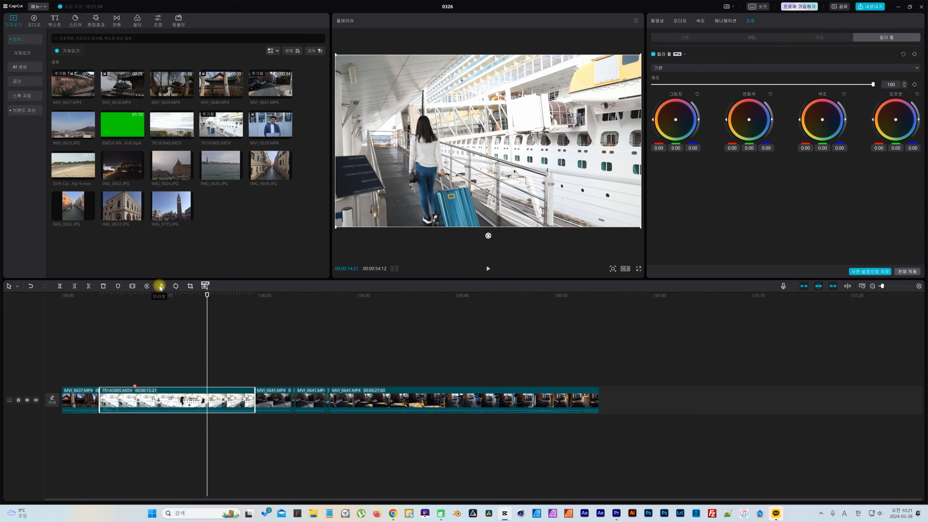
left_click(160, 286)
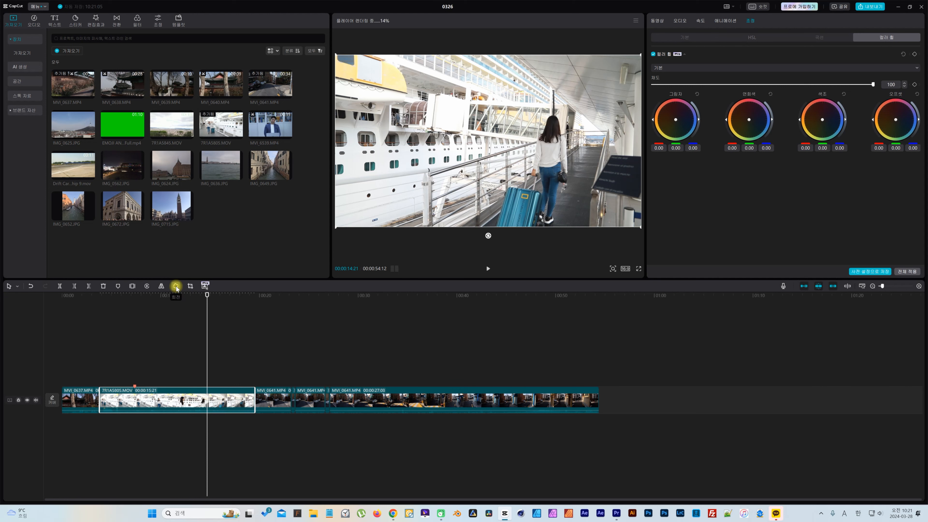
Rotate 7R1AS805.MOV in 90° increments through a full turn back to its upright orientation.
left_click(175, 287)
left_click(175, 286)
left_click(176, 286)
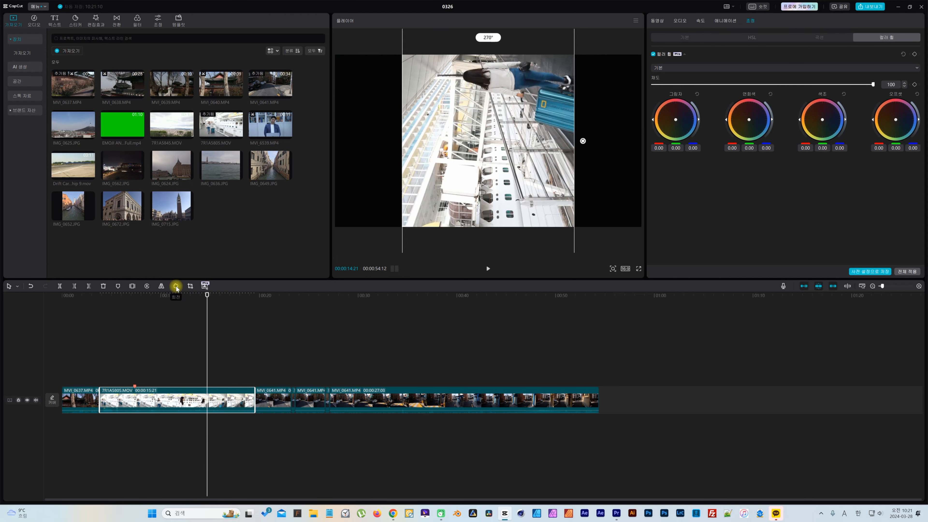
left_click(176, 286)
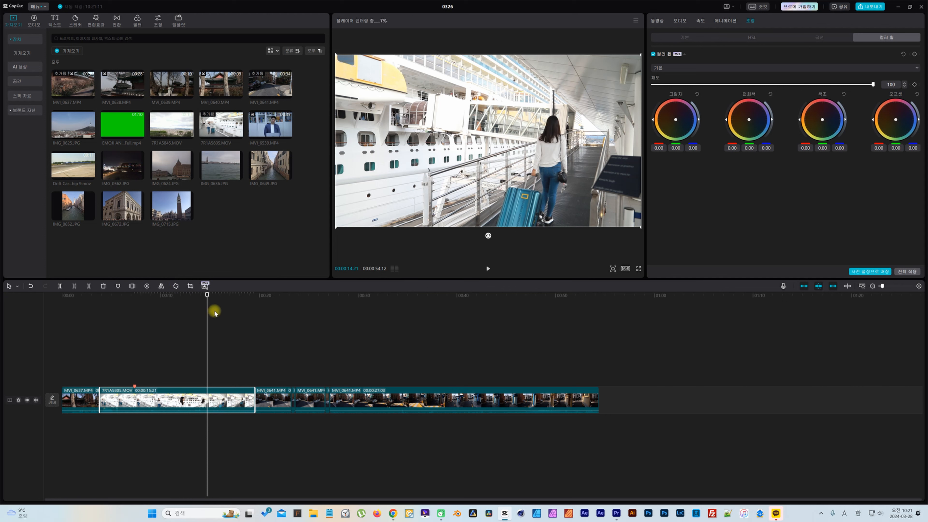
Crop 7R1AS805.MOV with the free ratio, cutting roughly 30% off its left side and 13% off its right side.
left_click(189, 286)
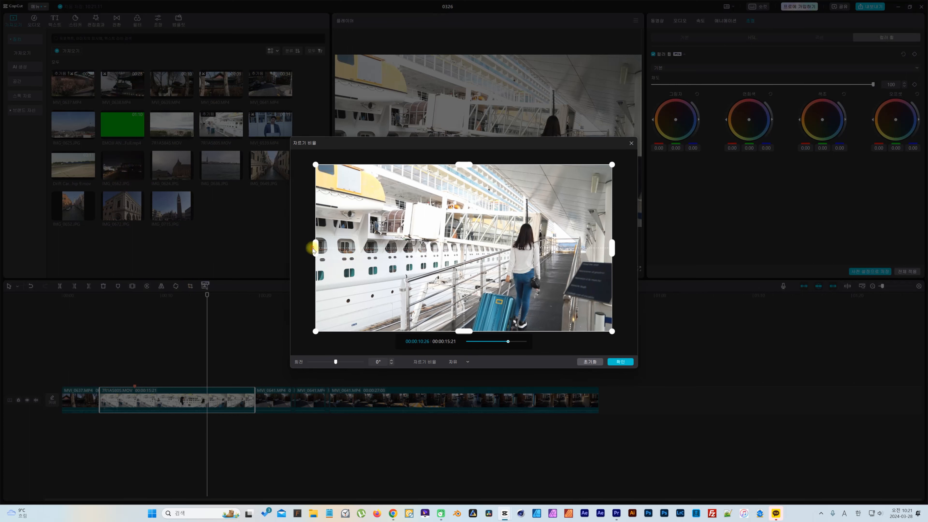
left_click_drag(316, 248, 405, 252)
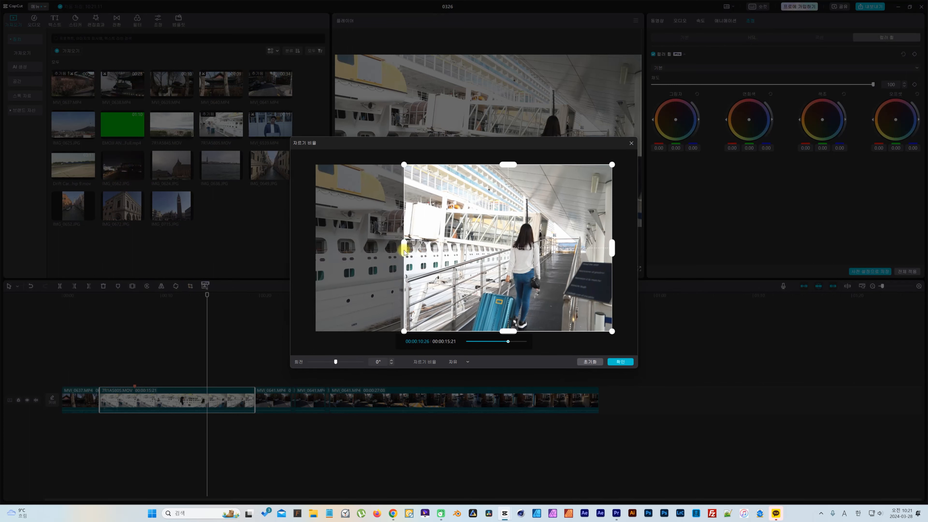
left_click_drag(612, 249, 574, 248)
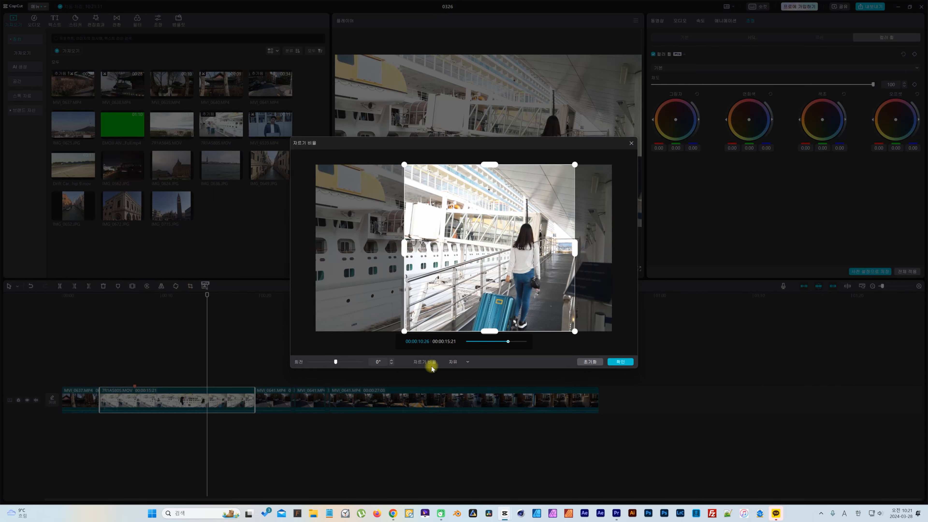
left_click(621, 362)
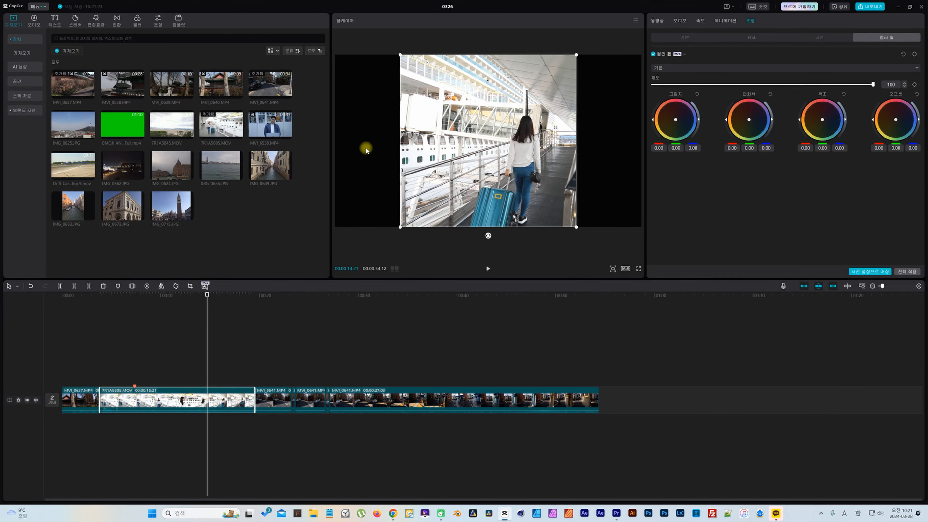
Move the cropped 7R1AS805.MOV onto a track above the main track, and undo the move.
left_click_drag(171, 401, 240, 373)
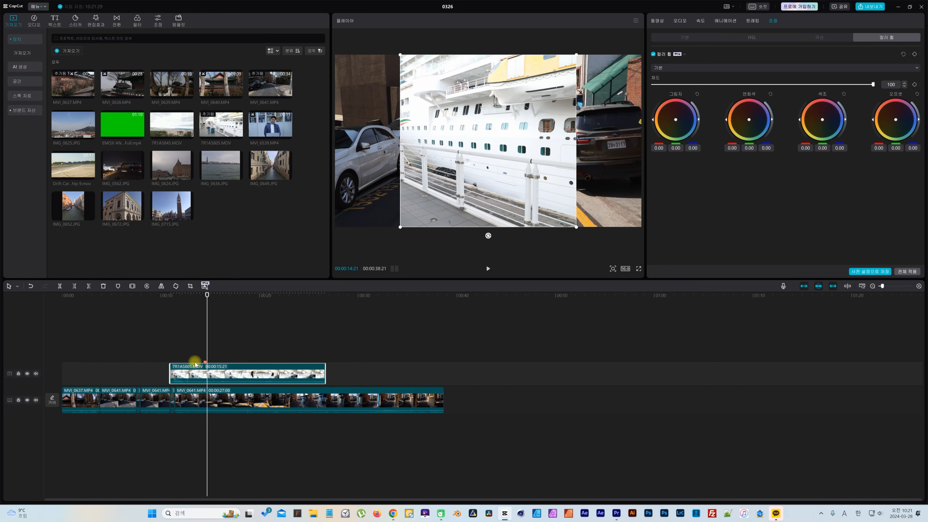
key("ctrl+z")
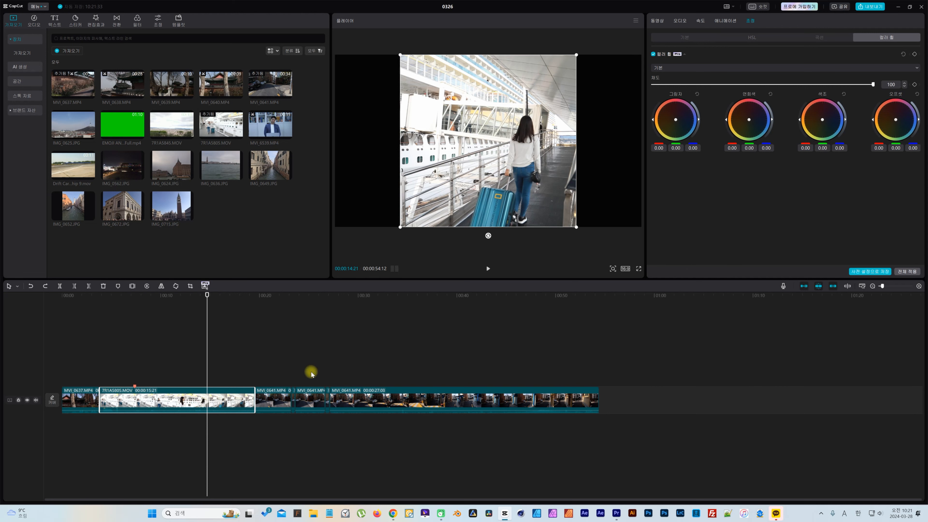
Select all clips on the timeline and delete them.
left_click(251, 350)
left_click_drag(136, 363, 612, 411)
key("Delete")
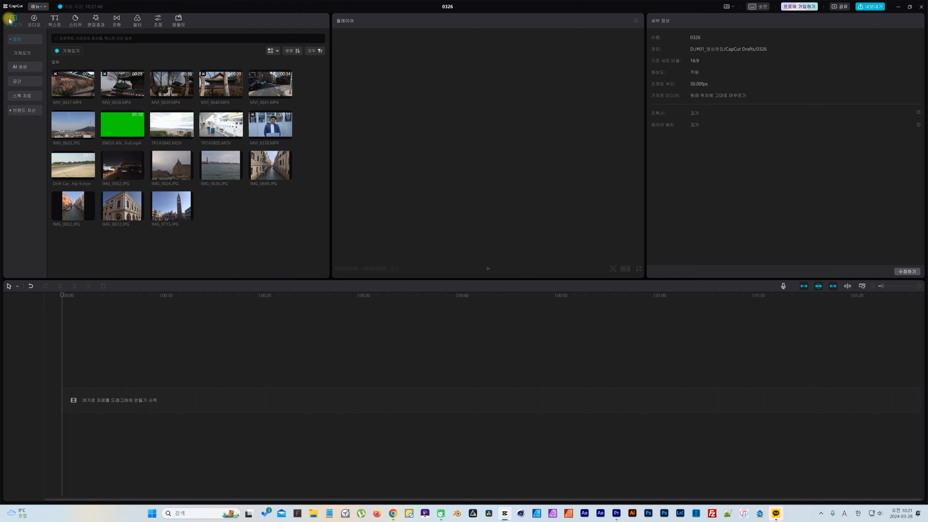
Add MVI_6339.MP4 to the start of the main track and trim its end to a length of 00:00:01:11.
left_click(21, 53)
left_click_drag(266, 123, 68, 409)
left_click_drag(347, 402, 136, 397)
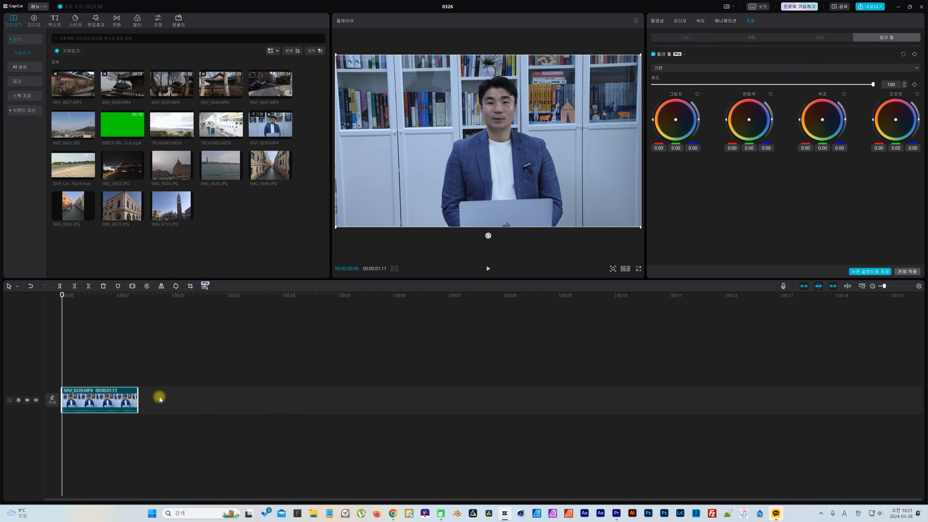
Open the auto captions settings and set the source language to Korean (한국어).
left_click(37, 21)
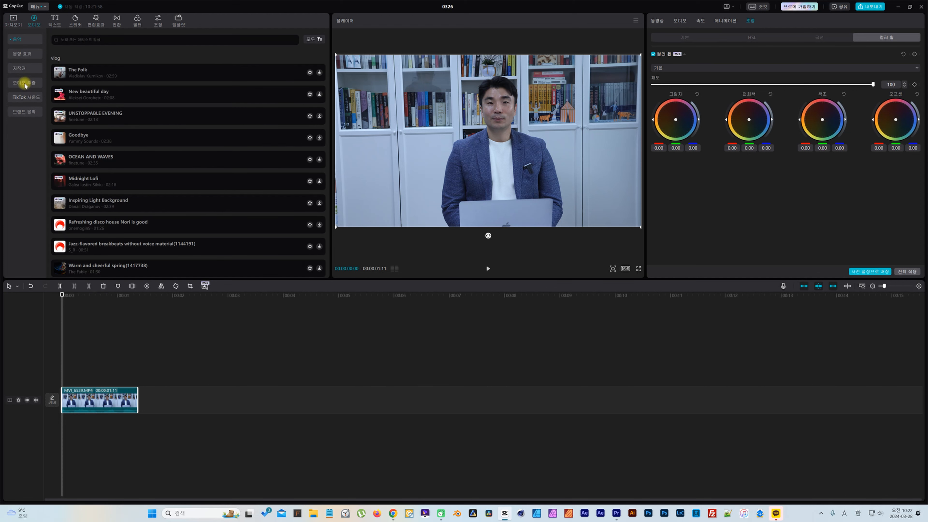
left_click(55, 21)
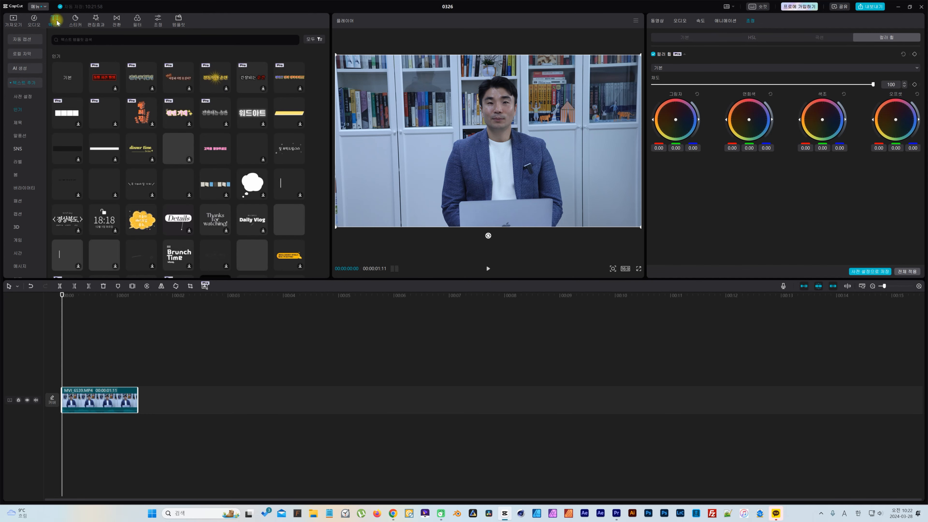
left_click(21, 39)
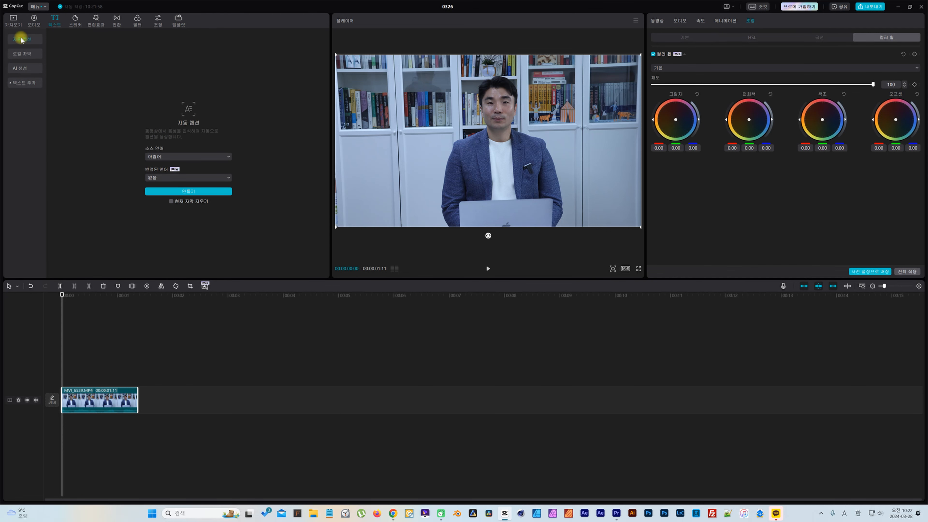
left_click(209, 156)
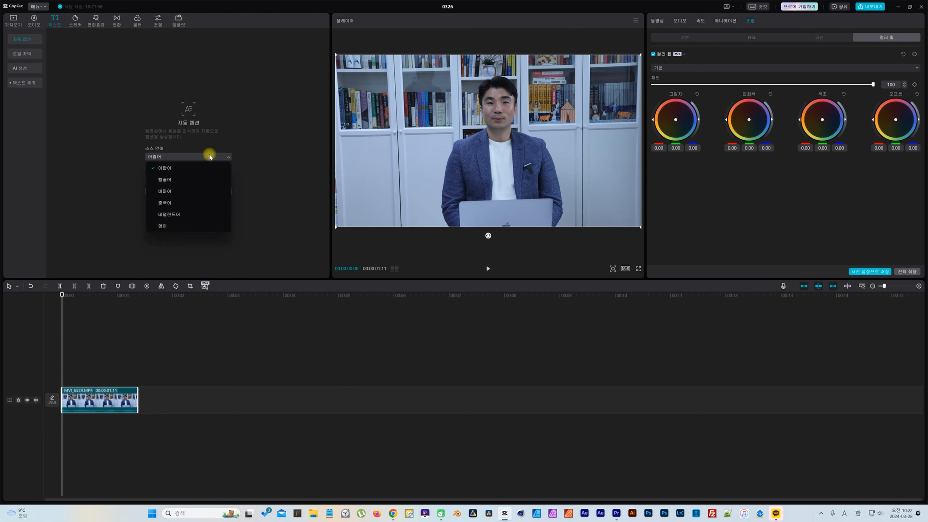
scroll(183, 194, "down", 3)
scroll(184, 192, "down", 2)
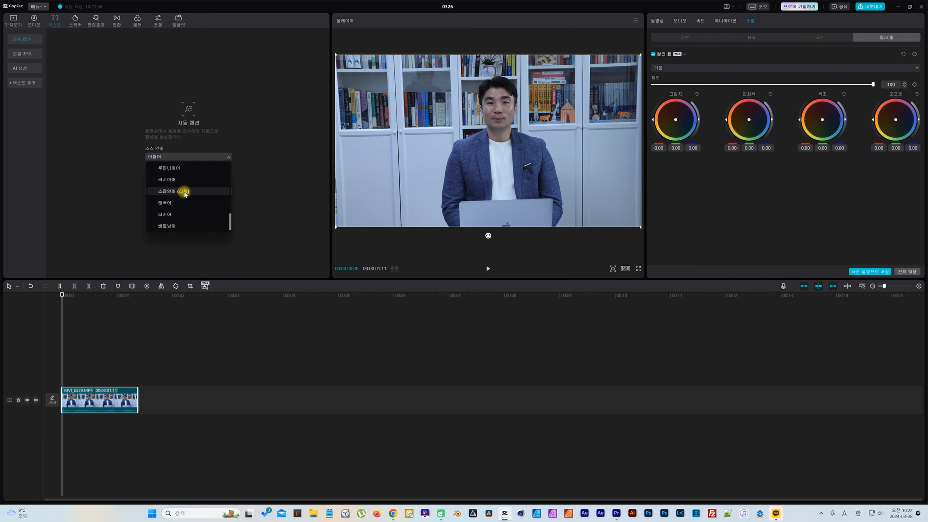
scroll(191, 206, "up", 2)
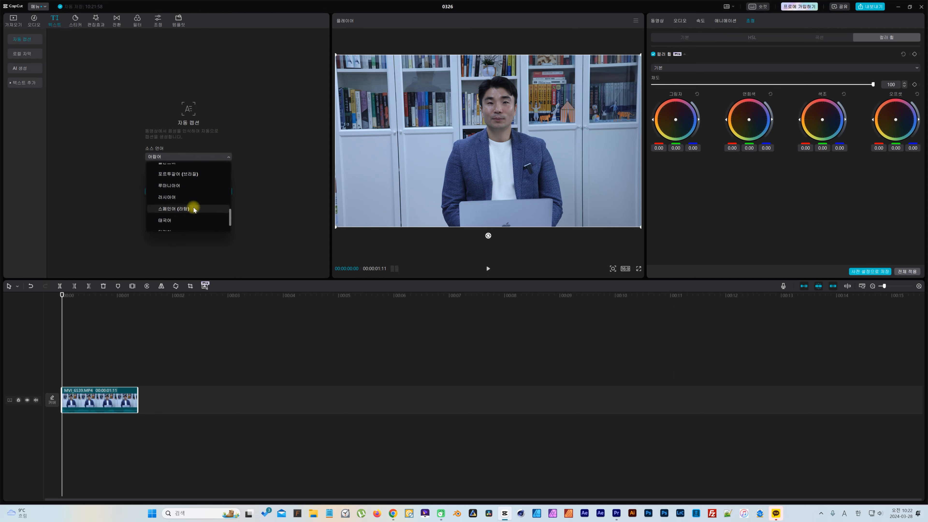
scroll(193, 207, "up", 1)
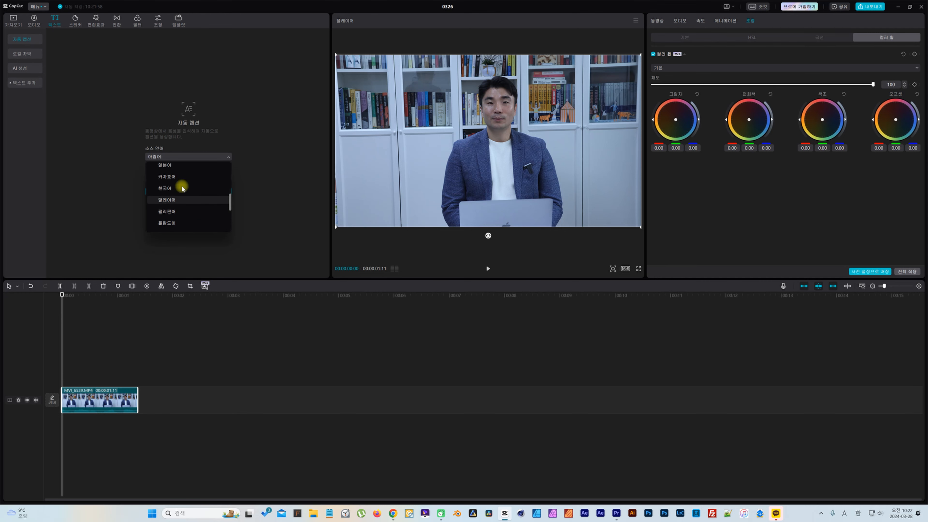
left_click(181, 185)
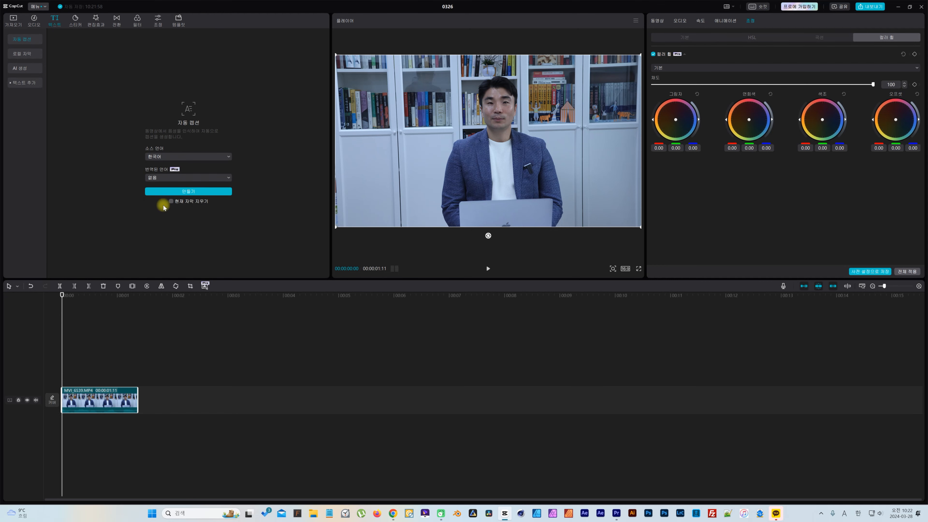
Generate the Korean auto captions for MVI_6339.MP4 and play the clip to check the caption against the speech.
left_click(190, 191)
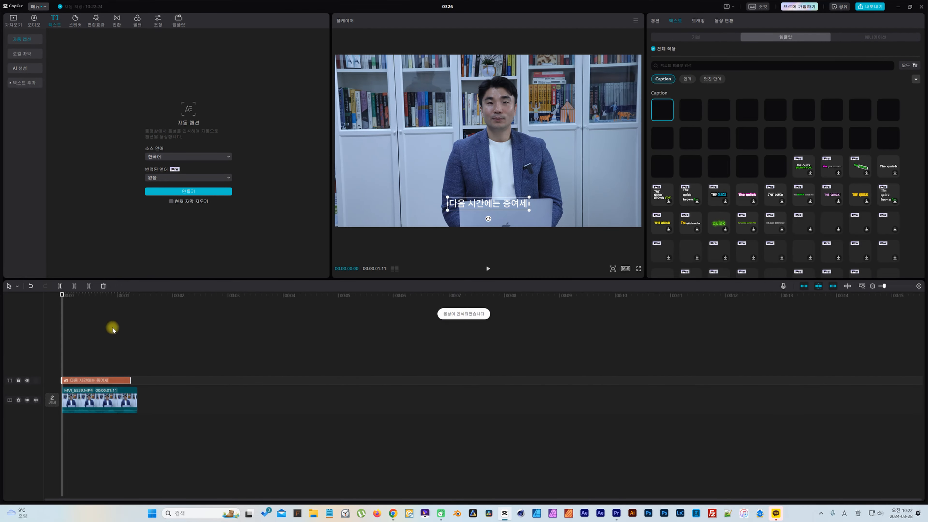
key("space")
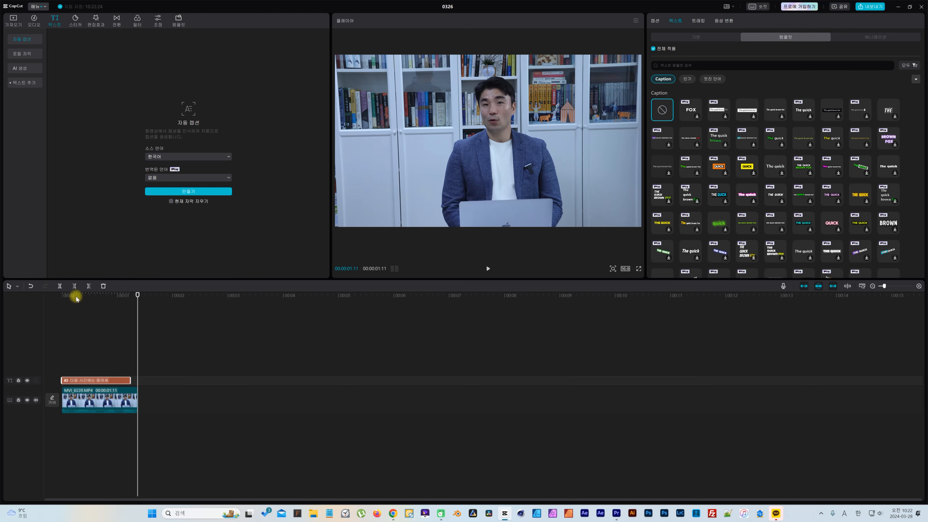
left_click_drag(109, 296, 79, 298)
left_click(55, 20)
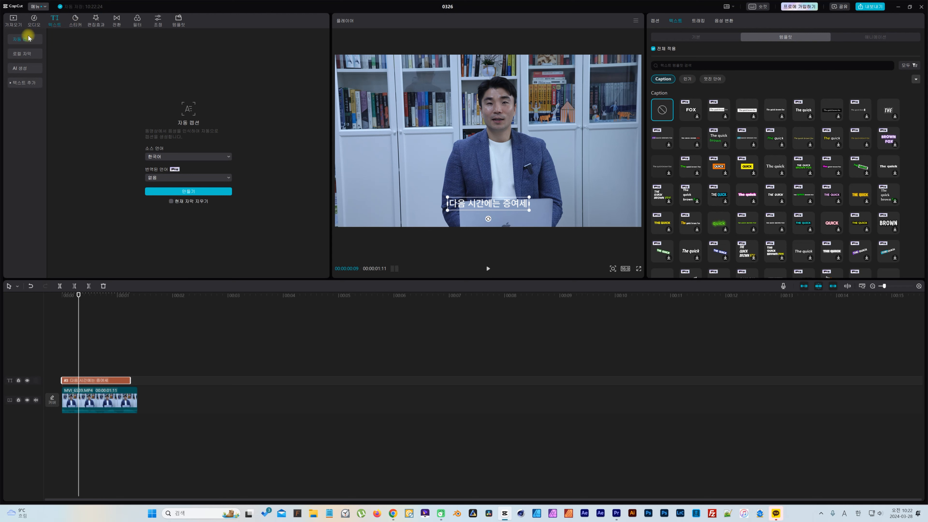
Delete the generated caption clip from the text track.
left_click(114, 352)
left_click(95, 380)
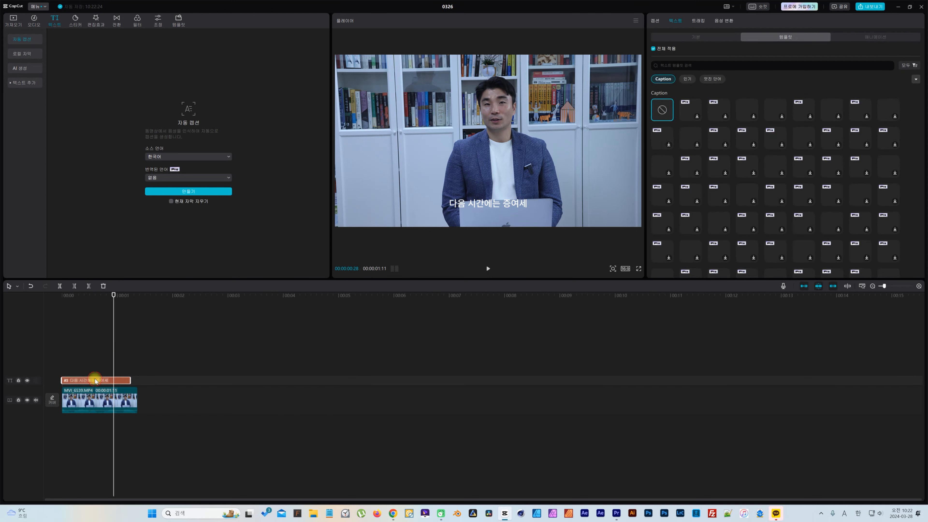
key("Delete")
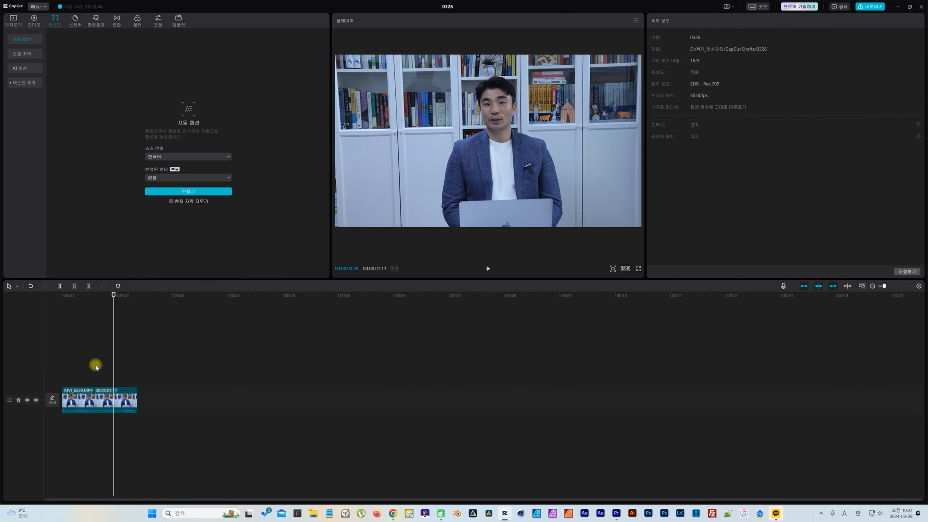
Add 7R1AS805.MOV to the main track and delete MVI_6339.MP4 from it.
left_click(9, 21)
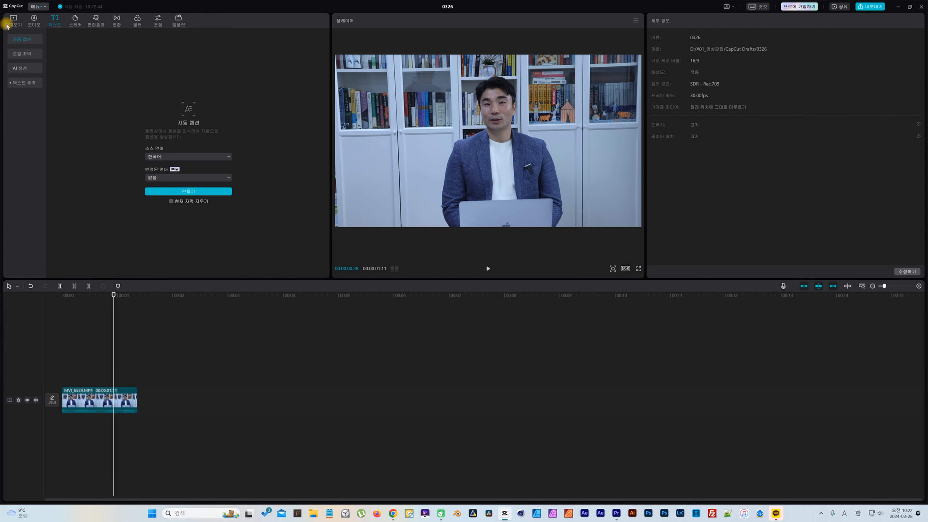
left_click(111, 391)
left_click_drag(218, 128, 118, 395)
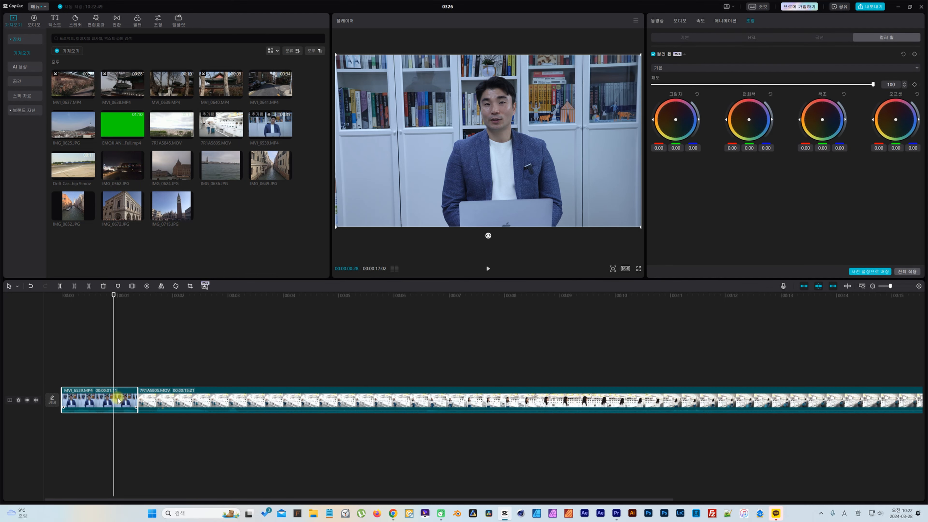
key("Delete")
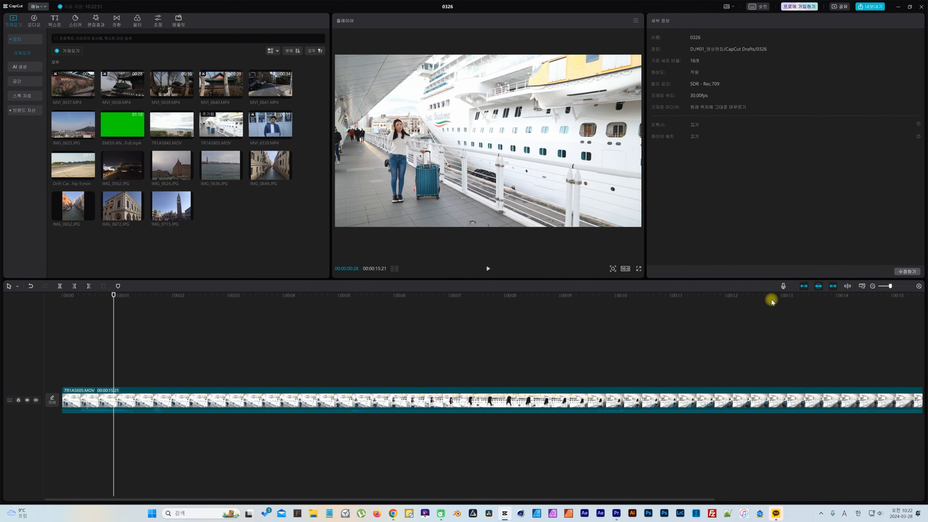
Zoom out the timeline to show all of 7R1AS805.MOV and scrub through its footage to the end.
left_click(719, 296)
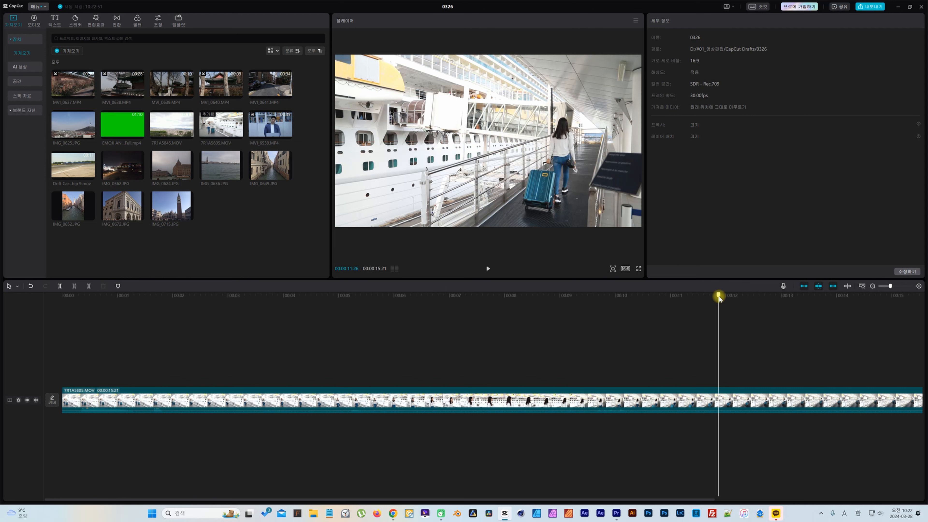
scroll(692, 300, "down", 4)
scroll(271, 302, "up", 3)
left_click(272, 296)
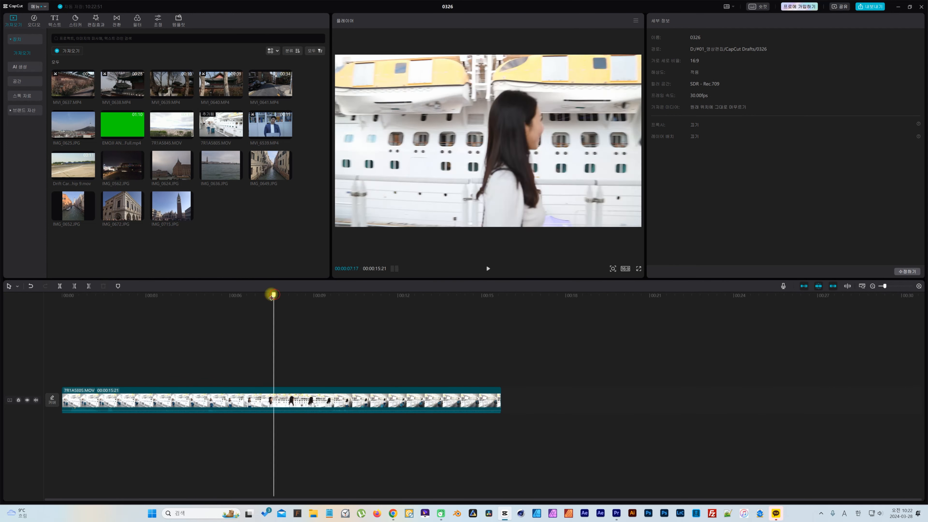
left_click_drag(272, 296, 266, 296)
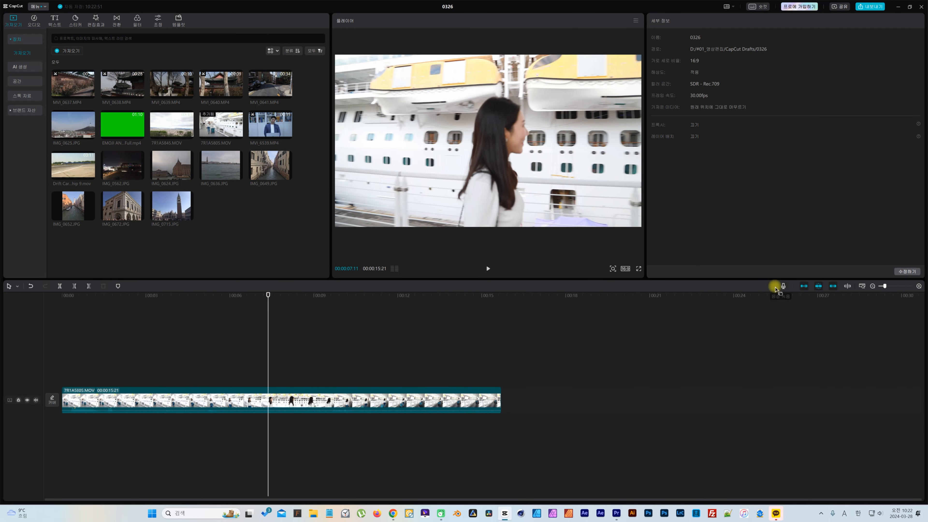
left_click(575, 297)
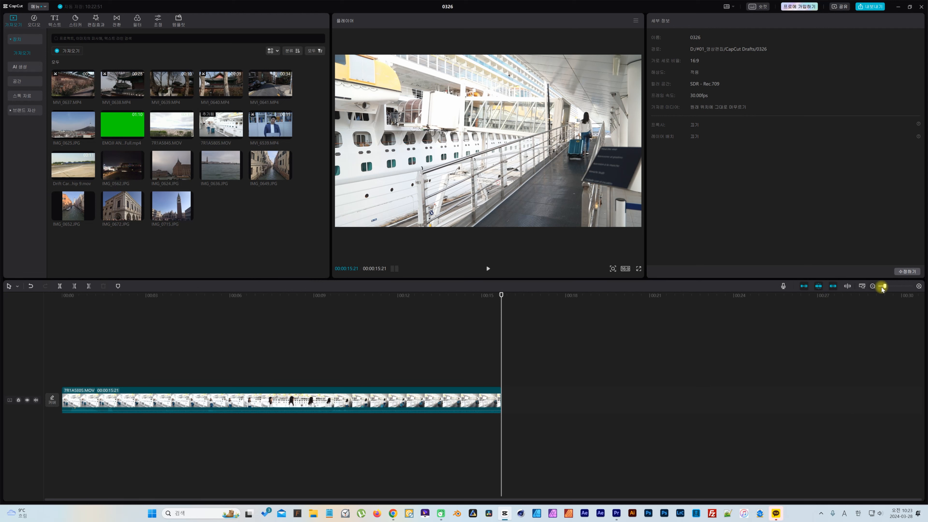
Turn on the preview axis to skim the media clips, and enlarge the timeline scale of 7R1AS805.MOV.
left_click(848, 287)
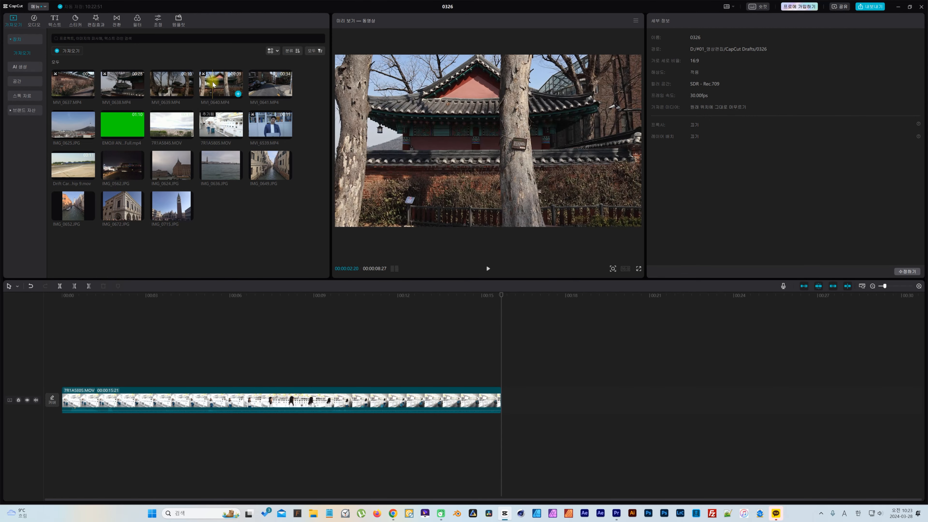
left_click(277, 78)
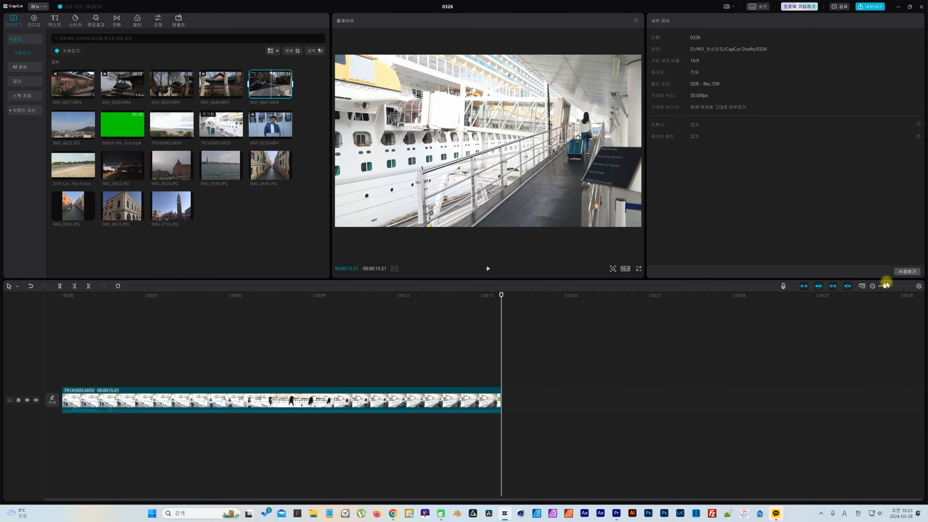
left_click_drag(882, 286, 888, 286)
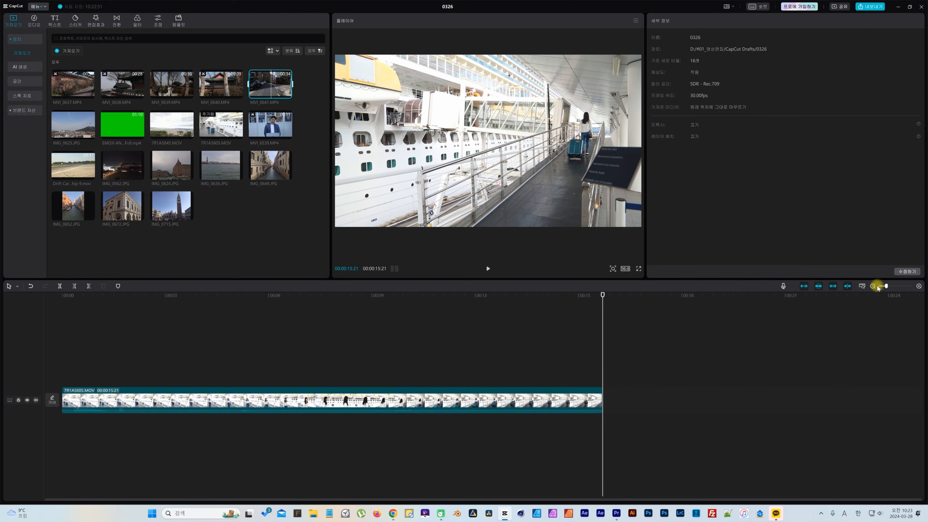
left_click(862, 286)
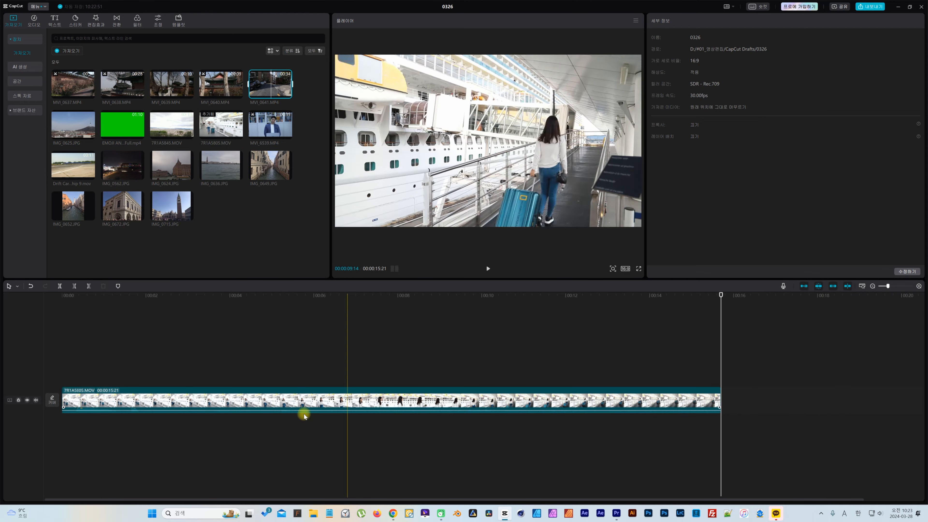
Hide the main track and show it again to compare the preview.
left_click(28, 400)
left_click(28, 400)
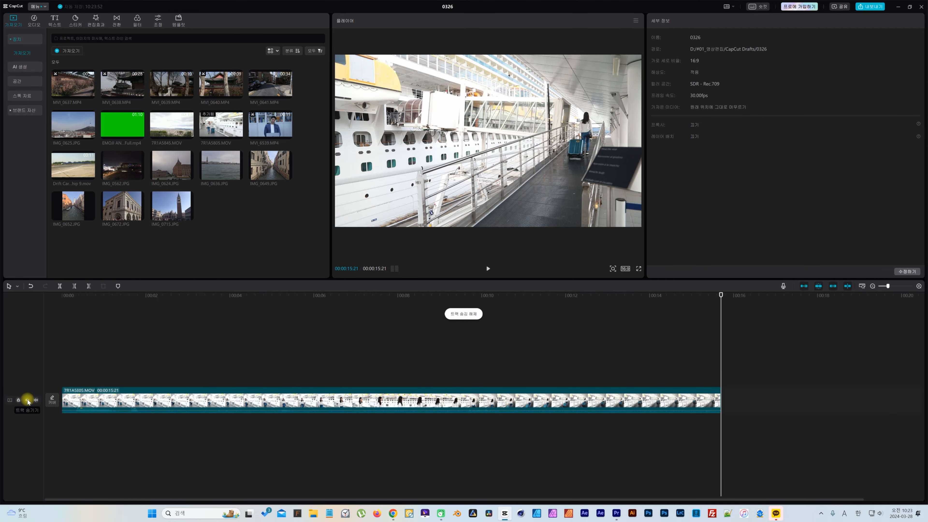
left_click(28, 400)
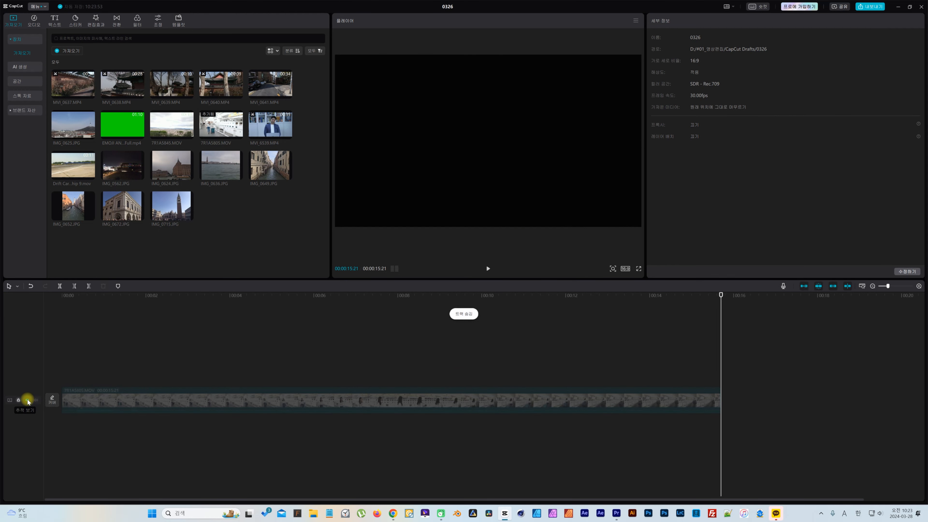
left_click(27, 400)
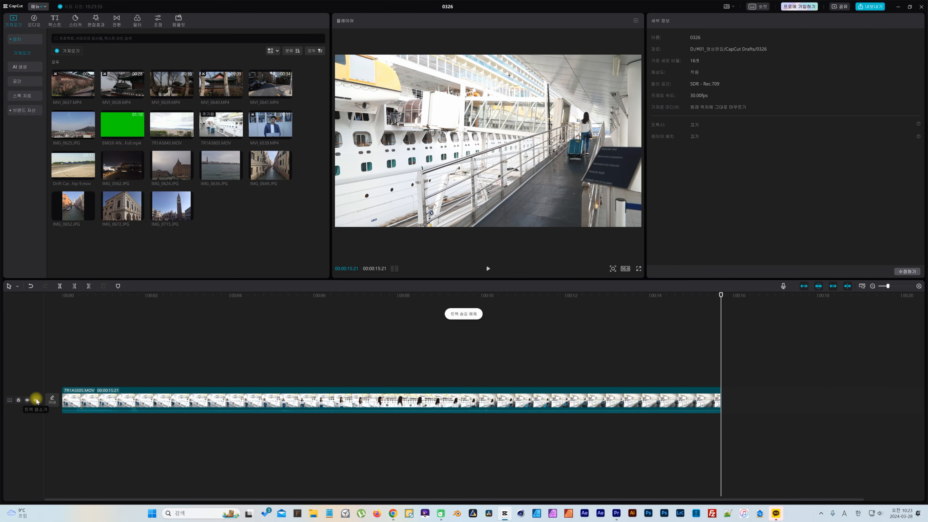
Play 7R1AS805.MOV with the main track muted, and lock and unlock the track.
left_click(114, 295)
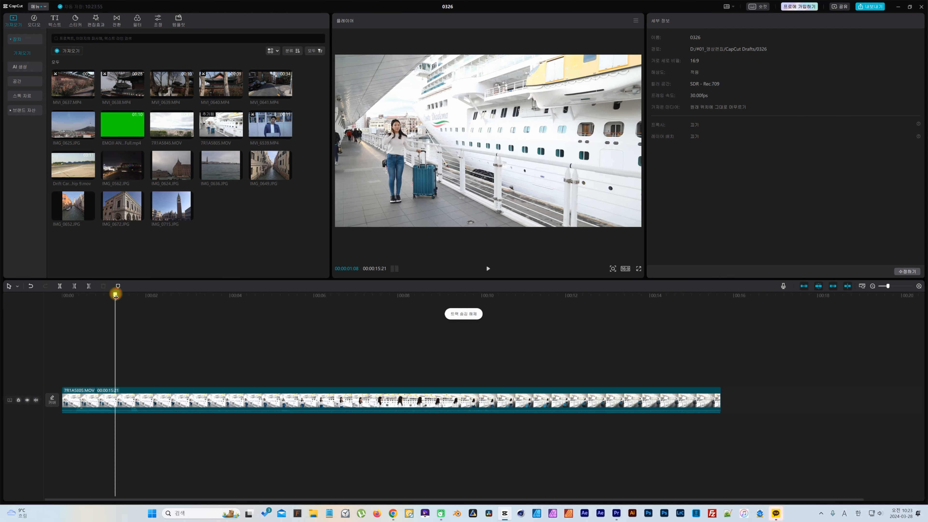
left_click(36, 400)
key("space")
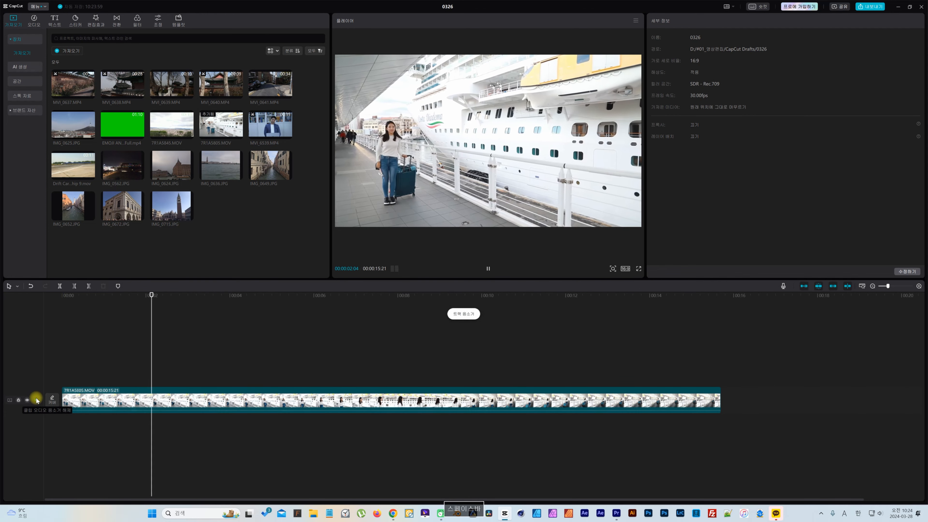
key("space")
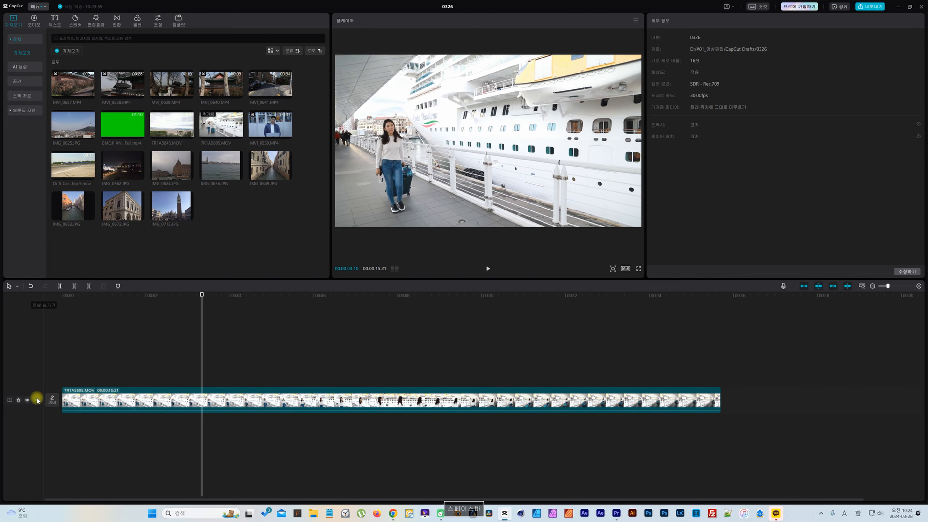
left_click(18, 400)
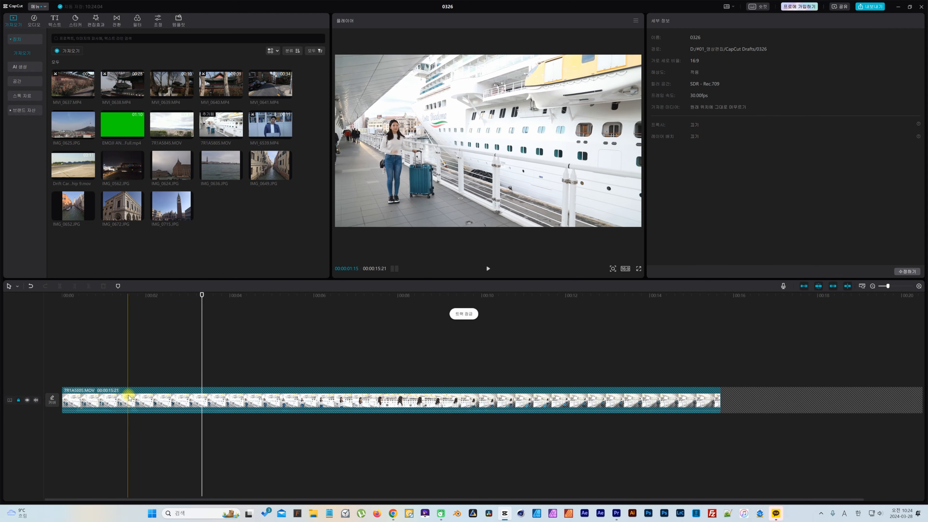
left_click(17, 400)
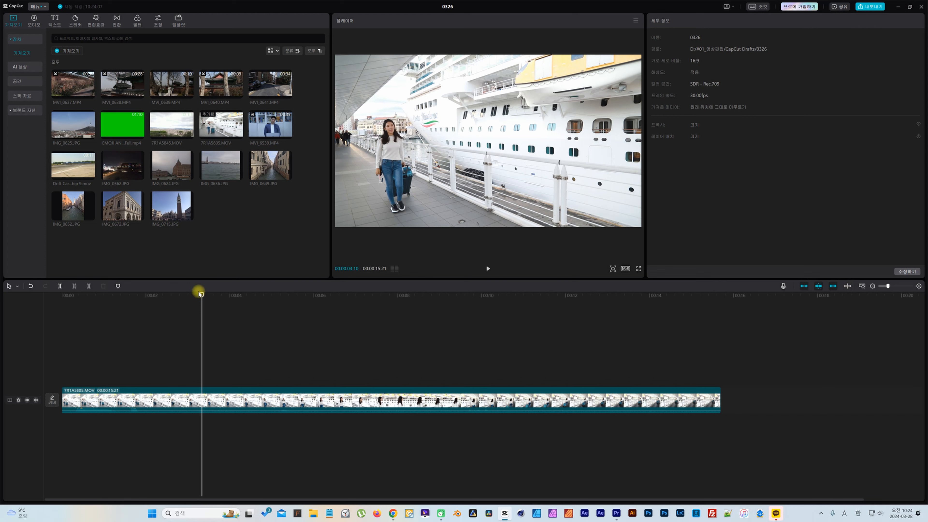
Mark the export range with the in point at 00:00:00:00 and the out point at the end of 7R1AS805.MOV.
left_click_drag(202, 296, 48, 301)
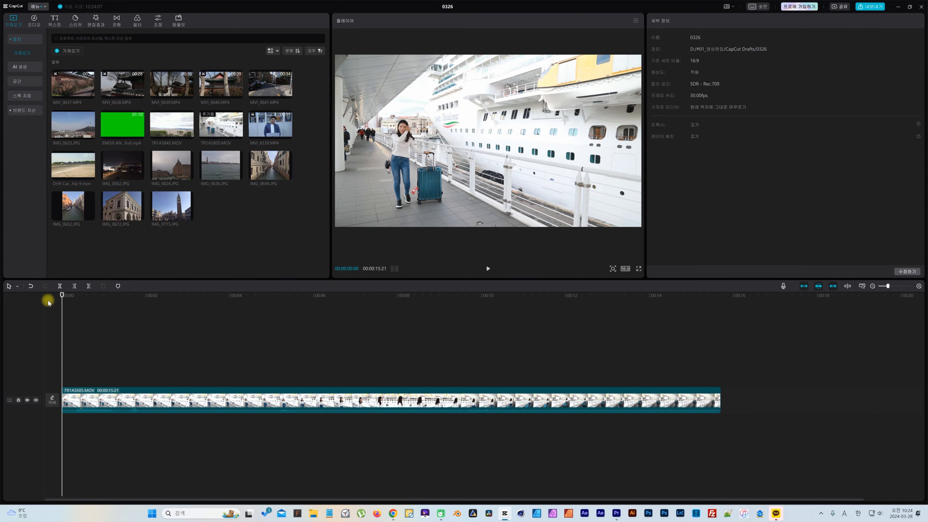
key("i")
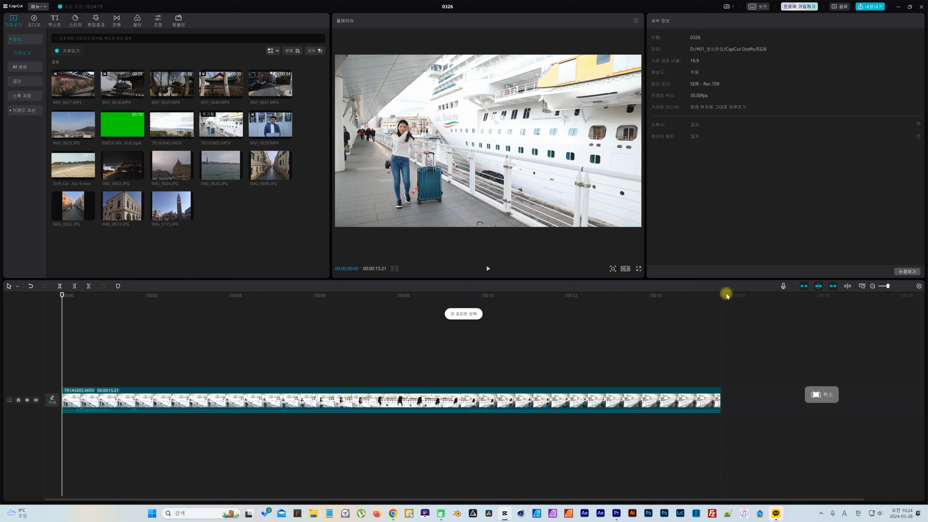
left_click(722, 295)
key("o")
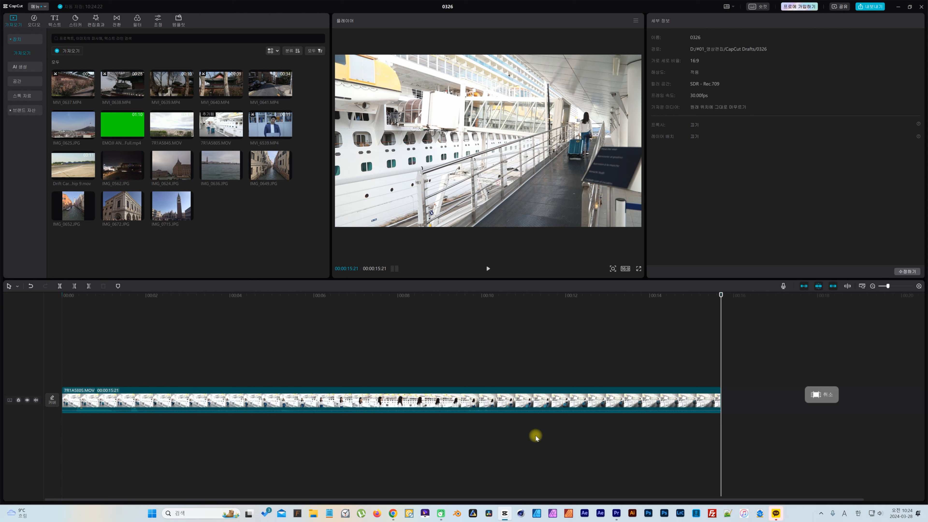
Export the video as D:/0326.mp4 at 1080P, H.264, mp4 and 30fps, trying the custom bitrate before choosing recommended (추천).
left_click(870, 7)
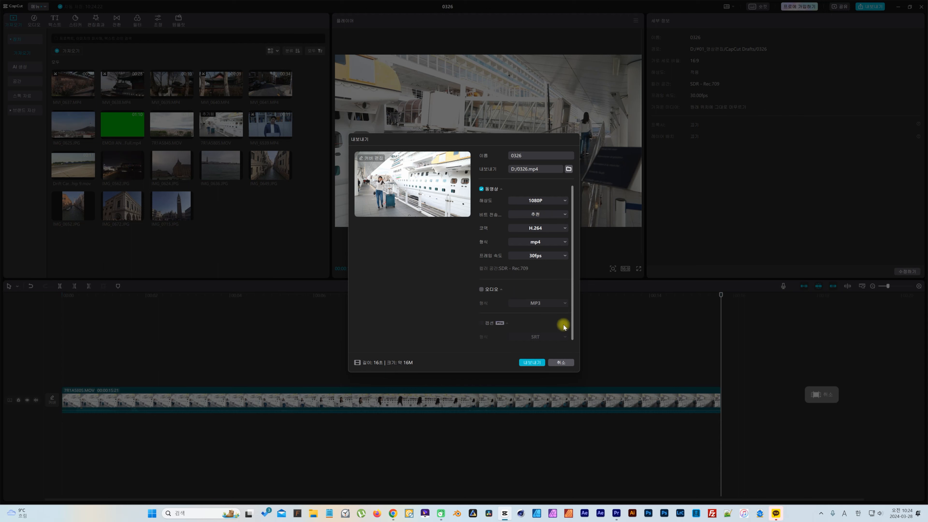
left_click(556, 216)
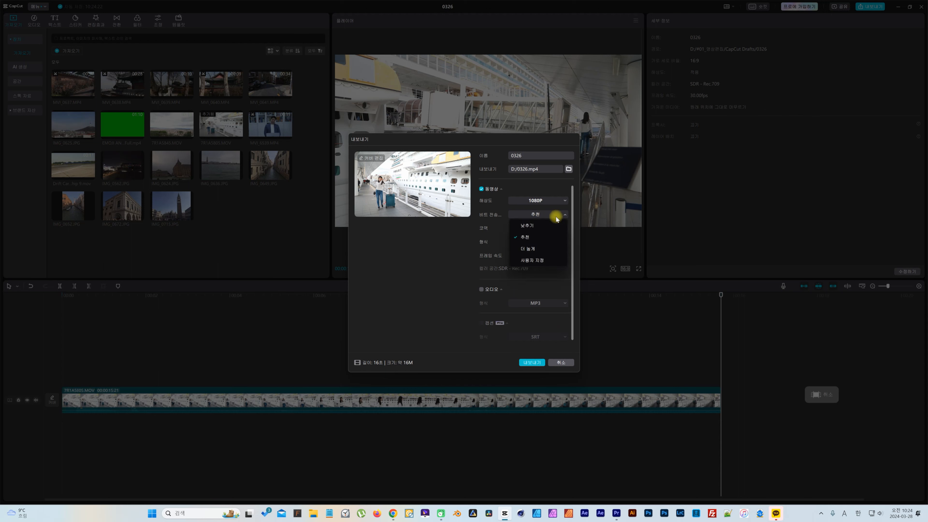
left_click(534, 260)
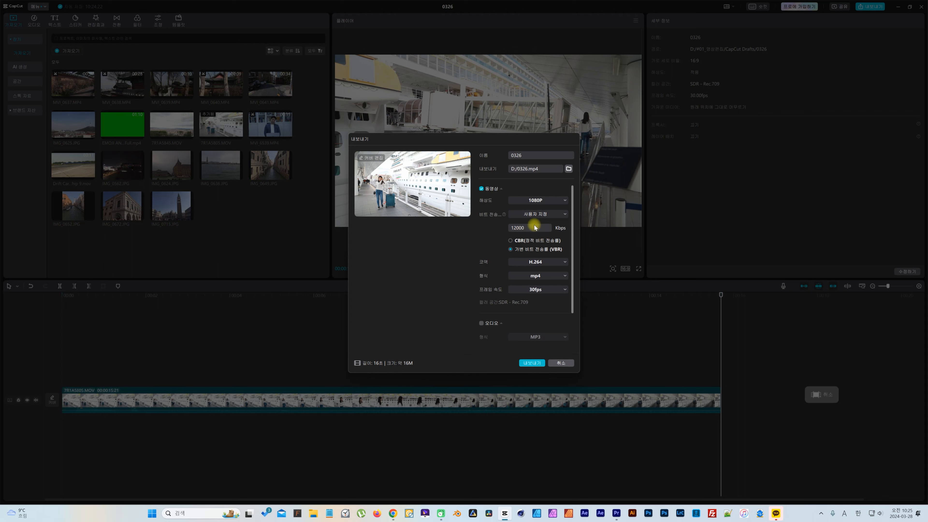
left_click(542, 215)
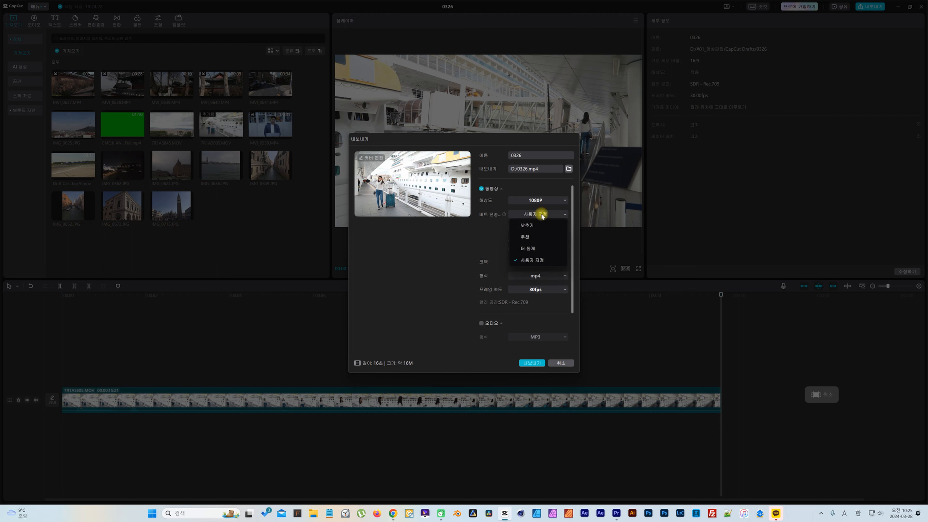
left_click(532, 238)
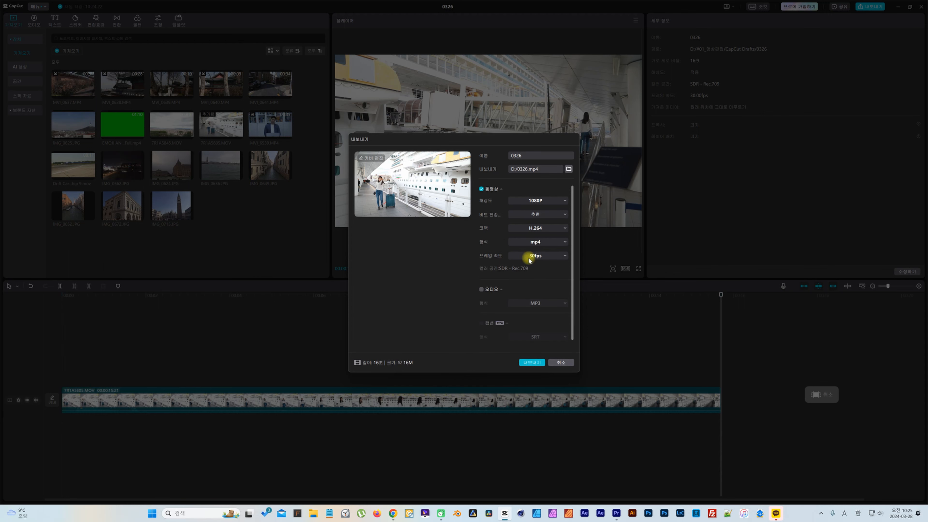
left_click(531, 362)
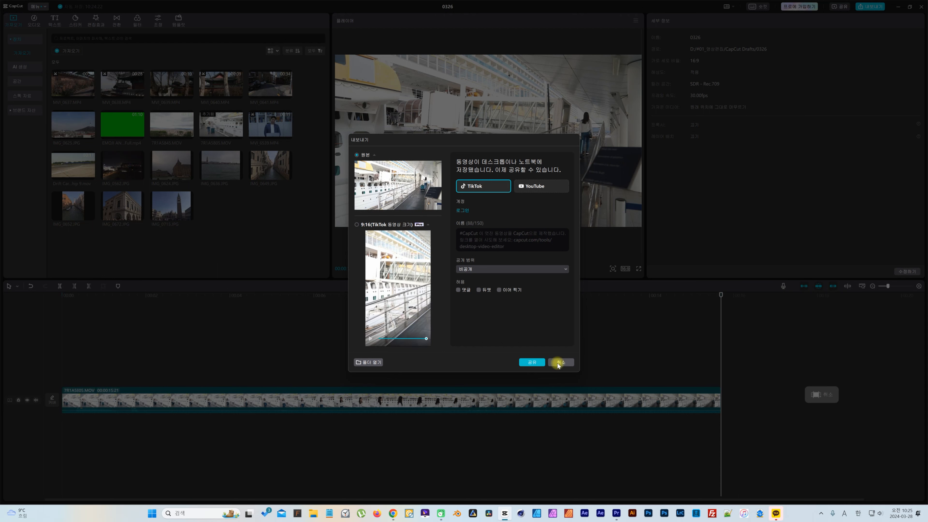
Open the export folder on the D: drive and open the exported 0326 video.
left_click(374, 362)
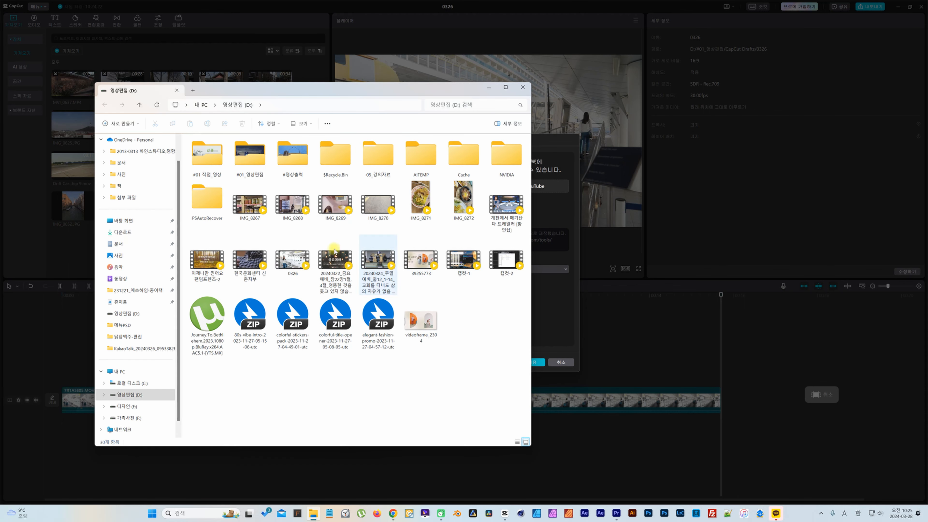
left_click(290, 257)
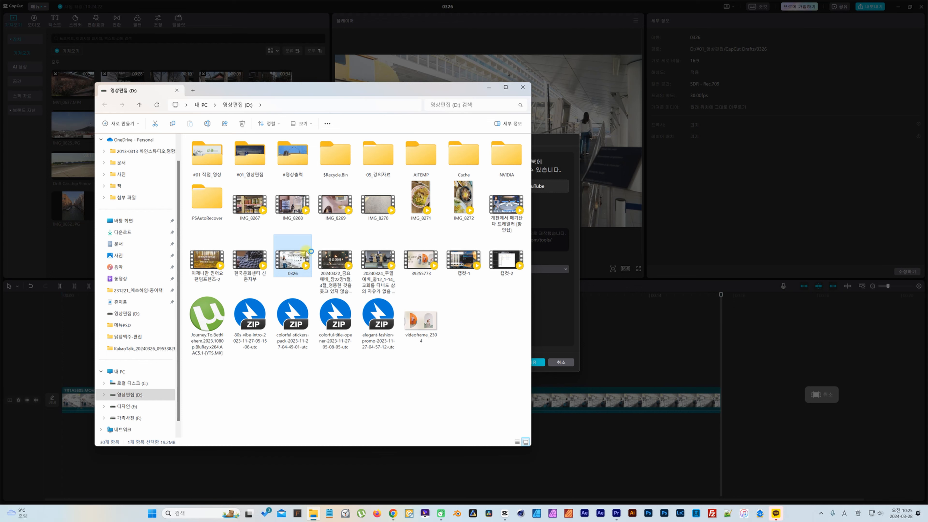
Play the exported 0326.mp4 in the video player, and return to CapCut and dismiss the finished export dialog.
double_click(295, 268)
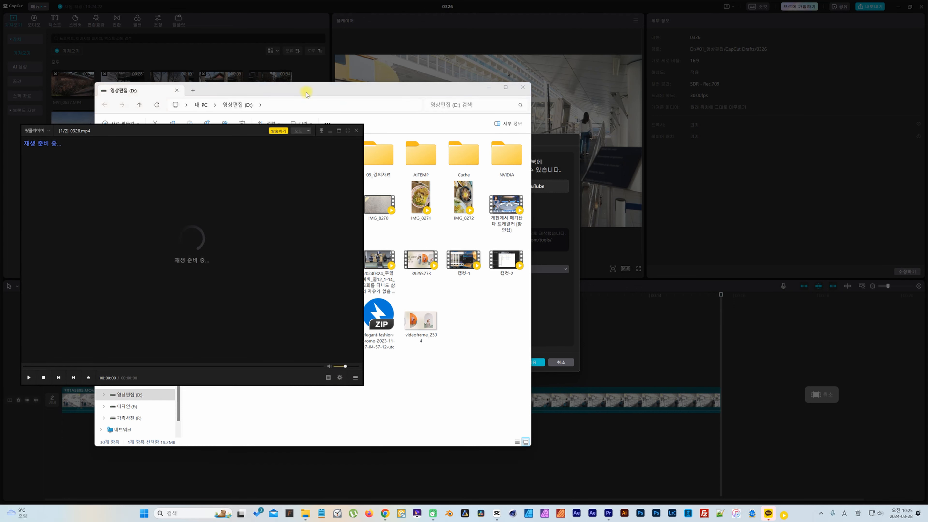
left_click_drag(222, 128, 379, 142)
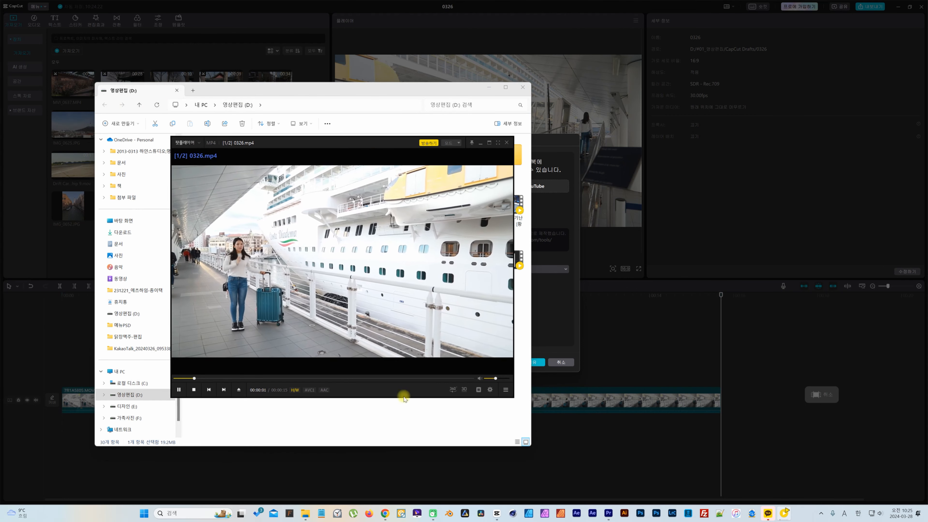
left_click(66, 357)
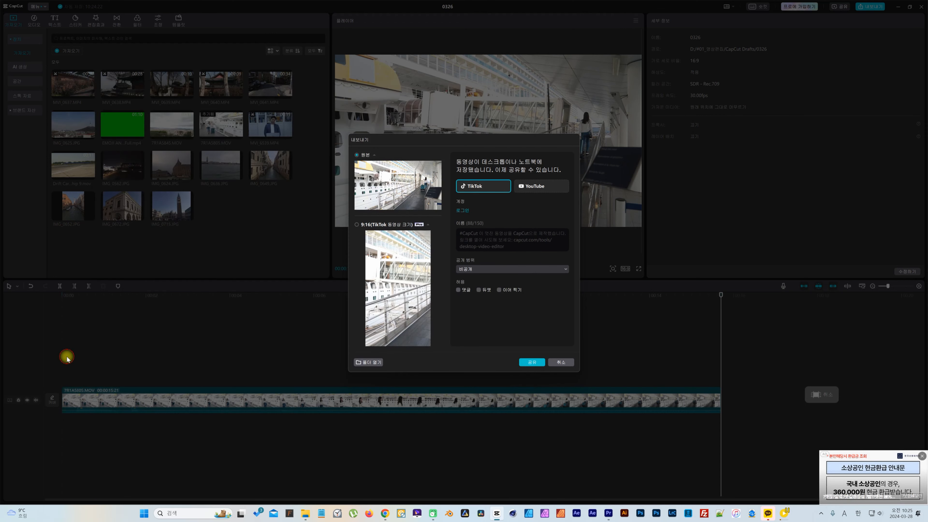
left_click(561, 363)
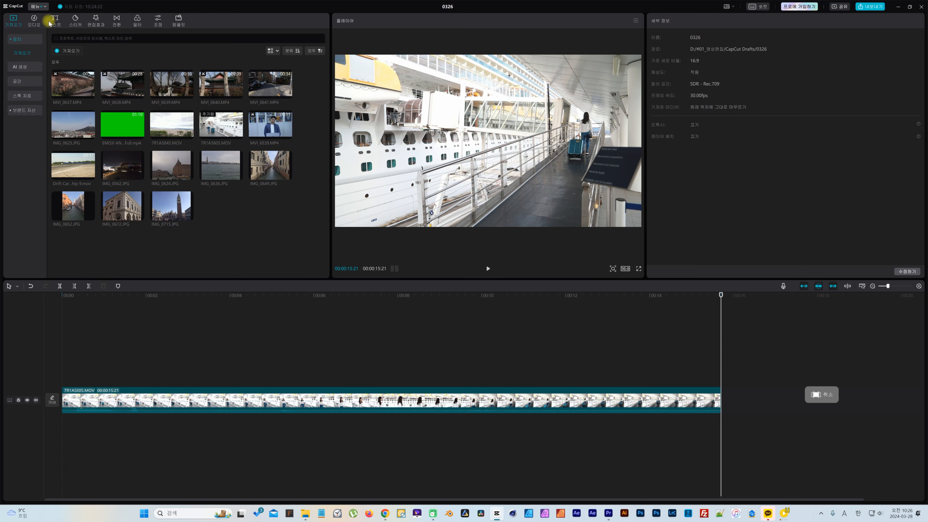
Browse the transitions and add the Pro "March 8 Womens Day" sticker above 7R1AS805.MOV at about 2.5 seconds, previewing it at 00:00:04:20.
left_click(116, 20)
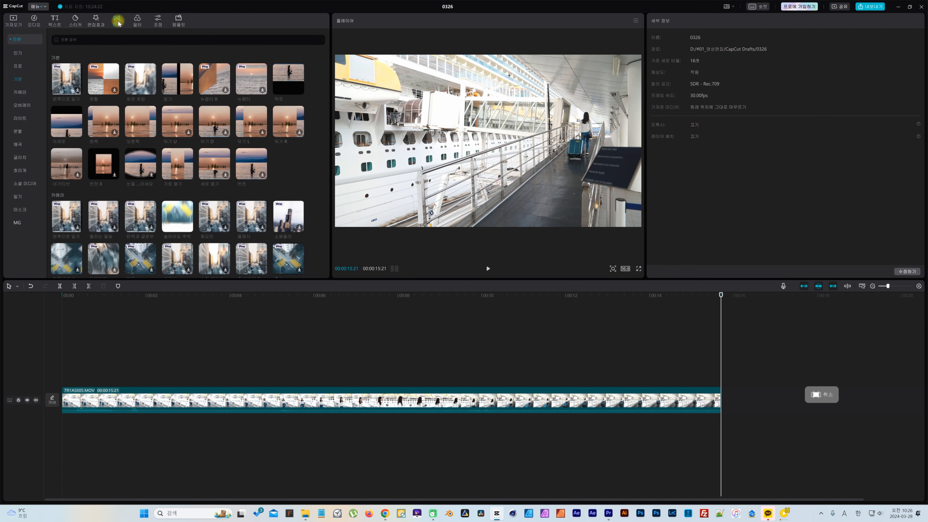
mouse_move(99, 83)
left_mouse_down()
mouse_move(184, 347)
mouse_move(85, 396)
mouse_move(73, 36)
mouse_move(94, 81)
left_mouse_up()
left_click(76, 20)
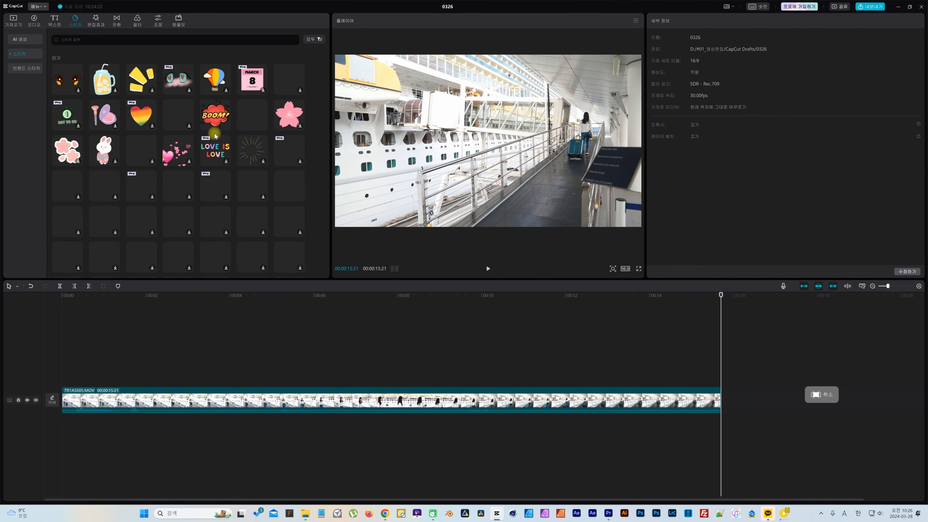
left_click_drag(241, 76, 170, 382)
left_click_drag(178, 312, 258, 308)
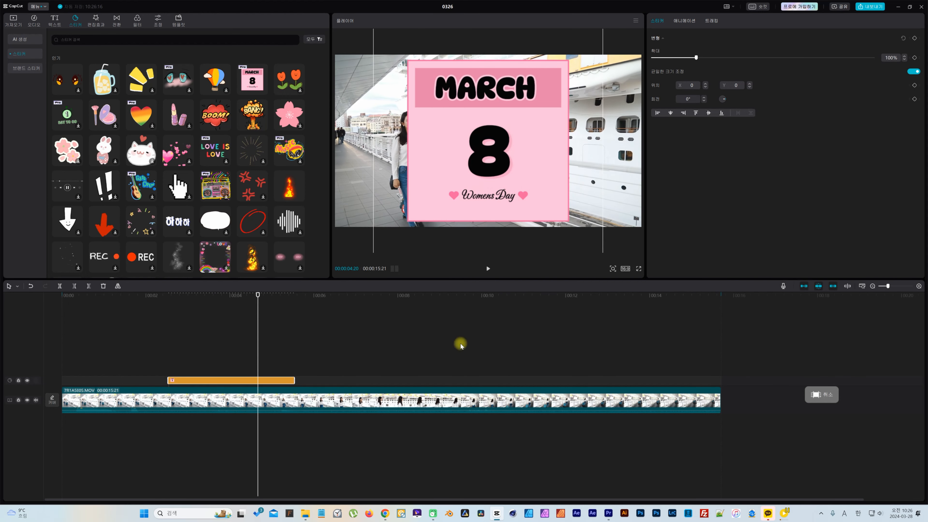
Try to export with the Pro sticker, open the Pro subscription login, and return to editing without signing in.
left_click(871, 7)
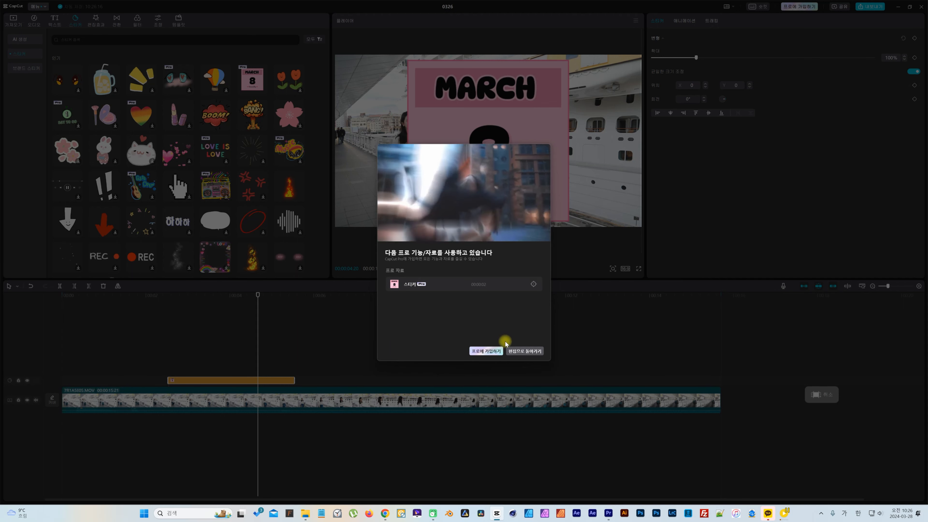
left_click(495, 352)
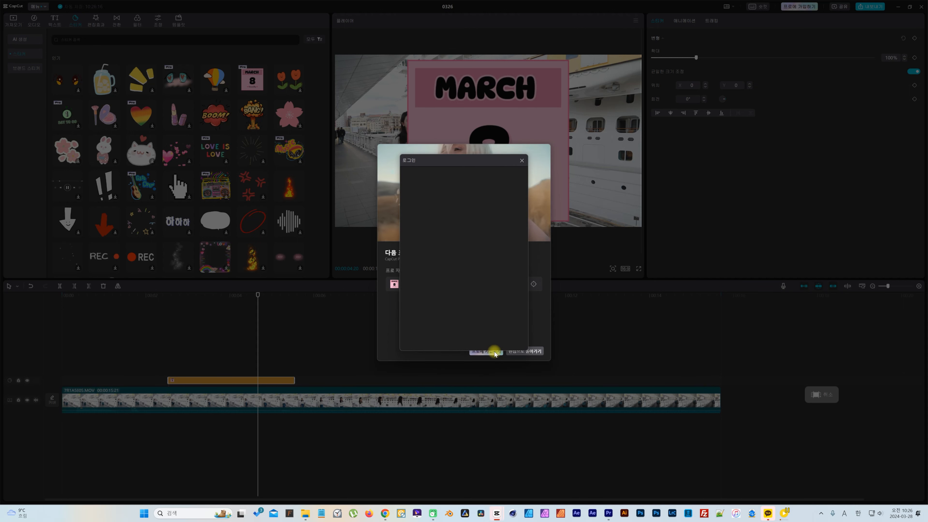
left_click(522, 160)
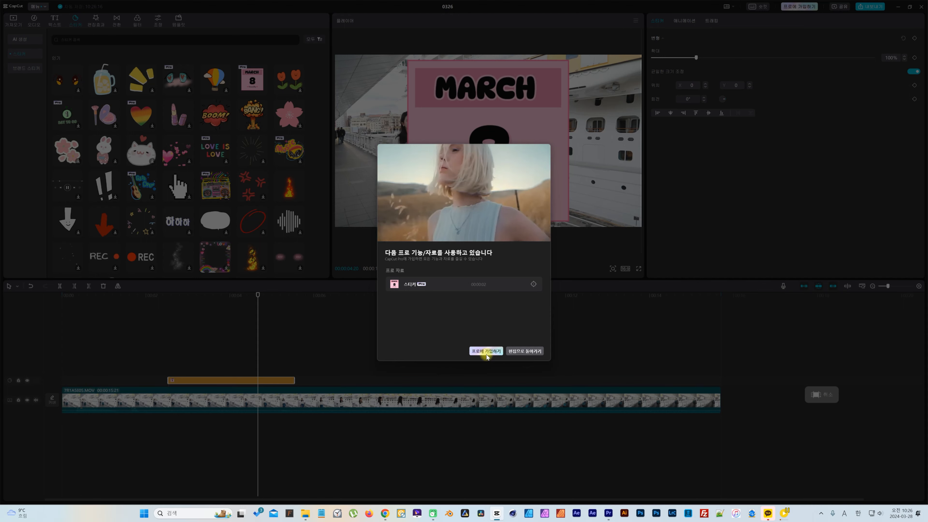
left_click(533, 351)
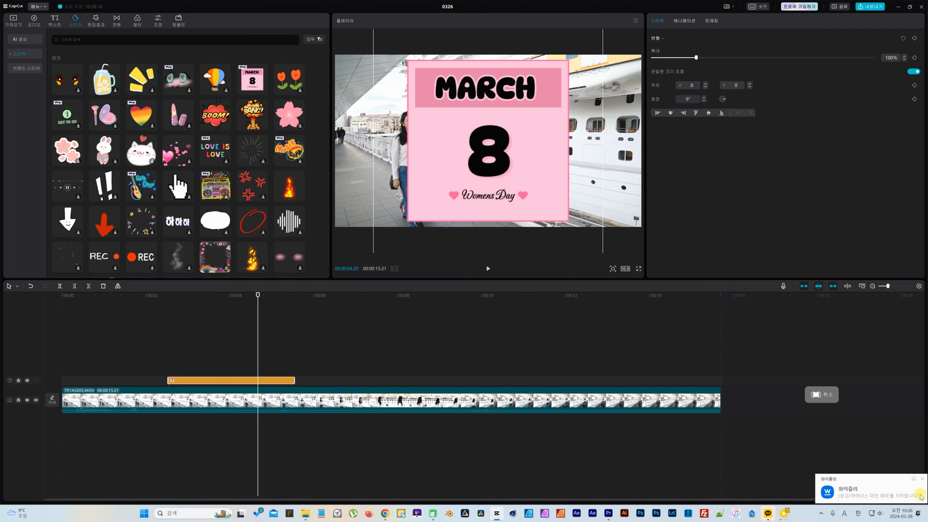
Delete the "March 8" Pro sticker from the timeline, and open the export settings and cancel them.
left_click(215, 375)
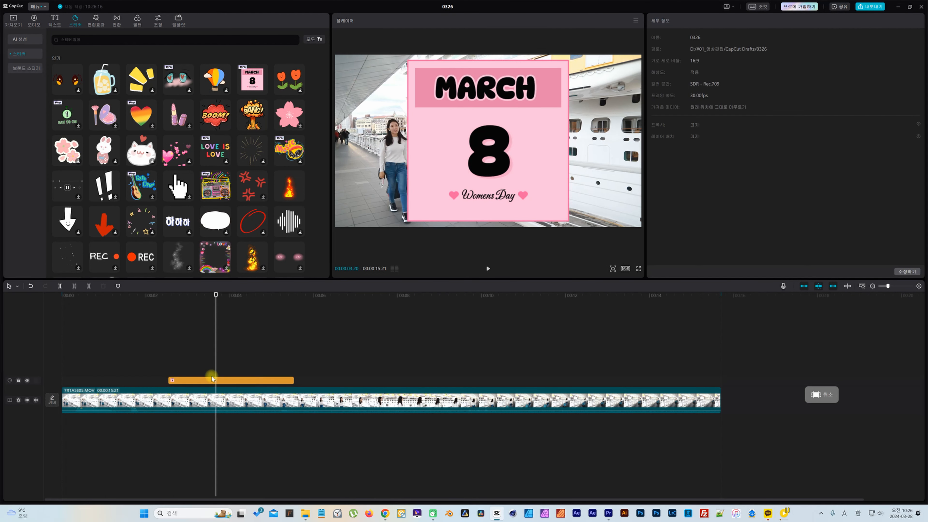
left_click(212, 379)
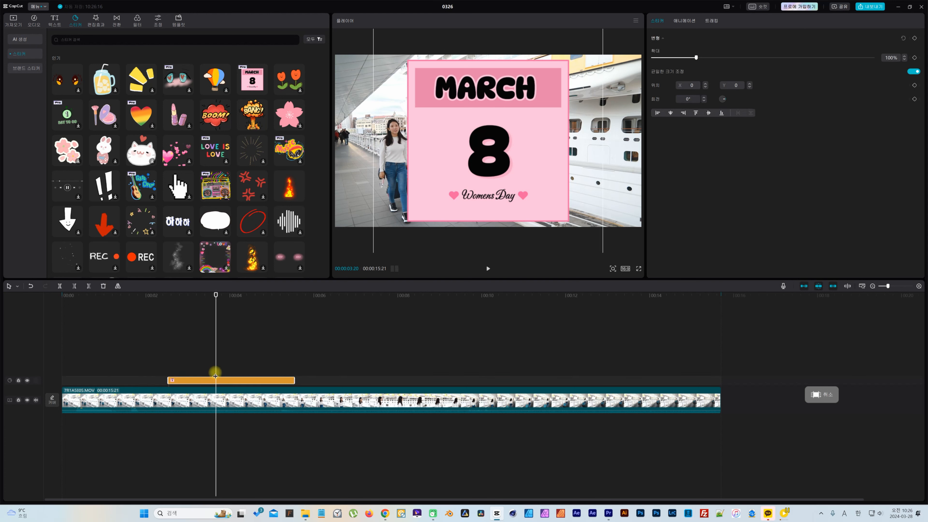
key("Delete")
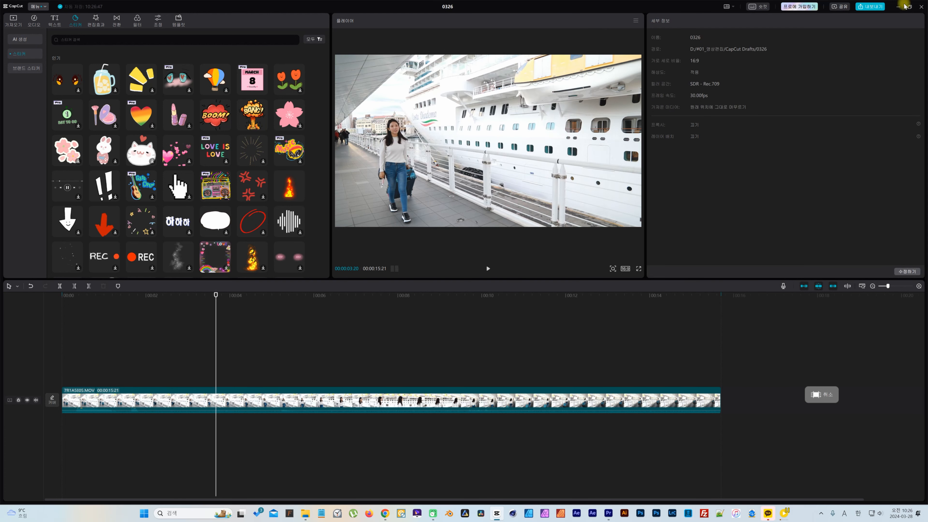
left_click(875, 6)
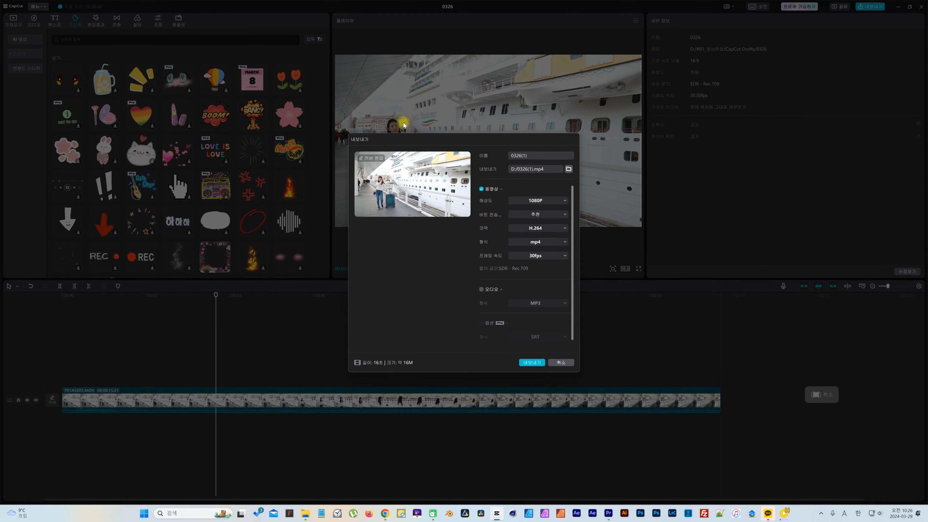
left_click(561, 362)
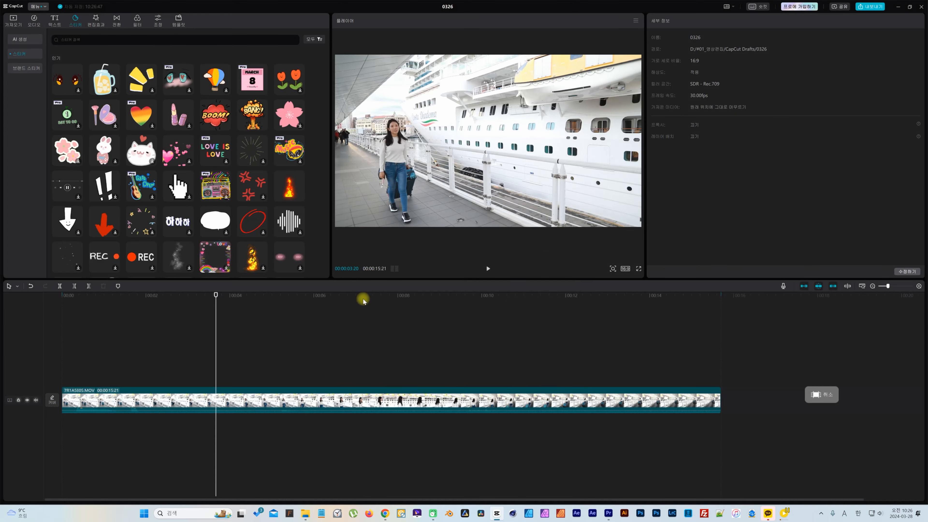
Add the free white cat sticker at about 00:00:03:20, scaled to 47% at X 1281, Y 398, and open and cancel the export settings.
left_click(137, 155)
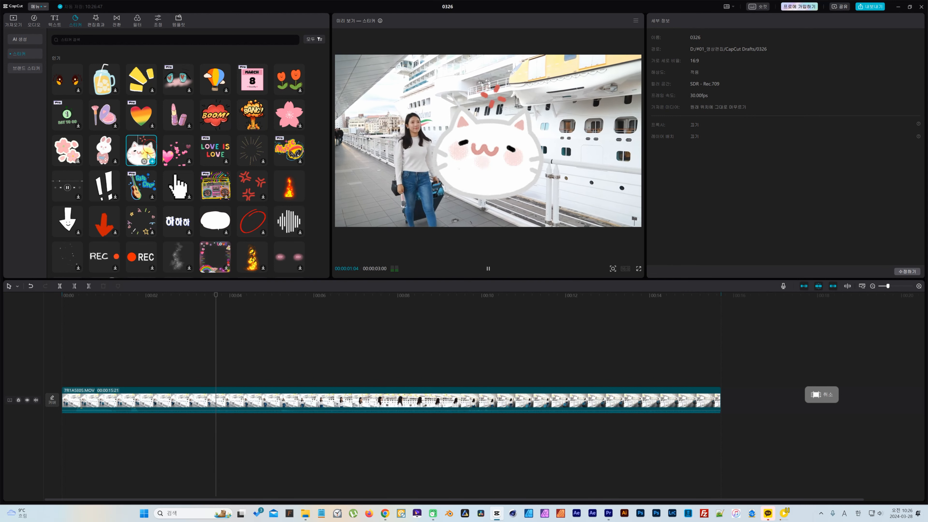
left_click_drag(148, 156, 220, 382)
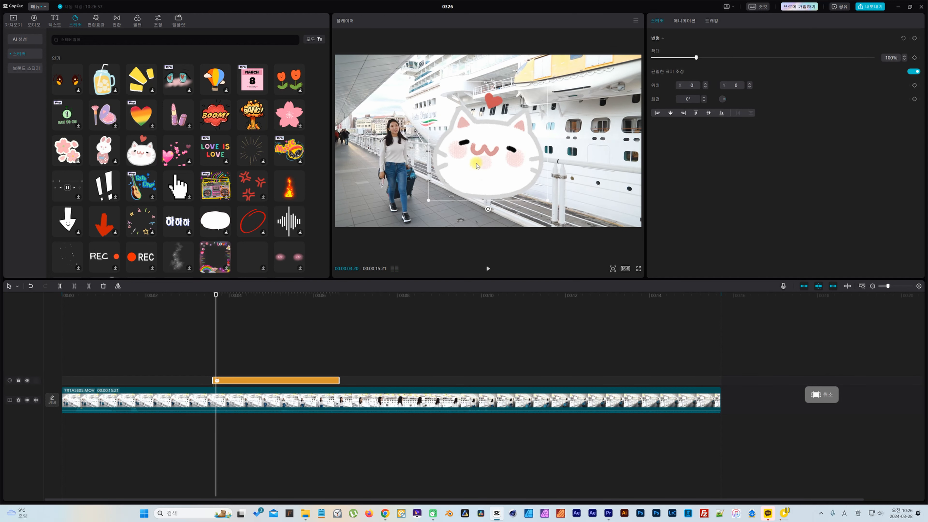
mouse_move(476, 165)
left_mouse_down()
mouse_move(492, 174)
mouse_move(484, 176)
left_mouse_up()
left_click_drag(432, 206, 587, 120)
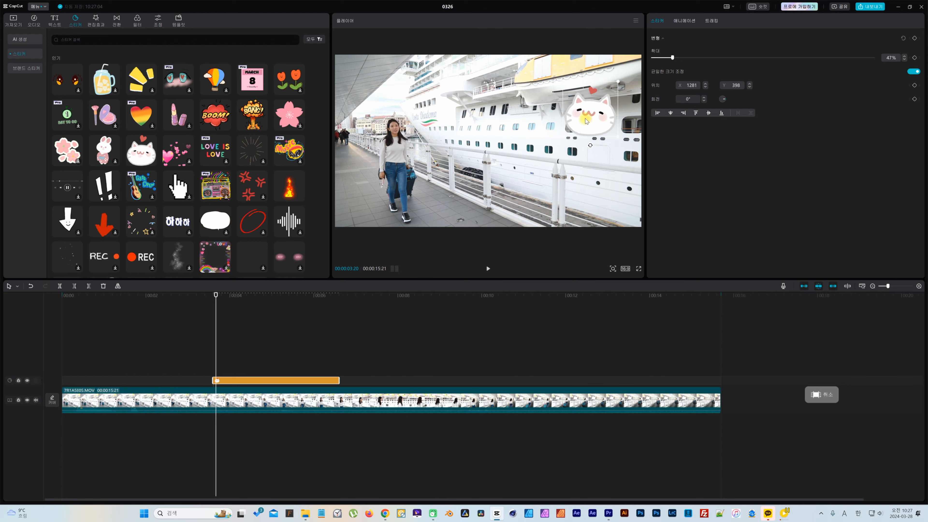
left_click(872, 6)
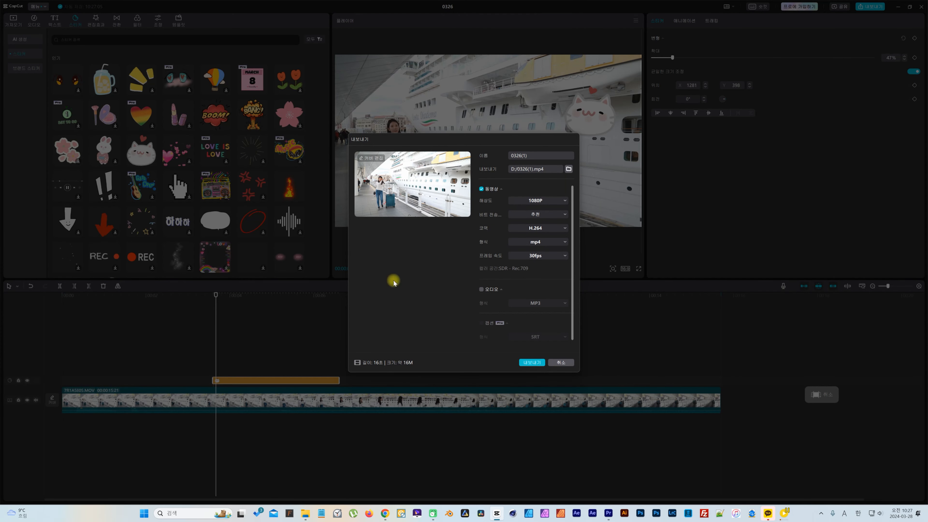
left_click(562, 363)
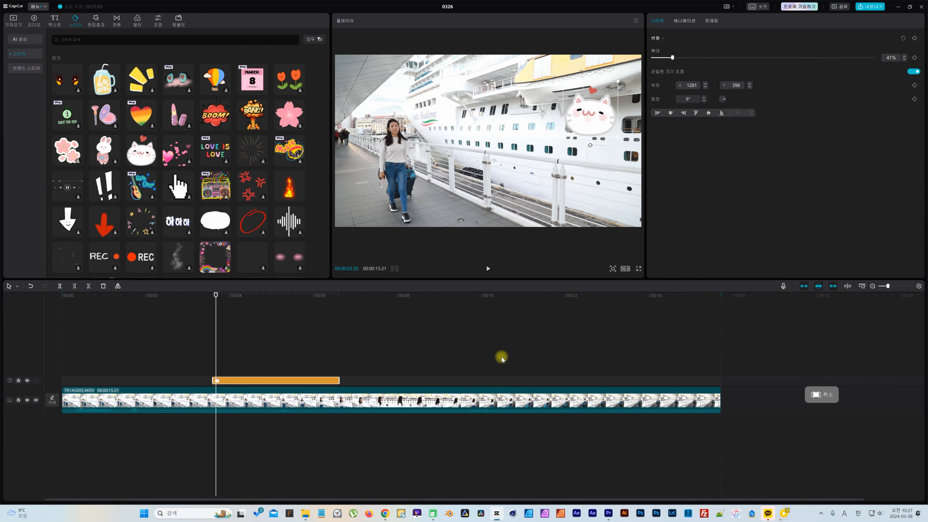